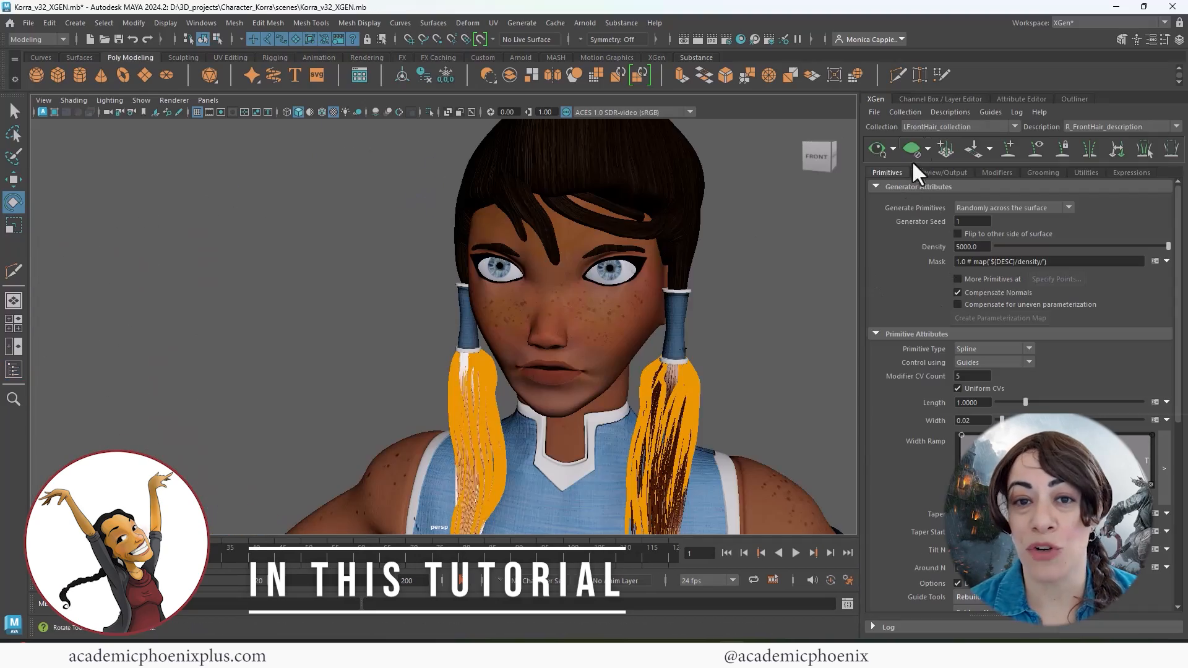
click(696, 40)
alt+middle_drag(572, 383, 558, 286)
click(190, 167)
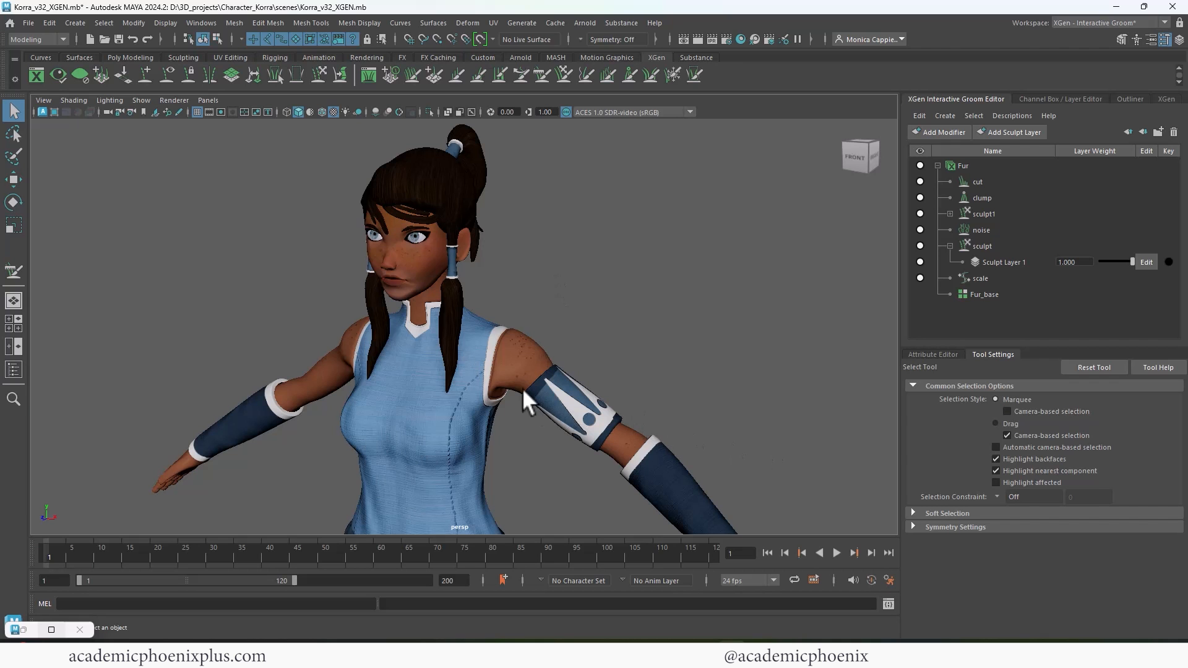
Step: Examine the white fur trim on the character's hip pelt from the front and the side
alt+drag(522, 388, 600, 295)
scroll(679, 371, up, 5)
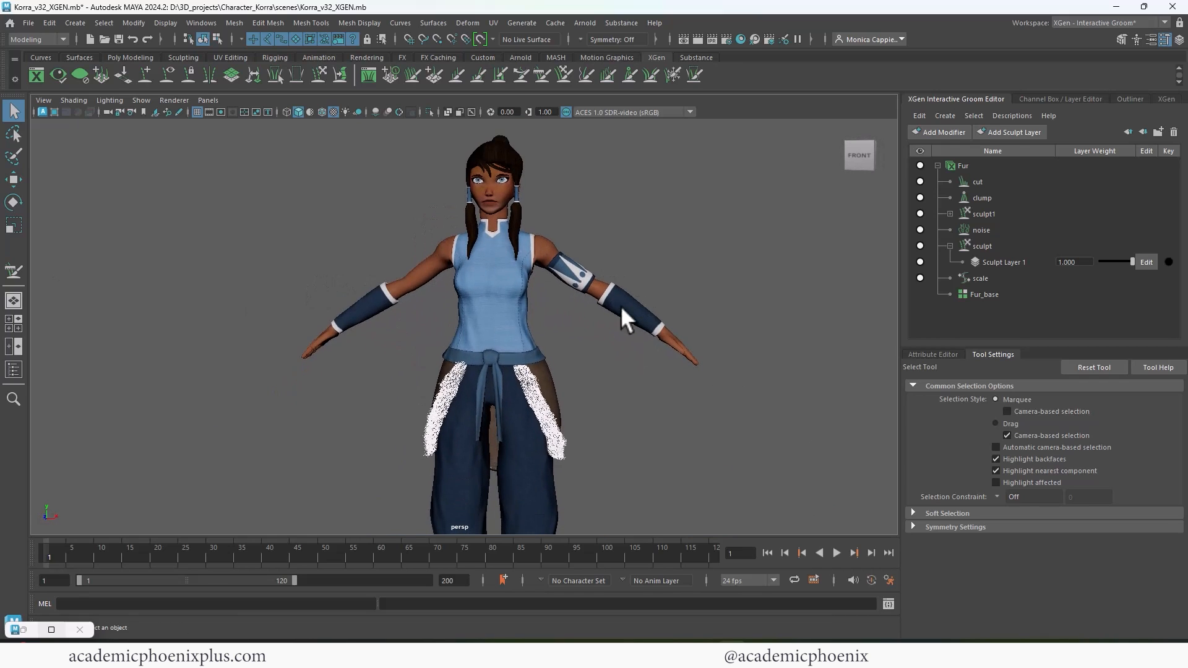
alt+right_drag(621, 308, 724, 313)
alt+middle_drag(645, 355, 631, 295)
alt+right_drag(631, 294, 692, 300)
alt+middle_drag(719, 338, 710, 307)
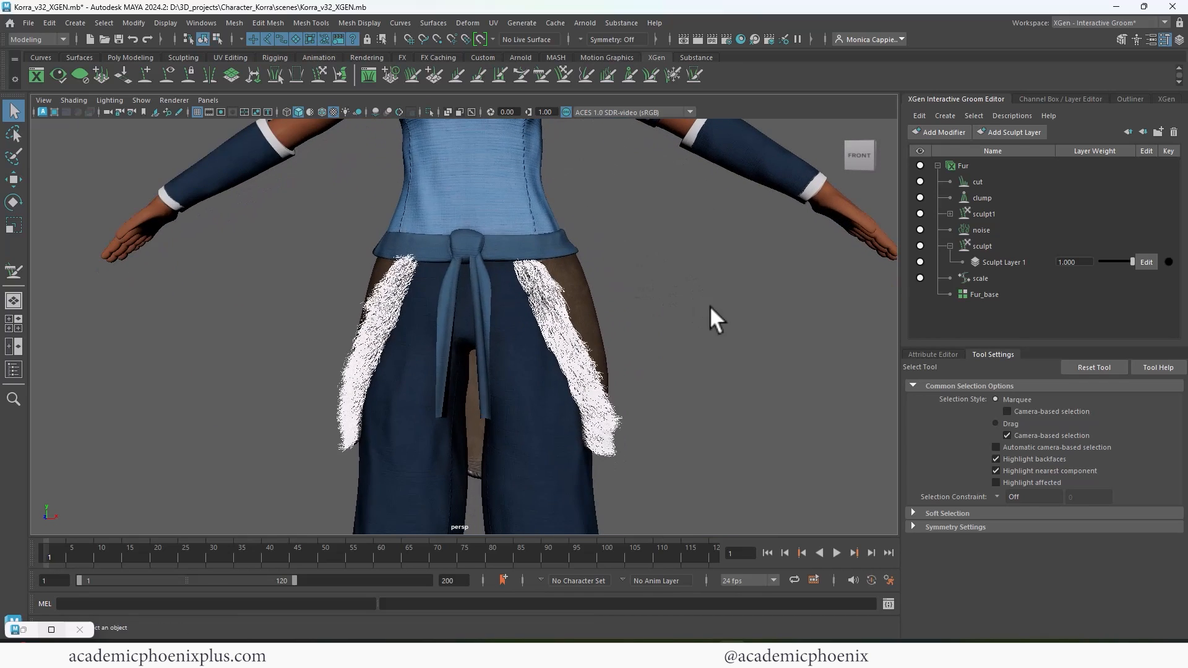
alt+drag(710, 306, 587, 322)
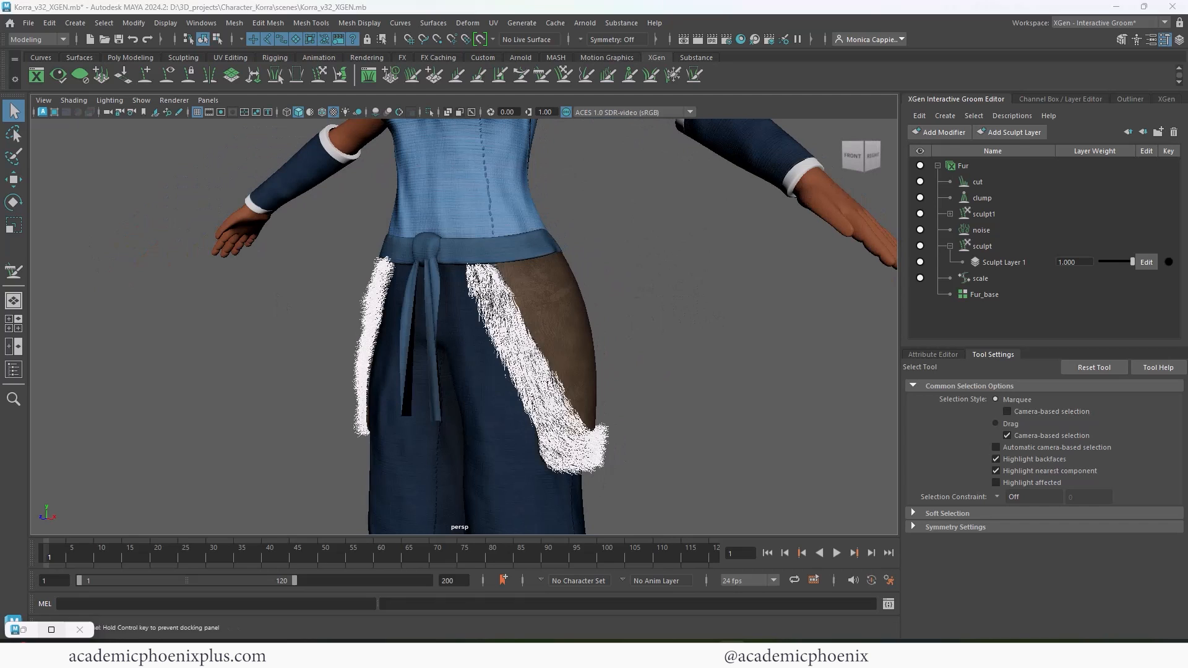
drag(0, 167, 634, 161)
click(776, 153)
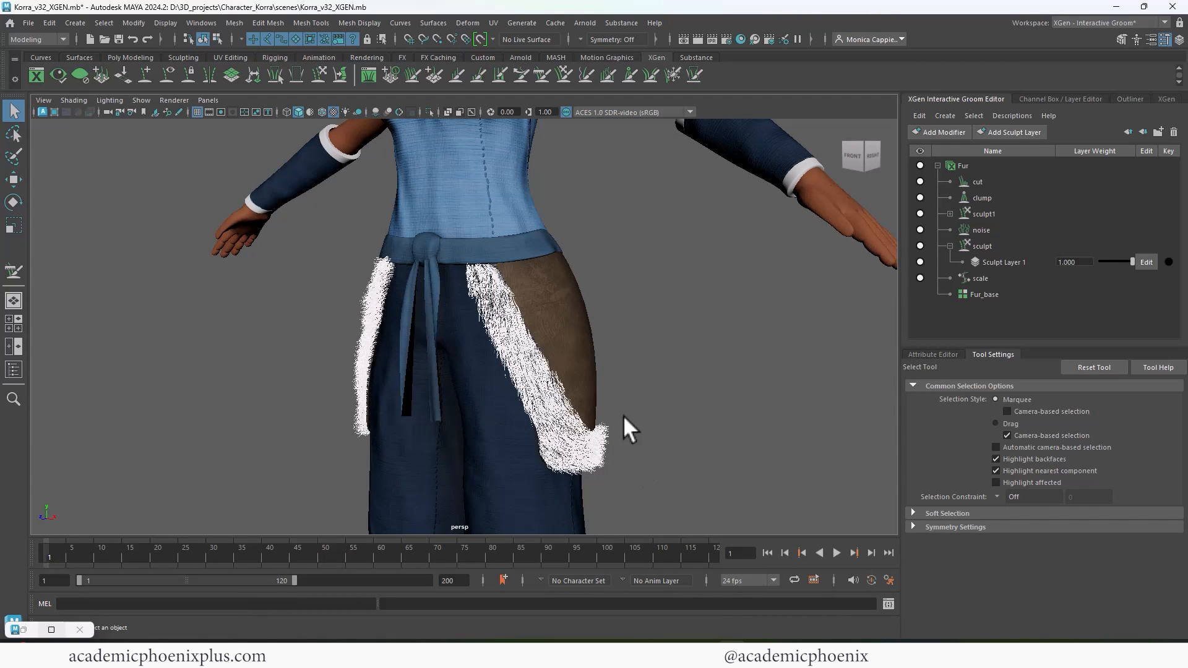
alt+drag(629, 429, 536, 395)
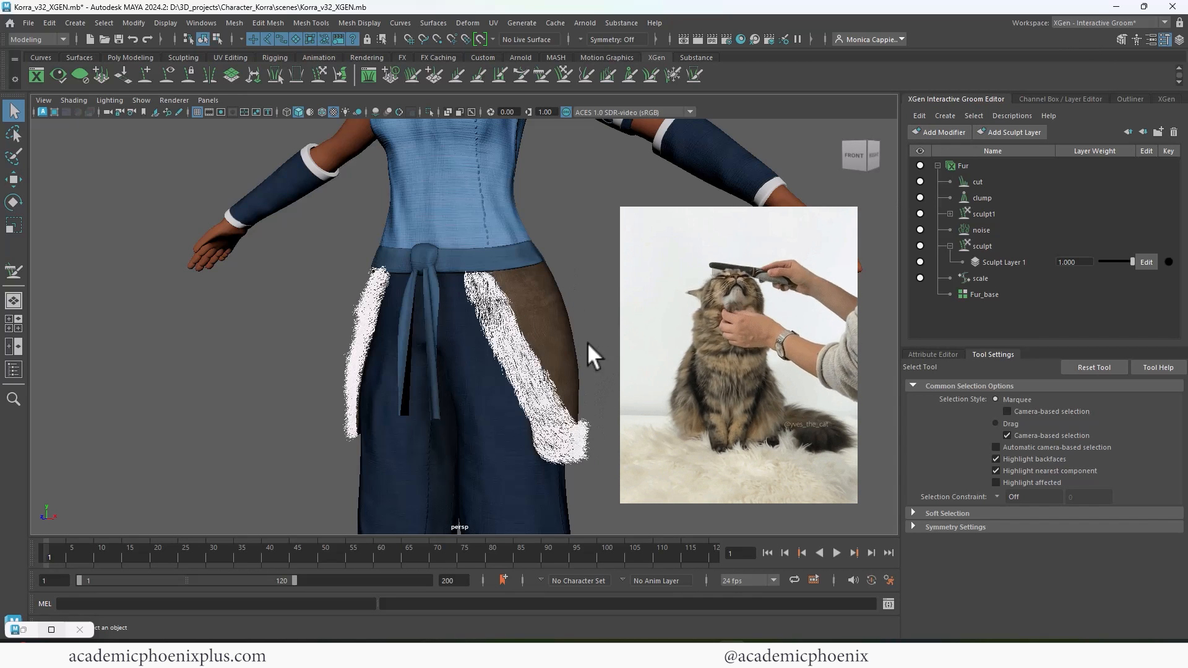
Step: Examine the character's polygon hair, especially the tied front strands beside the face
alt+middle_drag(593, 209, 654, 455)
alt+middle_drag(634, 216, 625, 244)
scroll(709, 227, up, 2)
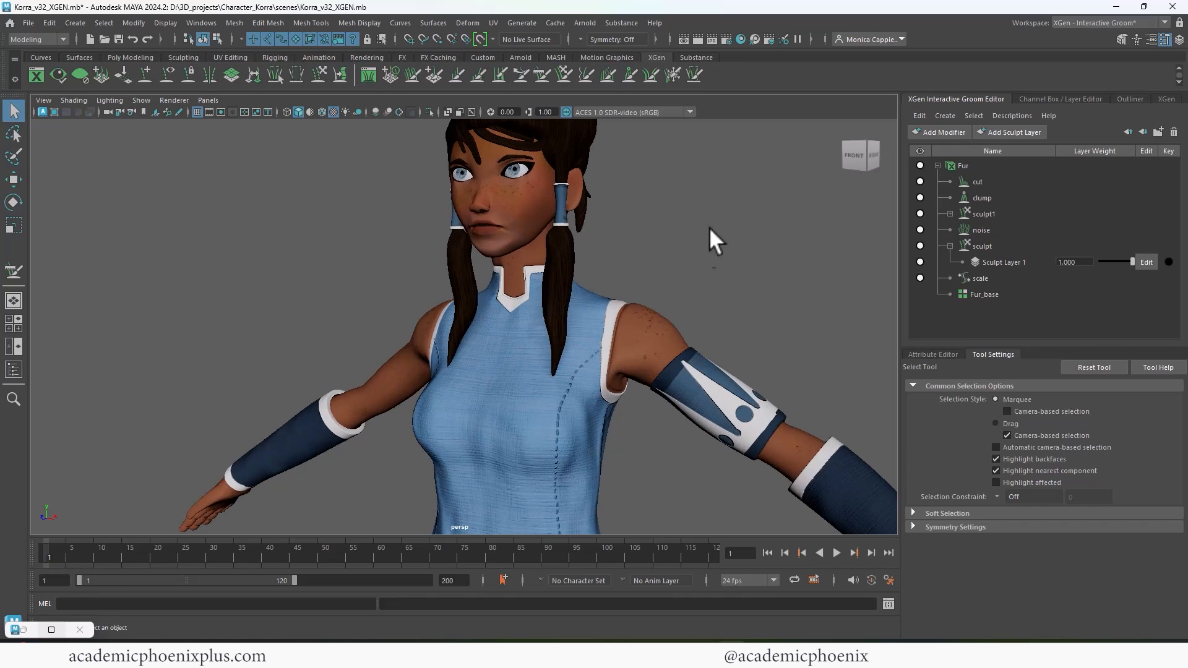
alt+middle_drag(709, 228, 638, 272)
scroll(644, 290, up, 2)
alt+drag(644, 290, 632, 347)
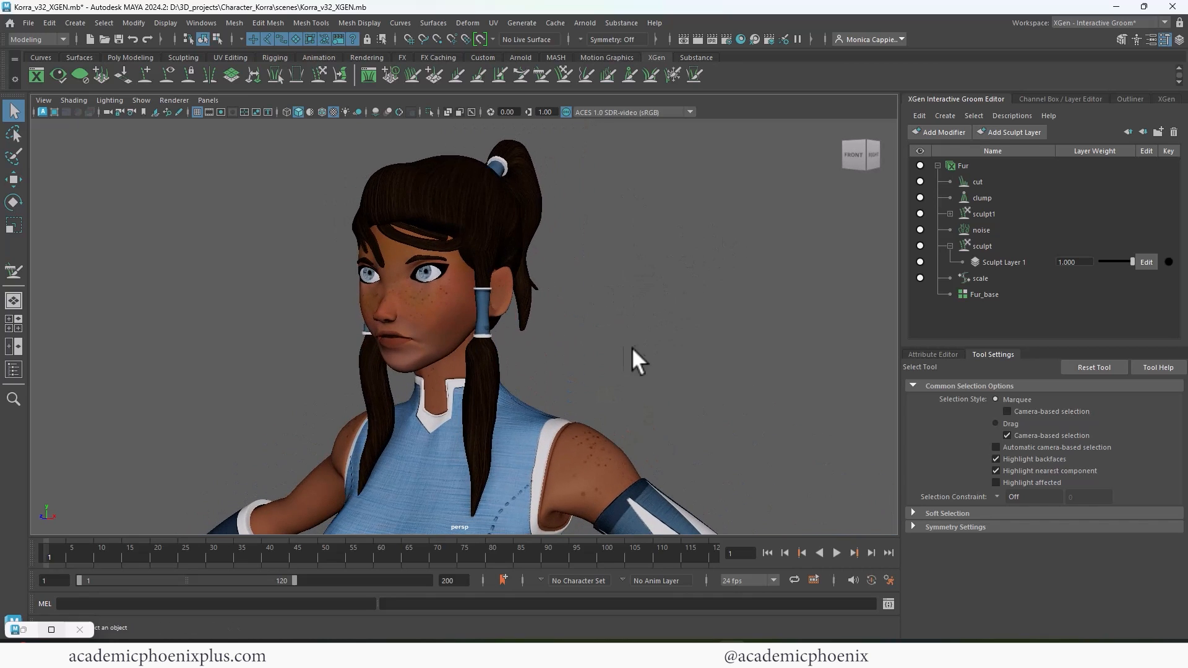
alt+middle_drag(632, 347, 637, 326)
alt+drag(630, 333, 589, 324)
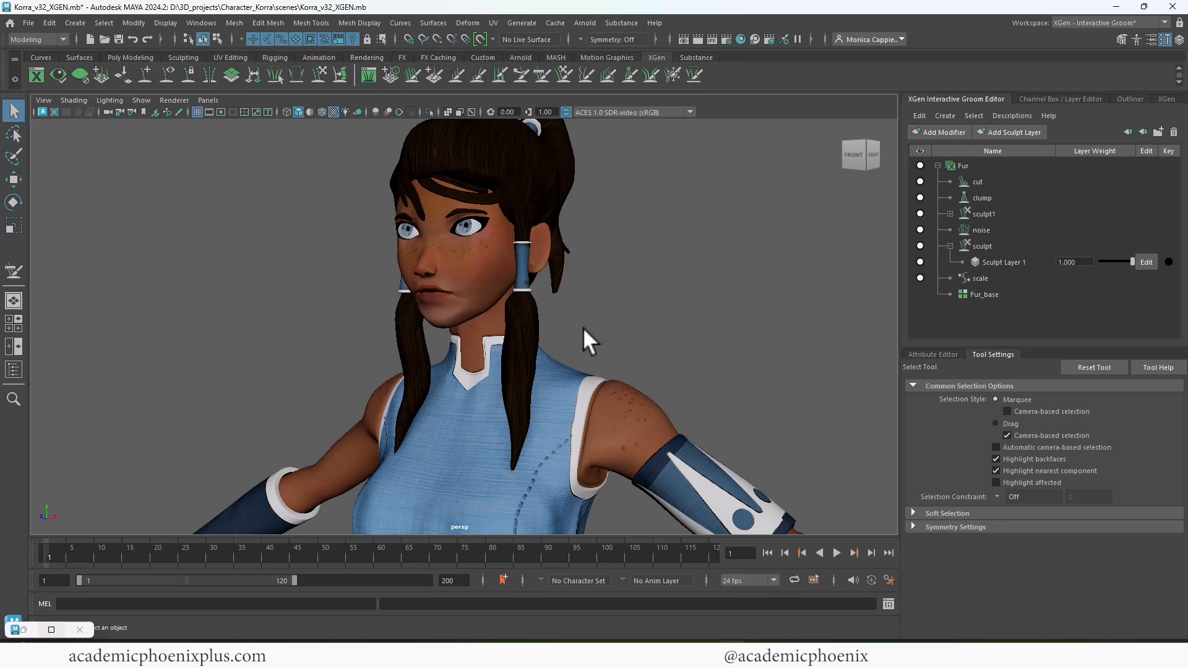
Step: Select the hair strand hanging beside the character's left ear and isolate it in the viewport
click(523, 342)
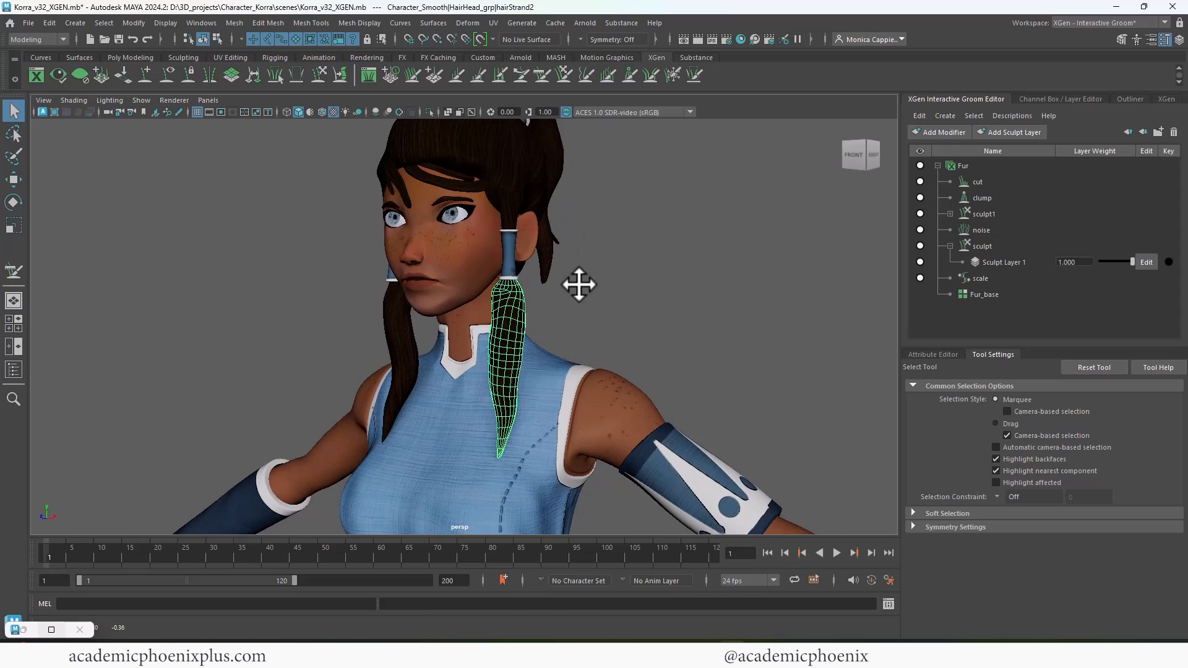
alt+drag(578, 284, 719, 273)
alt+right_drag(719, 270, 696, 268)
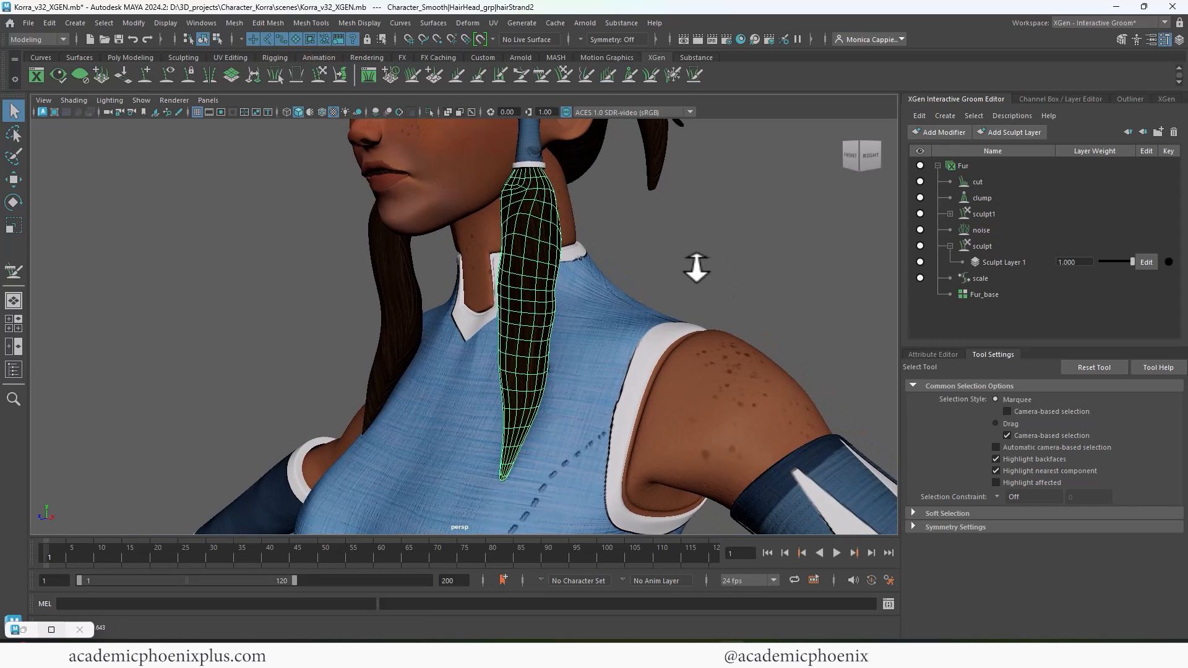
alt+drag(577, 262, 553, 298)
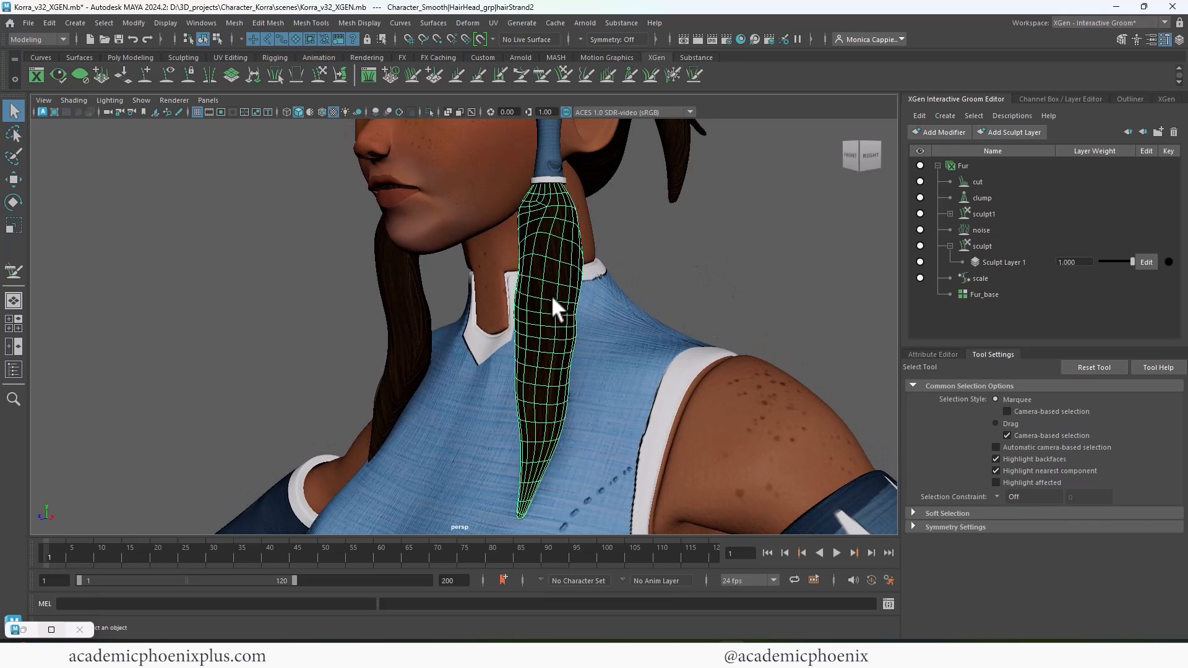
alt+right_drag(620, 290, 609, 267)
alt+middle_drag(609, 266, 582, 325)
alt+right_drag(582, 325, 721, 284)
alt+drag(532, 350, 470, 315)
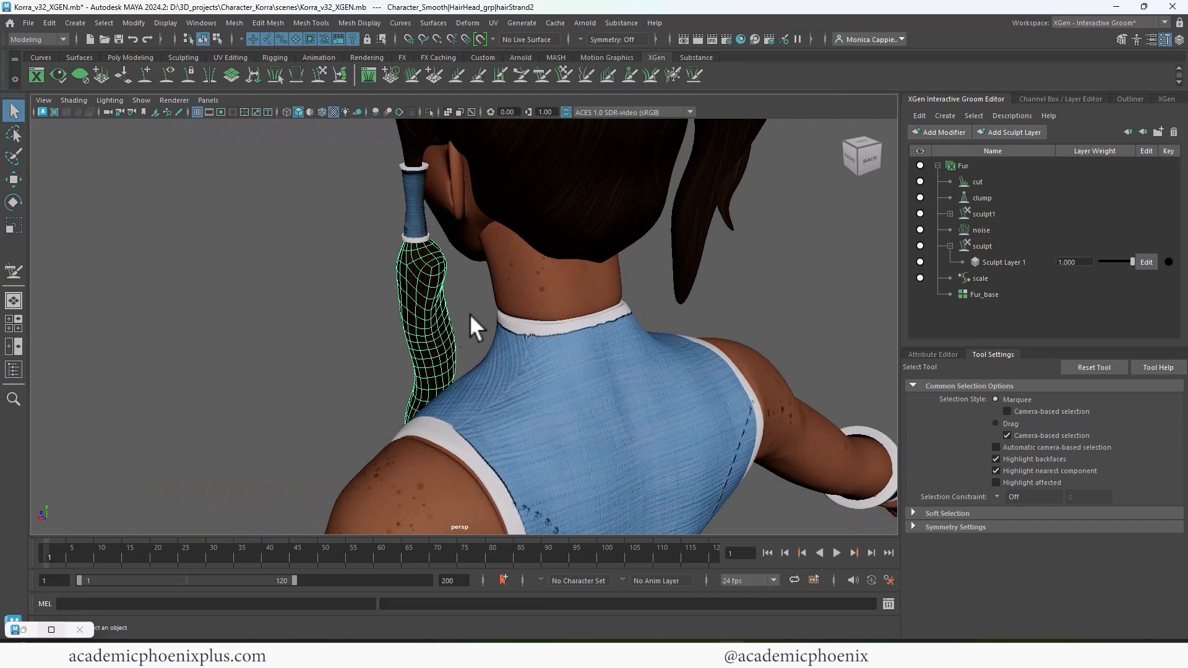
click(429, 112)
alt+right_drag(488, 194, 733, 232)
alt+drag(733, 232, 534, 254)
alt+right_drag(533, 254, 583, 284)
Step: Select a vertical edge loop near the pole on the strand's upper part and switch the mesh to low-poly display
key(F10)
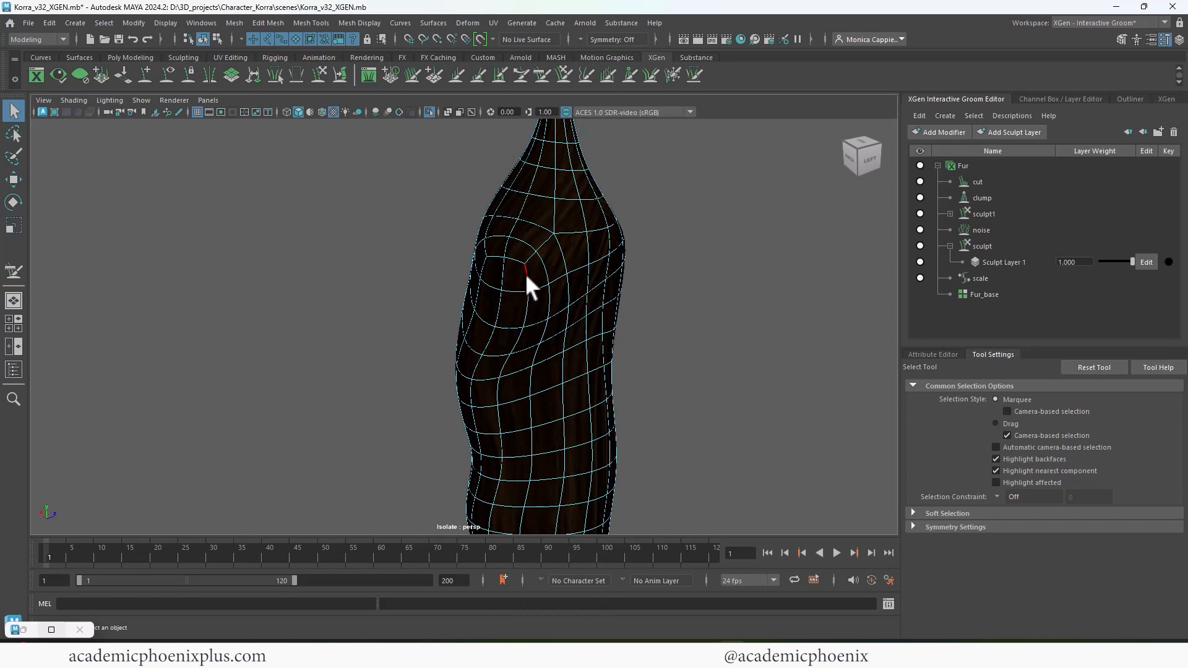
double_click(526, 273)
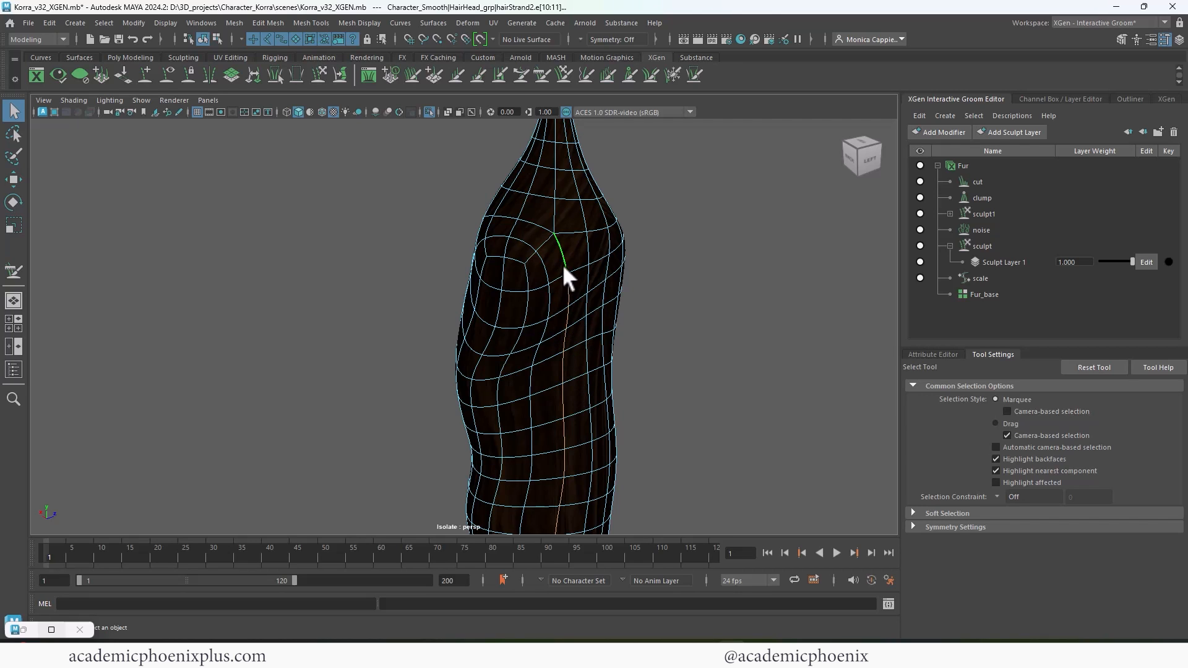
key(1)
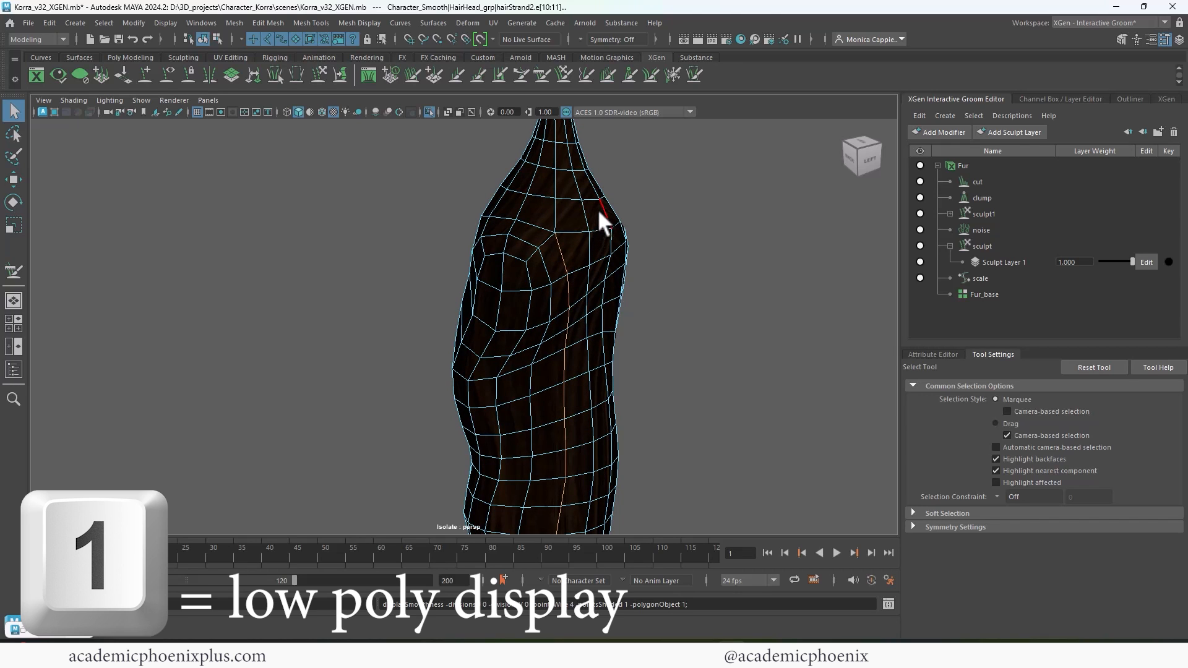
Step: Use Multi-Cut to extend the interrupted vertical edge loop from below the pole up to the strand's top rim
shift+right_drag(569, 202, 502, 209)
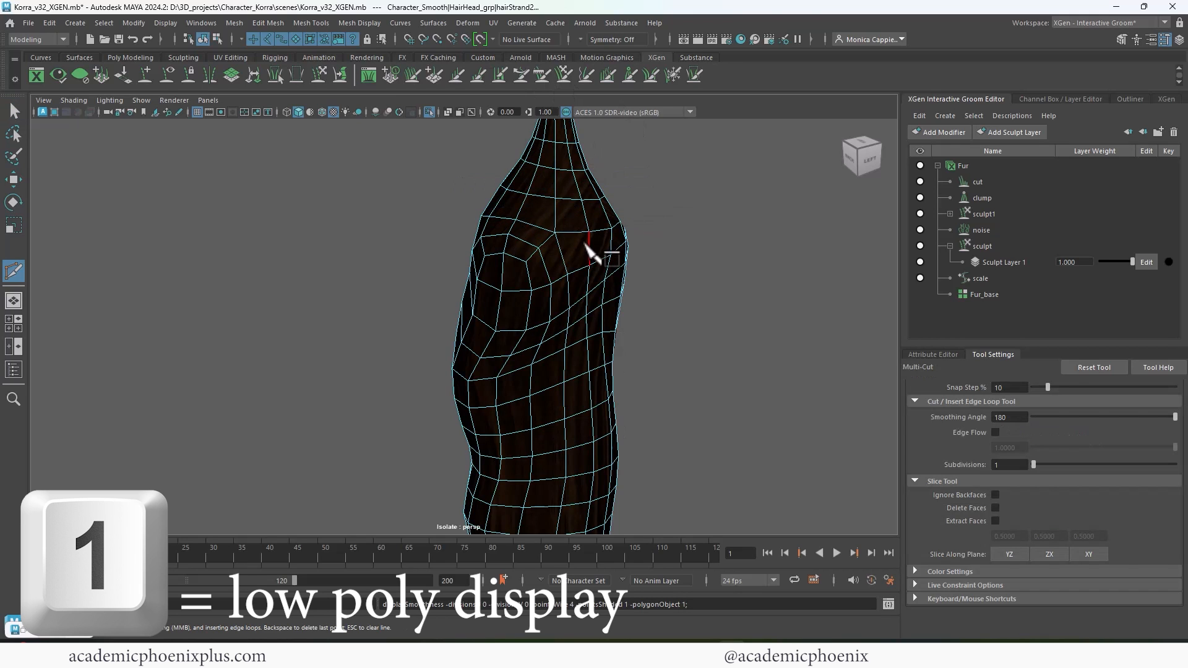
click(567, 273)
alt+middle_drag(569, 235, 604, 243)
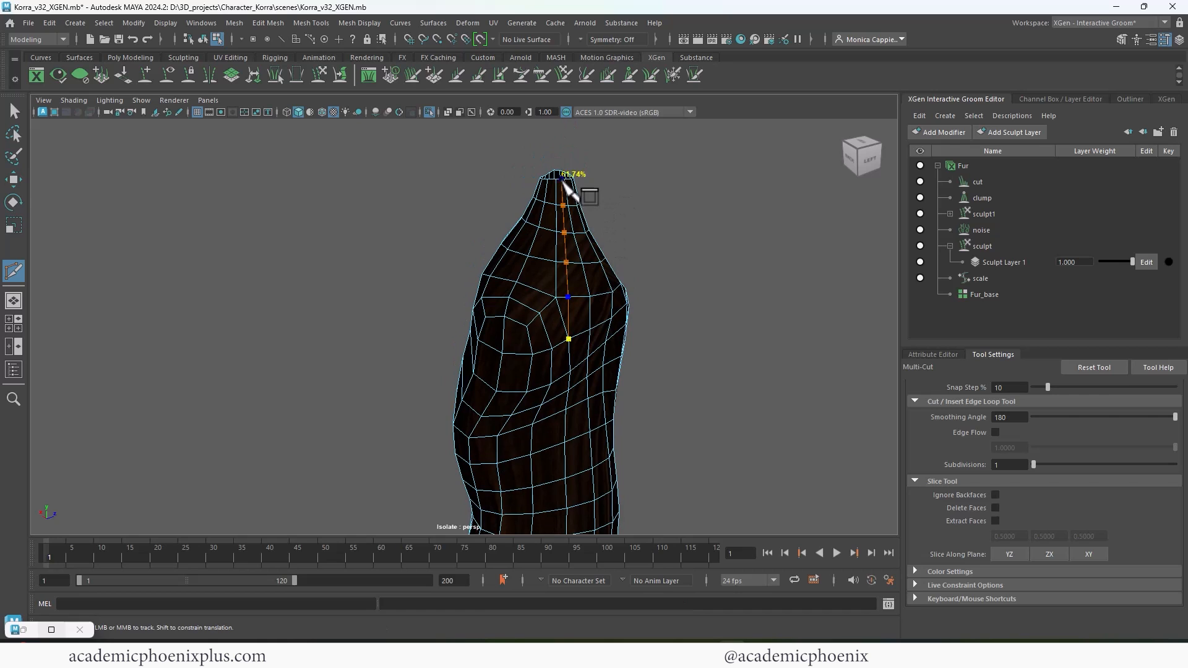
click(562, 180)
key(Return)
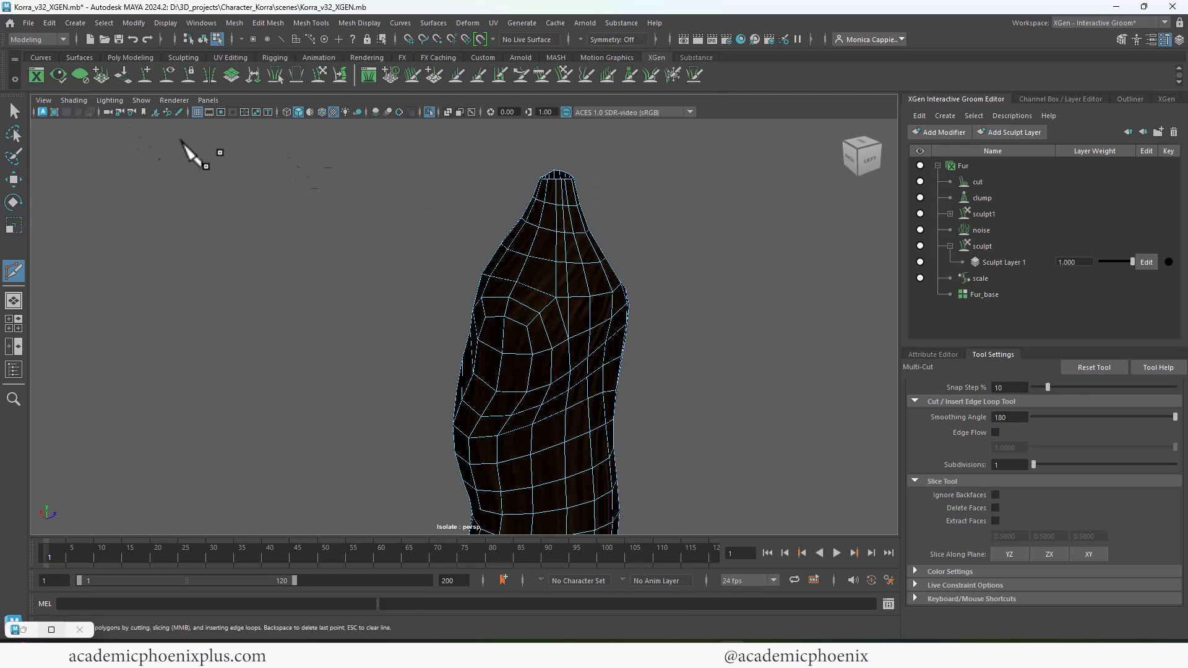
click(15, 111)
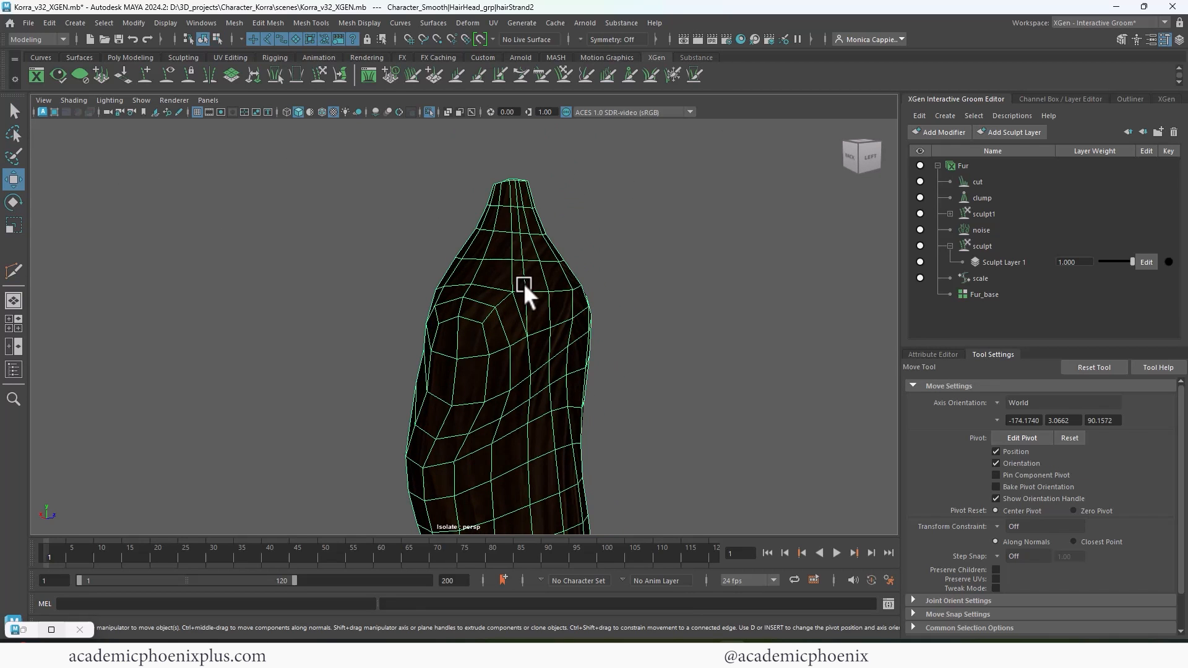
Step: Check the vertical edge loops down to the strand's narrow lower tip by selecting them
alt+middle_drag(544, 403, 527, 321)
alt+right_drag(527, 321, 507, 336)
alt+middle_drag(507, 337, 509, 129)
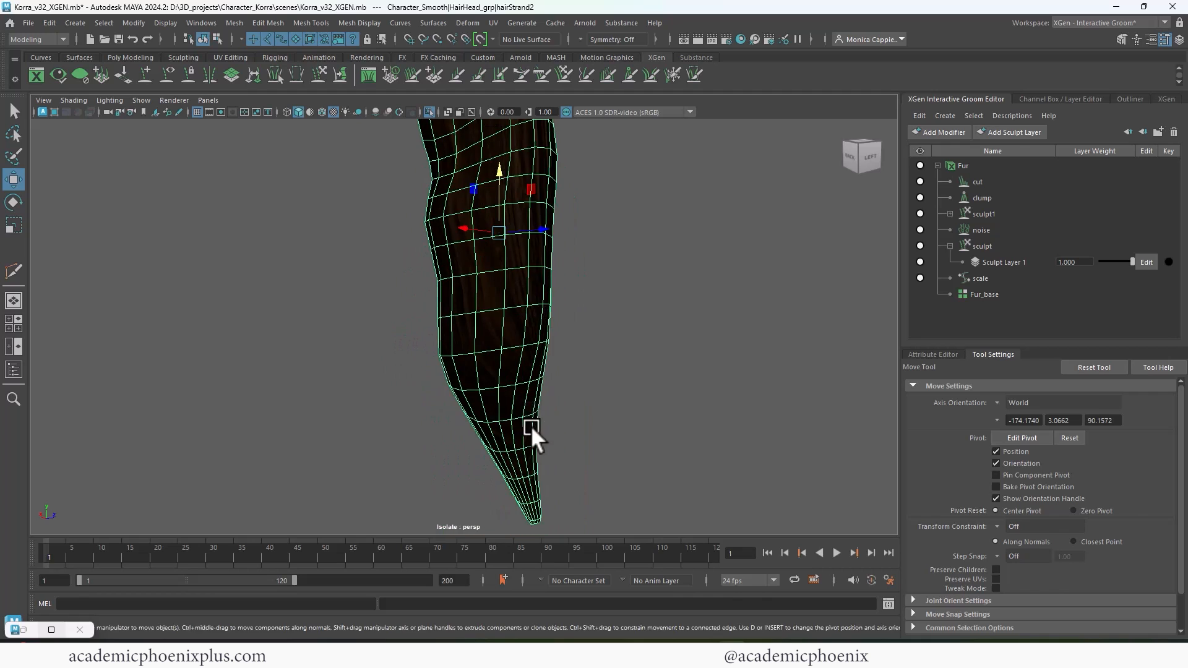
alt+middle_drag(529, 425, 485, 288)
alt+right_drag(486, 288, 538, 254)
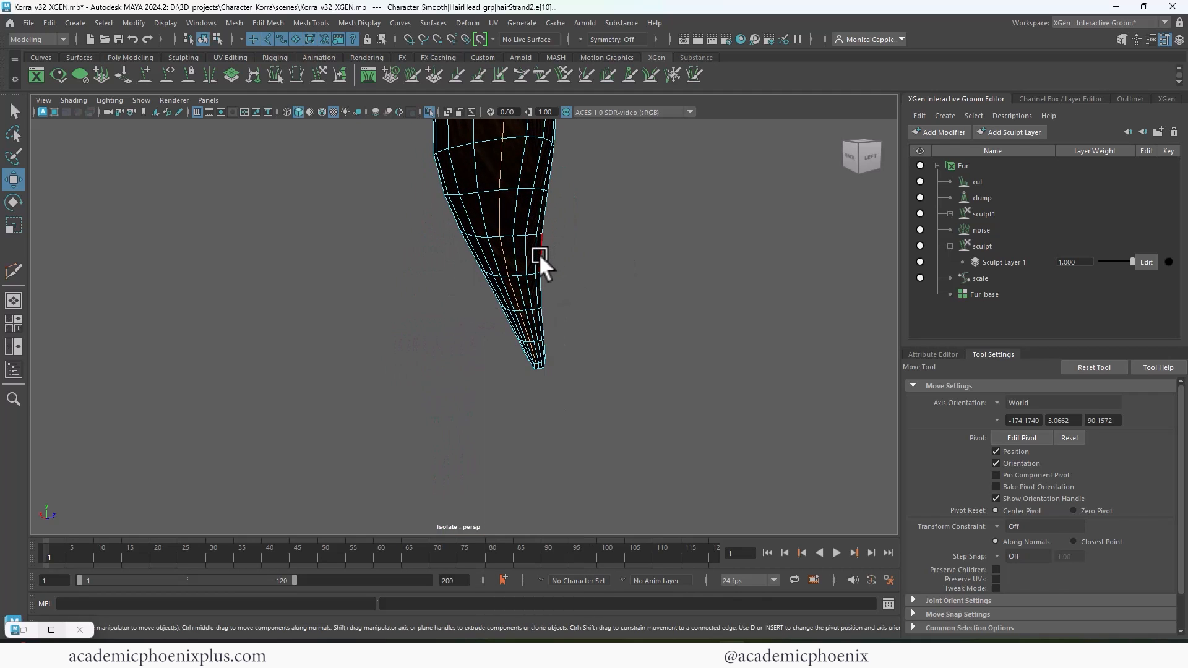
click(536, 254)
double_click(536, 255)
Step: Delete the unneeded geometry closing the strand's lower tip
alt+drag(591, 279, 648, 339)
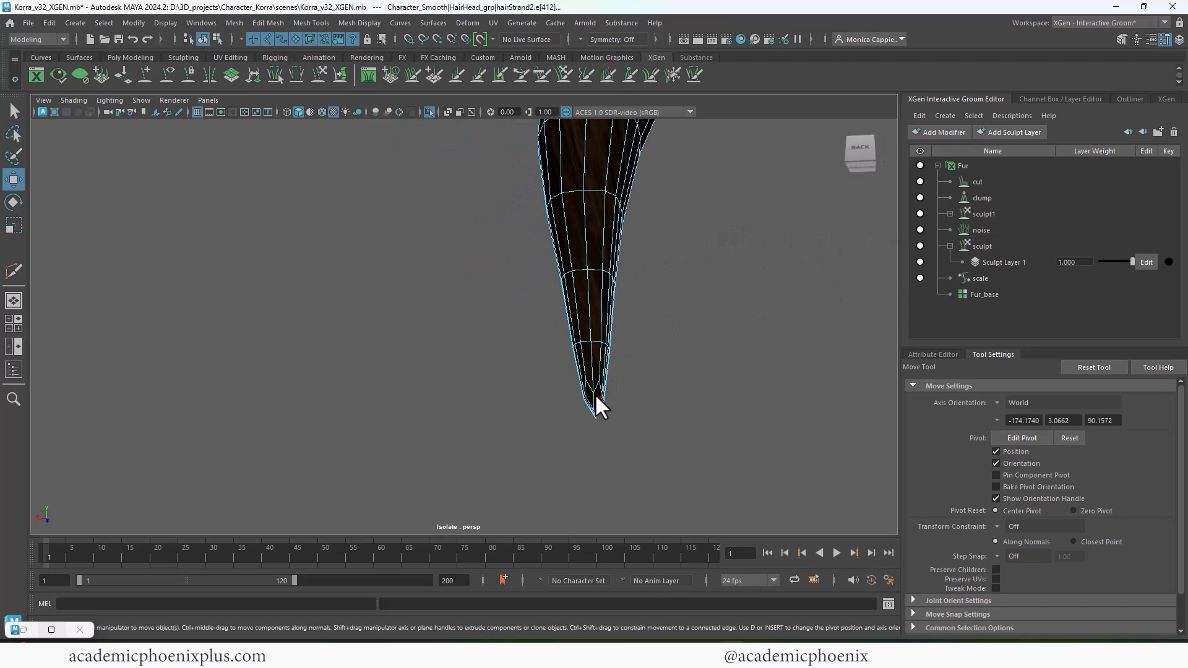
right_drag(595, 395, 586, 321)
alt+drag(622, 341, 574, 392)
key(Delete)
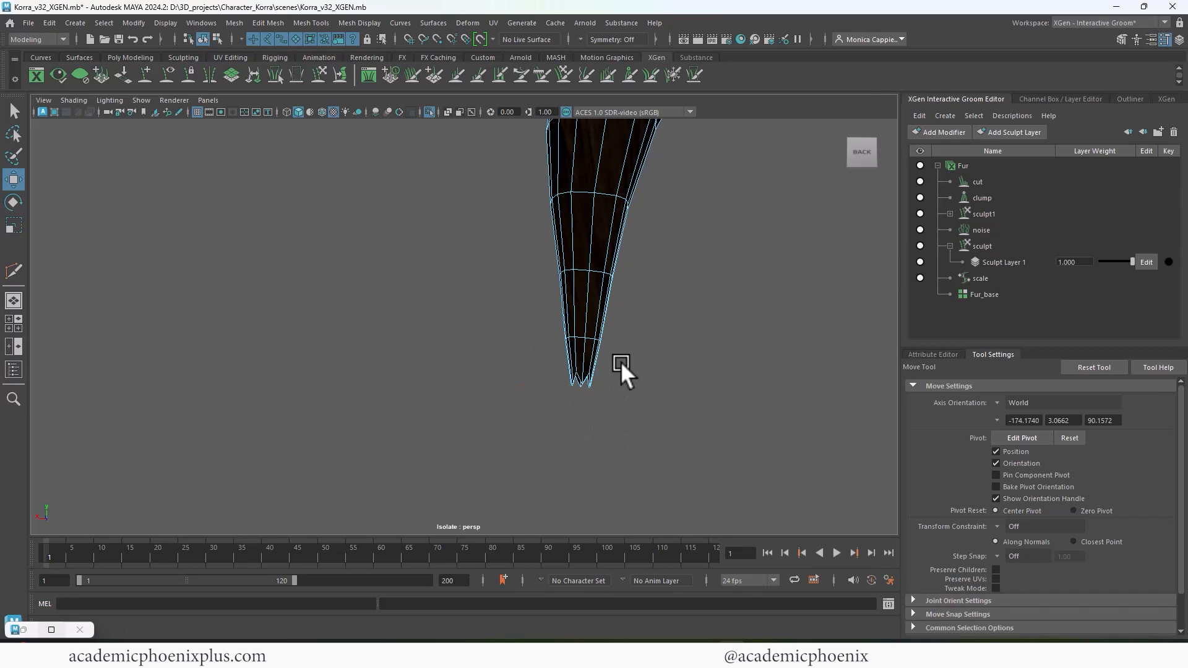
Step: Select a vertical edge loop running along the strand's outer side and convert it with Polygon Edges to Curve
alt+right_drag(621, 362, 450, 230)
alt+middle_drag(552, 224, 566, 340)
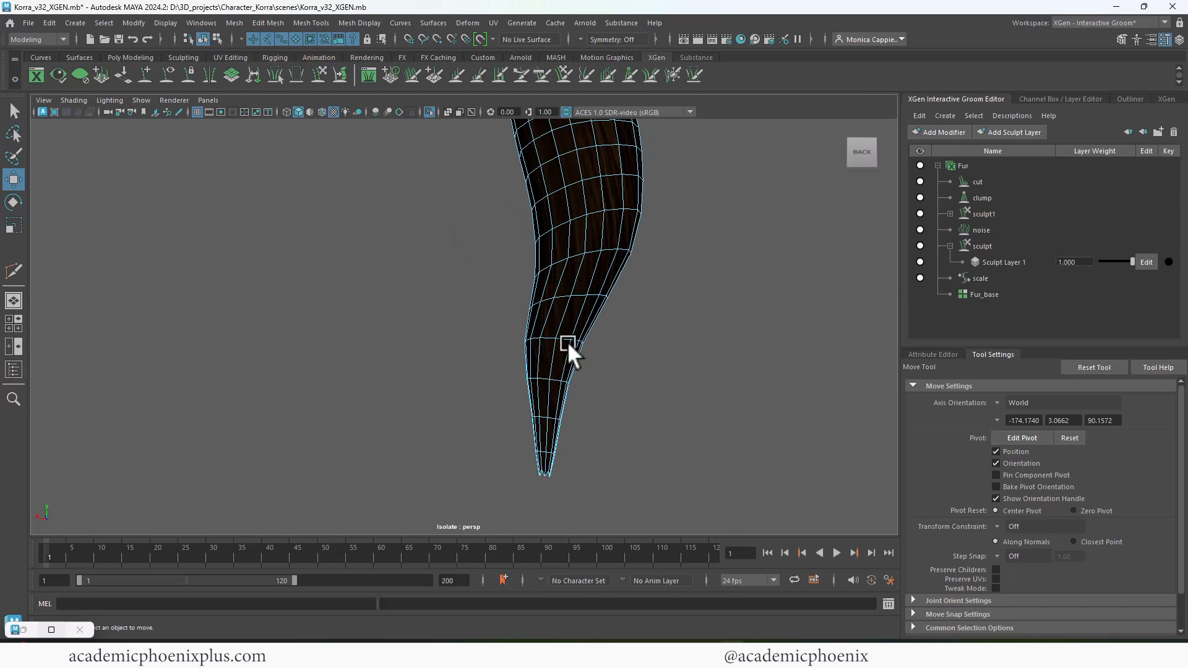
click(578, 273)
alt+drag(533, 284, 577, 370)
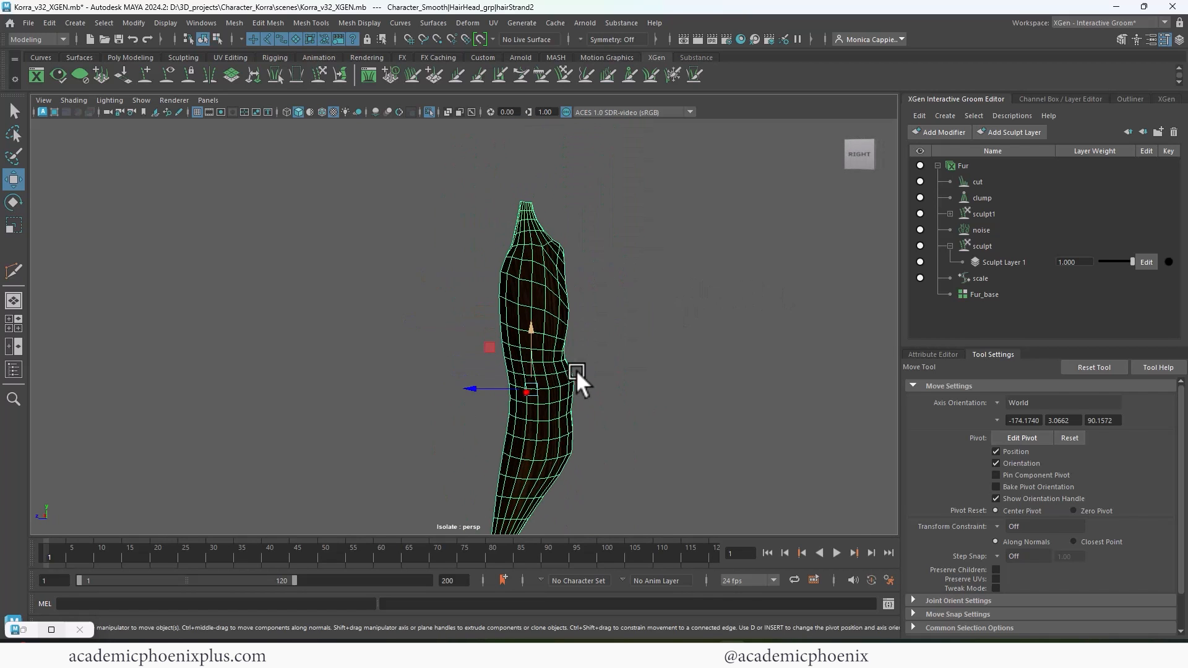
alt+right_drag(576, 370, 779, 268)
right_drag(577, 262, 579, 221)
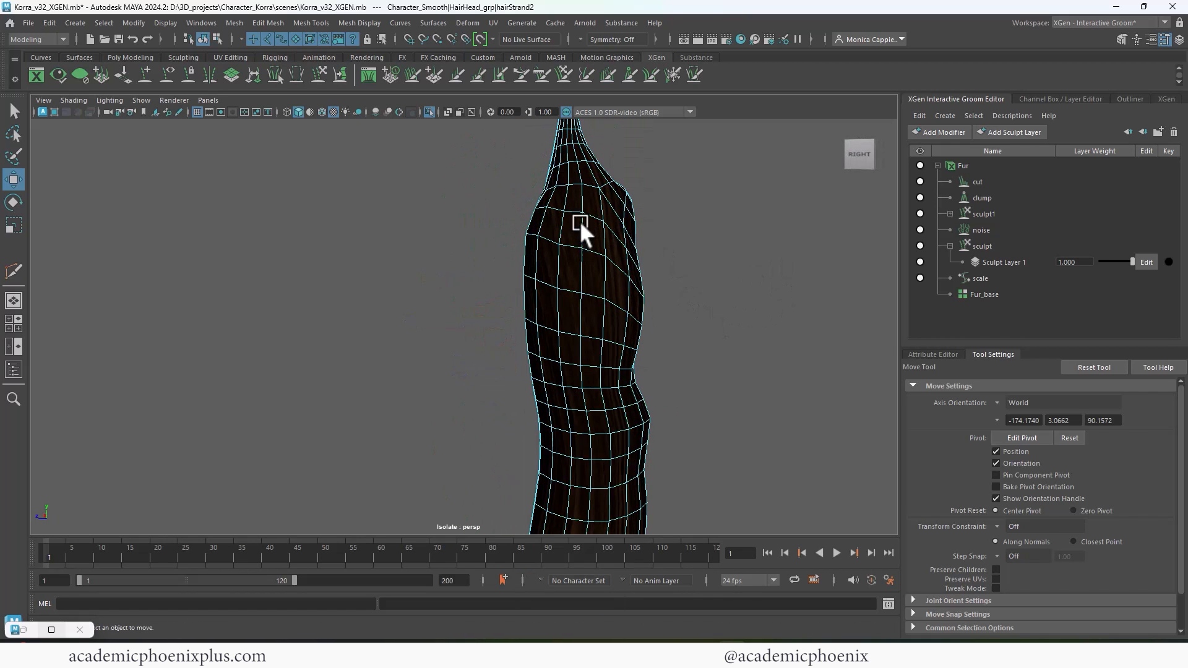
double_click(557, 266)
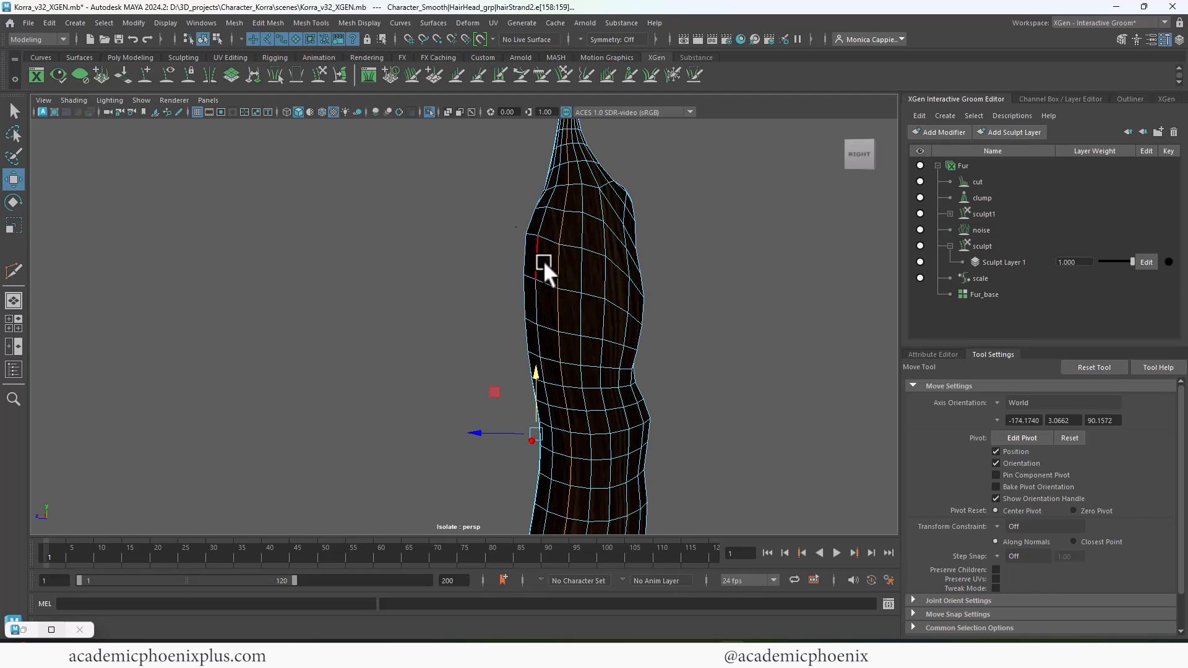
click(196, 22)
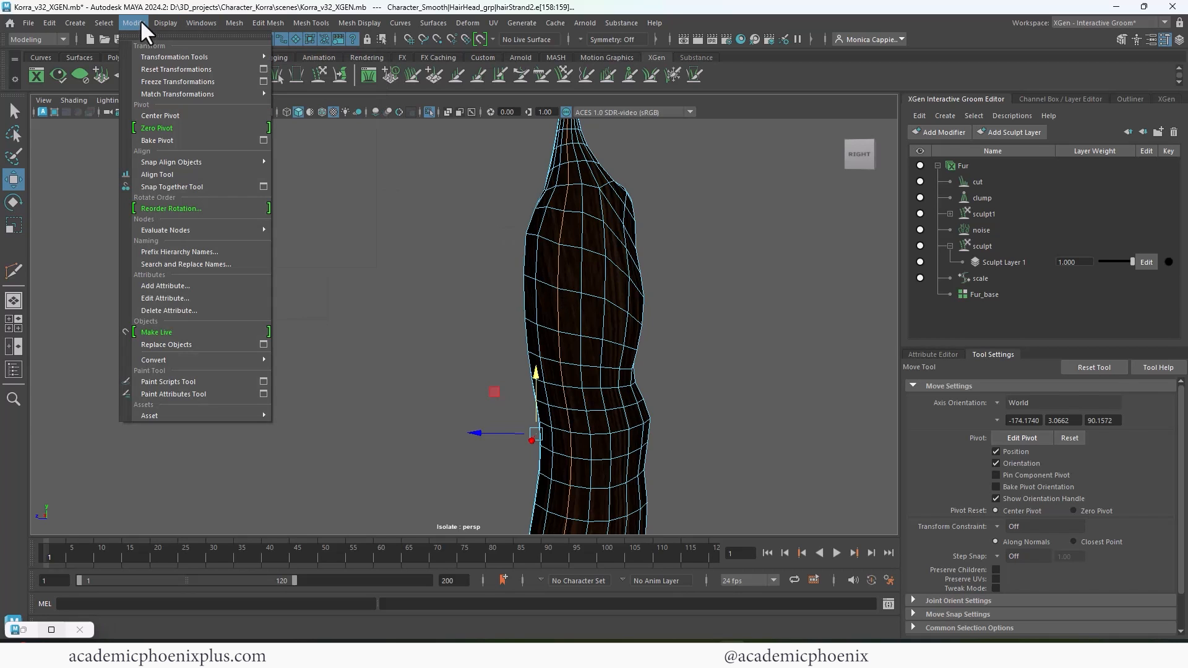
mouse_move(196, 358)
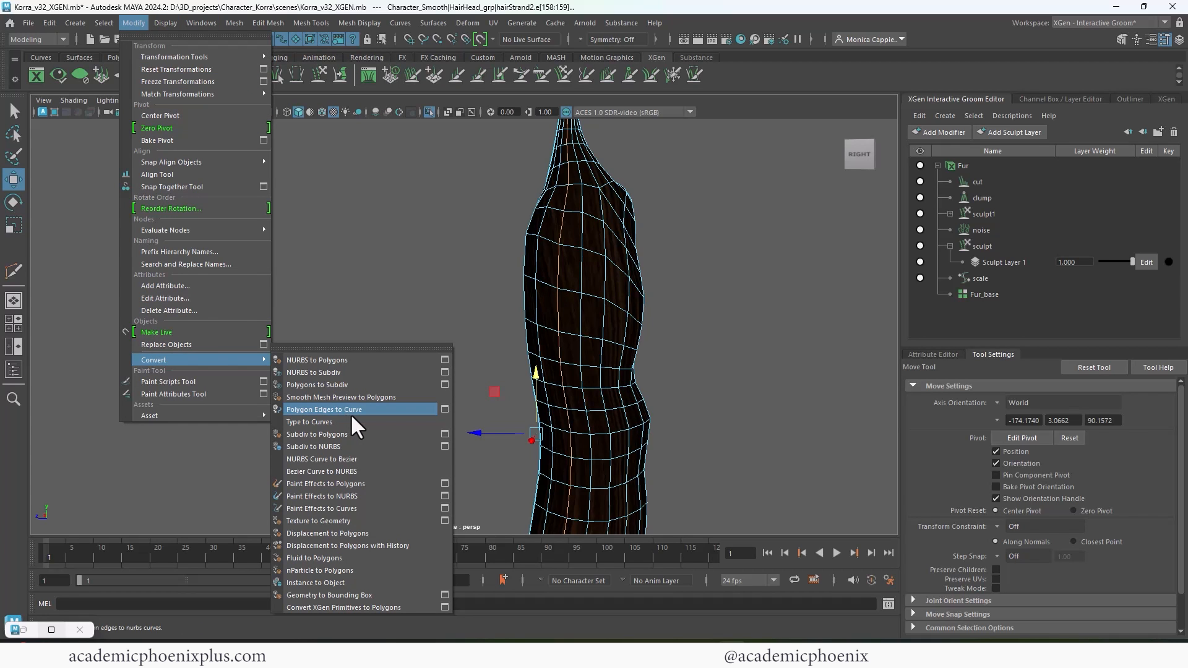
click(351, 412)
Step: Select the neighbouring vertical edge loop on the strand and repeat the Polygon Edges to Curve conversion on it
click(595, 308)
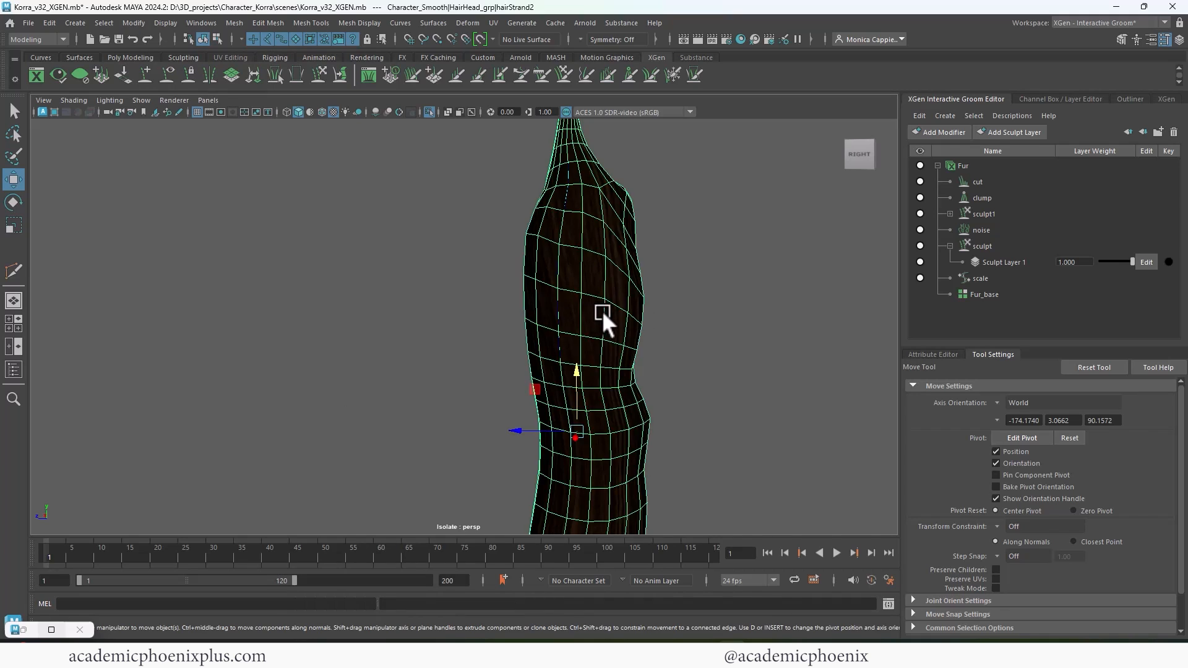
right_drag(607, 265, 604, 234)
click(596, 267)
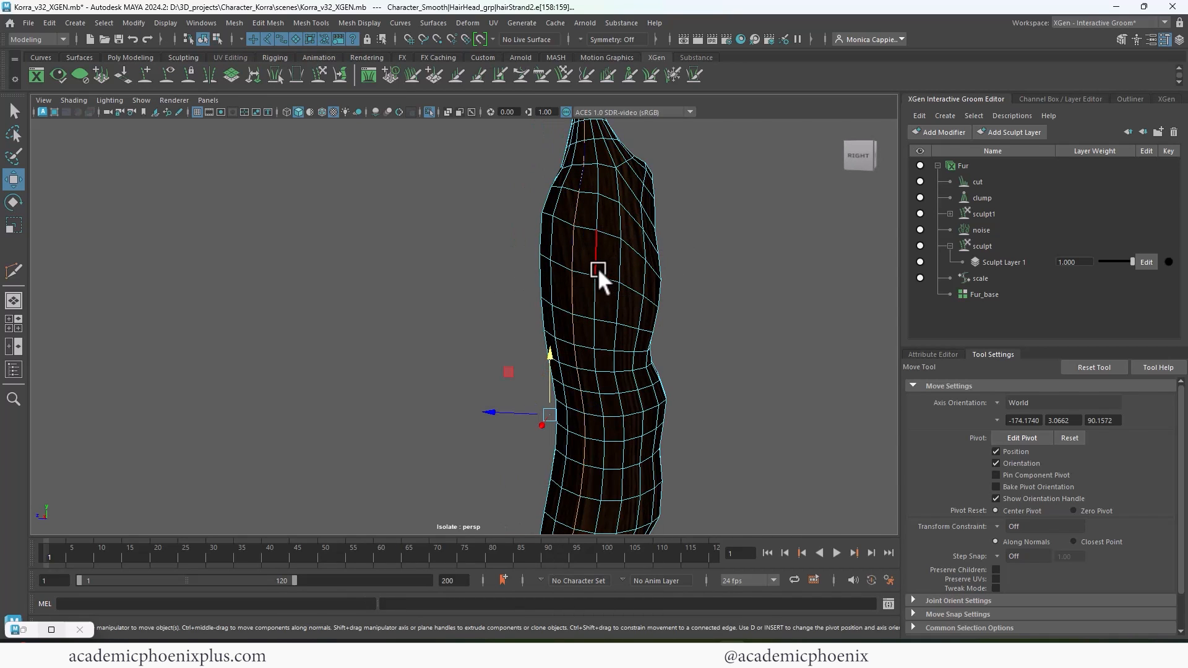
click(596, 260)
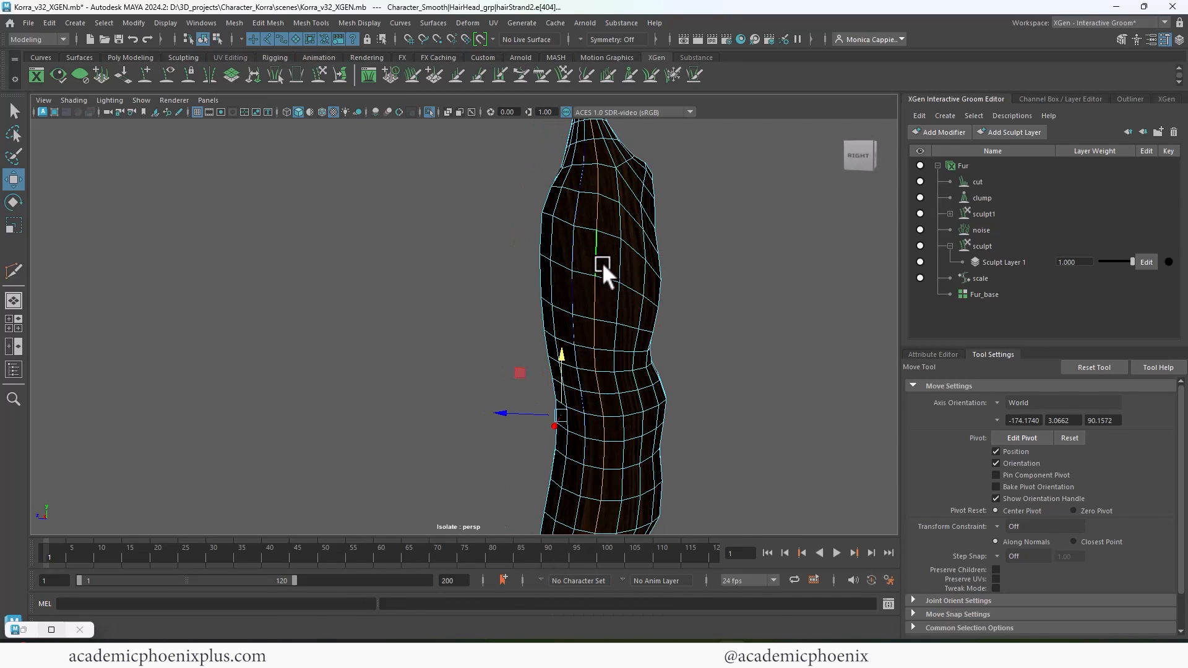
key(g)
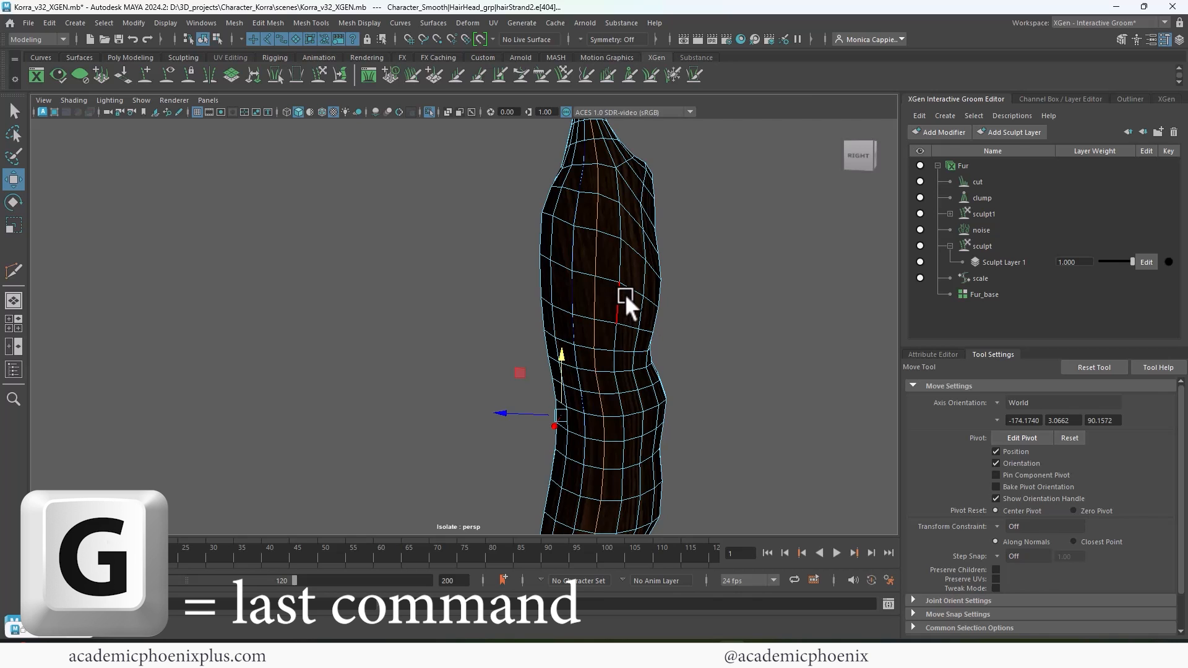
key(g)
Step: Try to convert the next vertical edge loop on the strand's side with Polygon Edges to Curve
alt+drag(656, 292, 632, 289)
click(650, 286)
right_click(664, 284)
click(663, 250)
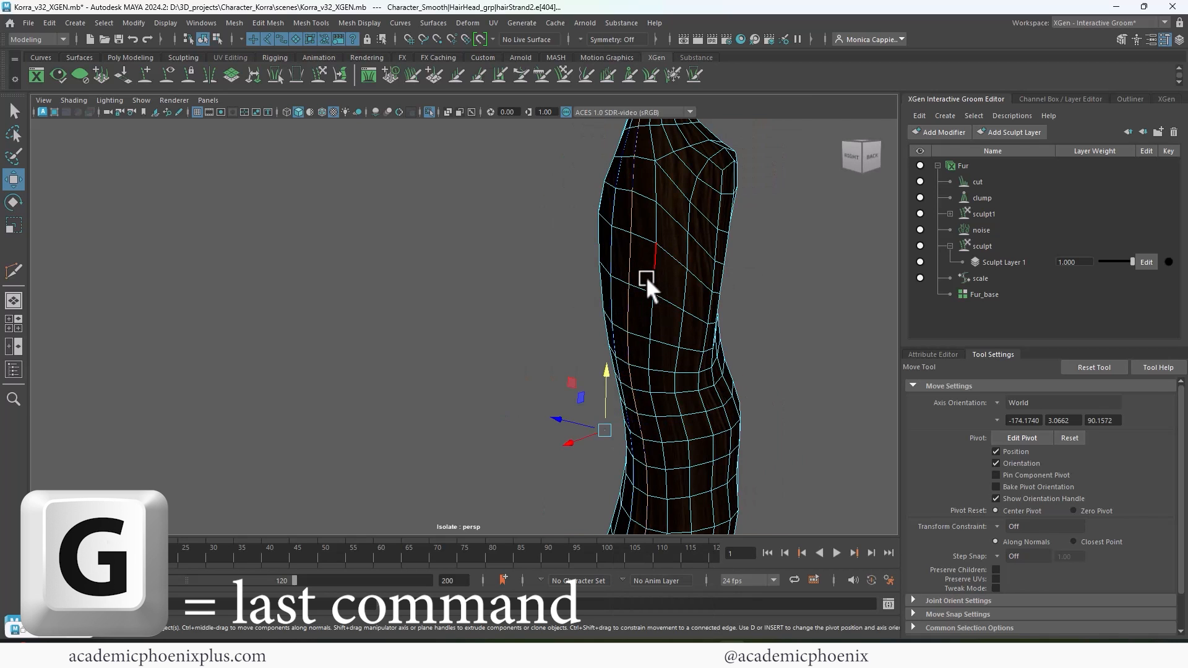
click(648, 273)
key(g)
alt+drag(661, 306, 663, 276)
key(ctrl+z)
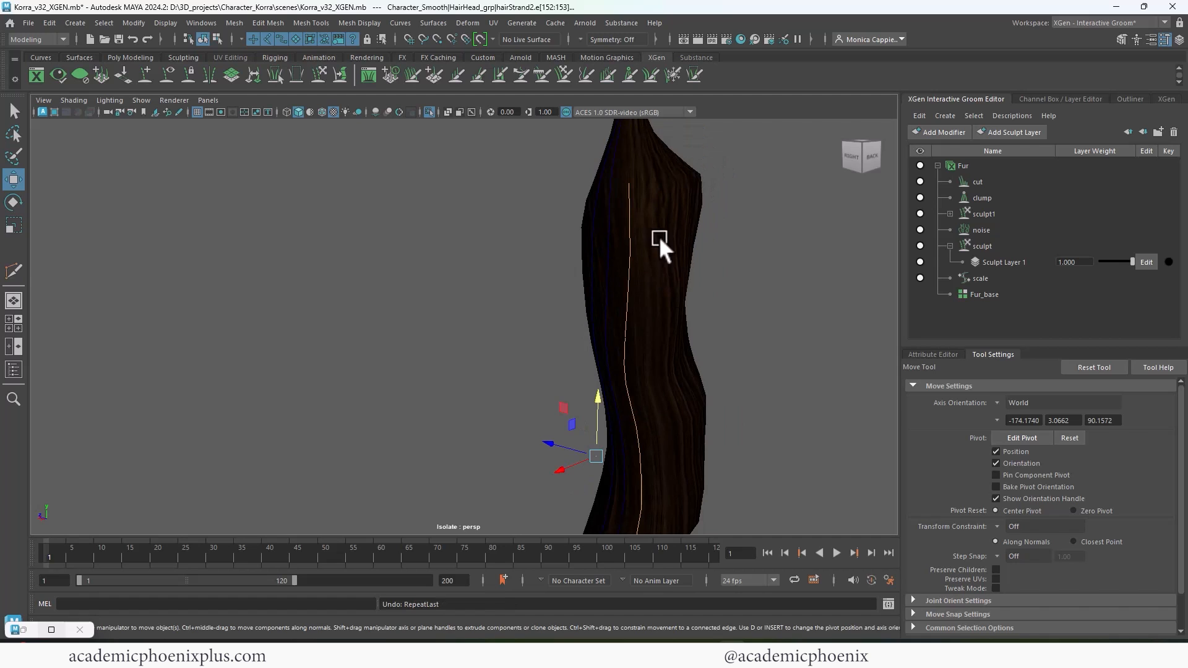
Step: Extend the vertical edge loop selection through the missing edges up to the strand's root and convert it to a curve
alt+right_drag(659, 236, 718, 155)
alt+middle_drag(717, 154, 691, 295)
alt+right_drag(690, 296, 788, 280)
alt+middle_drag(788, 280, 734, 277)
alt+right_drag(734, 278, 765, 273)
alt+middle_drag(765, 274, 661, 283)
alt+right_drag(661, 283, 723, 258)
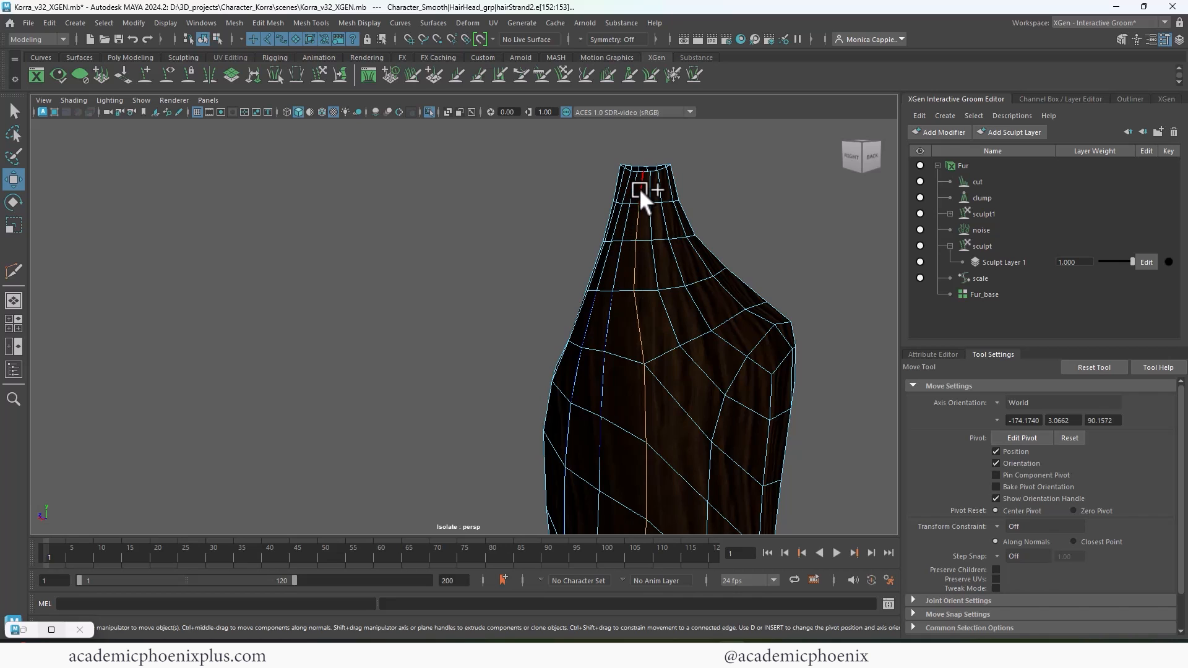
alt+right_drag(721, 323, 612, 328)
key(g)
Step: Select the next vertical edge loop towards the strand's back and deselect the extra edges down to the narrow tip
click(620, 379)
alt+middle_drag(618, 380, 617, 274)
right_drag(616, 276, 616, 242)
double_click(618, 291)
alt+drag(619, 291, 600, 224)
ctrl+drag(732, 304, 636, 158)
alt+middle_drag(676, 351, 688, 244)
ctrl+drag(733, 394, 706, 310)
alt+middle_drag(706, 291, 735, 339)
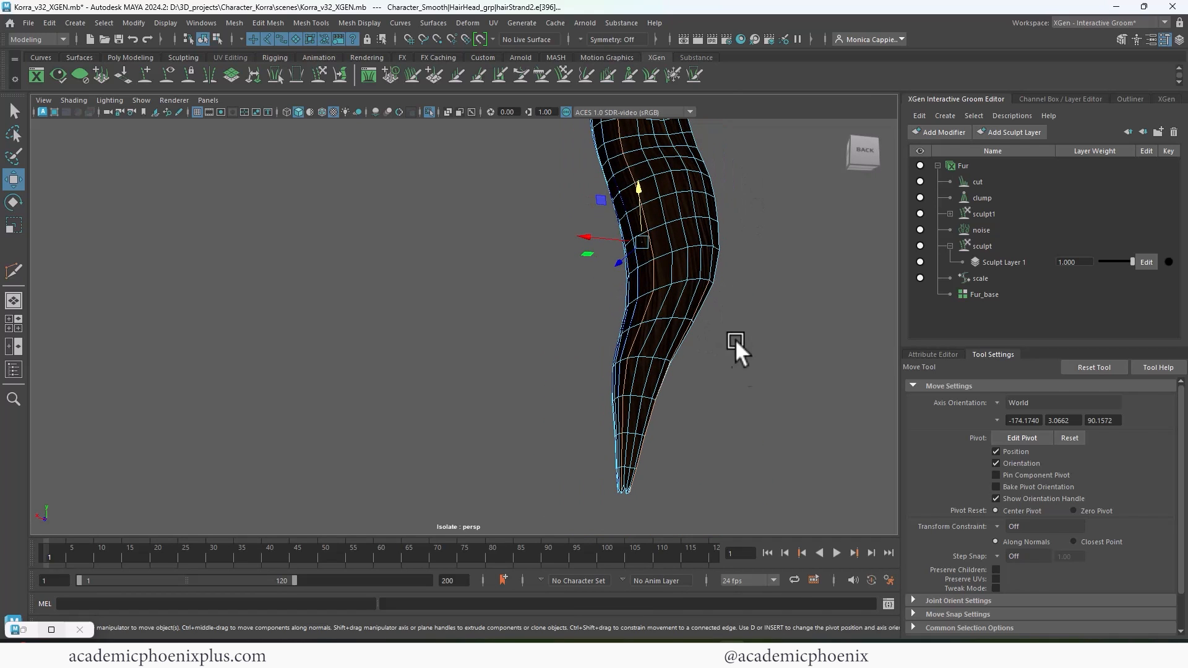
ctrl+drag(696, 473, 644, 378)
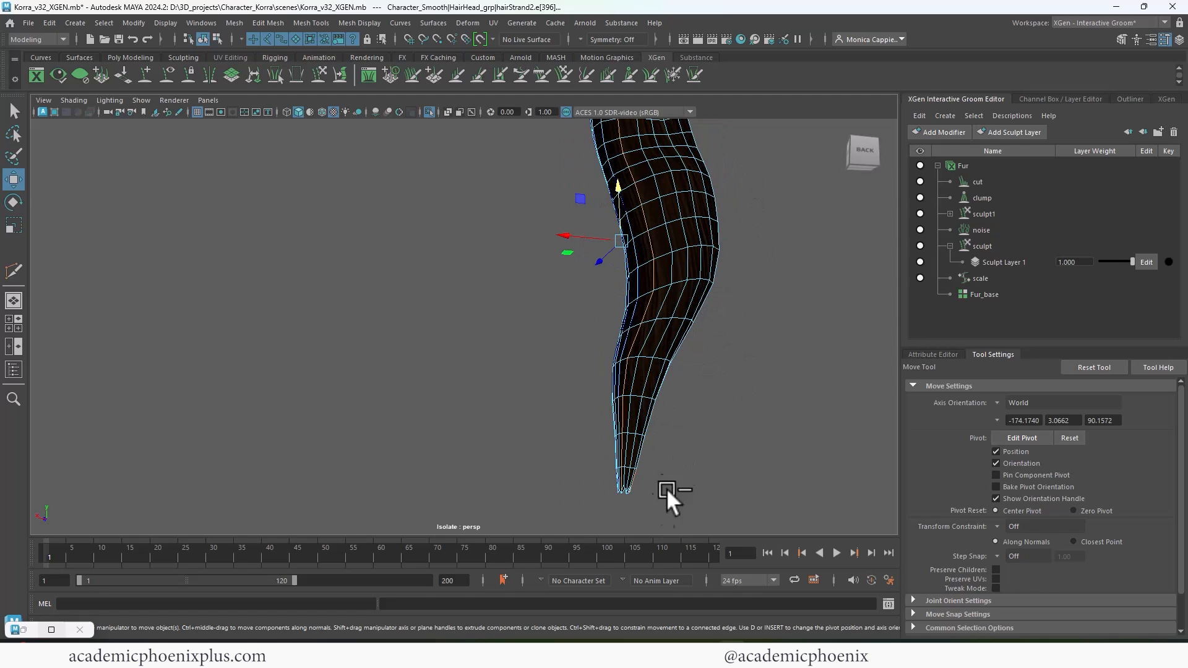
Step: Add the missing upper edges to the vertical loop selection on the strand's back and convert it to a curve
alt+drag(625, 474, 689, 339)
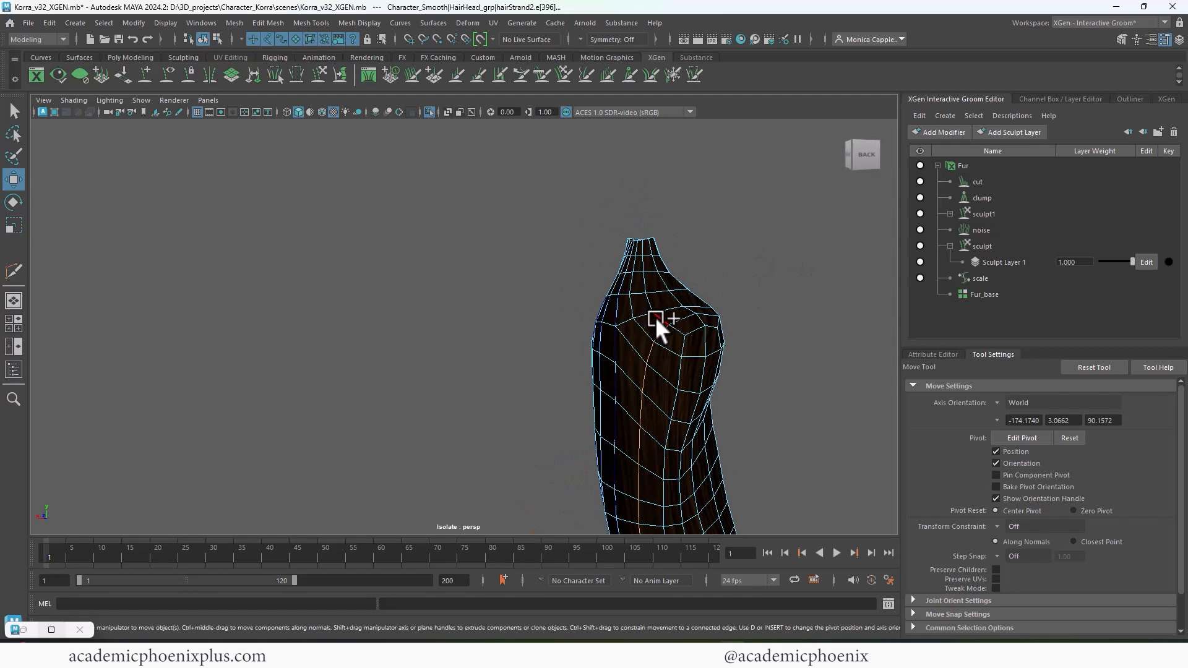
shift+click(648, 299)
key(g)
alt+drag(734, 385, 719, 346)
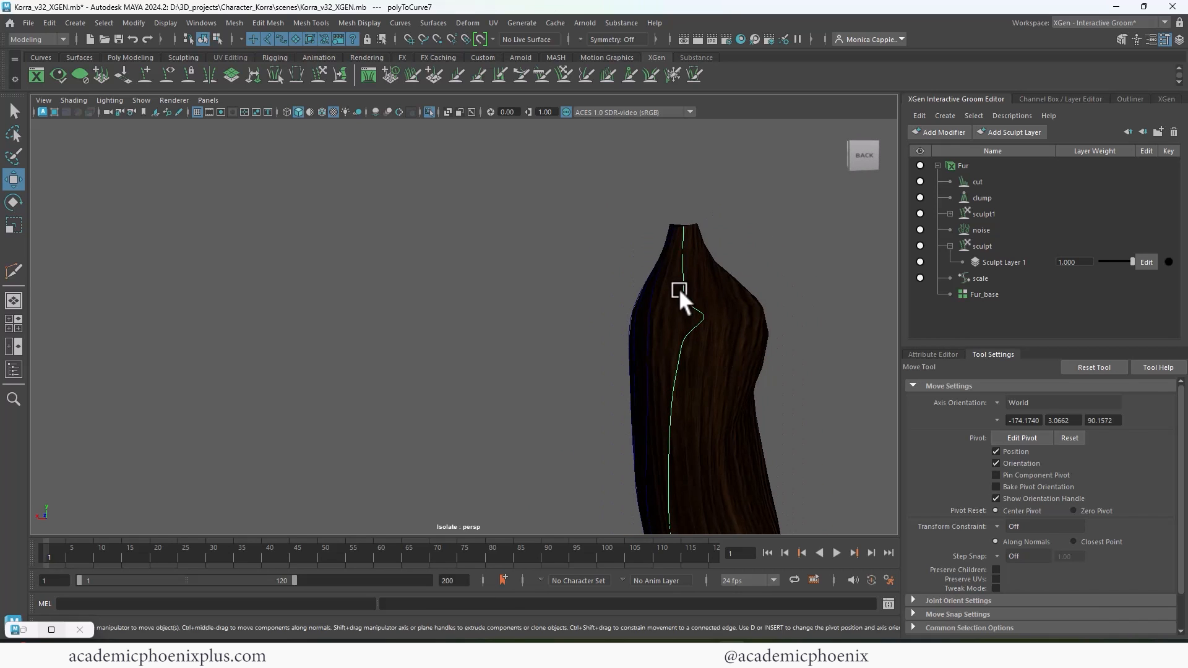
Step: Straighten the kink near the new curve's root by moving its protruding control vertex in line with the others
right_click(682, 287)
right_drag(699, 310, 646, 310)
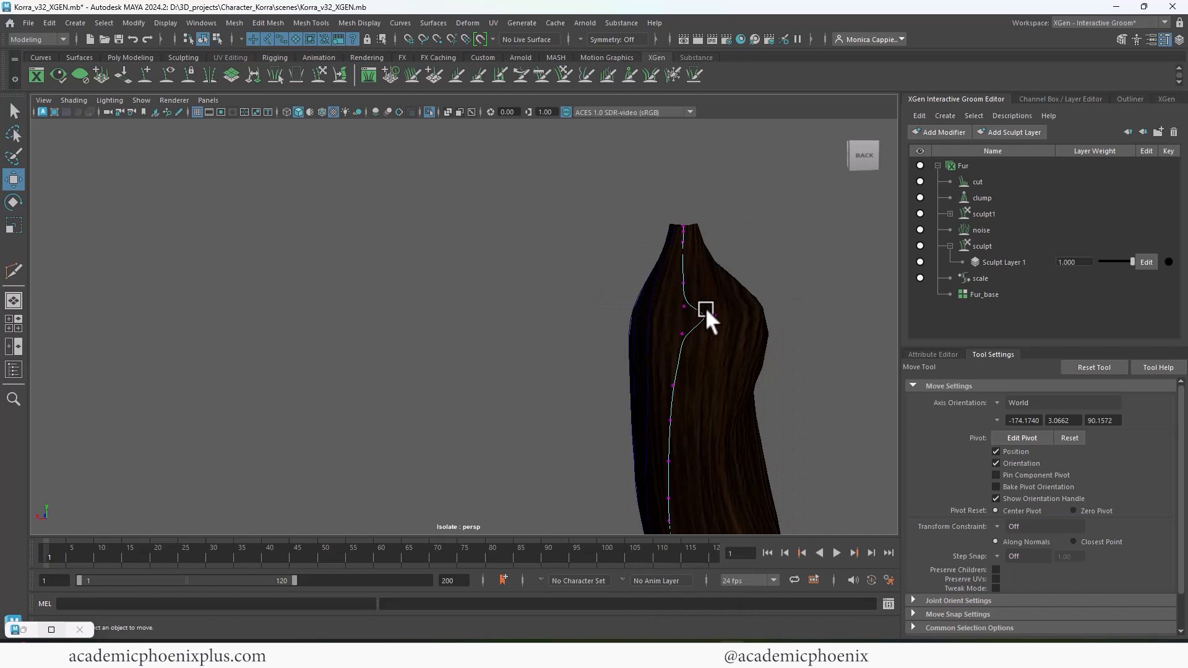
click(715, 318)
drag(719, 321, 679, 315)
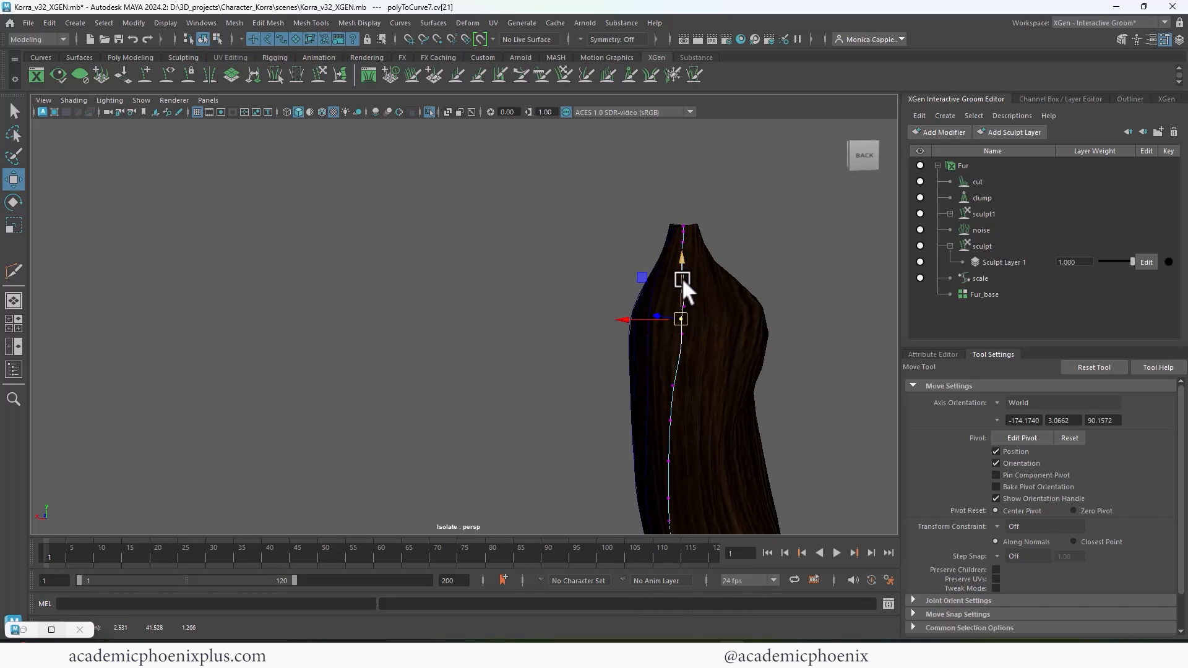
right_drag(683, 279, 698, 266)
Step: Select the vertical edge loop crossing the bulge on the strand's back and convert it to a curve
click(706, 302)
right_drag(717, 312, 718, 266)
alt+drag(719, 352, 769, 344)
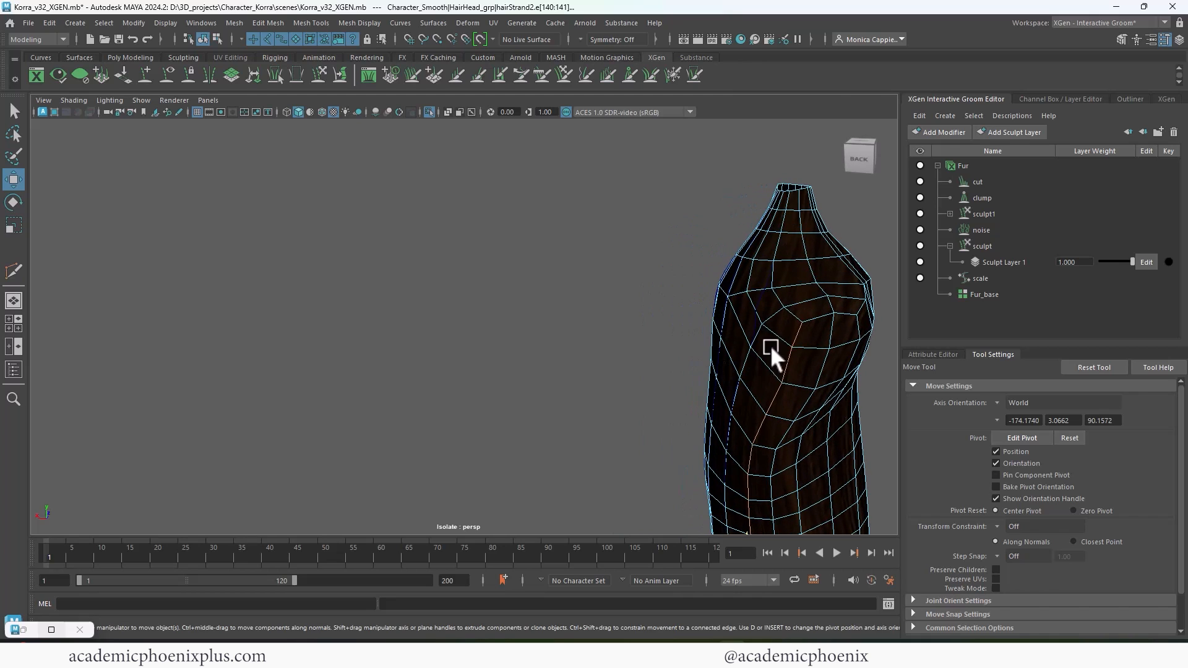
alt+middle_drag(808, 325, 755, 323)
double_click(767, 330)
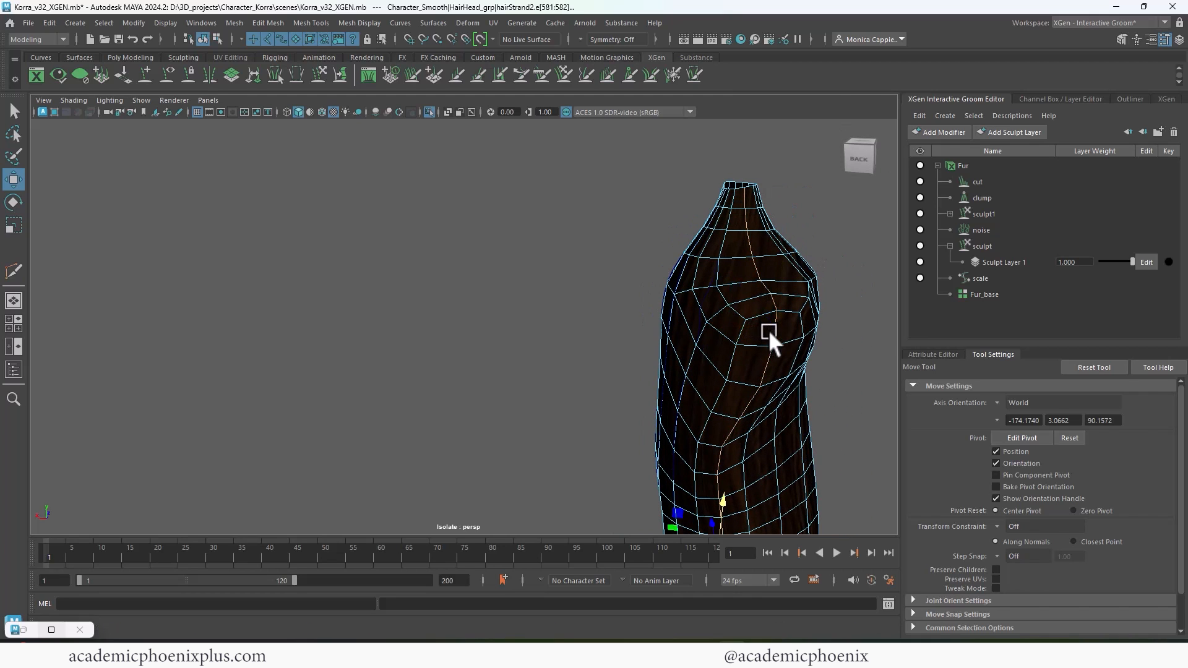
click(767, 331)
double_click(771, 328)
alt+right_drag(793, 350, 618, 294)
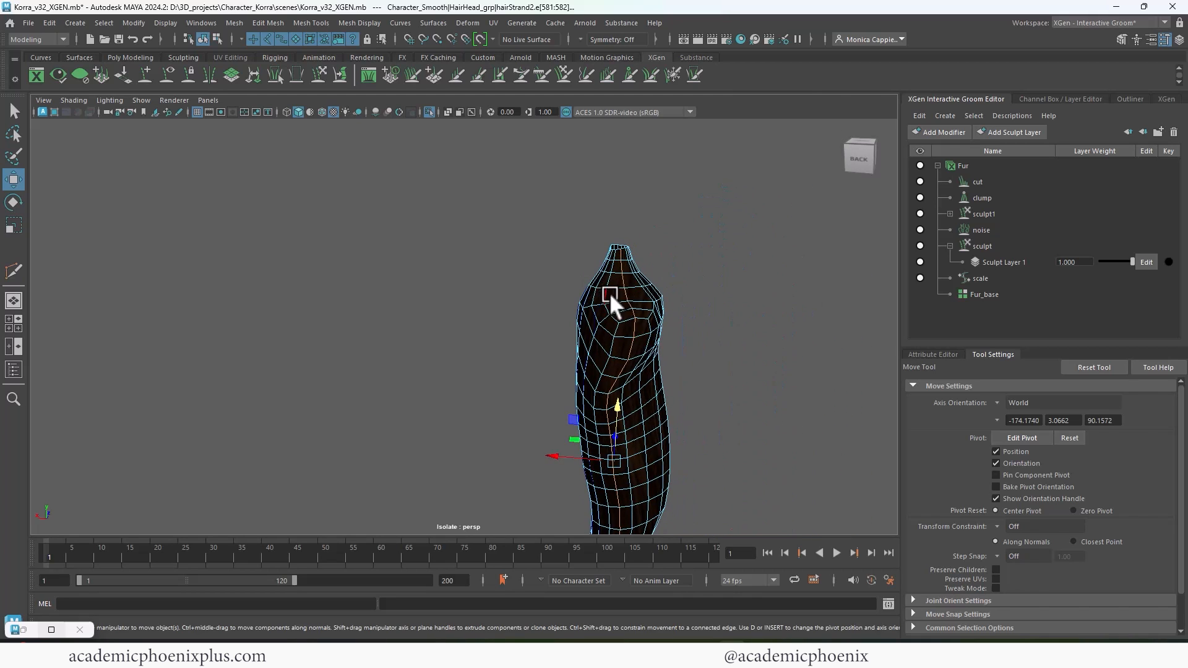
key(g)
Step: Convert the complete vertical edge loop running between the strand's back and left side to a curve
alt+middle_drag(679, 344, 681, 273)
alt+drag(682, 273, 685, 332)
click(689, 335)
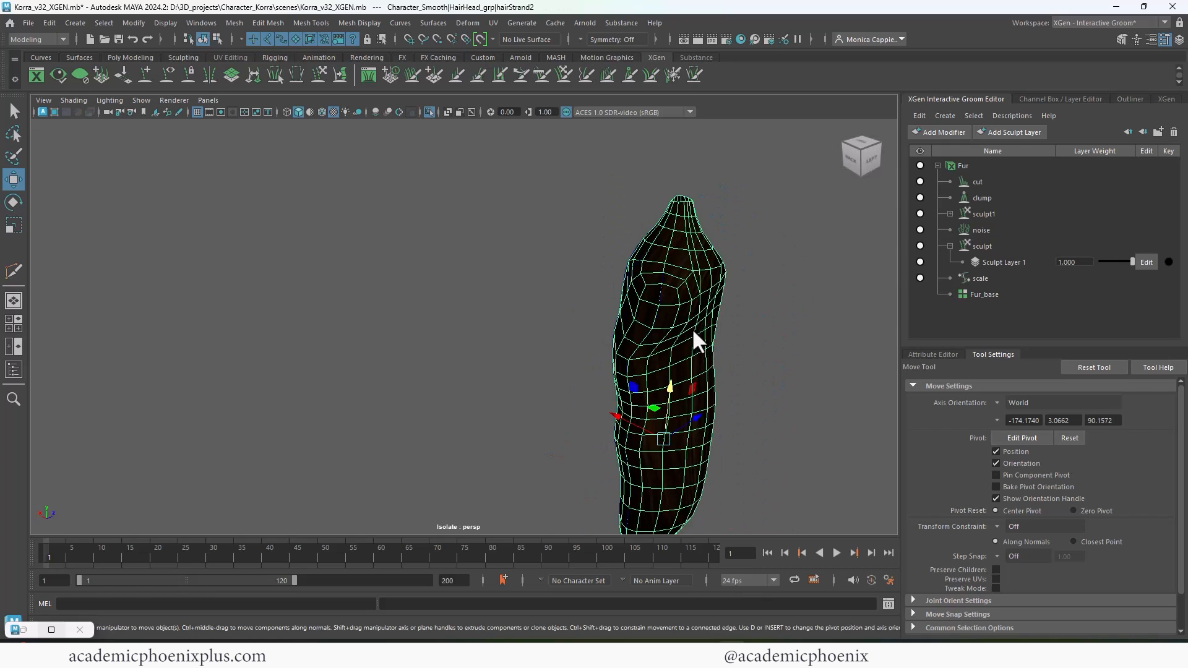
right_drag(692, 284, 704, 249)
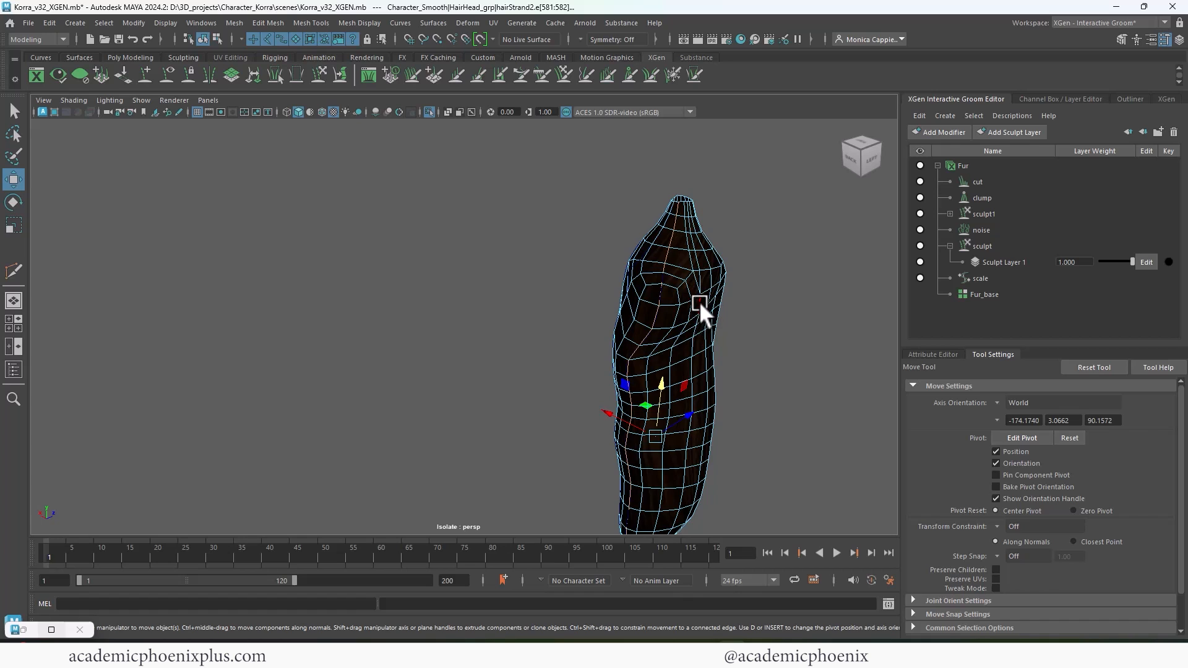
click(699, 302)
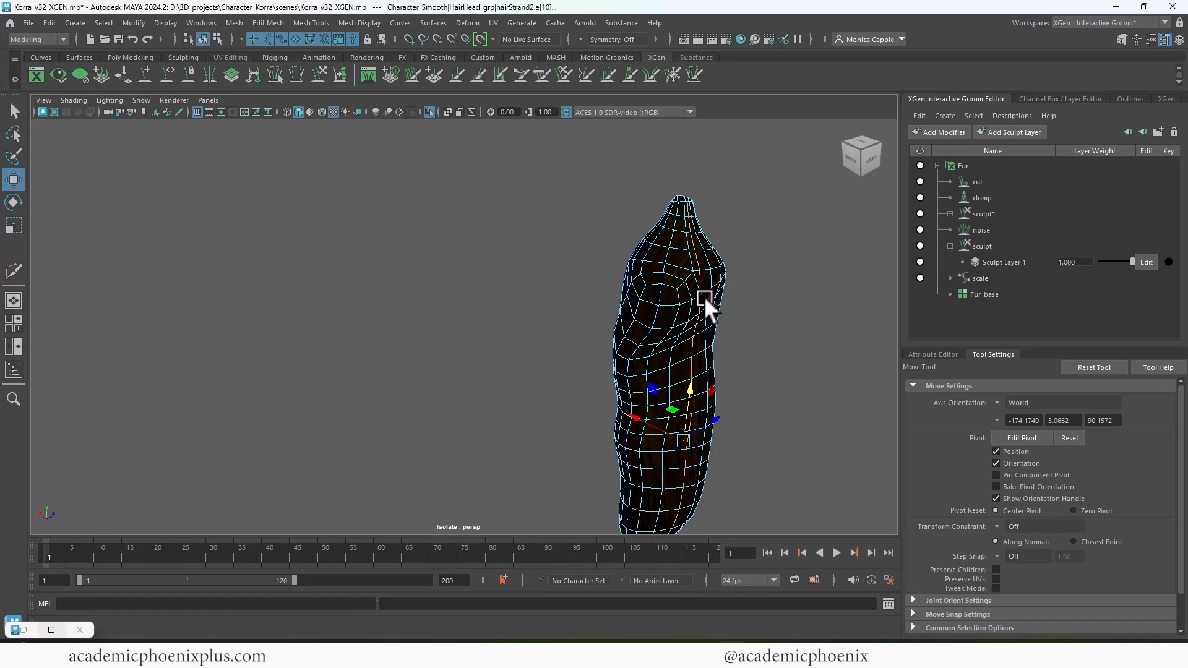
key(g)
Step: Convert the vertical edge loop below the back bulge, including its connecting edges up to the root, and adjust the curve's upper control vertex
click(685, 310)
right_drag(685, 285, 687, 251)
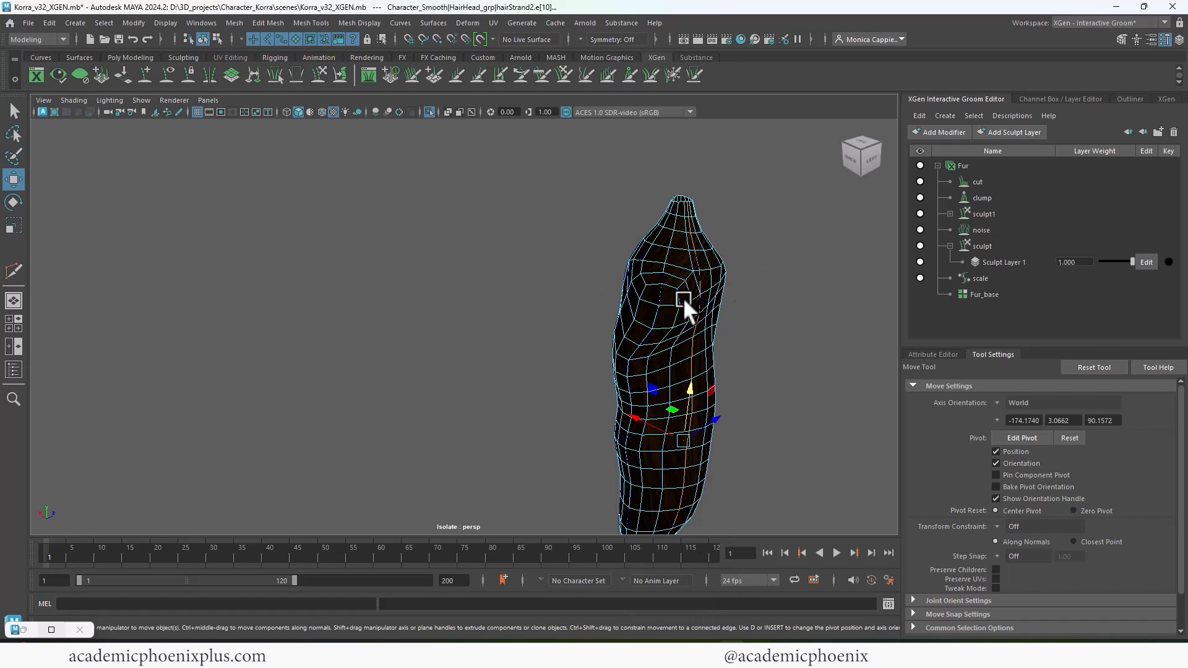
click(680, 294)
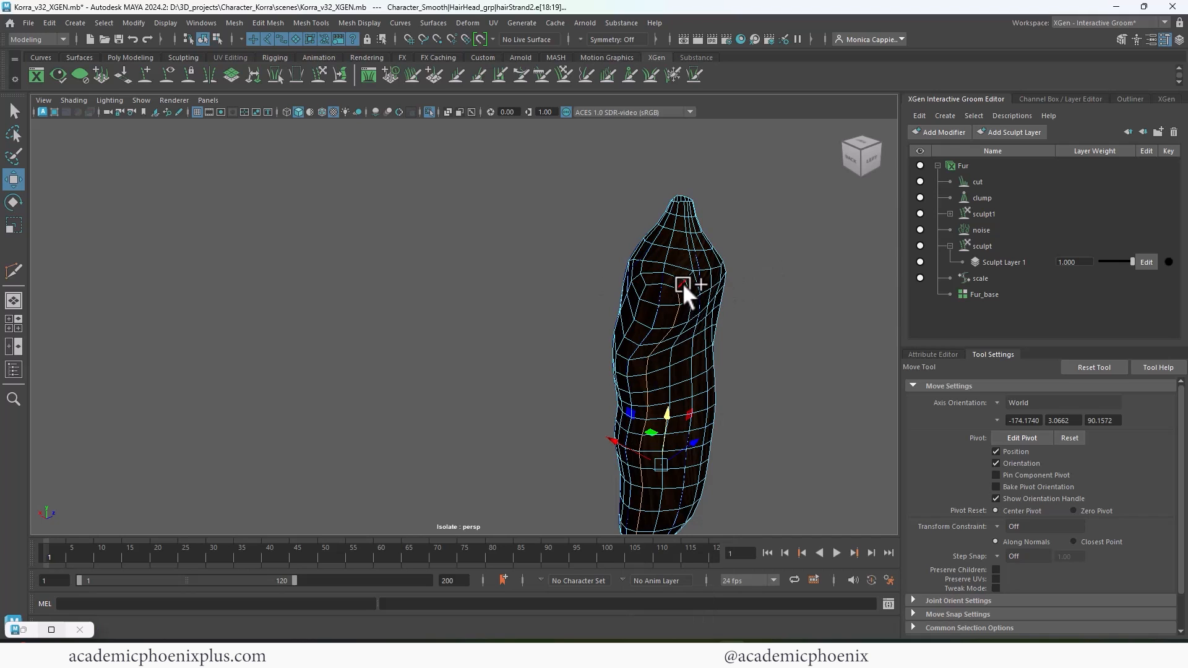
shift+click(683, 284)
shift+click(688, 275)
shift+double_click(690, 260)
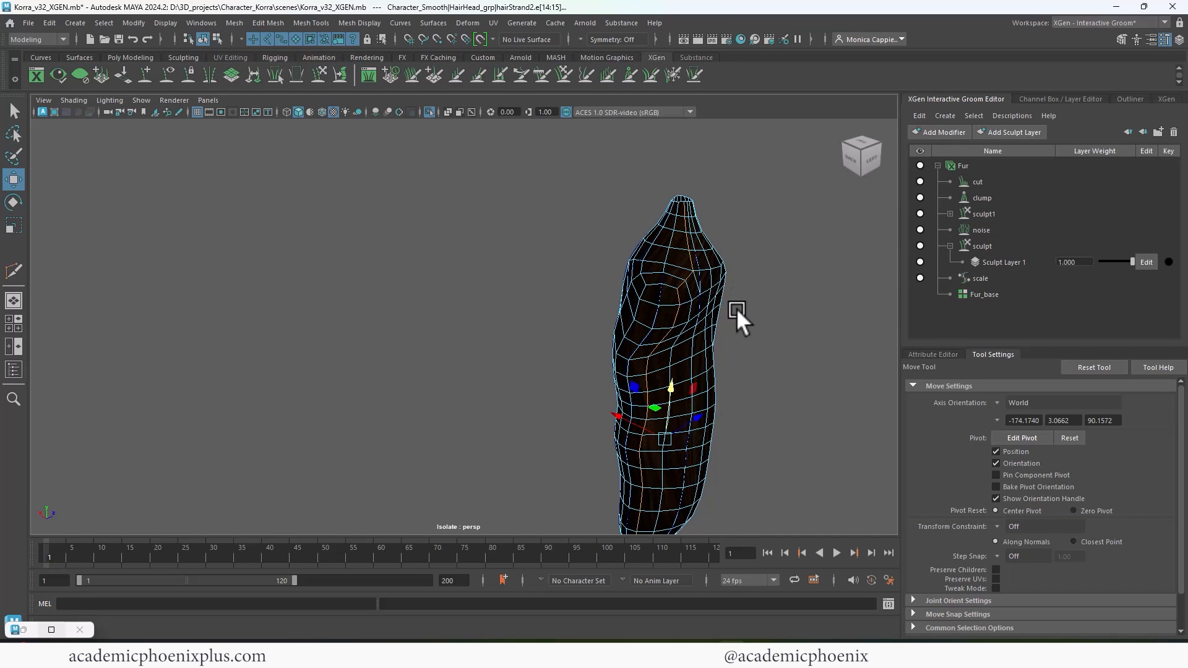
right_drag(686, 259, 656, 260)
click(694, 267)
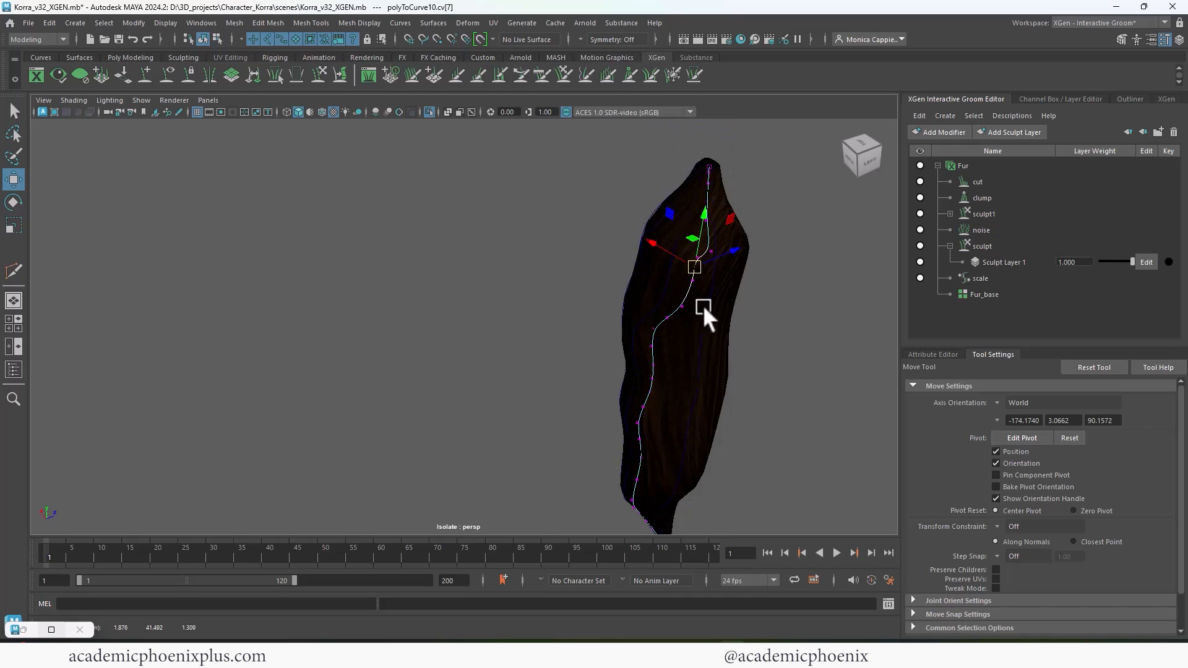
Step: Return to the strand mesh and convert a vertical edge loop on its left side to a curve
alt+drag(703, 306, 634, 305)
alt+middle_drag(620, 316, 661, 290)
click(630, 311)
mouse_move(632, 286)
right_down()
mouse_move(632, 302)
mouse_move(629, 251)
mouse_move(643, 292)
right_up()
double_click(607, 299)
key(g)
Step: Convert the next two vertical edge loops on the strand's left side to separate curves
click(627, 297)
click(629, 298)
key(g)
click(651, 297)
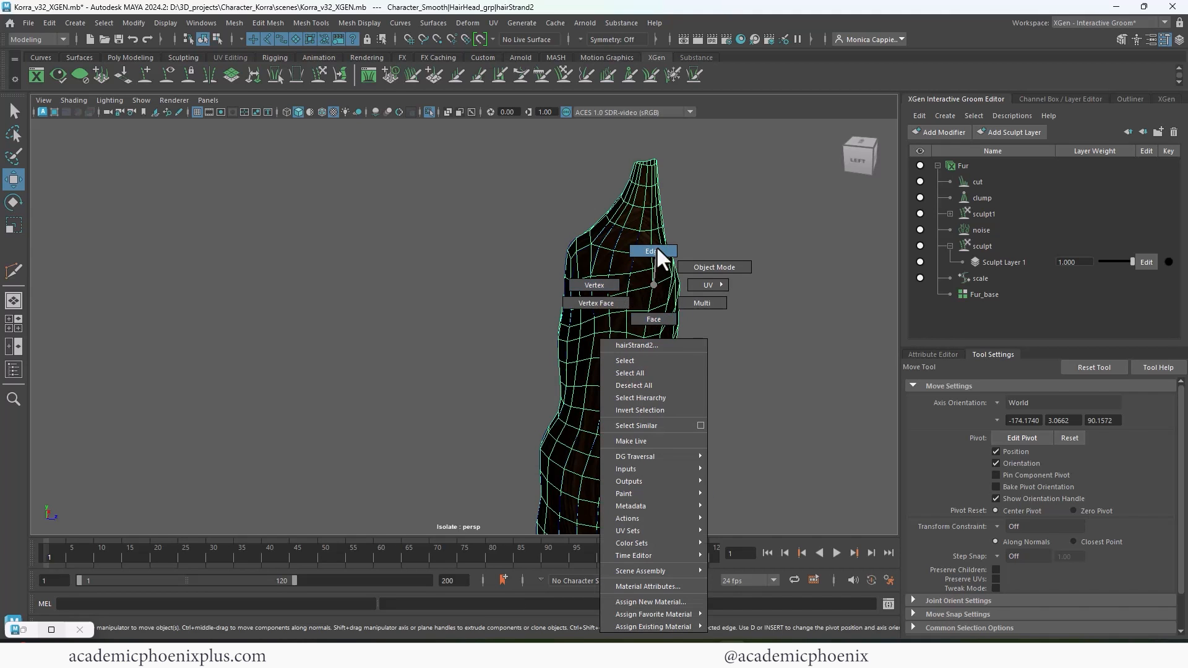
right_drag(657, 249, 655, 248)
double_click(652, 295)
key(g)
Step: Convert the vertical edge loop between the strand's left side and front to a curve
alt+drag(709, 313, 632, 309)
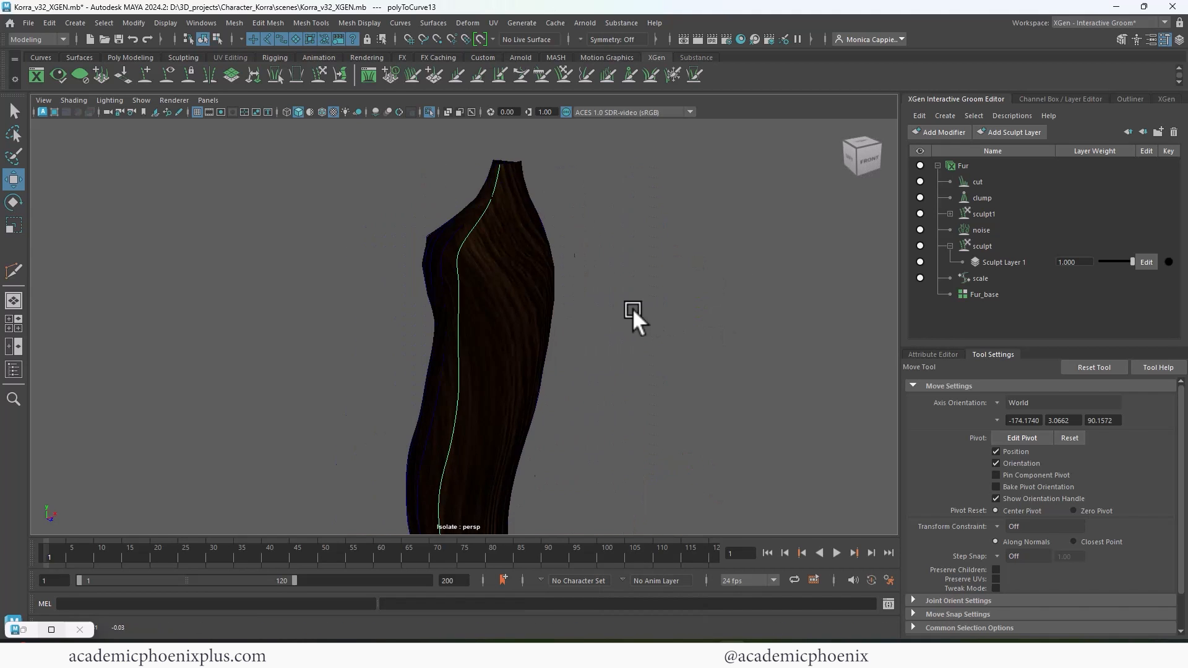
alt+middle_drag(632, 308, 726, 309)
click(575, 317)
right_drag(581, 303, 585, 257)
double_click(581, 291)
key(g)
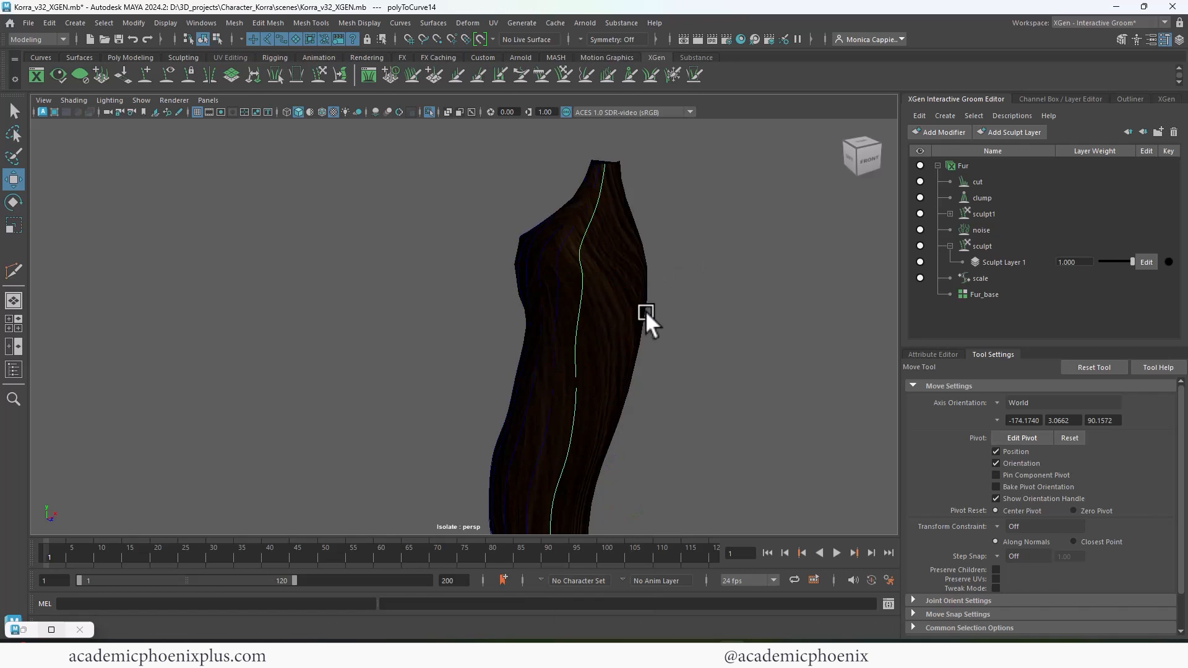
Step: Select the next unconverted vertical edge loop on the strand's front and convert it to a curve
alt+drag(645, 311, 417, 322)
alt+middle_drag(417, 322, 588, 311)
click(588, 309)
double_click(517, 284)
right_drag(586, 300, 590, 258)
key(g)
Step: Convert the two remaining vertical edge loops on the strand's front to separate curves
click(556, 289)
click(572, 268)
double_click(576, 256)
key(g)
click(588, 288)
double_click(592, 284)
key(g)
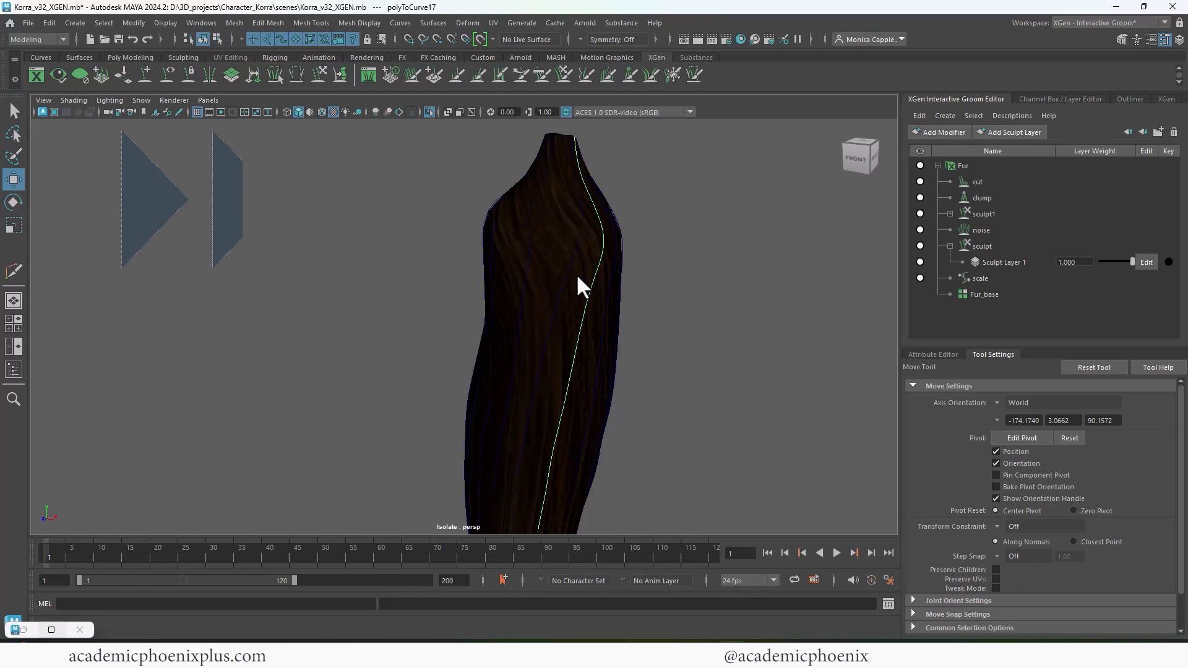
Step: End the isolated view, select the strand's curves without the mesh, and inspect their shapes down to the tip
alt+drag(698, 258, 516, 201)
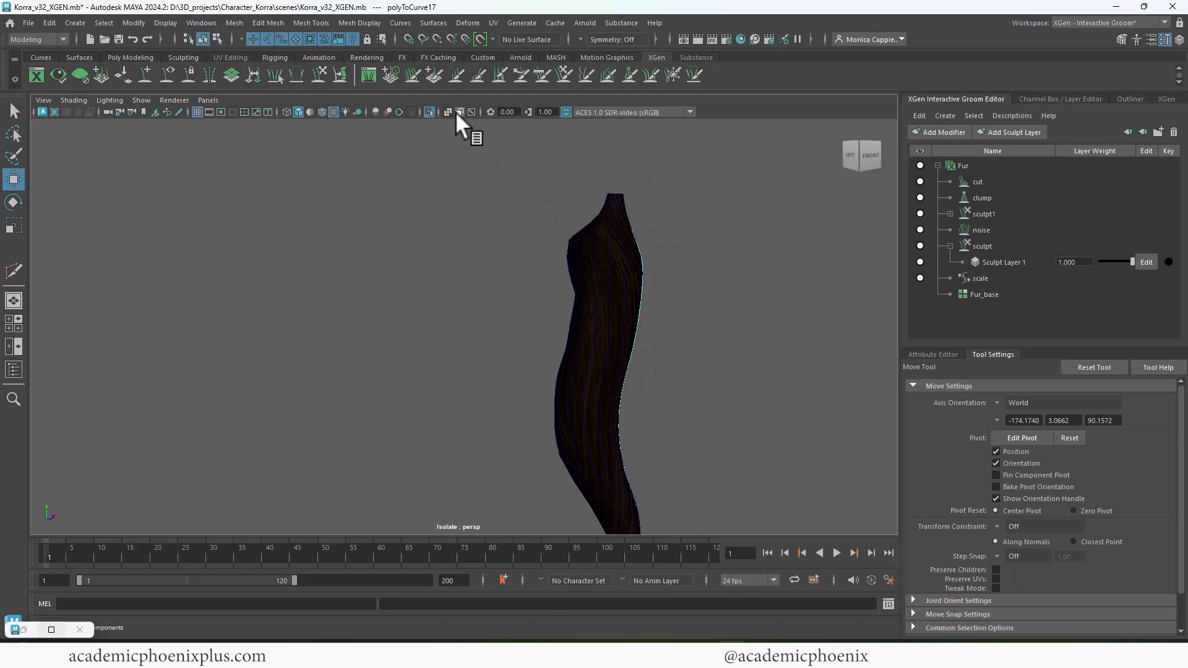
click(428, 113)
alt+drag(589, 292, 626, 281)
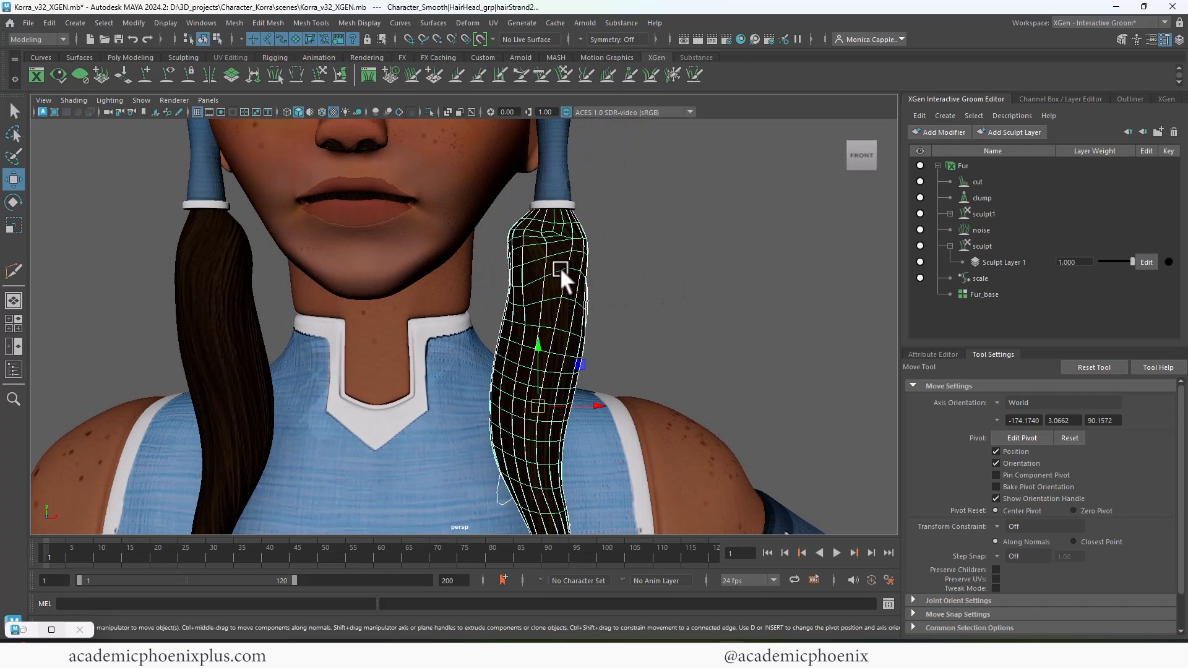
shift+click(560, 267)
alt+middle_drag(611, 230, 693, 150)
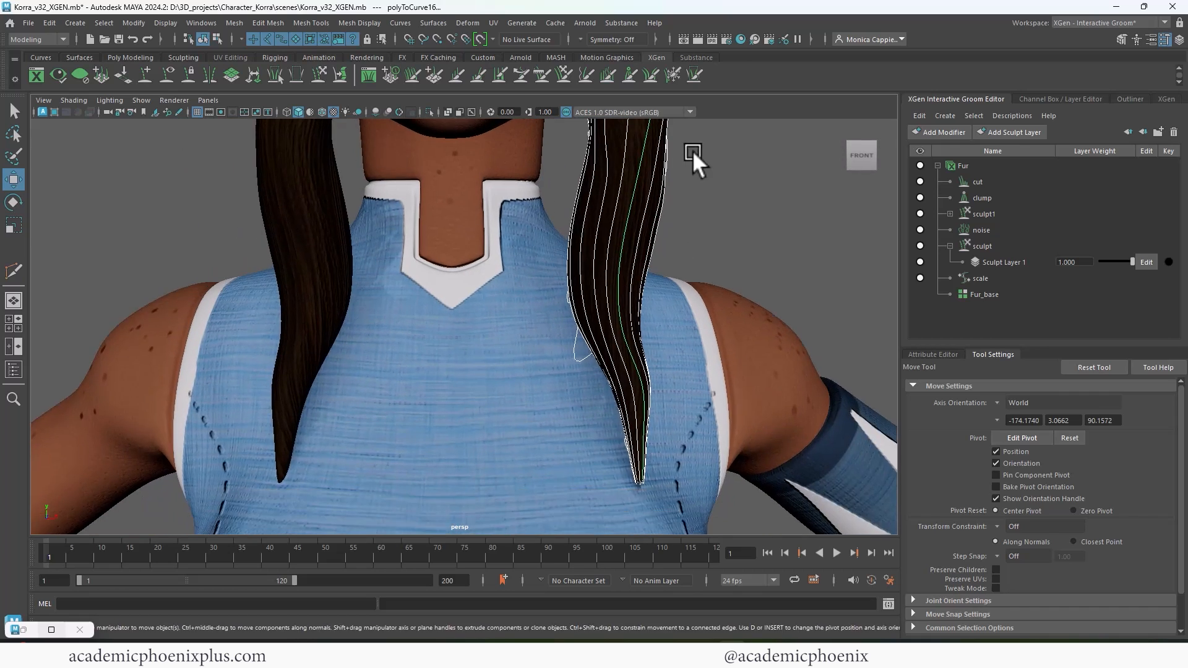
alt+right_drag(692, 151, 745, 237)
alt+drag(677, 251, 611, 260)
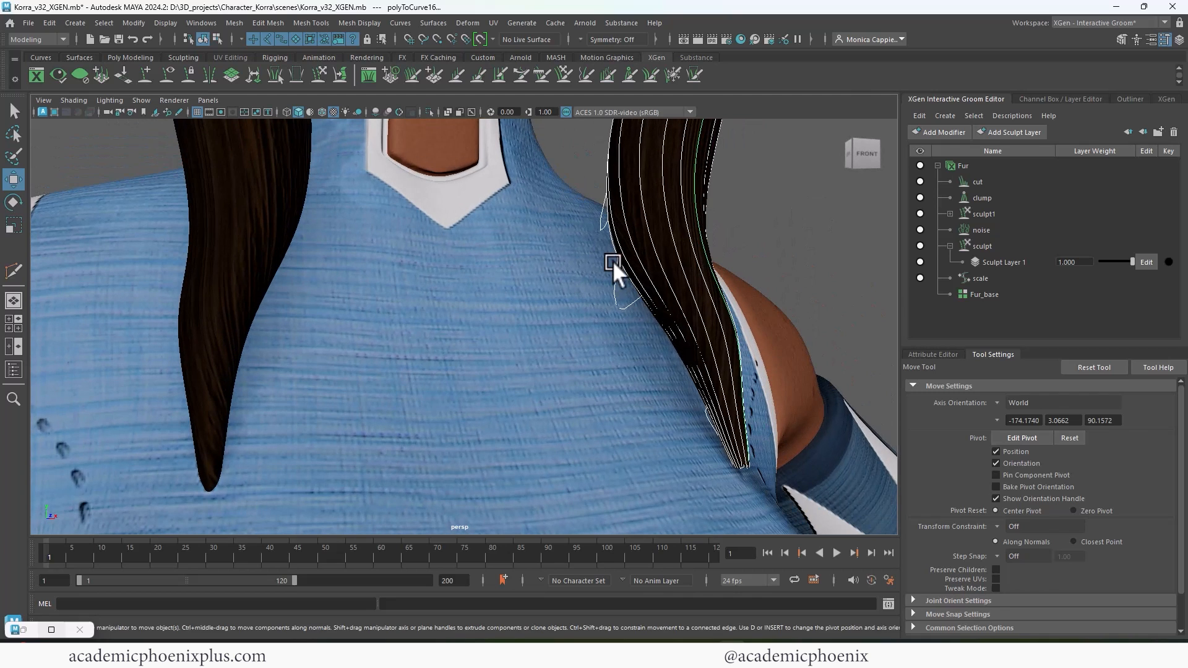
Step: Isolate the stray curve that bulges away from the strand's inner edge, delete it, and restore the full scene view
click(599, 225)
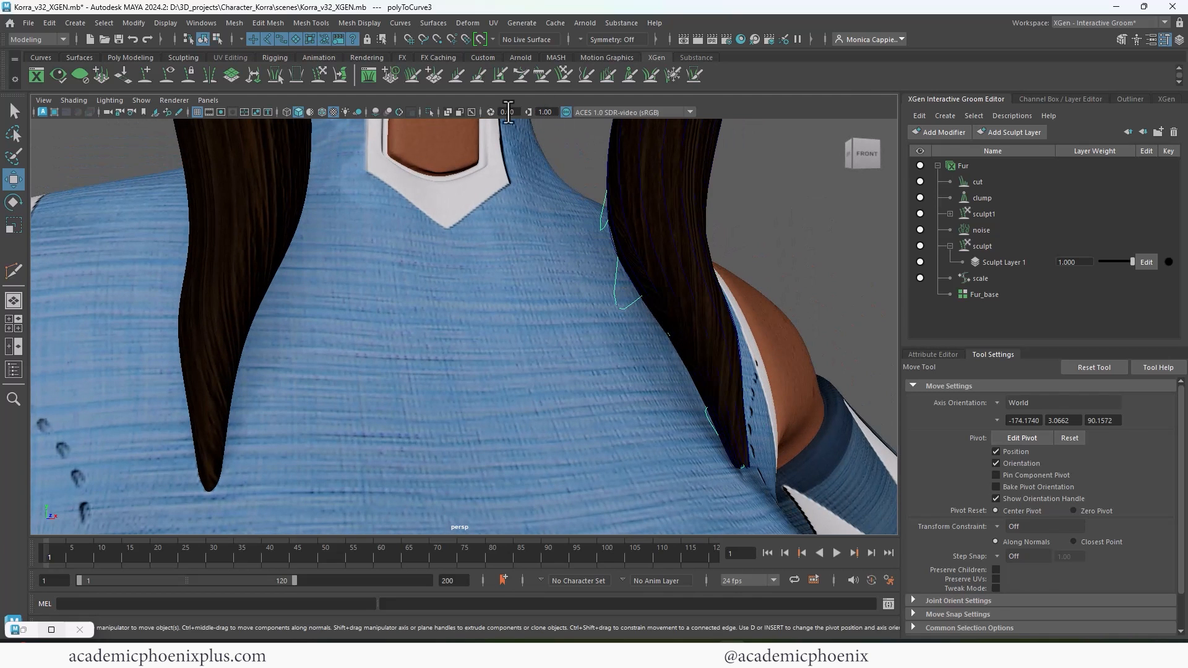
click(428, 111)
alt+drag(653, 195, 488, 287)
click(486, 277)
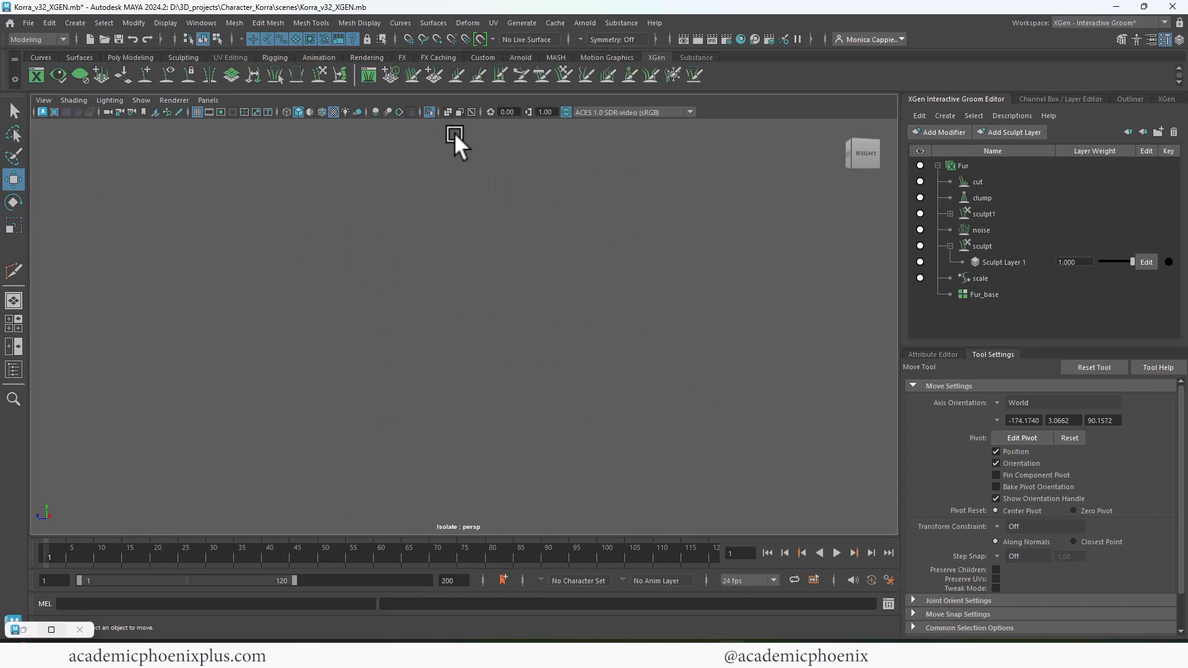
click(428, 112)
Step: Select all of the strand's curves, leave the hair mesh out of the selection, and isolate the curves
alt+drag(654, 235, 606, 234)
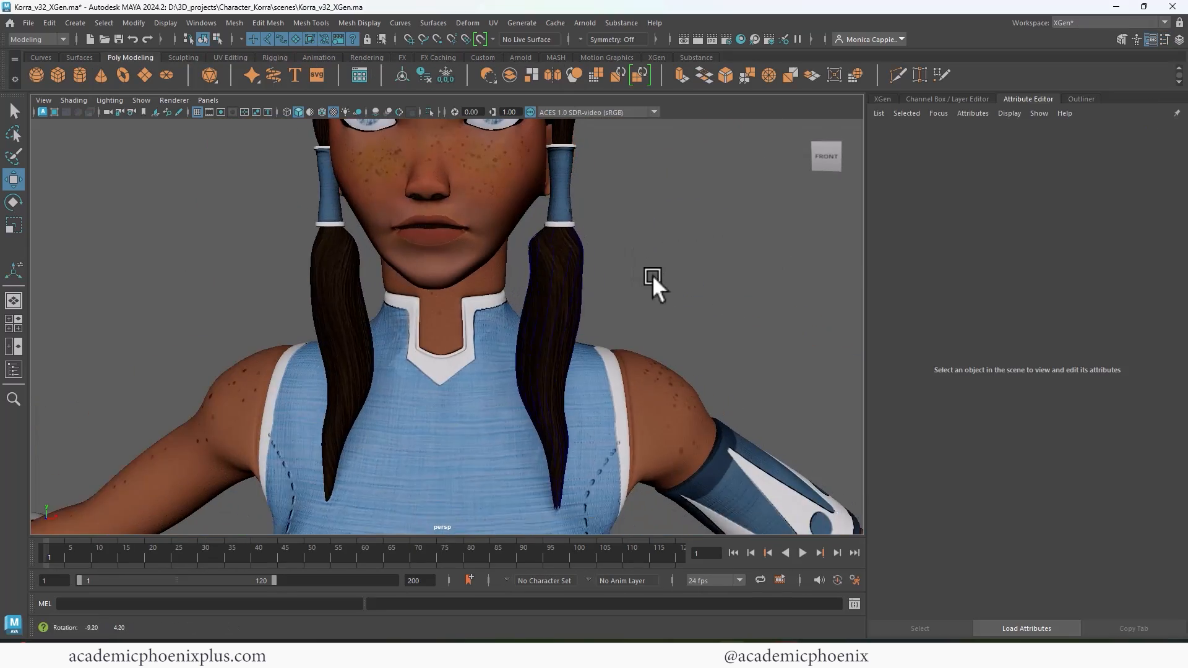
scroll(637, 265, up, 3)
alt+right_drag(637, 264, 734, 267)
alt+middle_drag(734, 268, 724, 302)
alt+drag(725, 302, 712, 279)
alt+right_drag(712, 279, 826, 267)
alt+middle_drag(739, 286, 703, 320)
alt+right_drag(703, 321, 798, 279)
alt+drag(762, 296, 722, 302)
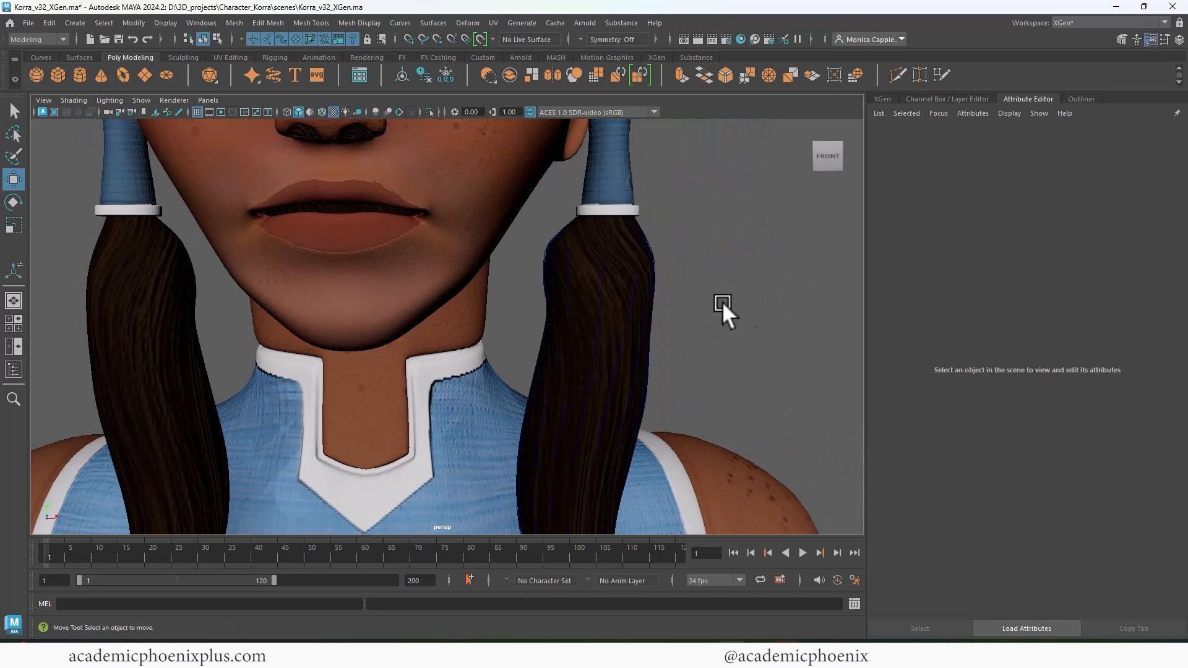
drag(547, 293, 704, 296)
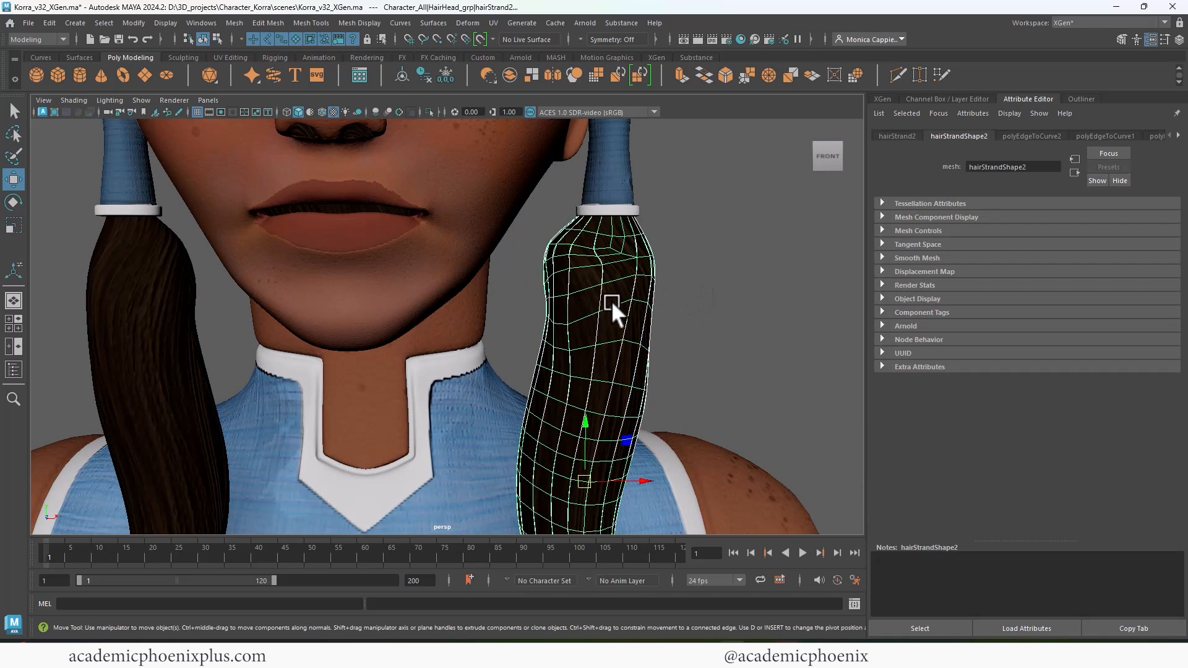
shift+click(612, 295)
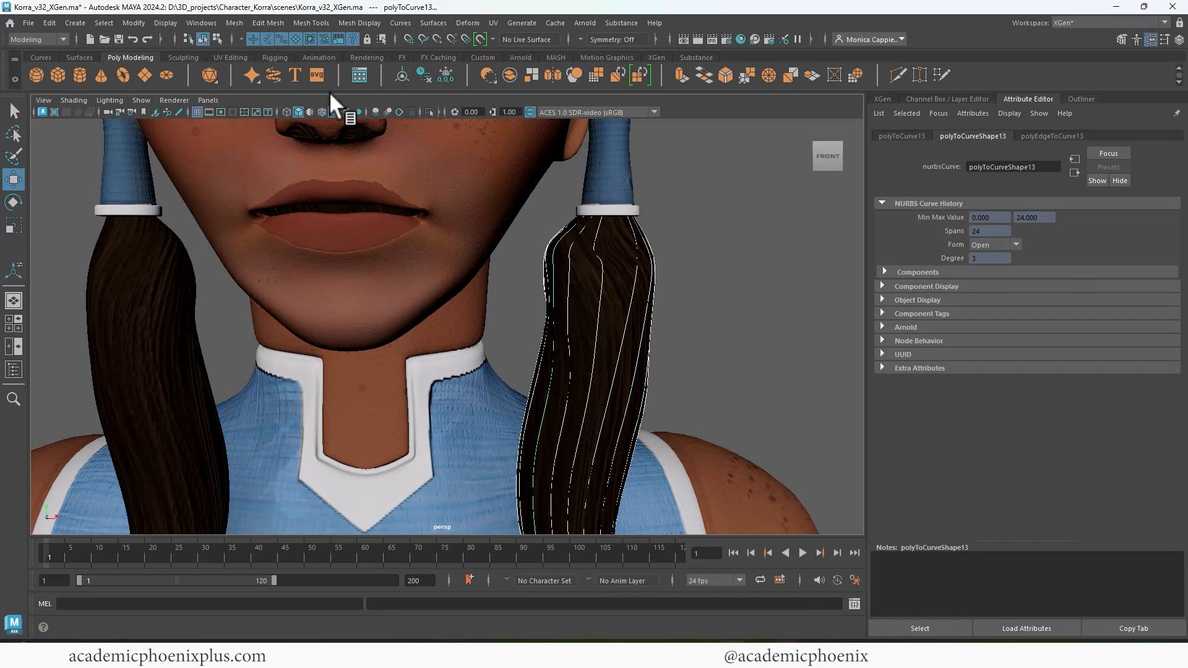
click(429, 112)
Step: Switch the isolated curves to component mode to show their control vertices around the roots
right_drag(599, 242, 586, 247)
alt+drag(587, 248, 581, 284)
alt+middle_drag(582, 283, 544, 290)
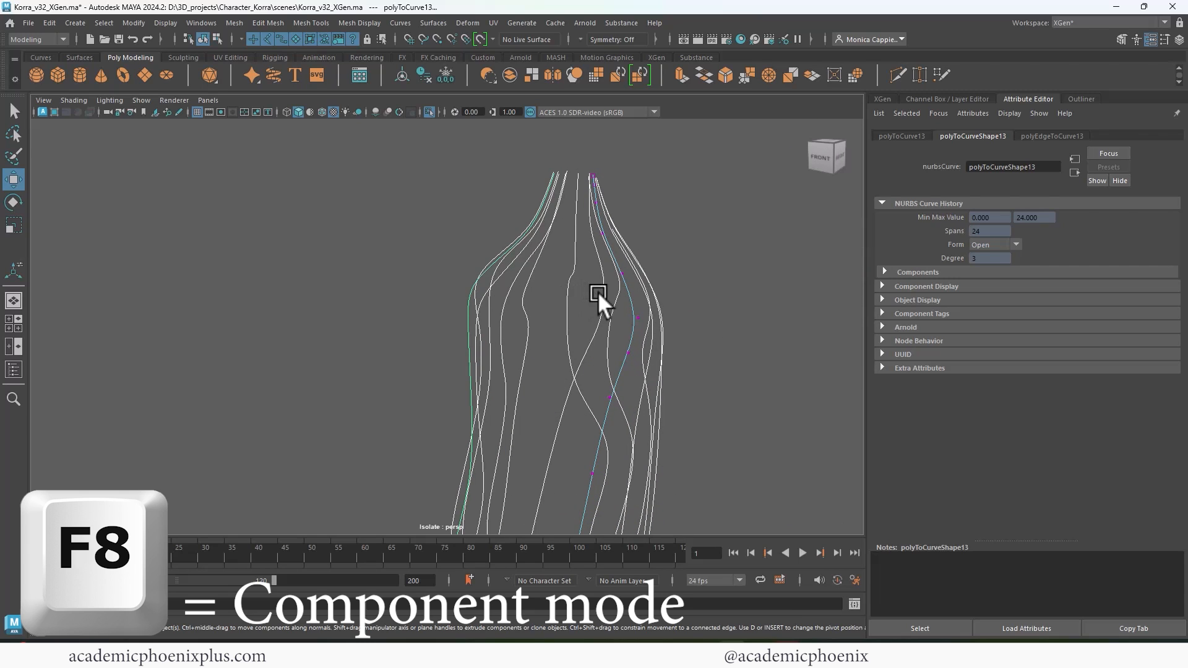
key(F8)
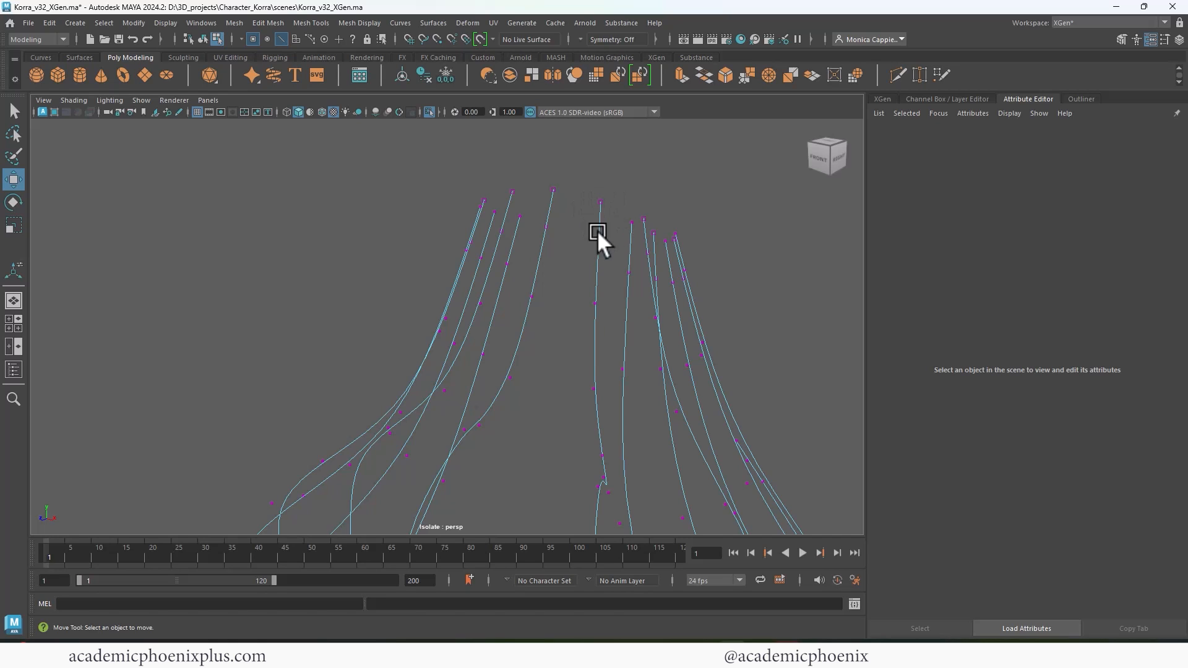
Step: Compare the curves' root control vertices and select polyToCurve1, 2, 4, 6, 13 and 14 as the curves to flip
click(631, 221)
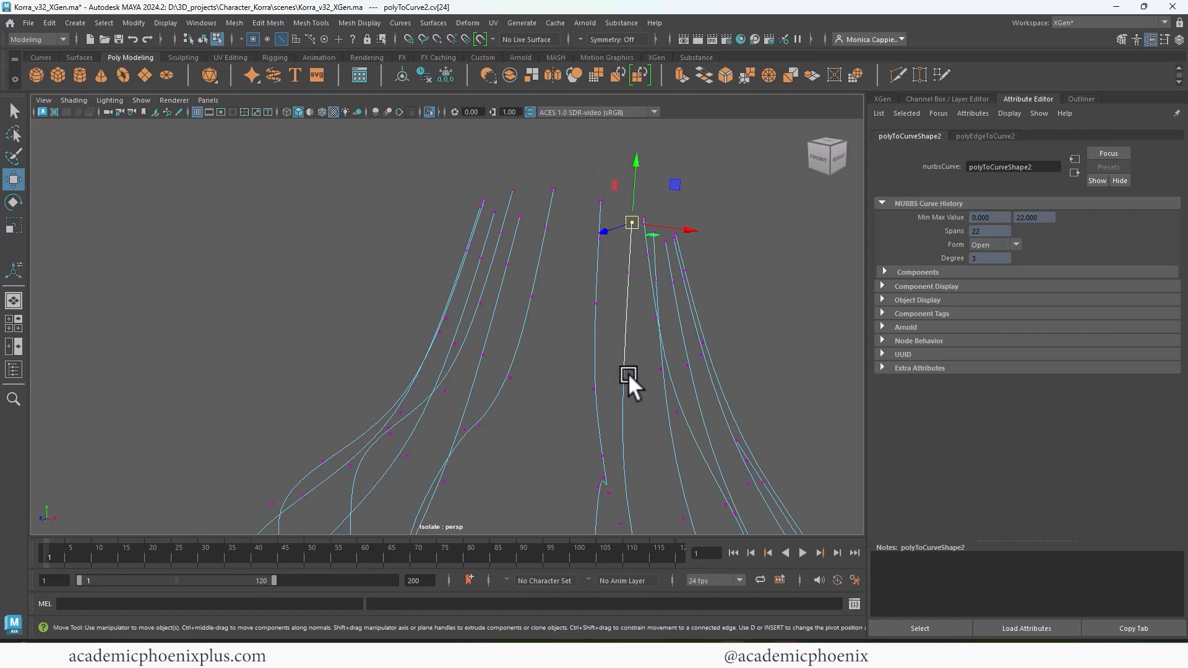
click(523, 218)
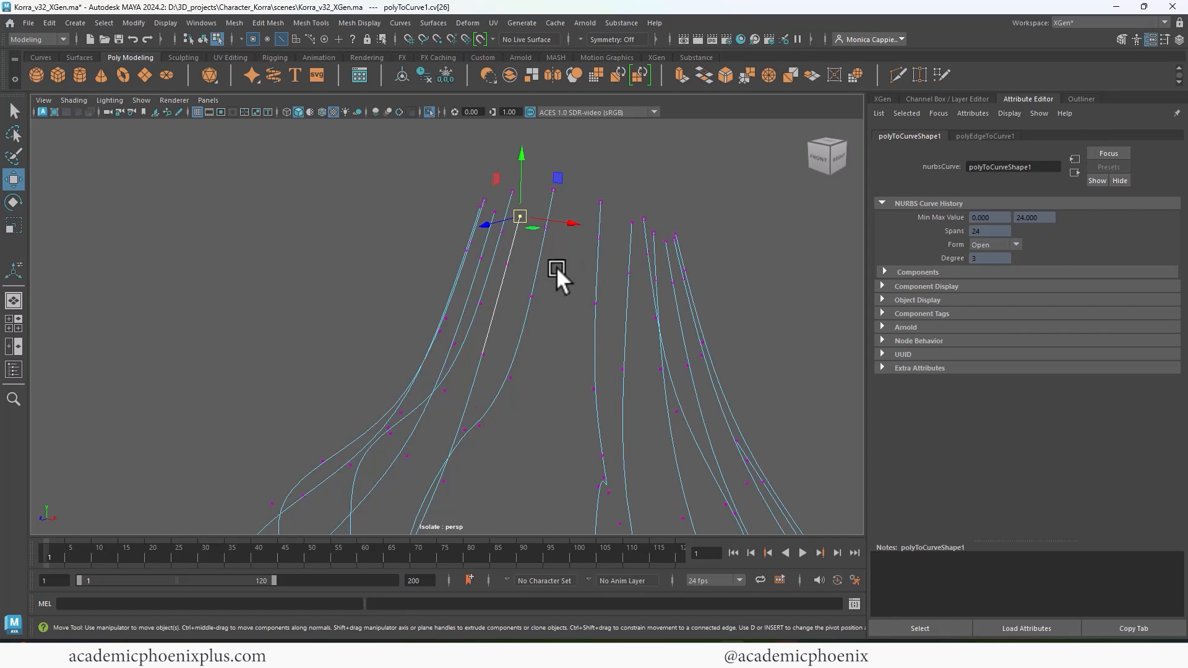
key(q)
shift+click(494, 212)
shift+click(480, 207)
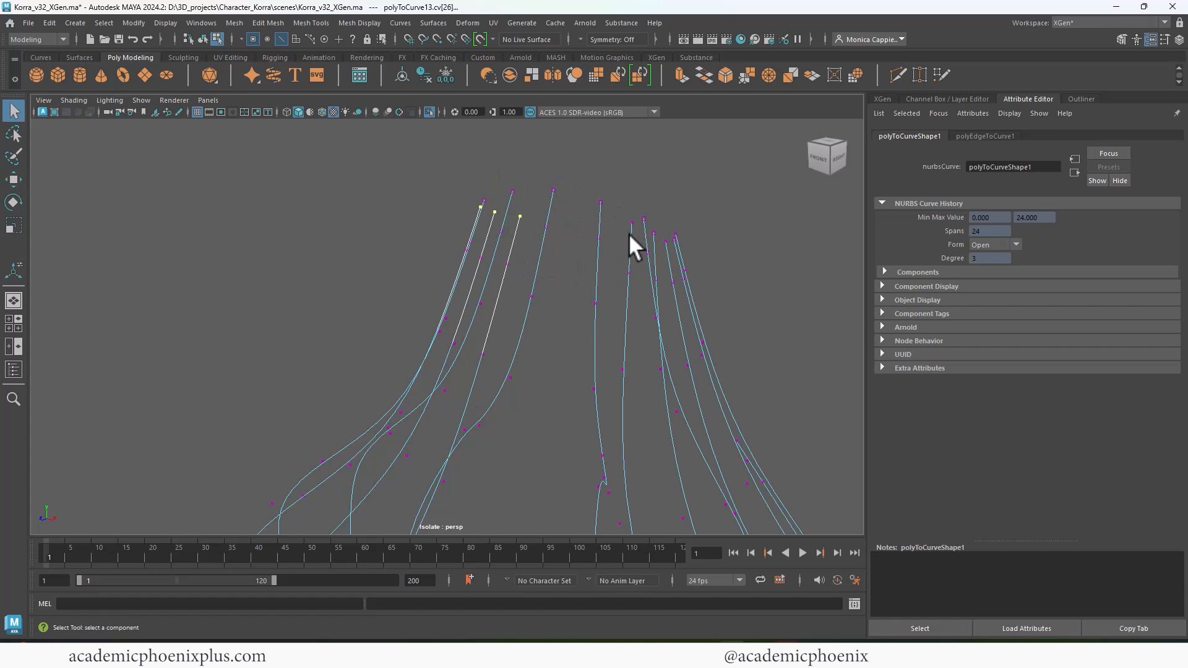
shift+drag(633, 221, 698, 233)
shift+click(667, 241)
click(1084, 99)
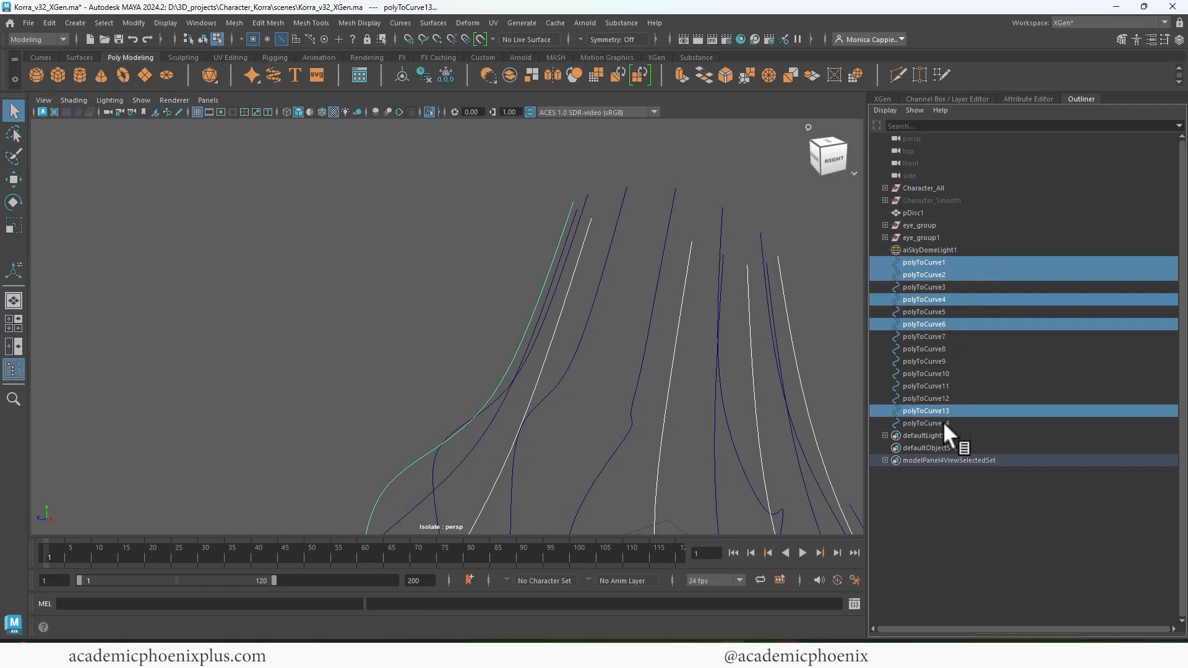
ctrl+click(941, 423)
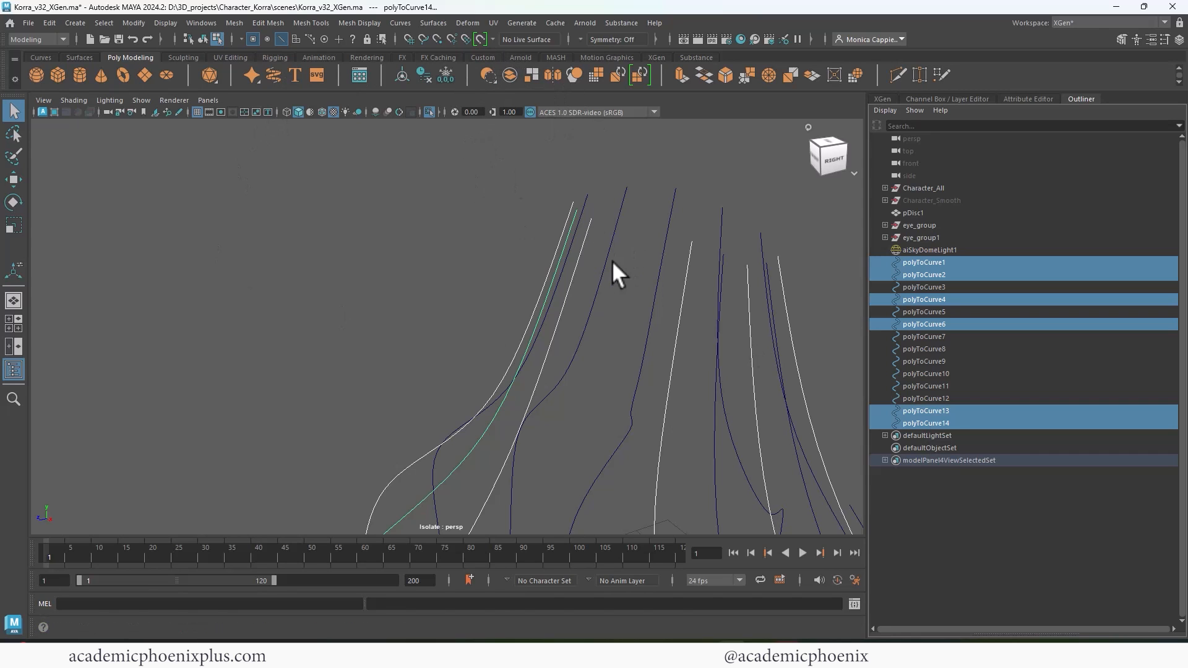
Step: Reverse the direction of the six selected curves, and display the control vertices of all the strand's curves
click(57, 38)
click(50, 54)
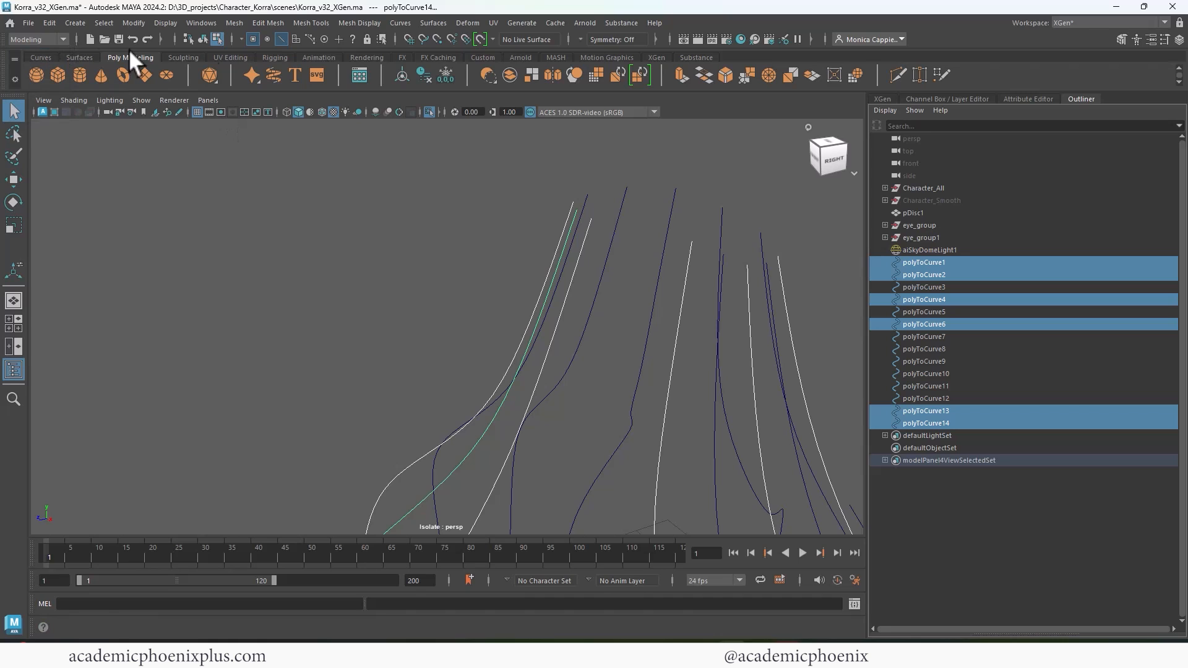
click(319, 21)
mouse_move(396, 23)
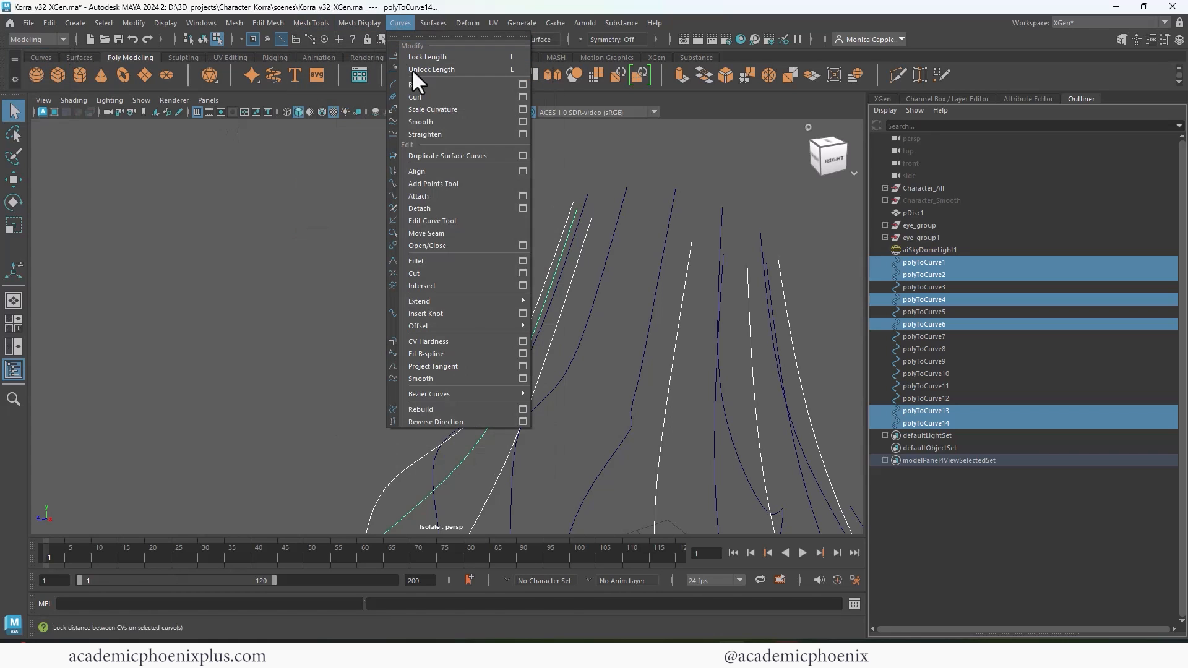
click(455, 422)
drag(530, 212, 798, 310)
key(F8)
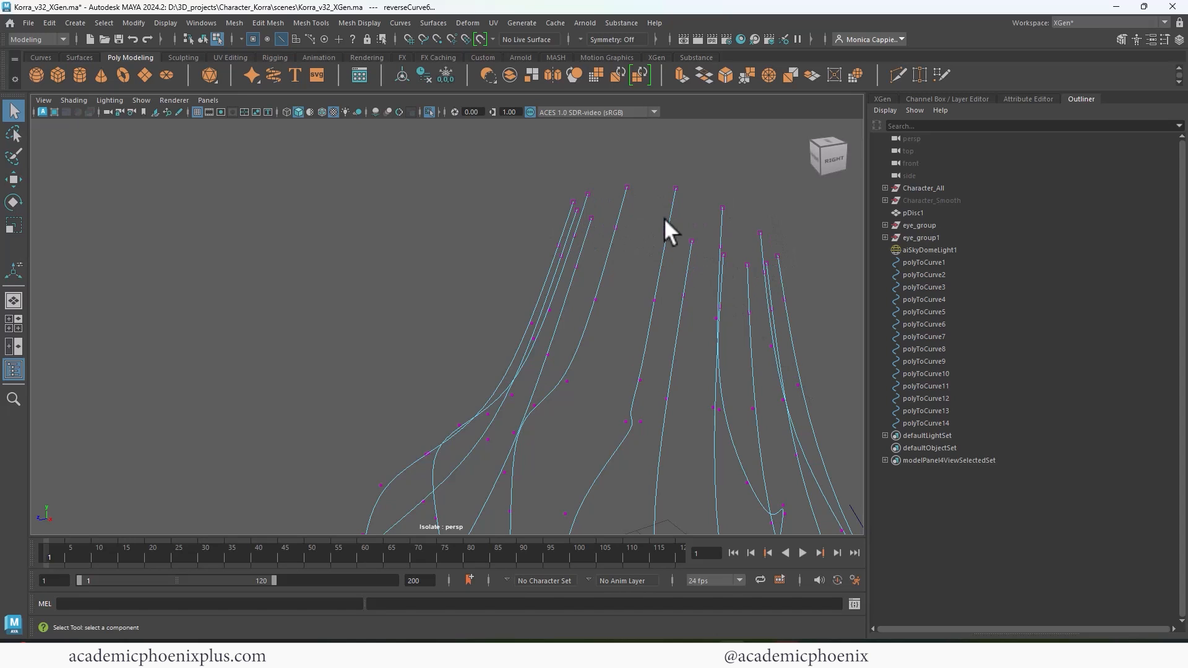
Step: End the isolated view and frame the curves against the full character from the hair cuff down the strand
alt+right_drag(707, 299, 575, 248)
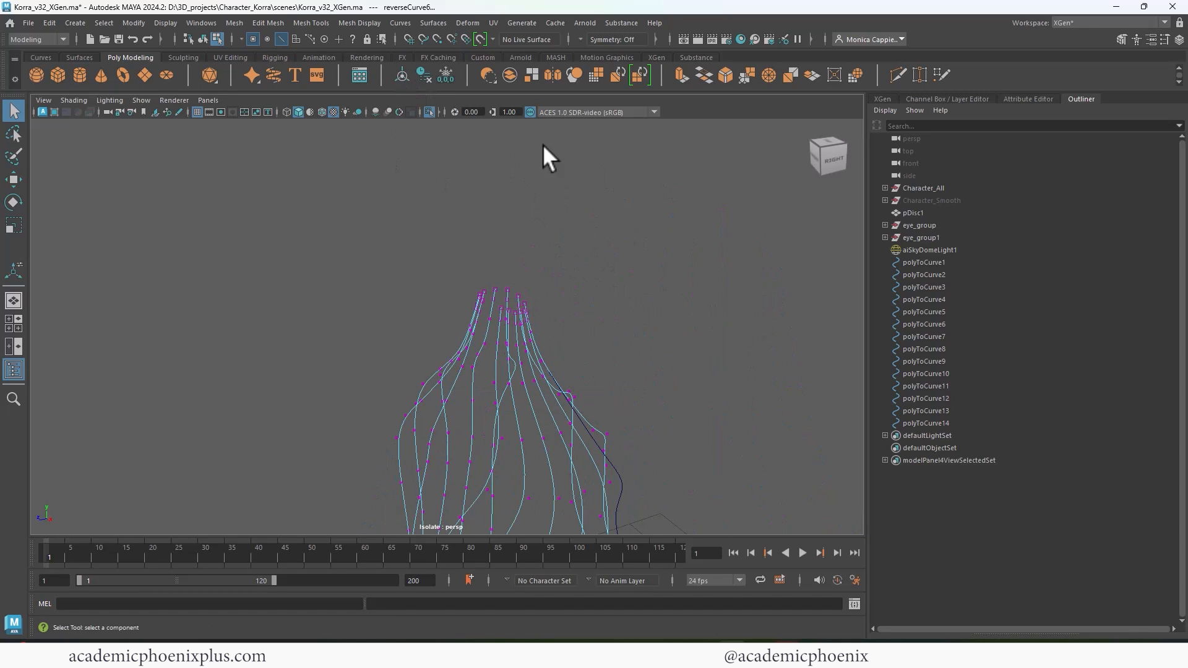
click(438, 112)
click(431, 113)
alt+middle_drag(520, 256, 538, 250)
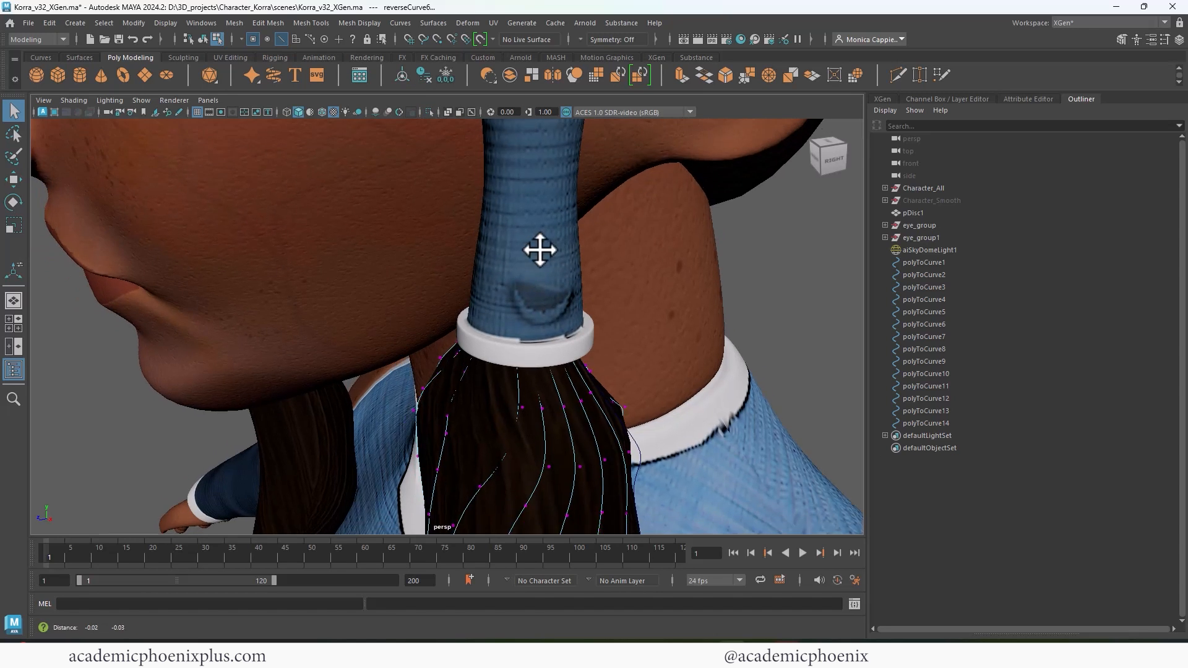
alt+right_drag(539, 249, 365, 239)
alt+middle_drag(477, 364, 570, 198)
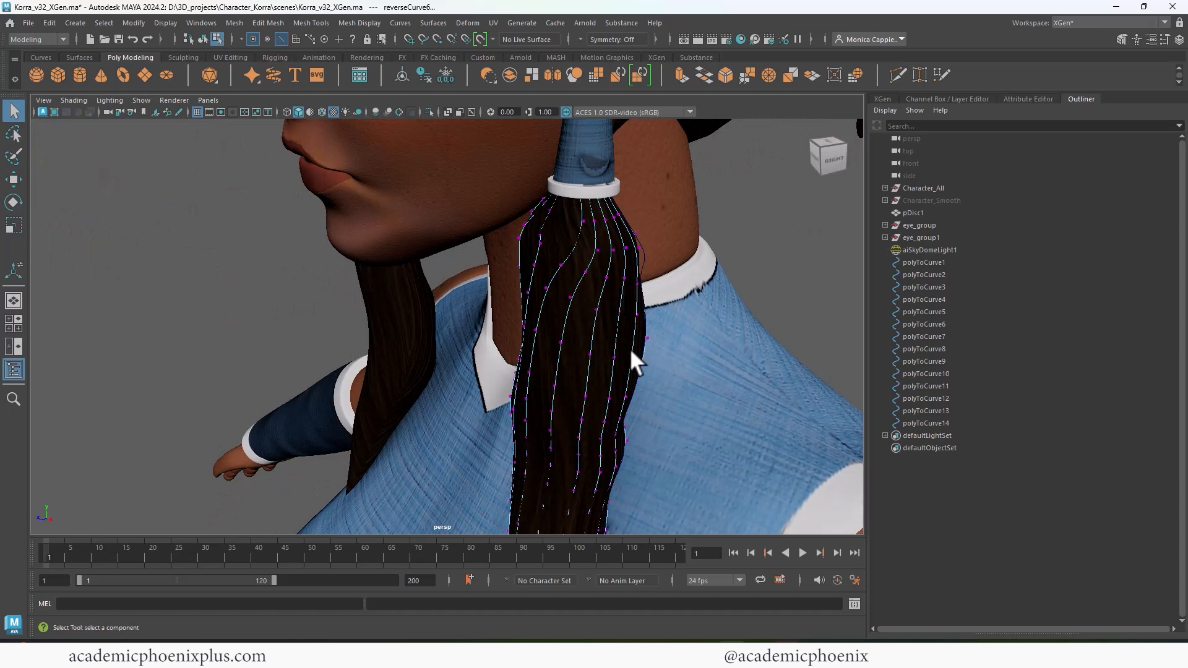
Step: Return to object selection and hide the front hair strand mesh so only its curves remain below the cuff
key(F8)
click(732, 247)
alt+middle_drag(675, 226, 682, 239)
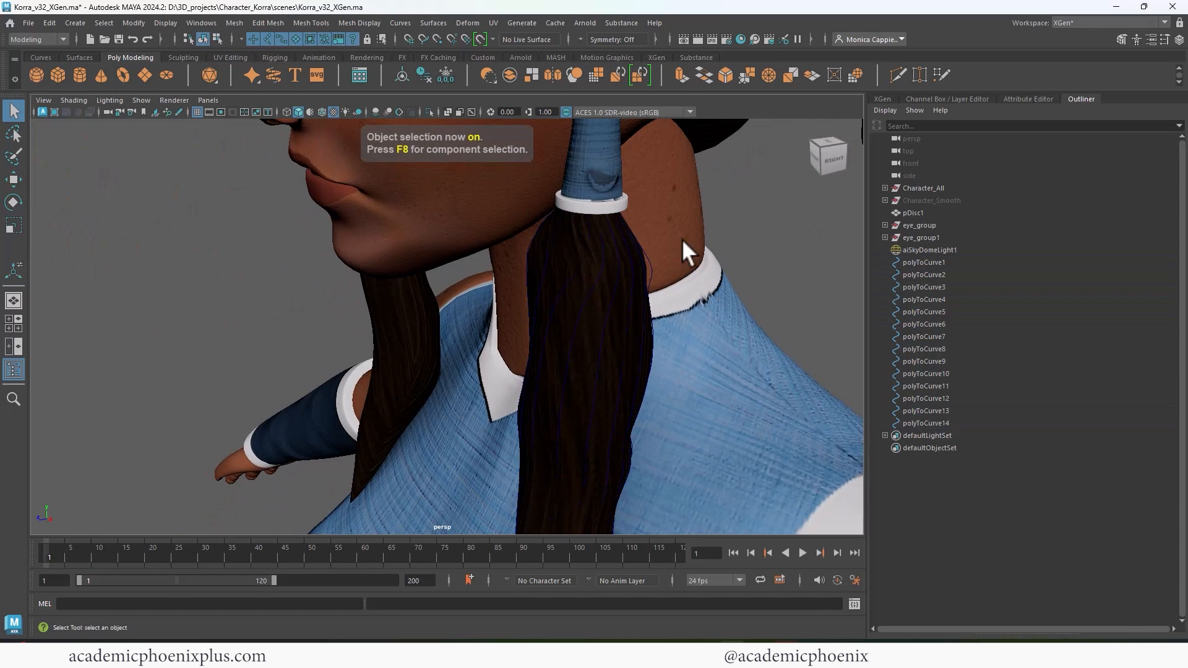
alt+drag(682, 239, 529, 269)
click(524, 265)
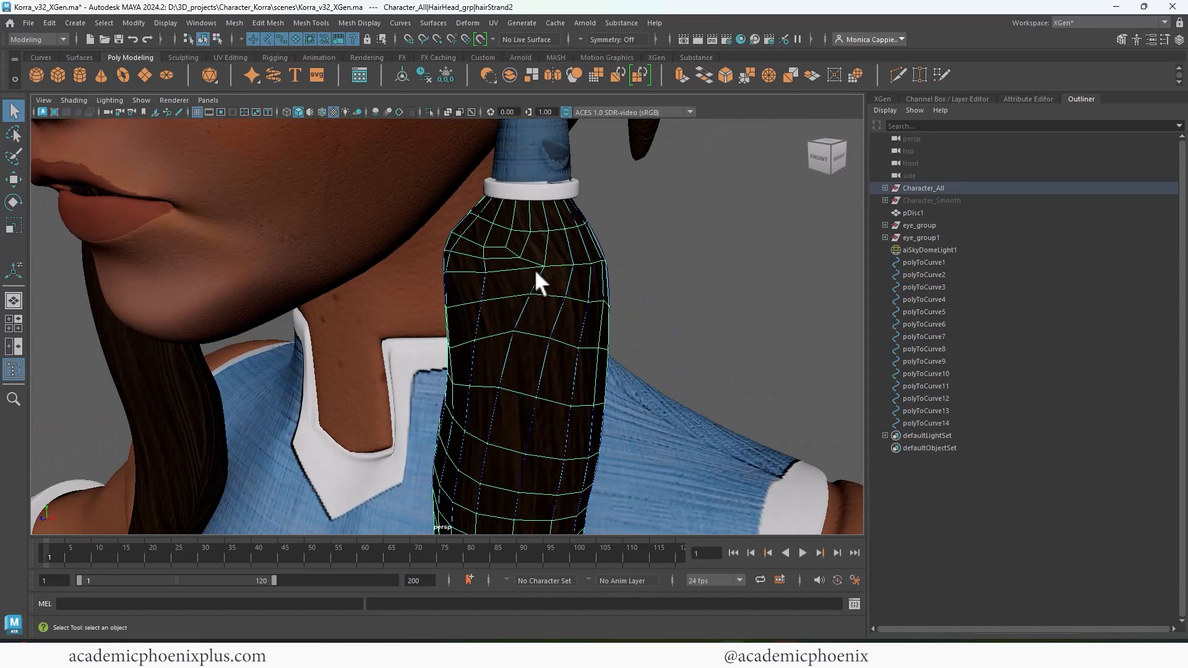
key(ctrl+h)
mouse_move(584, 254)
alt+mouse_down()
mouse_move(637, 288)
mouse_move(607, 255)
alt+mouse_up()
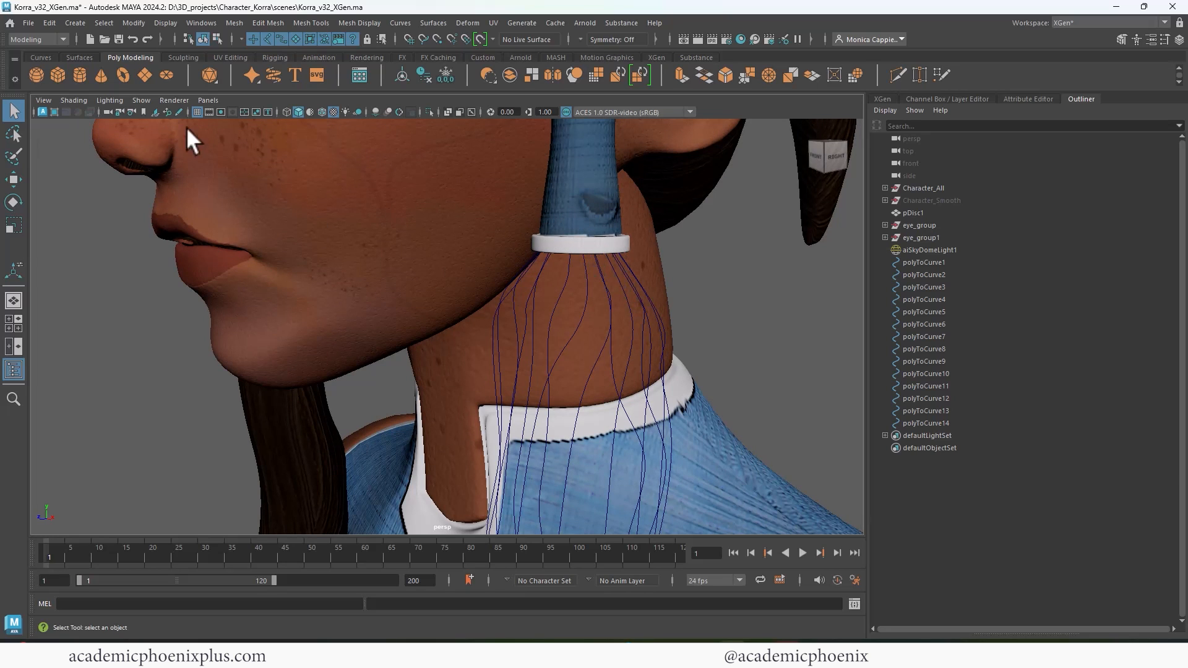
Step: Create a polygon disc, snap it to the white band of the hair cuff, and scale it down to 0.111
click(167, 85)
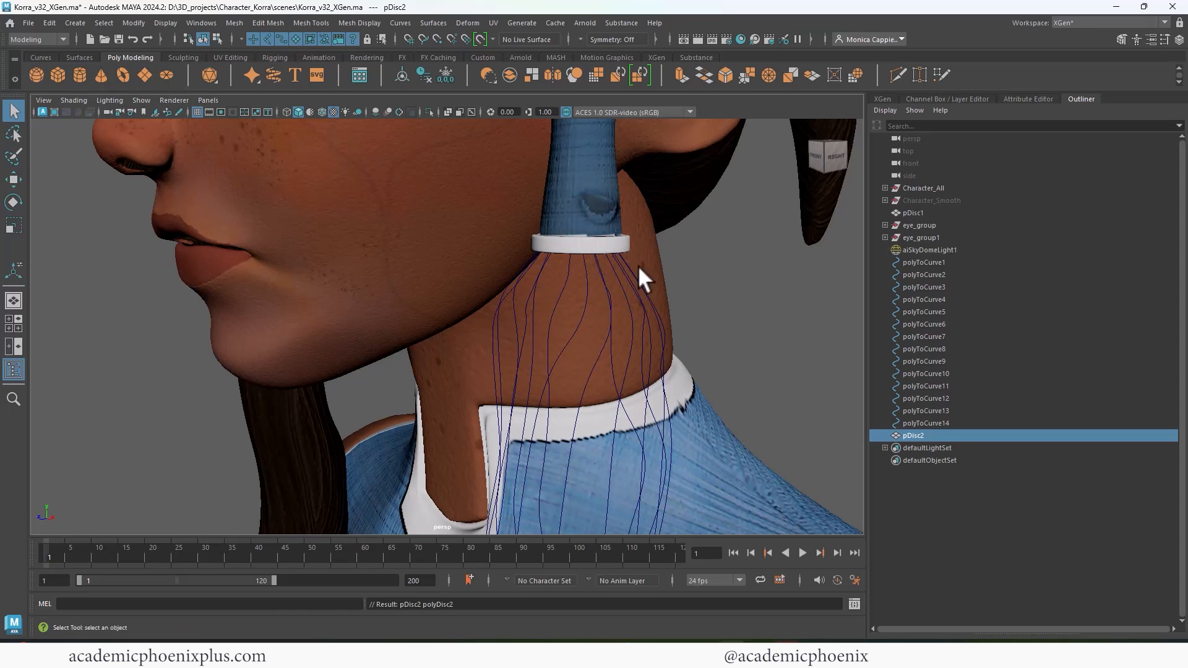
key(w)
key(v)
middle_click(592, 232)
alt+drag(662, 223, 615, 196)
key(v)
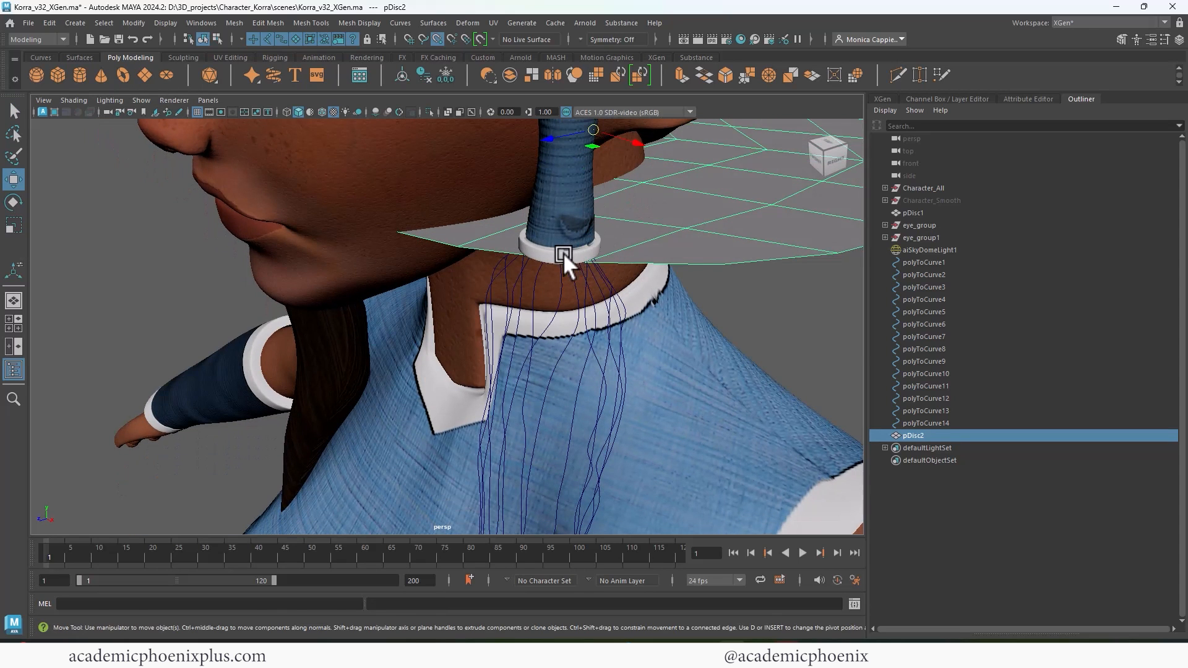
middle_click(563, 252)
key(r)
drag(564, 253, 539, 276)
Step: Flip the disc to face downward by setting its Rotate Z to 180
key(e)
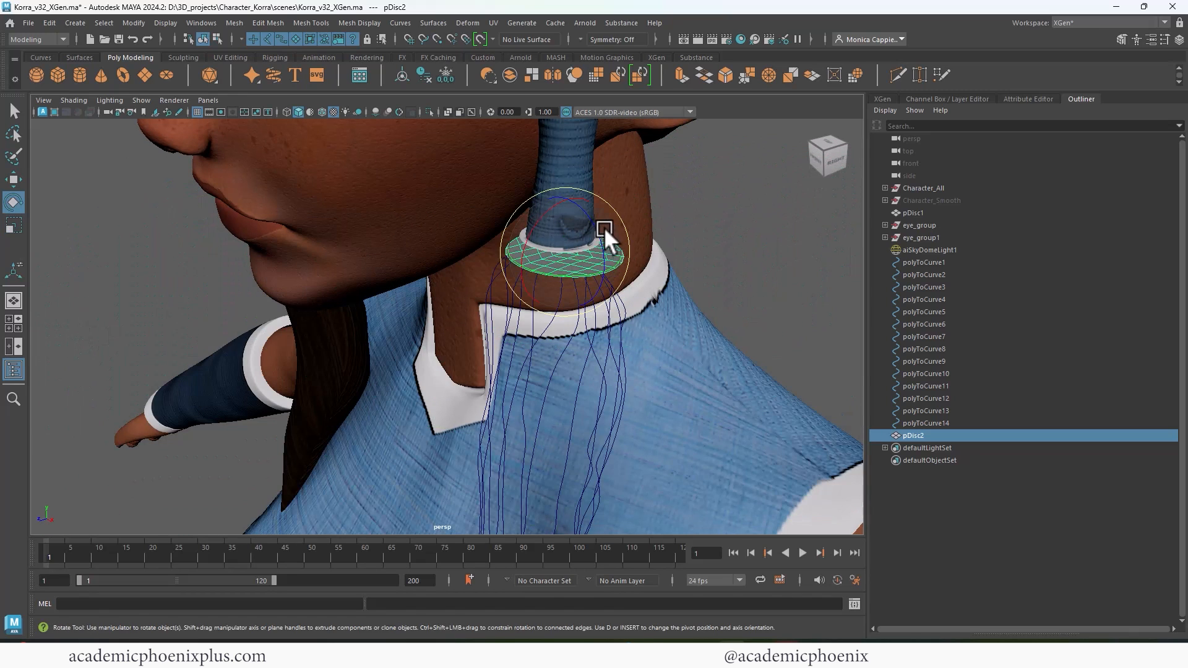
drag(605, 234, 604, 269)
click(965, 99)
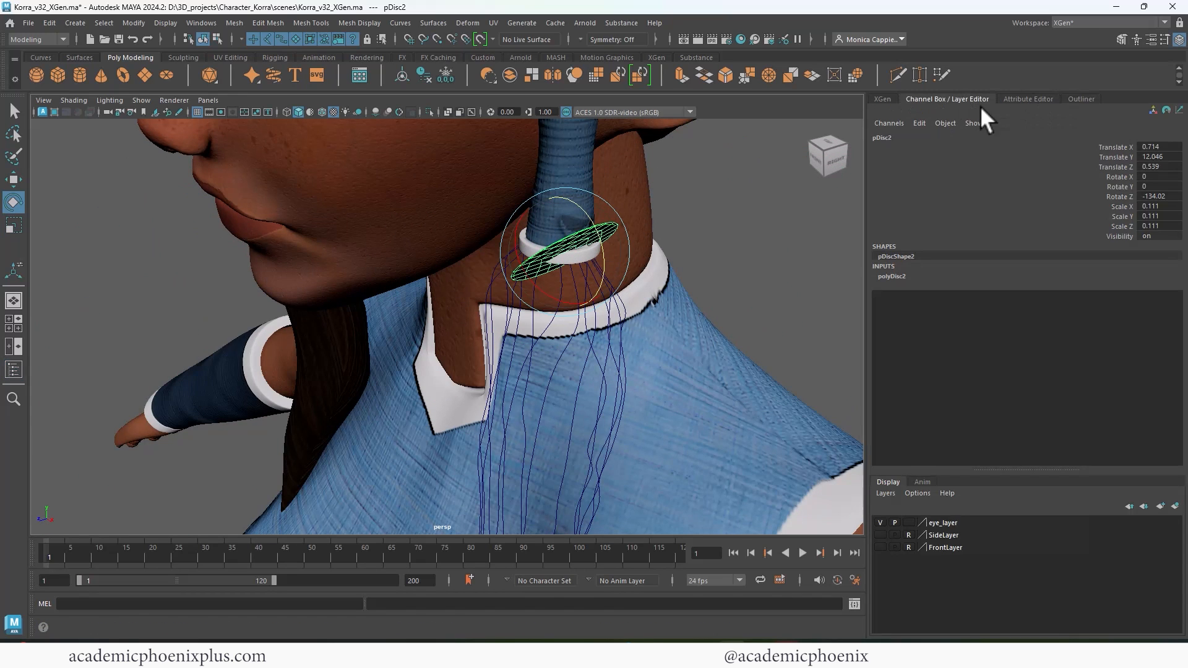
double_click(1151, 196)
text(180)
key(Return)
Step: Move the disc up into the hair cuff, just above the white band and centred over the curve roots
key(w)
drag(577, 276, 555, 185)
drag(514, 233, 522, 232)
alt+drag(642, 230, 698, 237)
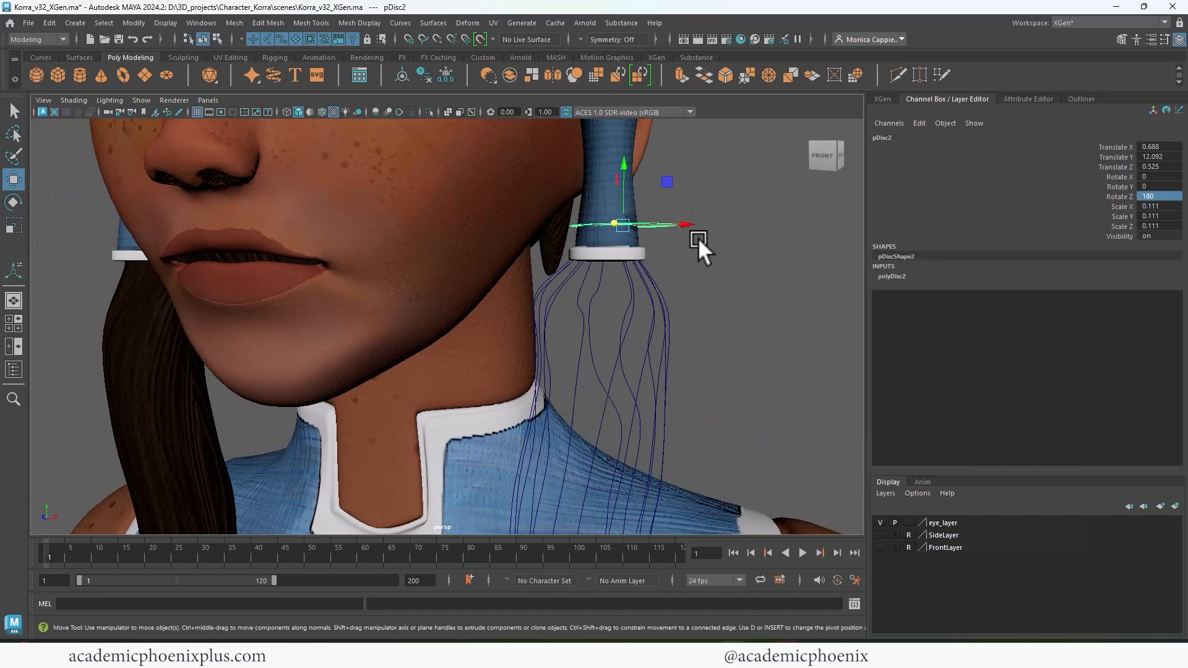
Step: Isolate the disc with the curves, scale the disc to about 0.049, and centre it just above the curve roots
drag(613, 284, 677, 288)
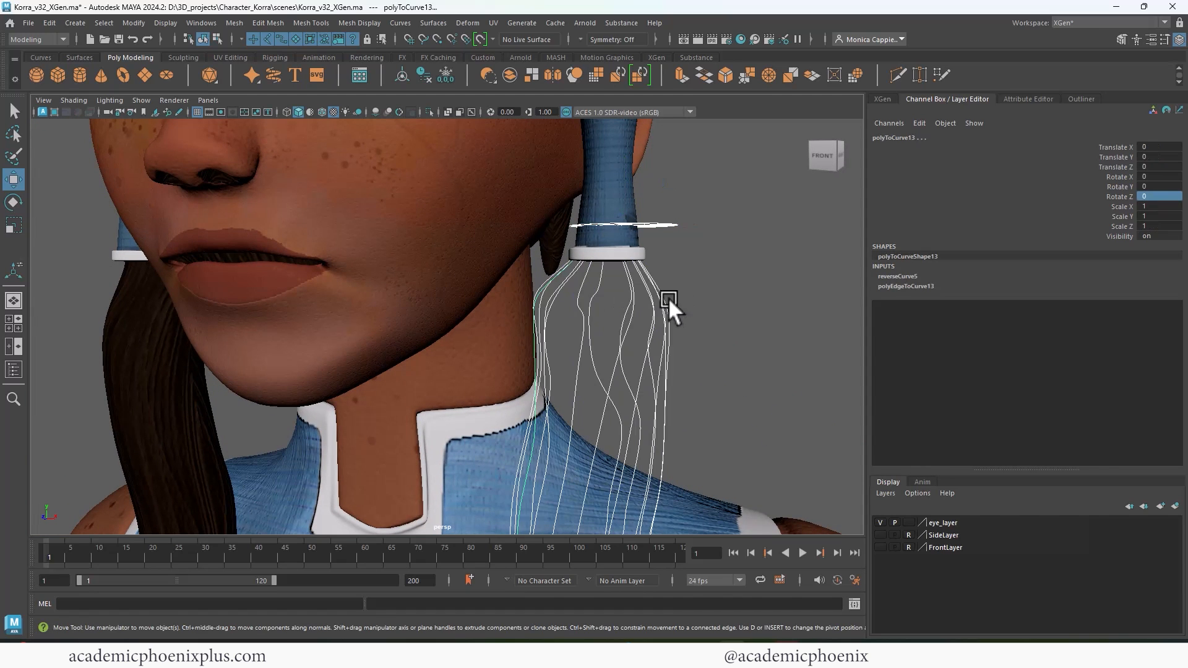
click(429, 112)
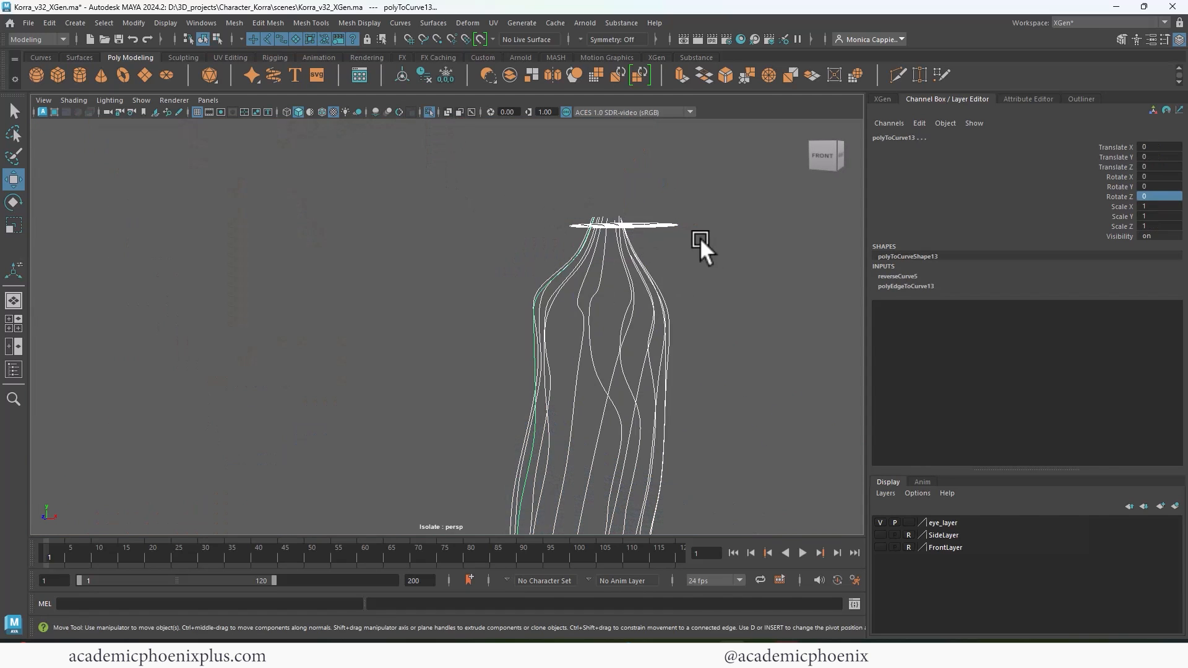
scroll(729, 217, up, 2)
alt+drag(729, 217, 727, 225)
click(707, 197)
drag(692, 186, 641, 177)
key(r)
key(w)
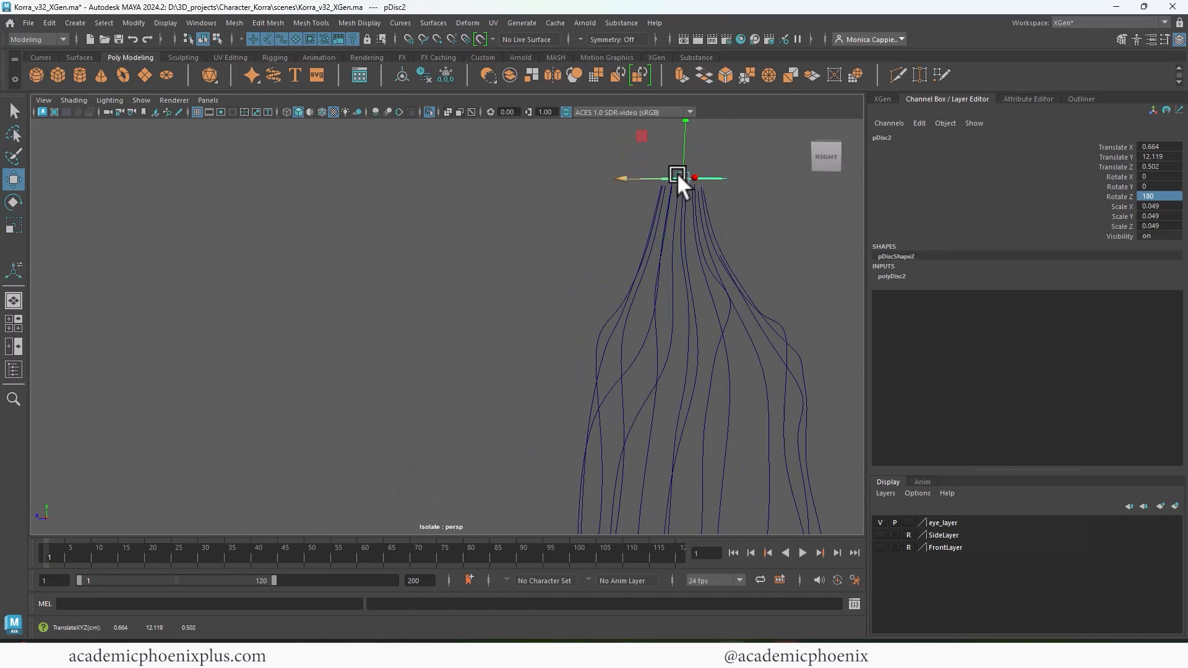
Step: Delete the disc's construction history, freeze its transformations, and restore the full scene view
click(425, 75)
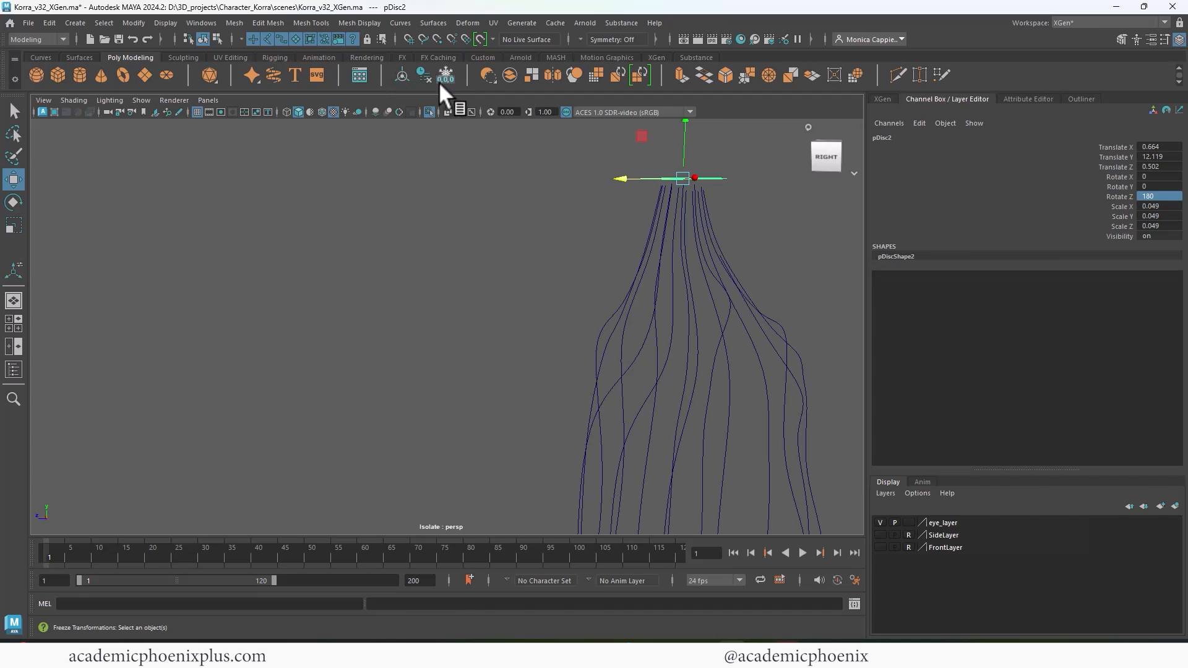
click(442, 78)
click(430, 112)
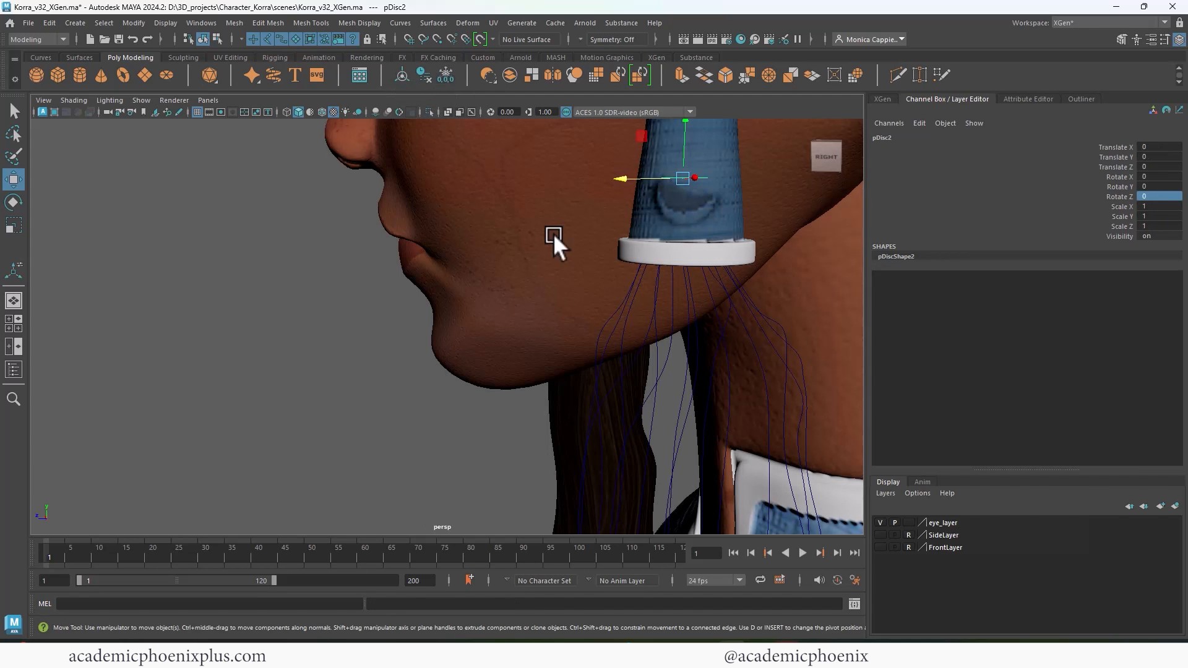
alt+drag(553, 233, 617, 225)
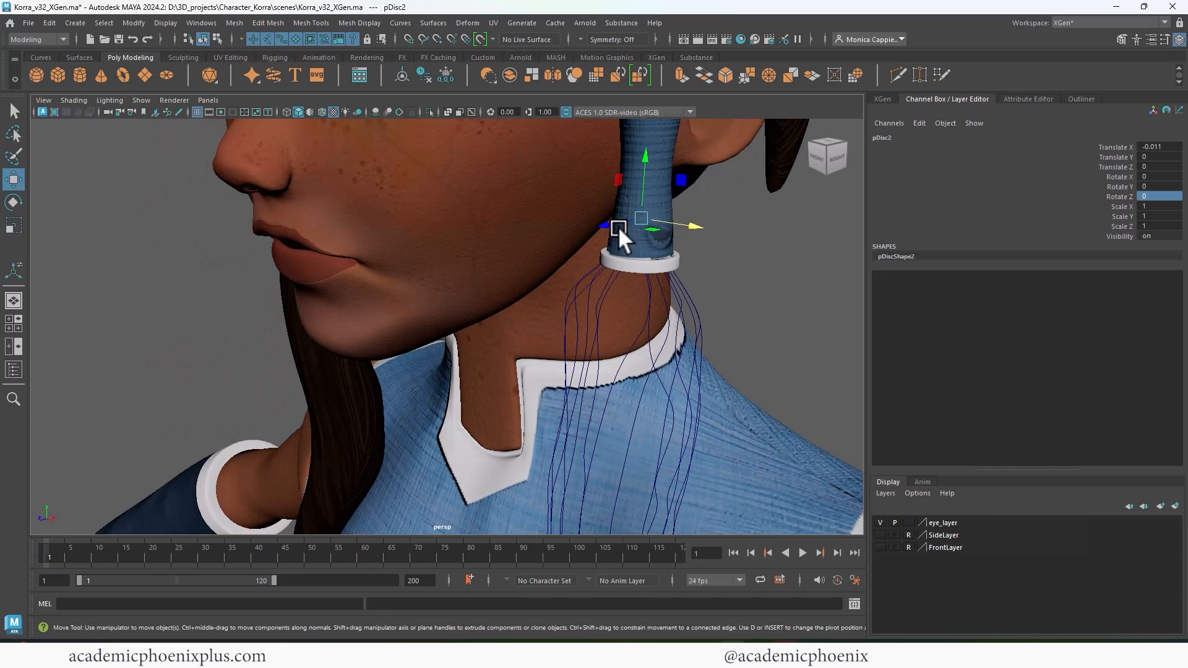
Step: Turn off all of the disc's Arnold visibility options, from Primary Visibility and Casts Shadows through Volume and Self Shadows
key(ctrl+a)
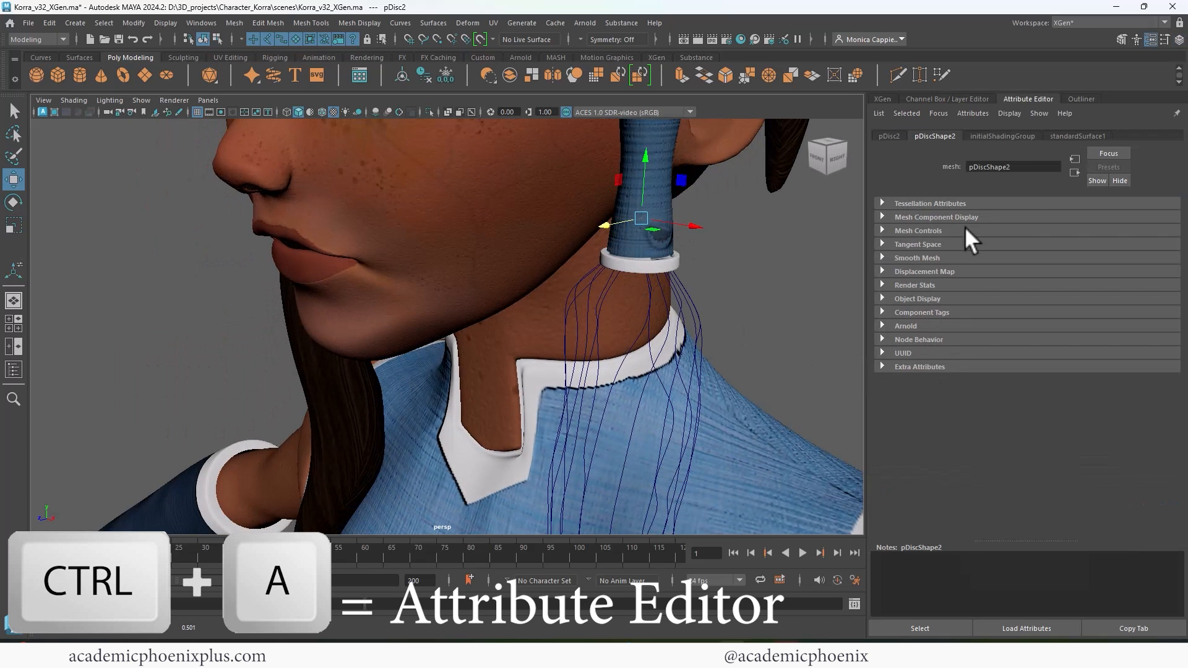
click(905, 326)
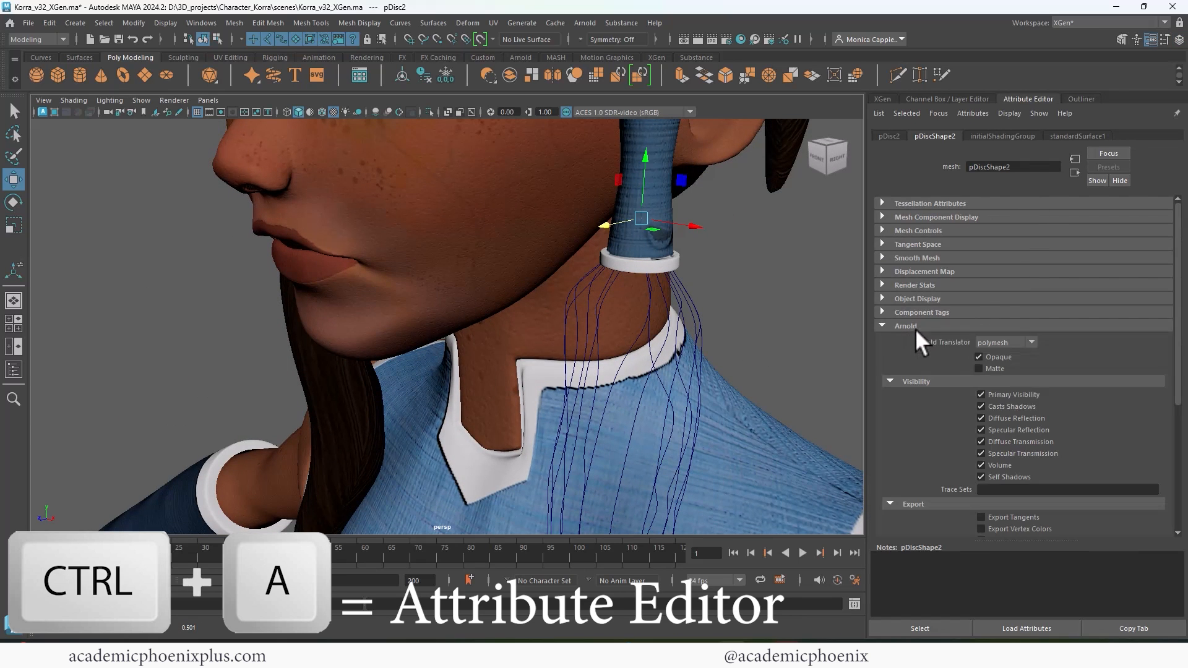
click(1029, 394)
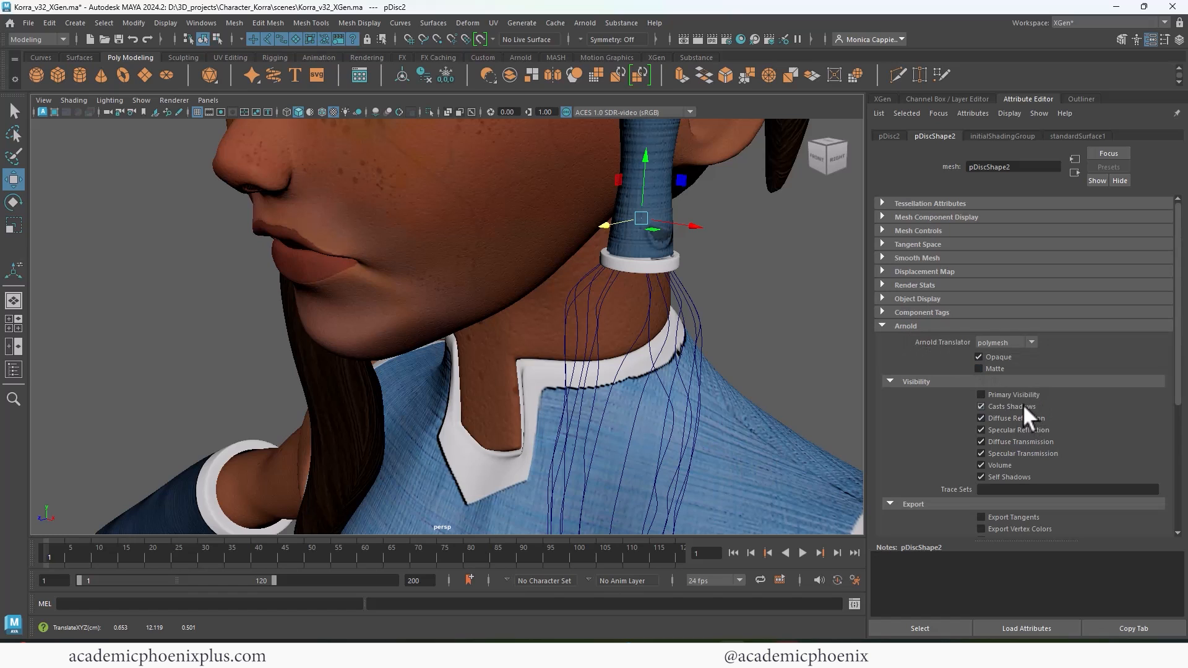
click(1022, 406)
click(1026, 427)
click(1034, 418)
click(1041, 442)
click(1032, 454)
click(1001, 465)
click(1005, 475)
click(883, 326)
Step: Shift the disc slightly along X at the hair cuff and deselect it
drag(683, 224, 710, 240)
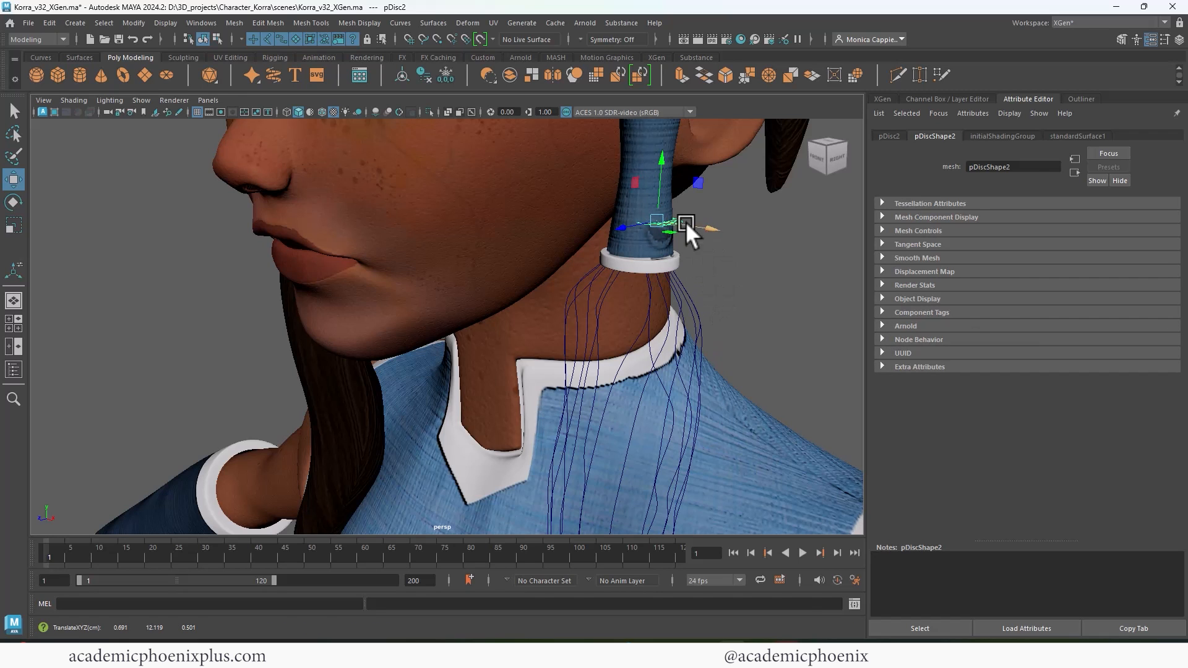
click(738, 276)
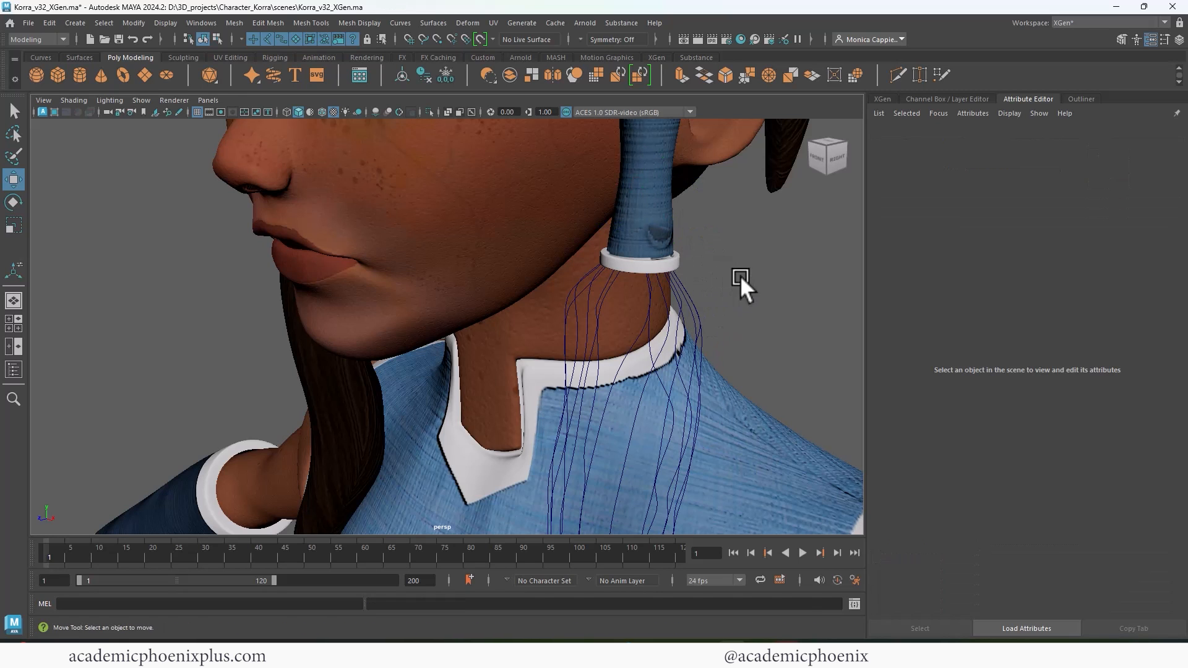
alt+drag(740, 276, 634, 314)
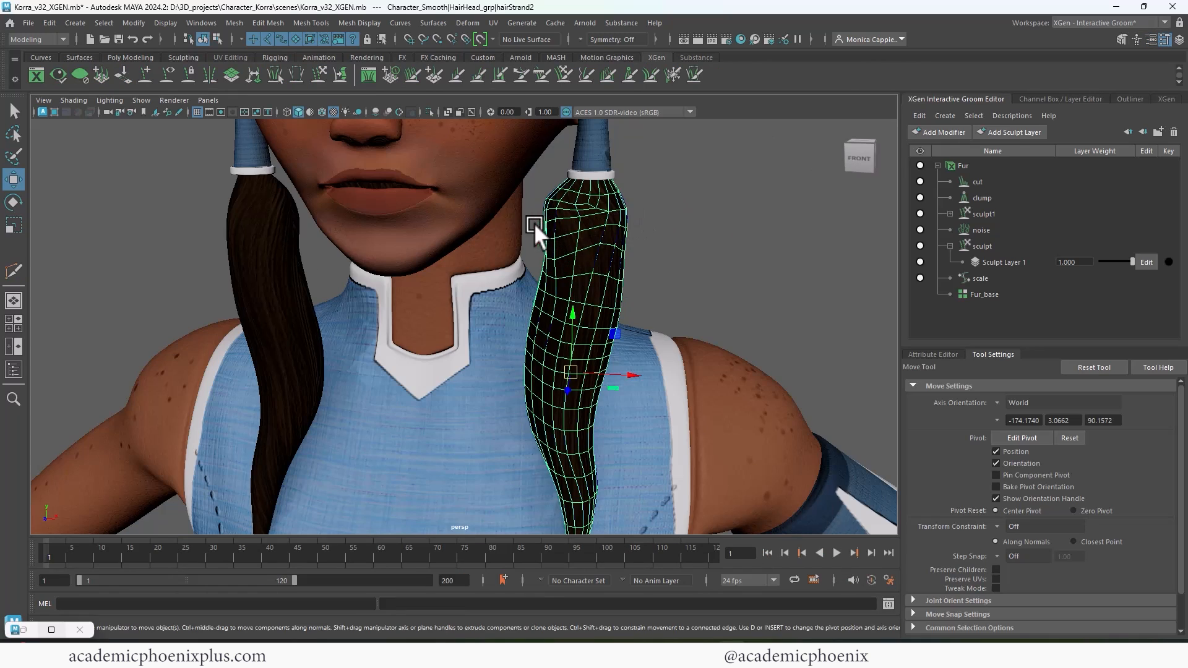
Step: In the Korra_v32_XGEN scene, select the strand's curves without the mesh and pick their root control vertices for scaling
shift+click(588, 237)
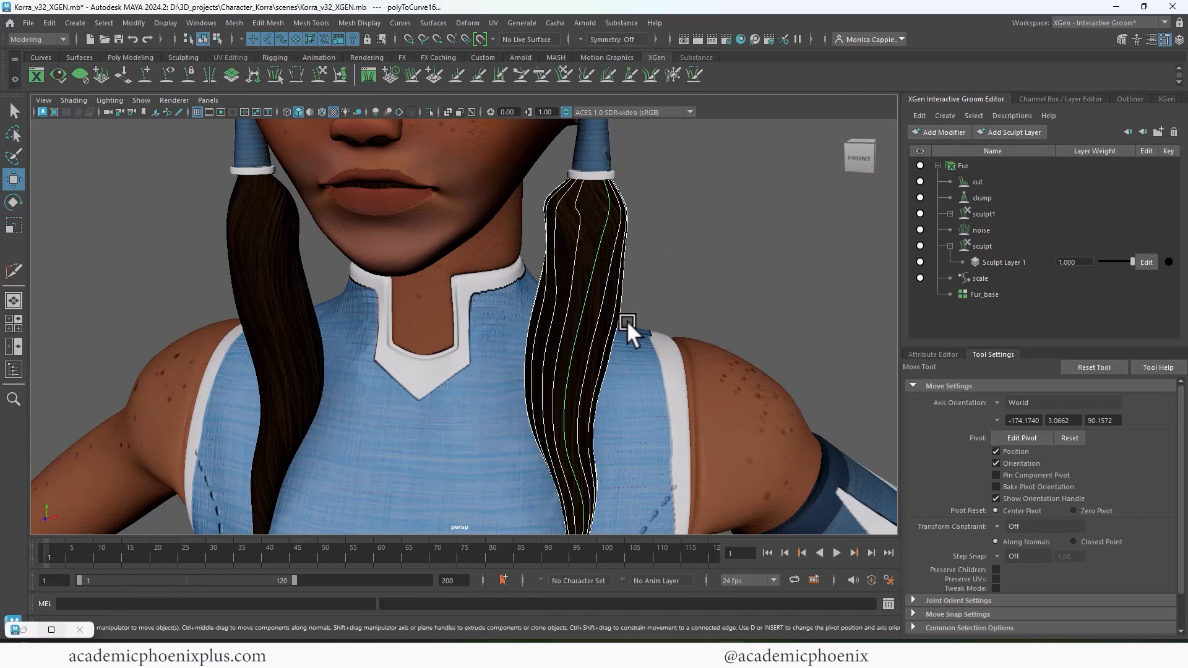
key(F8)
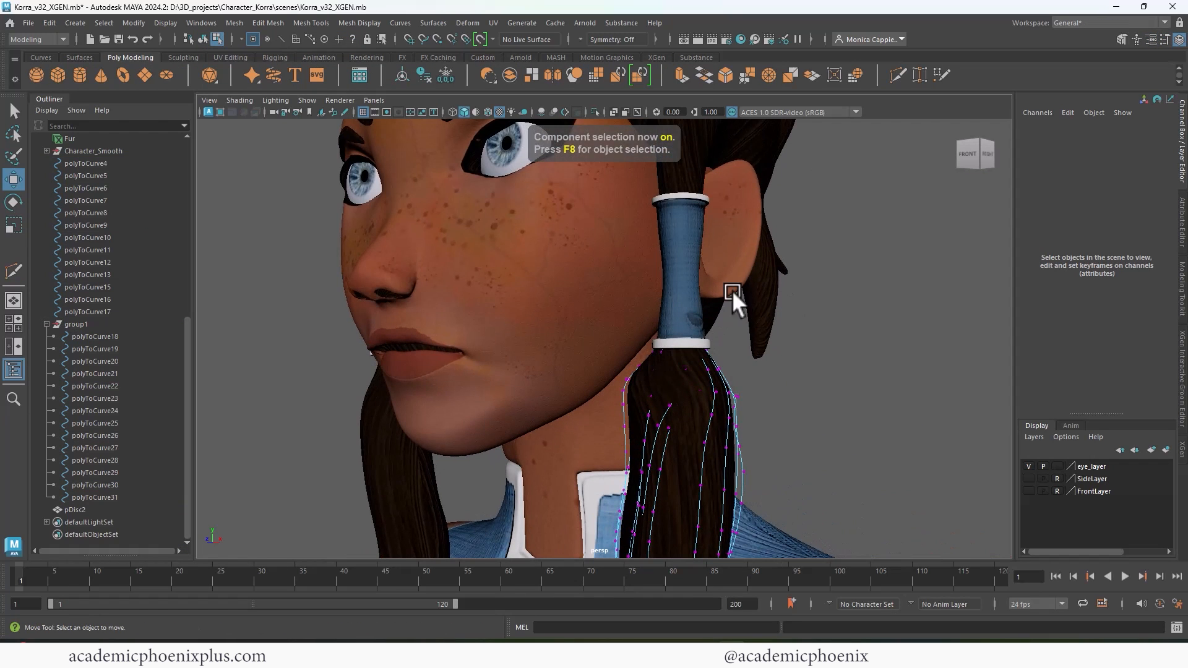
drag(638, 316, 672, 330)
key(r)
alt+drag(789, 344, 730, 286)
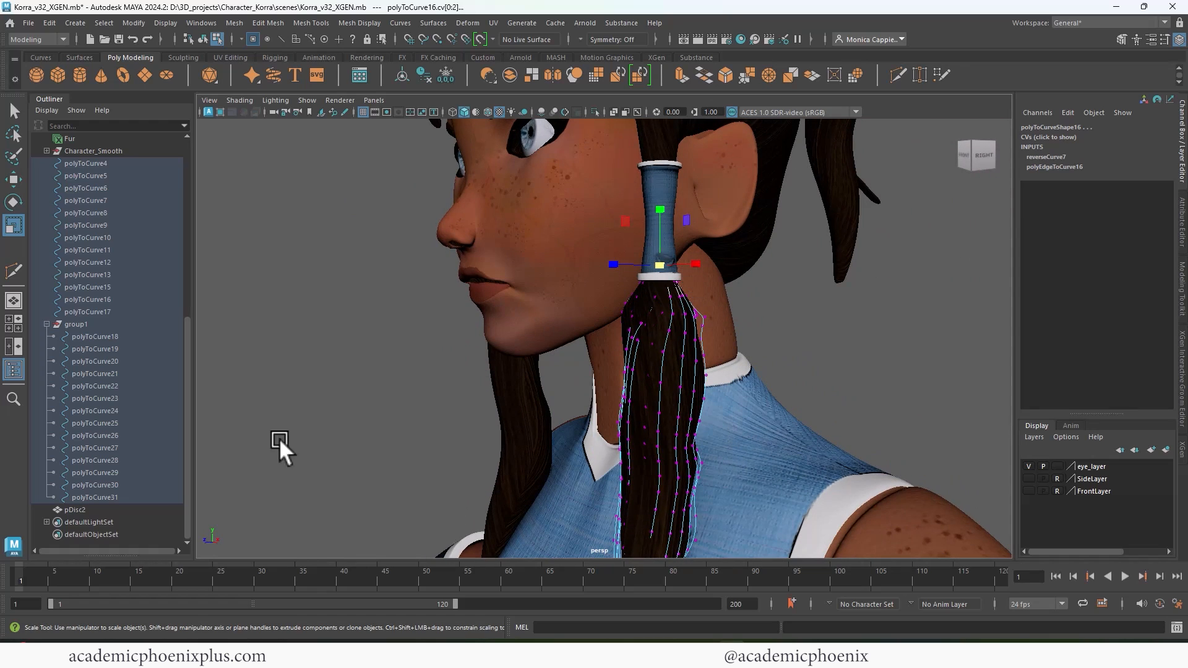
Step: Isolate the hair strand's curves together with the disc in the viewport
click(84, 509)
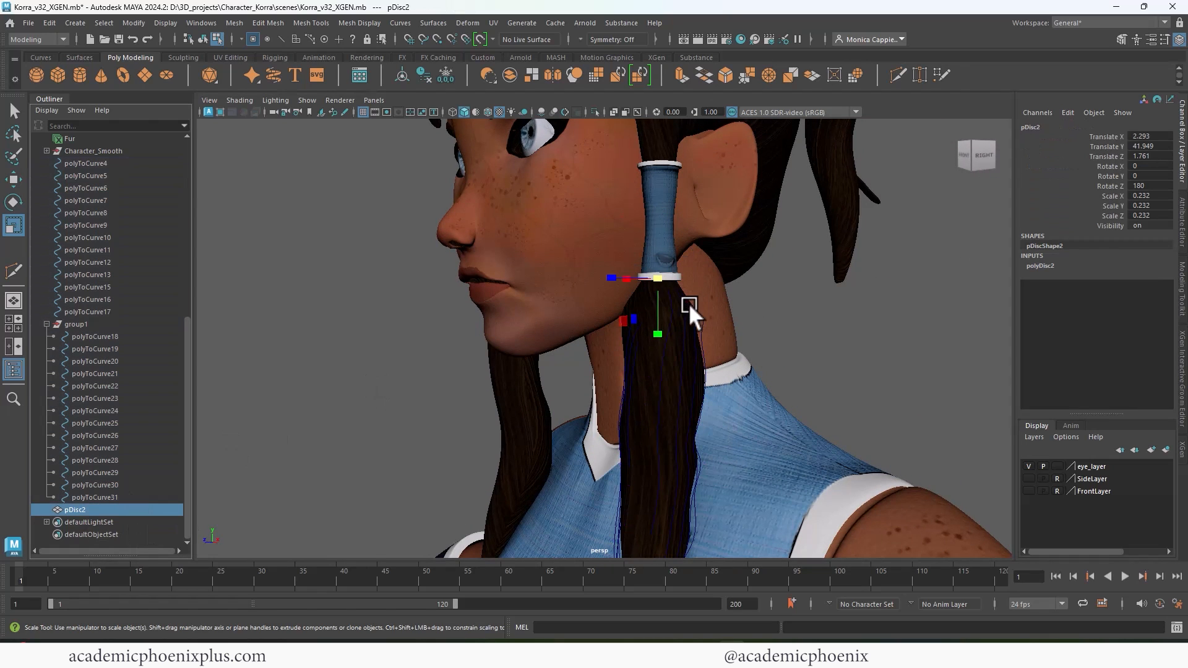
click(102, 164)
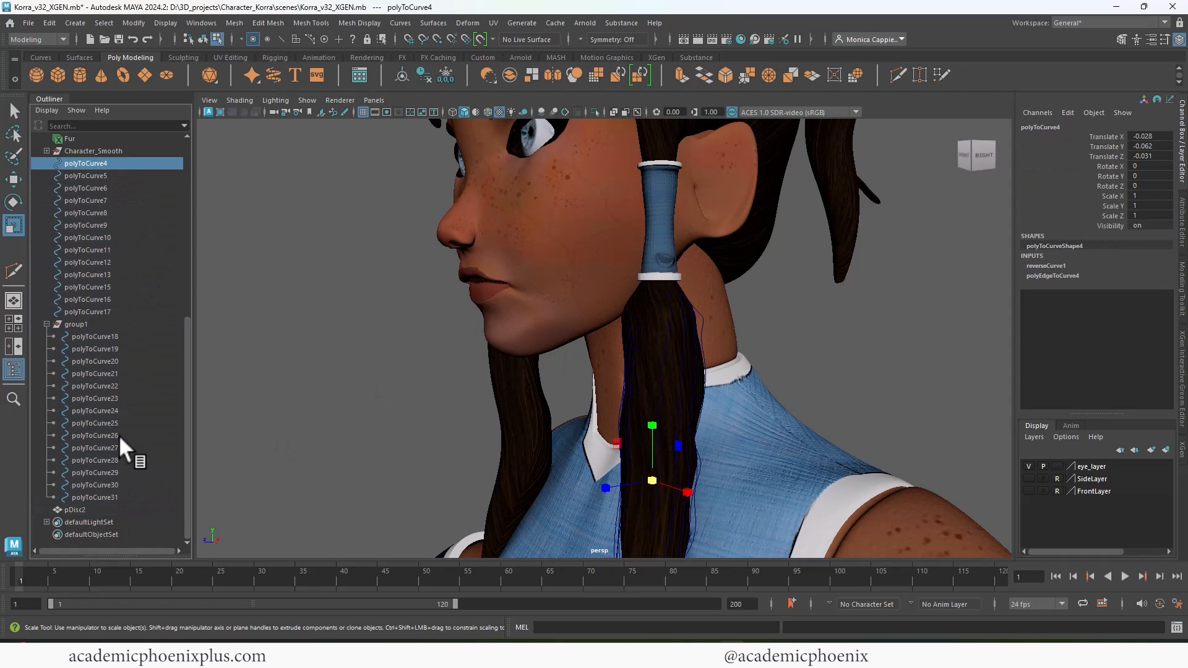
shift+click(108, 508)
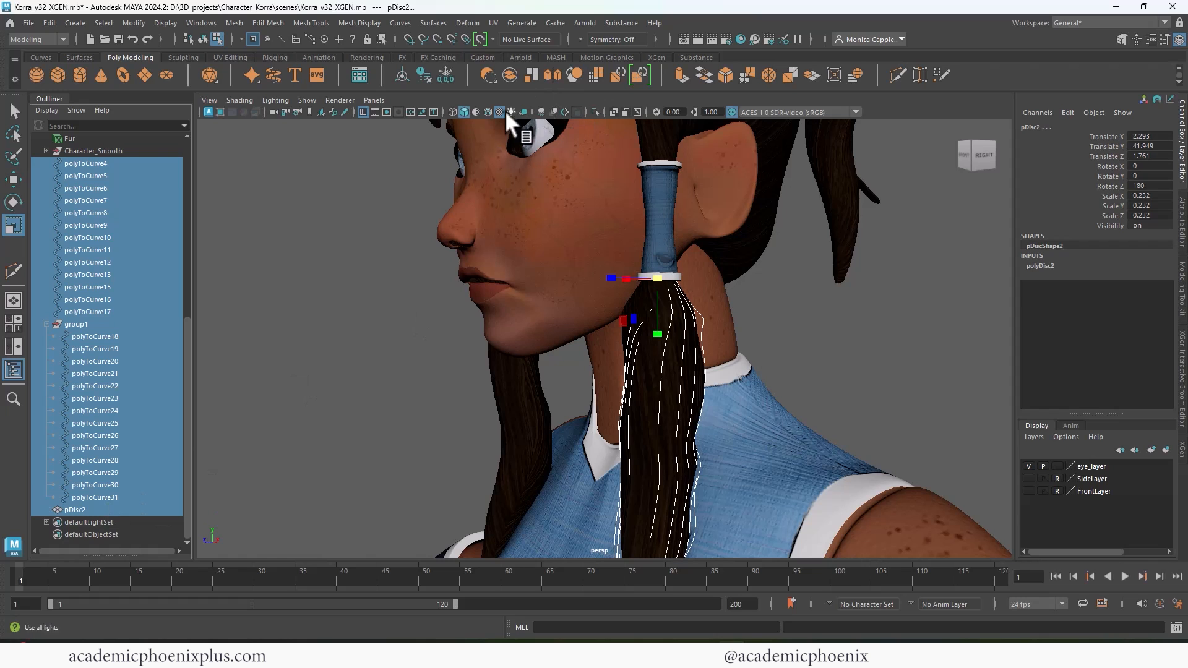
click(595, 112)
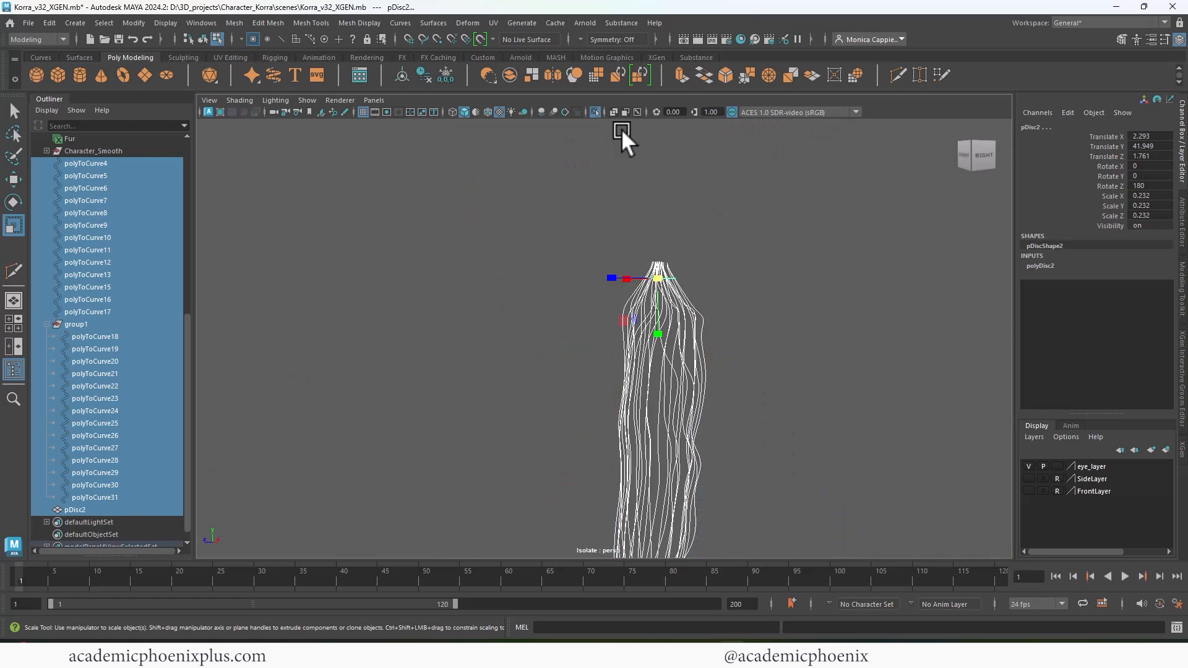
alt+drag(929, 187, 741, 266)
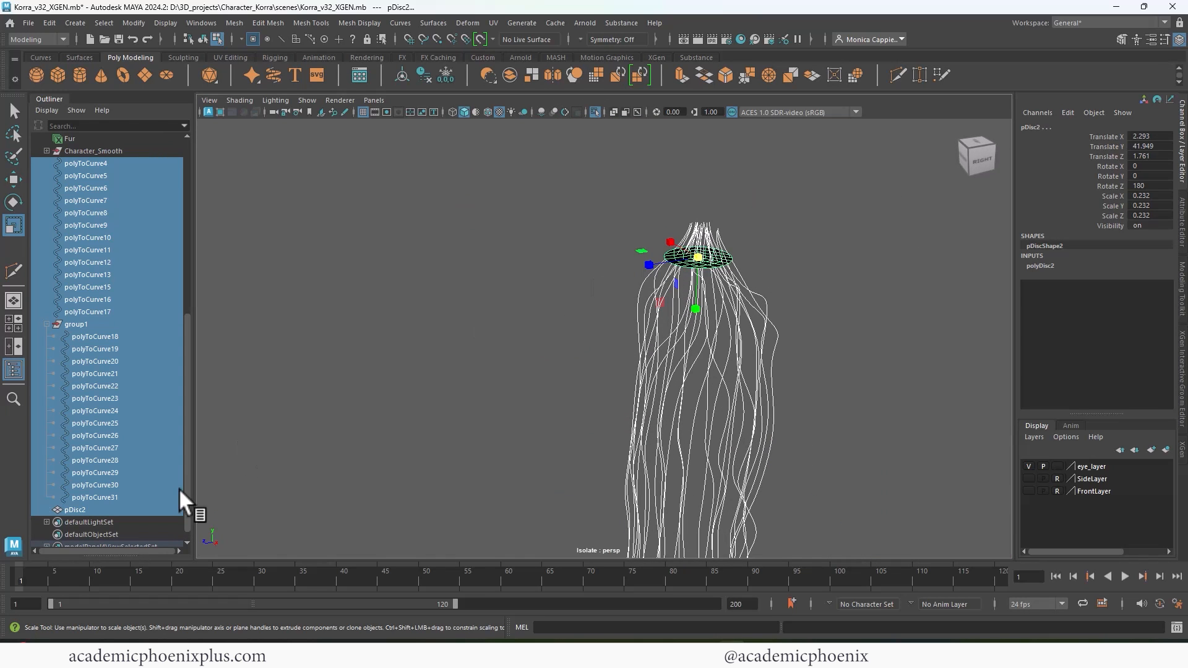
Step: Move the disc up to the root ends of the curves and centre it over them along Z
click(95, 509)
key(w)
drag(698, 203, 696, 154)
alt+drag(748, 191, 690, 169)
drag(581, 191, 591, 191)
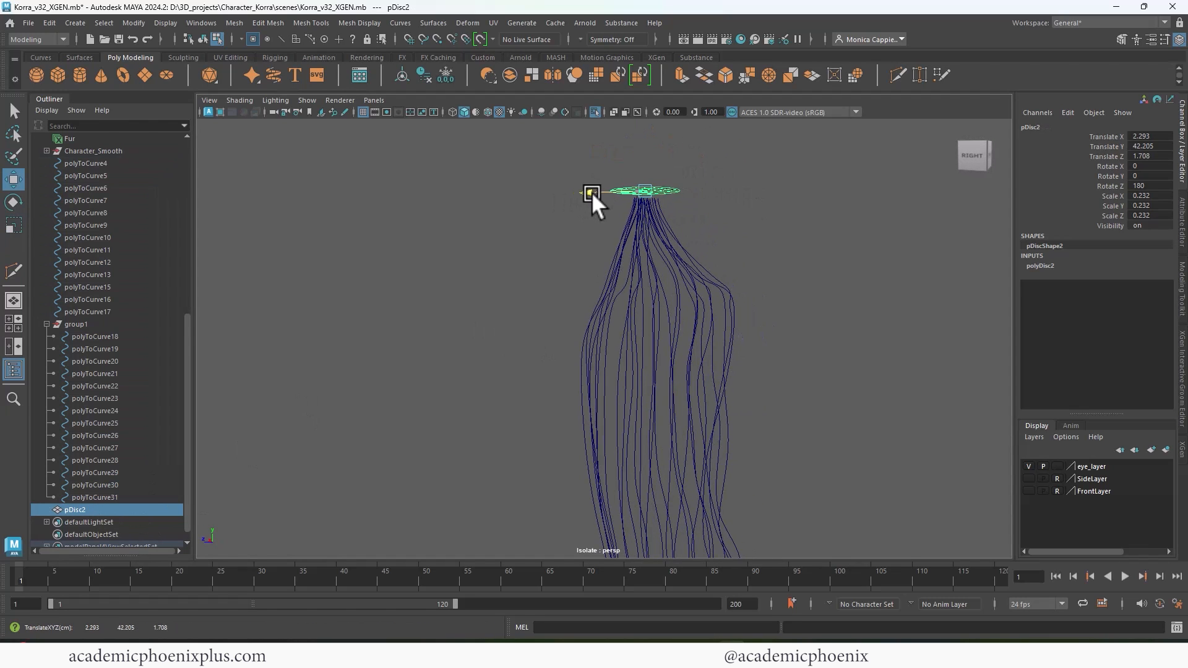
alt+middle_drag(591, 192, 641, 199)
Step: Clear the repositioned disc's history, freeze its transformations, and bring back the full character view
key(r)
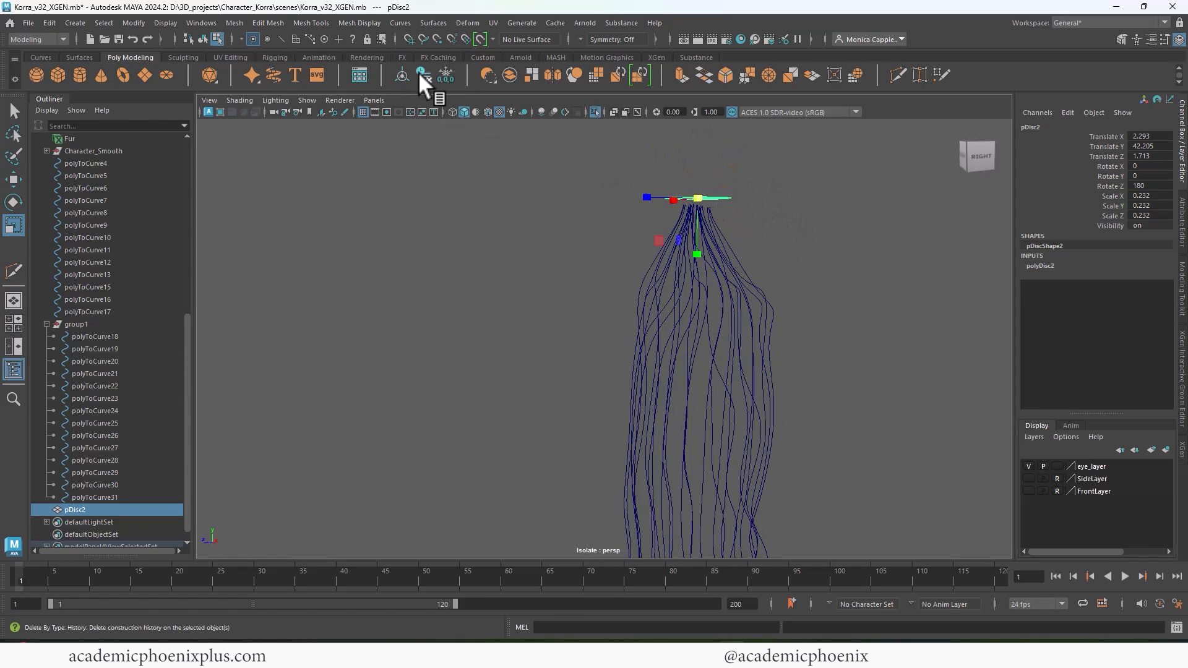
click(445, 75)
click(595, 112)
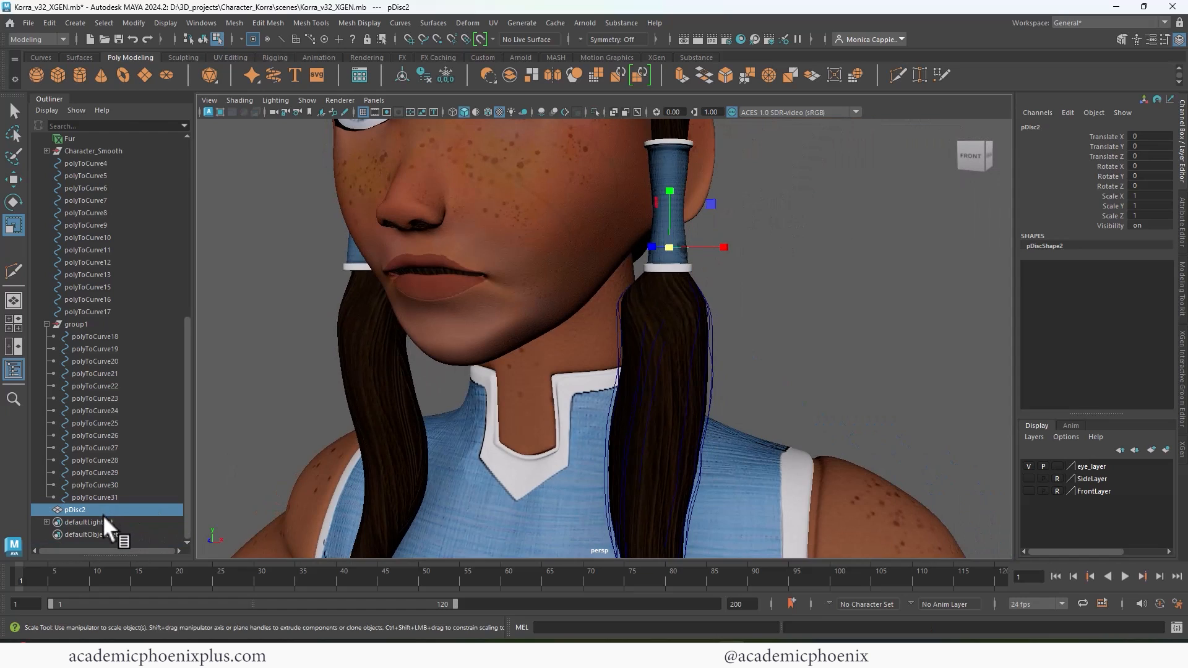
Step: Rename the disc as LHear_xGen__geo
double_click(103, 517)
double_click(102, 506)
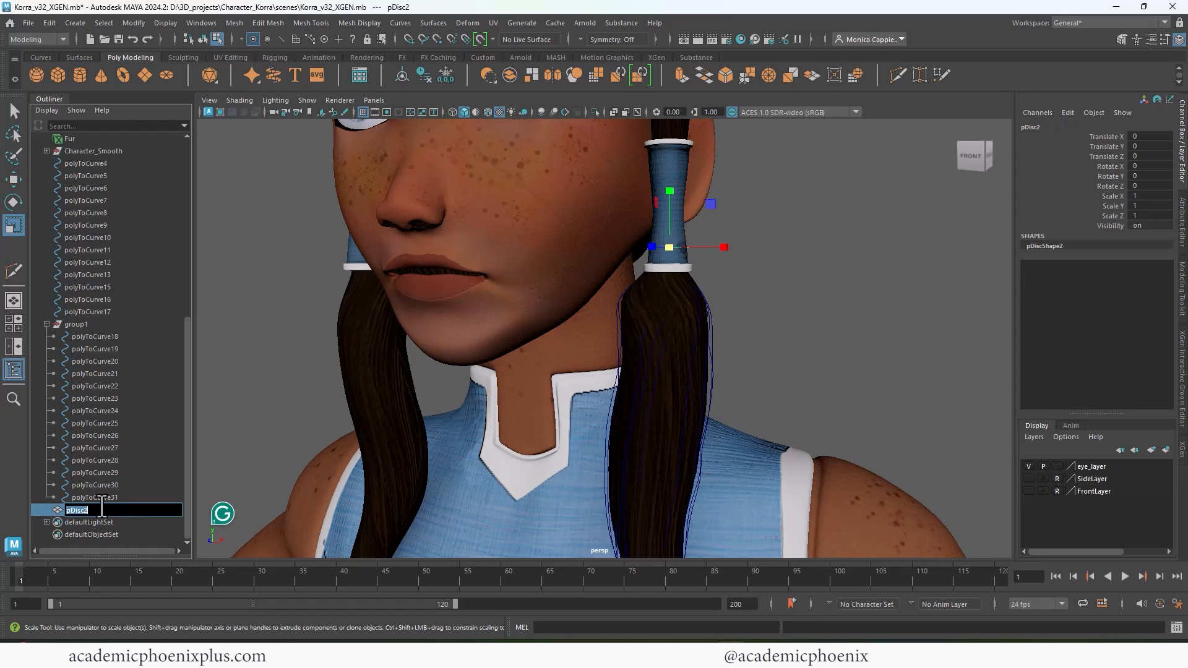
text(LHear_Gen_geo)
key(Left)
key(Left)
key(Left)
key(Left)
key(Left)
key(Left)
key(Left)
key(Left)
text(x)
key(Return)
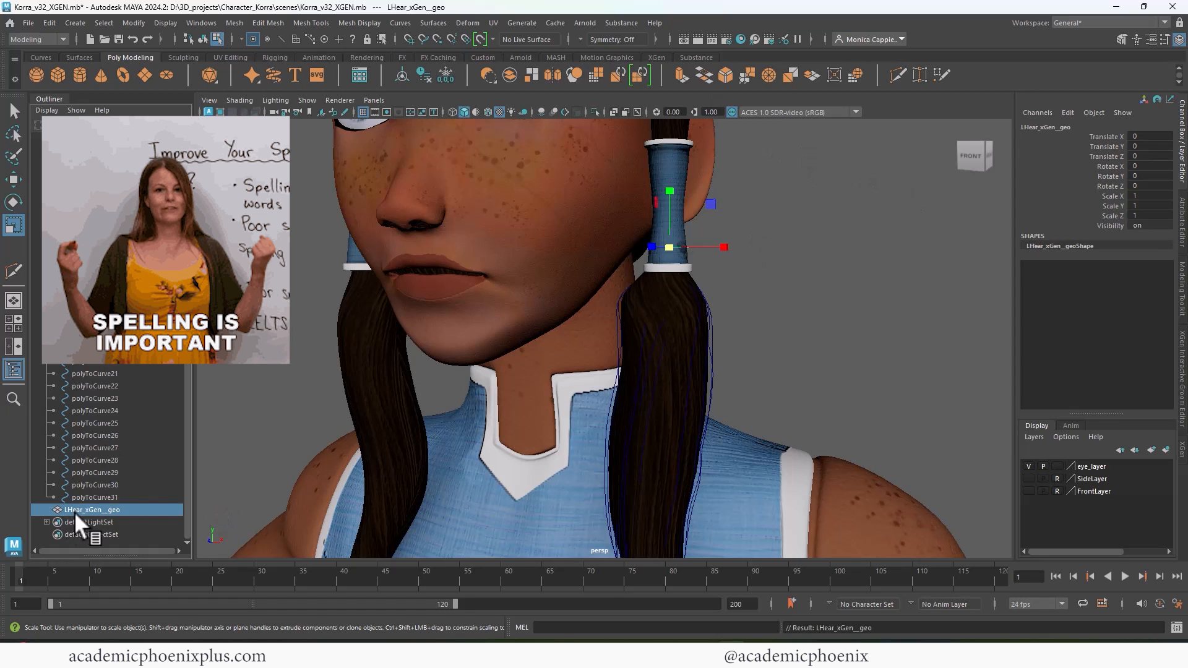
Step: Correct the spelling of the disc's name to LHair_xGen__geo
double_click(79, 510)
click(81, 512)
key(BackSpace)
key(BackSpace)
text(ai)
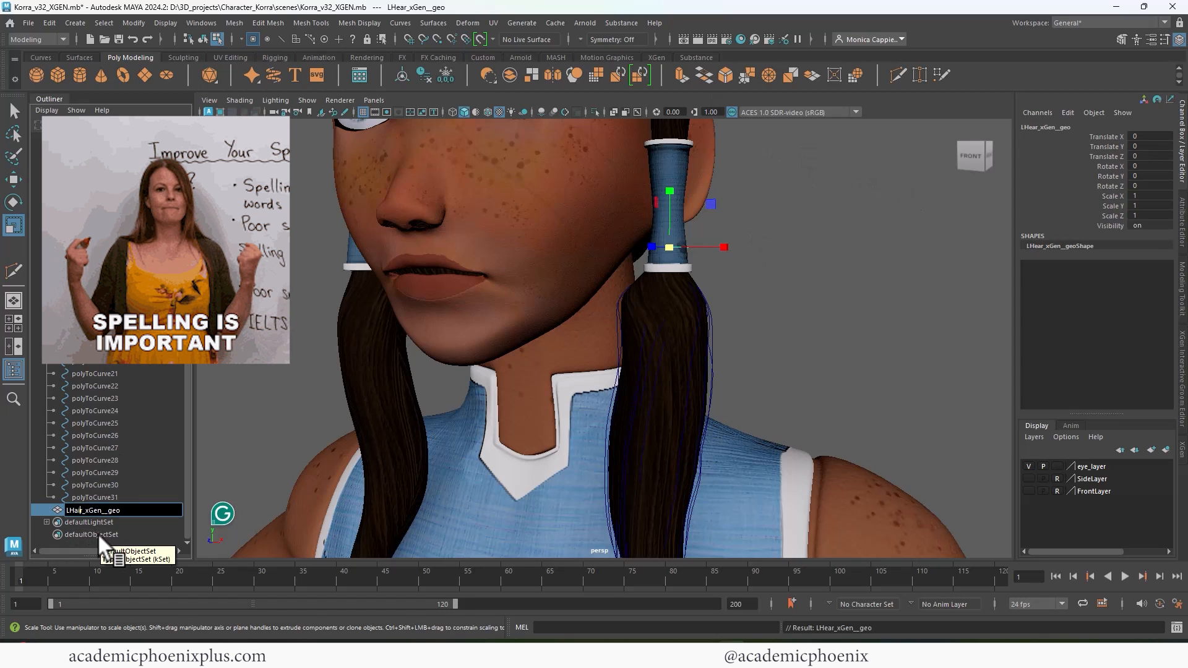
key(Return)
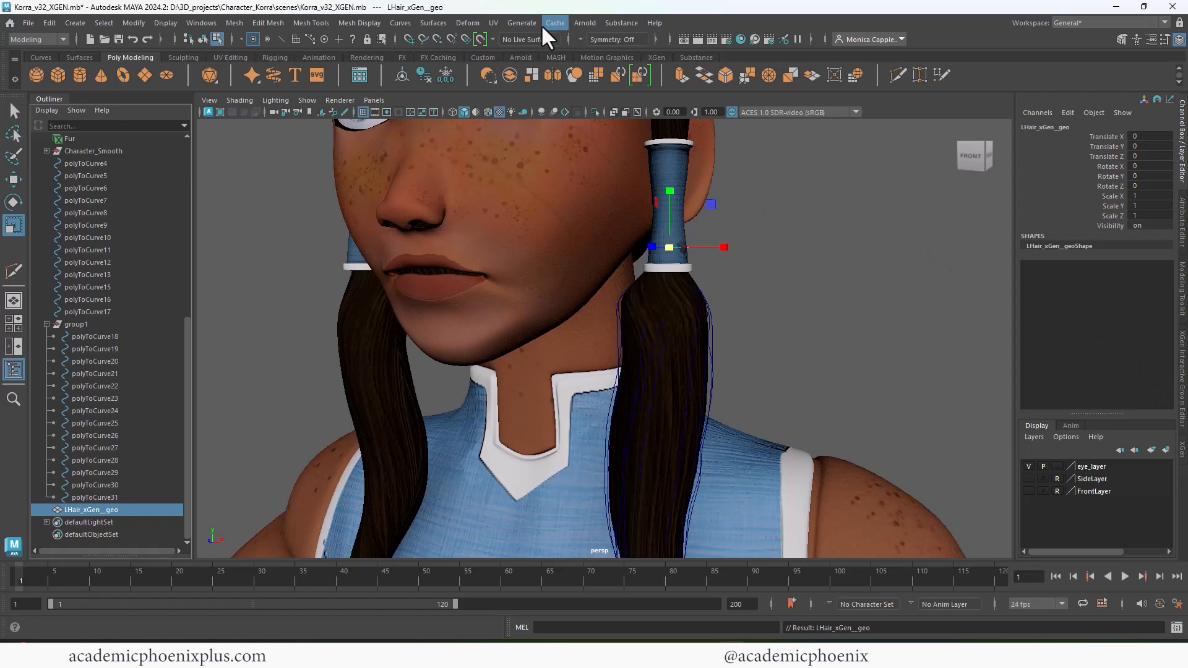
Step: Switch to the XGen workspace and start a new XGen description on the selected disc
click(1087, 23)
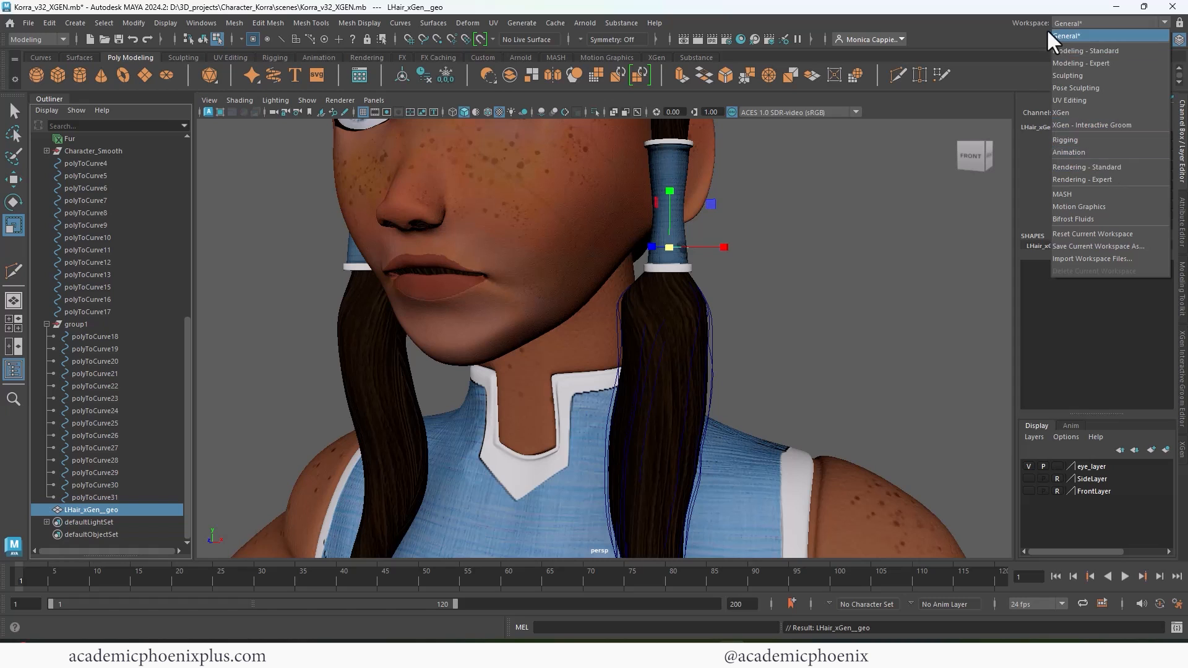
click(1078, 113)
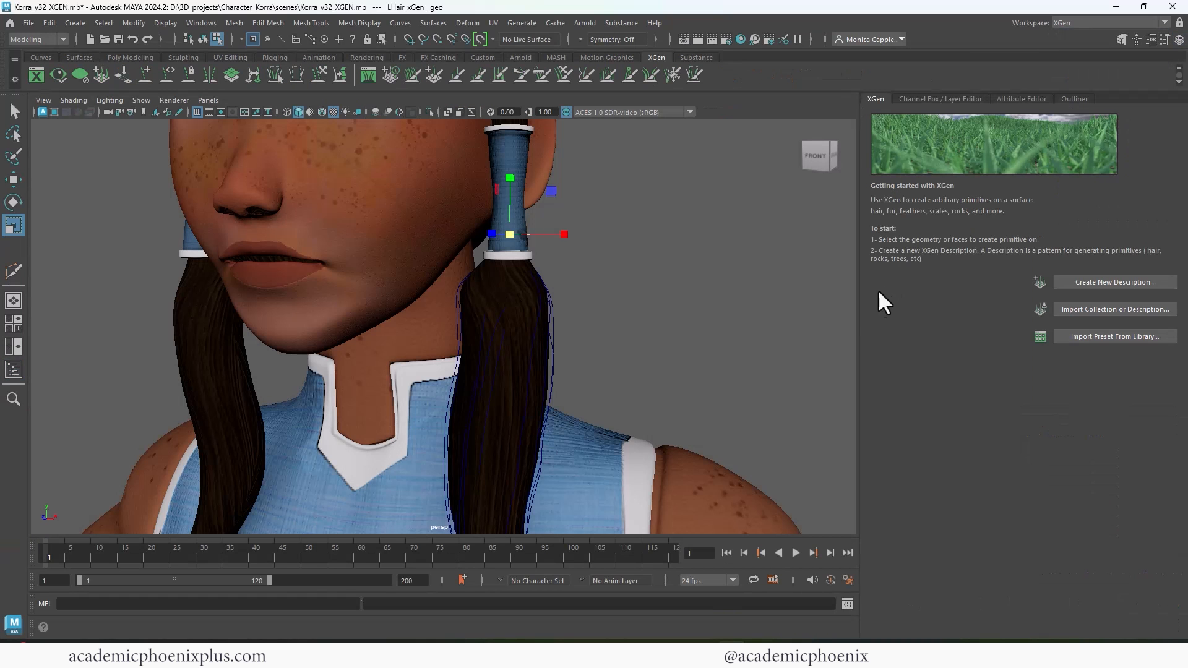
click(1101, 283)
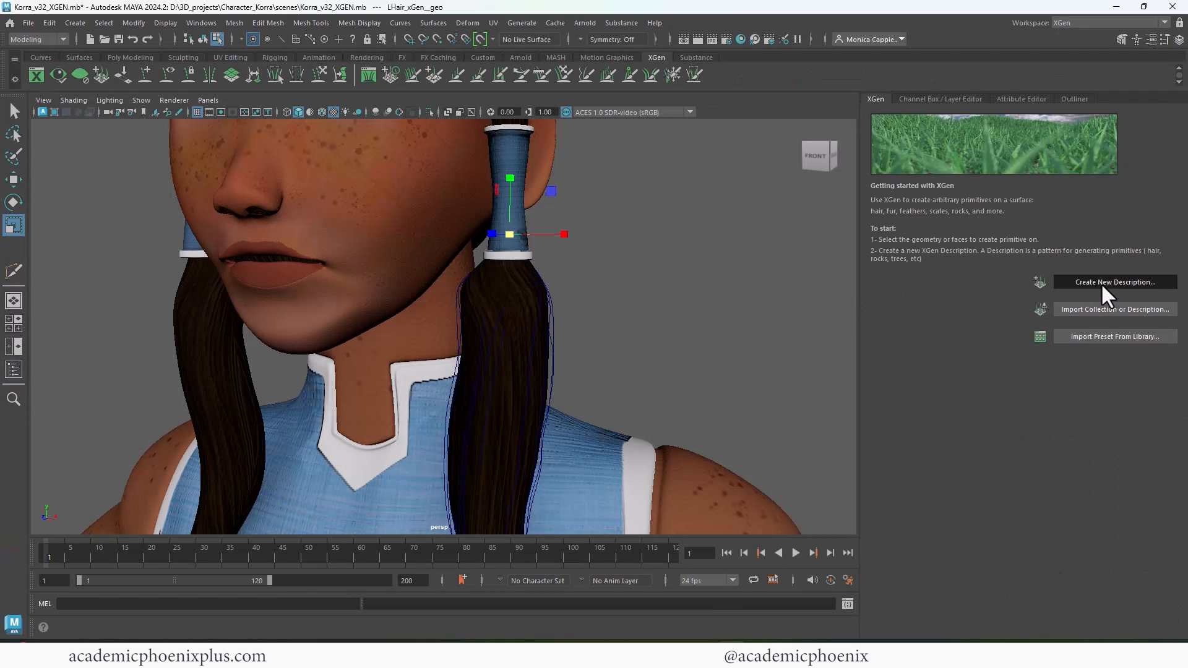
Step: Name the new description LFrontHair_description and its new collection LFrontHair_collection
key(BackSpace)
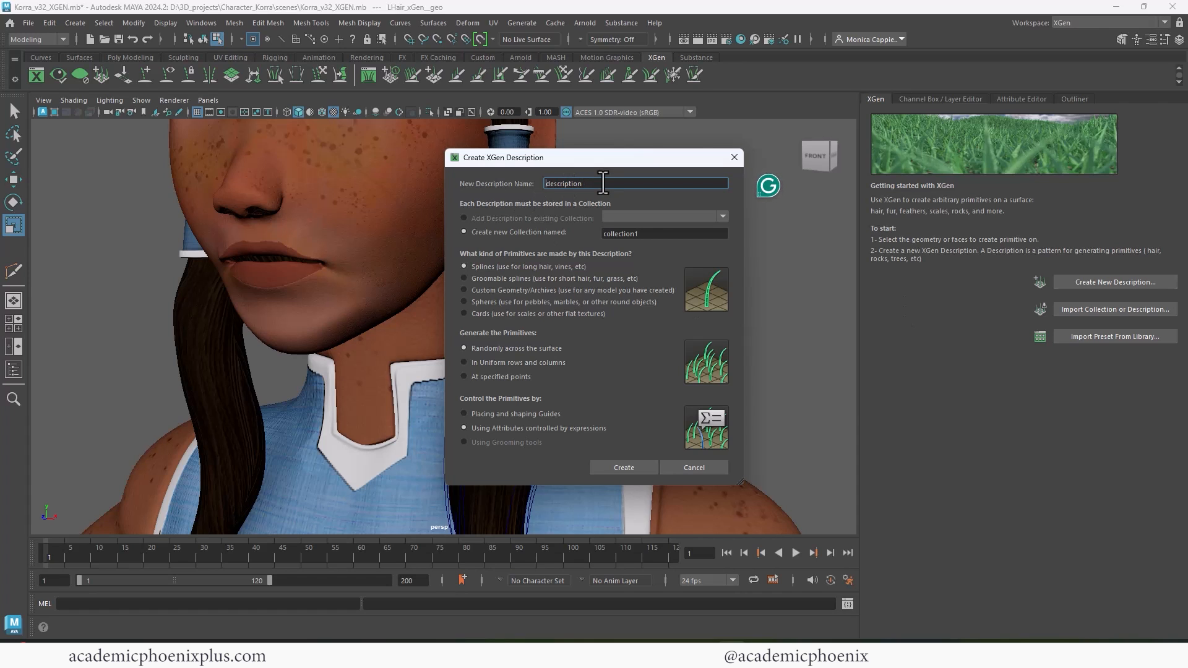
key(Home)
text(LHair_)
click(548, 183)
text(Front)
click(604, 234)
text(LFrontHair_)
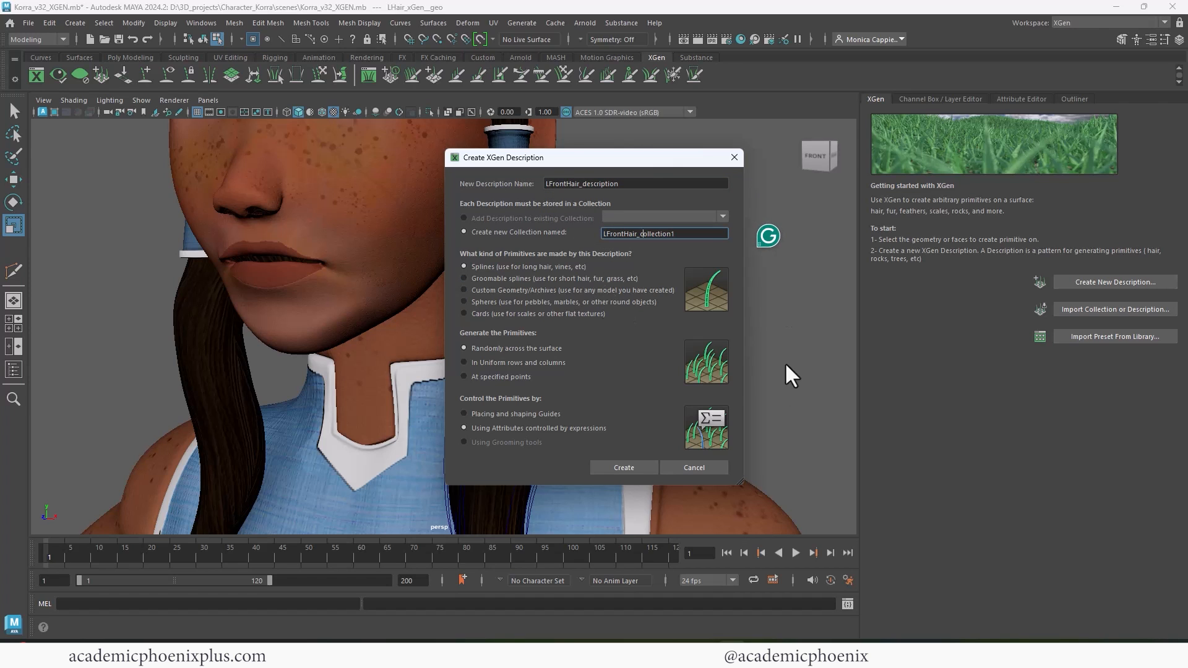
Step: Create the description controlled by placing and shaping guides, overwriting LFrontHair_collection and using the name LFrontHair_description1 instead
click(522, 415)
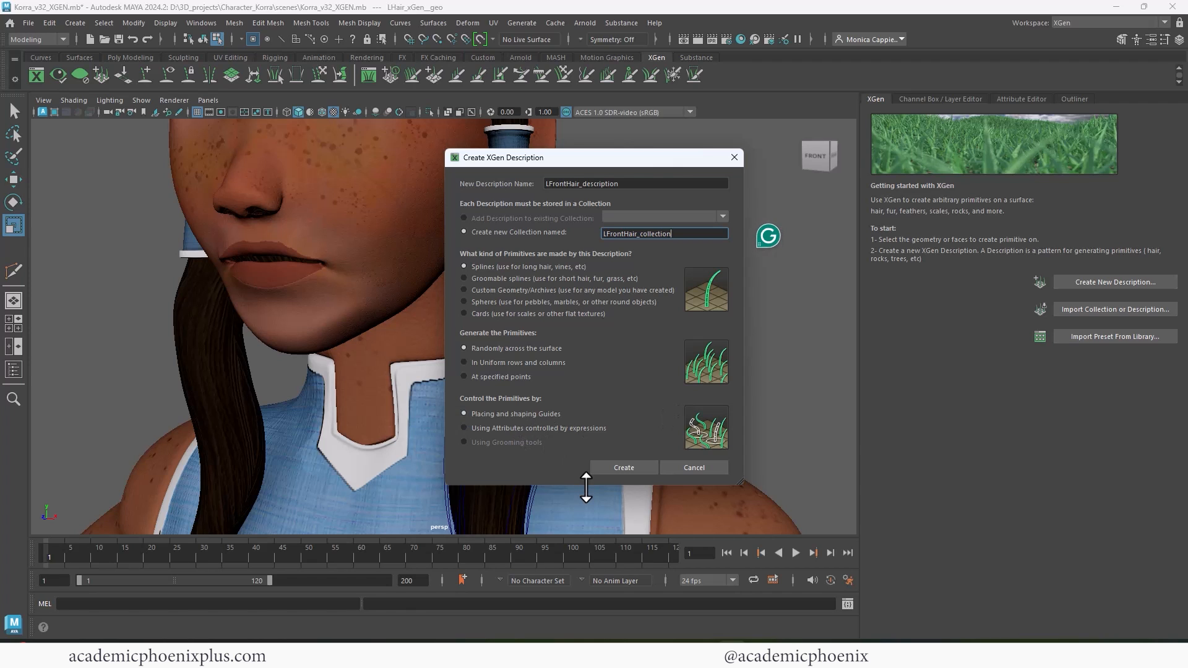
click(600, 469)
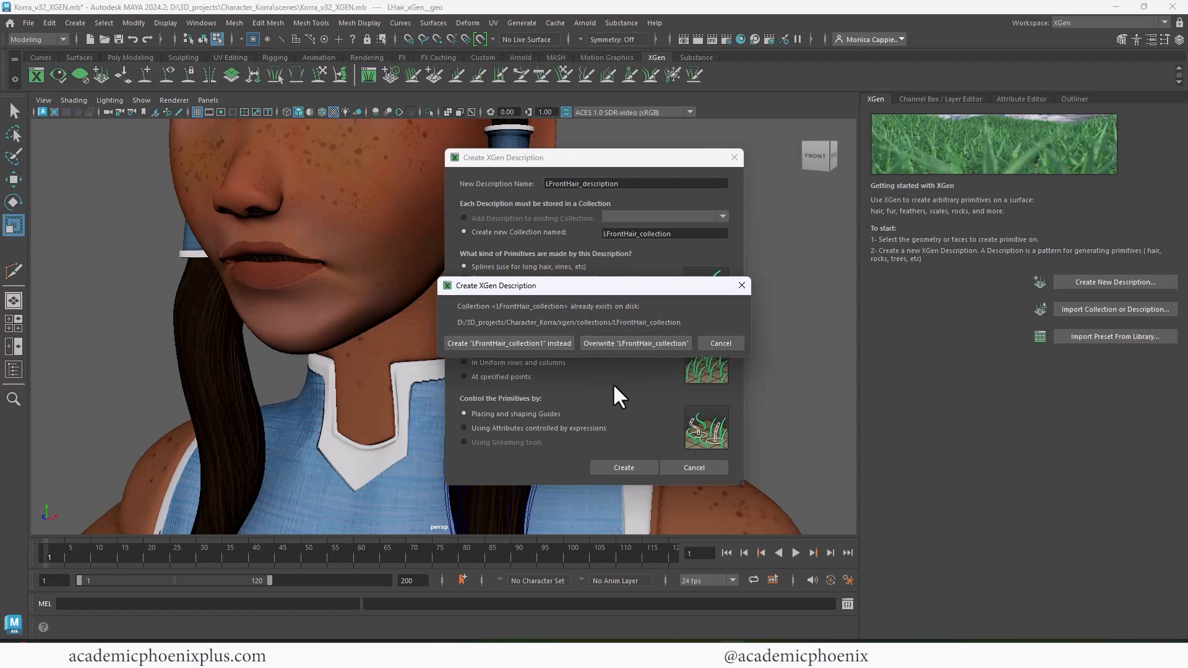
click(618, 344)
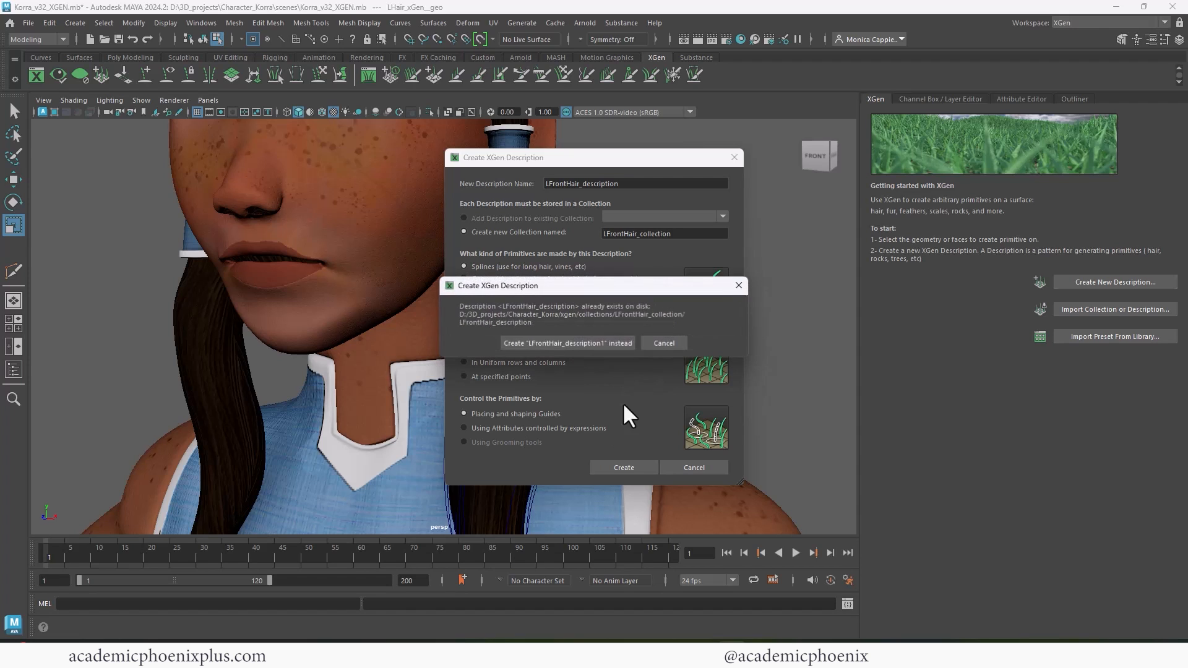
click(608, 344)
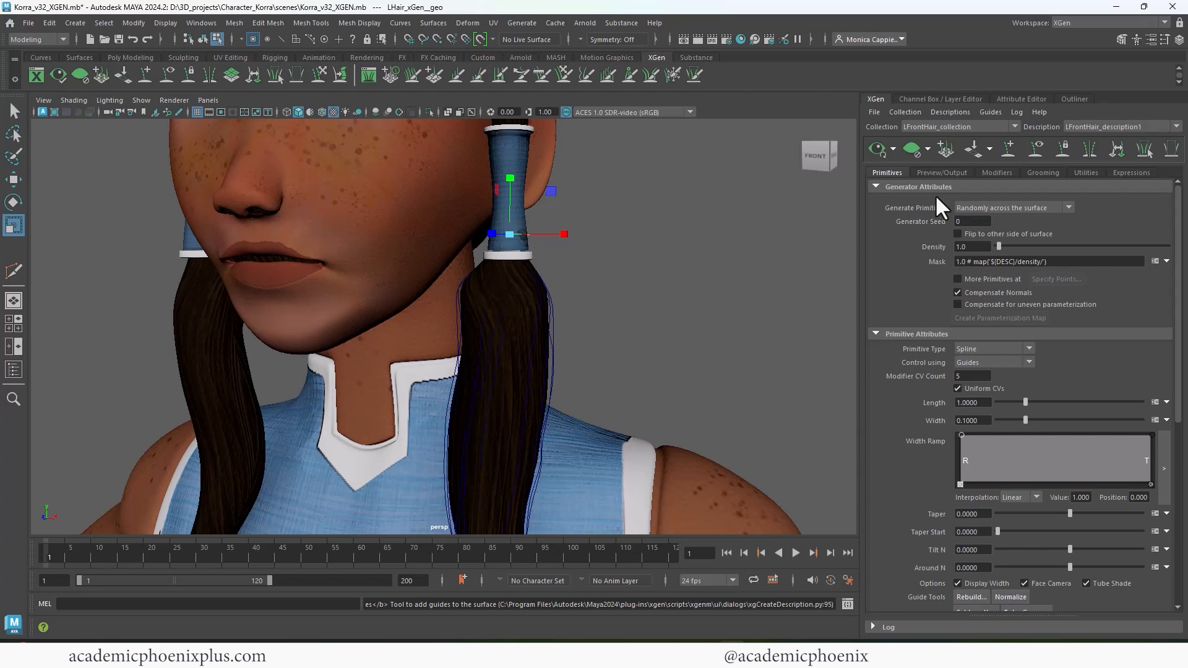
Step: Select the strand's curves as whole objects and convert them to XGen guides with Delete Curves enabled
alt+drag(785, 244, 676, 283)
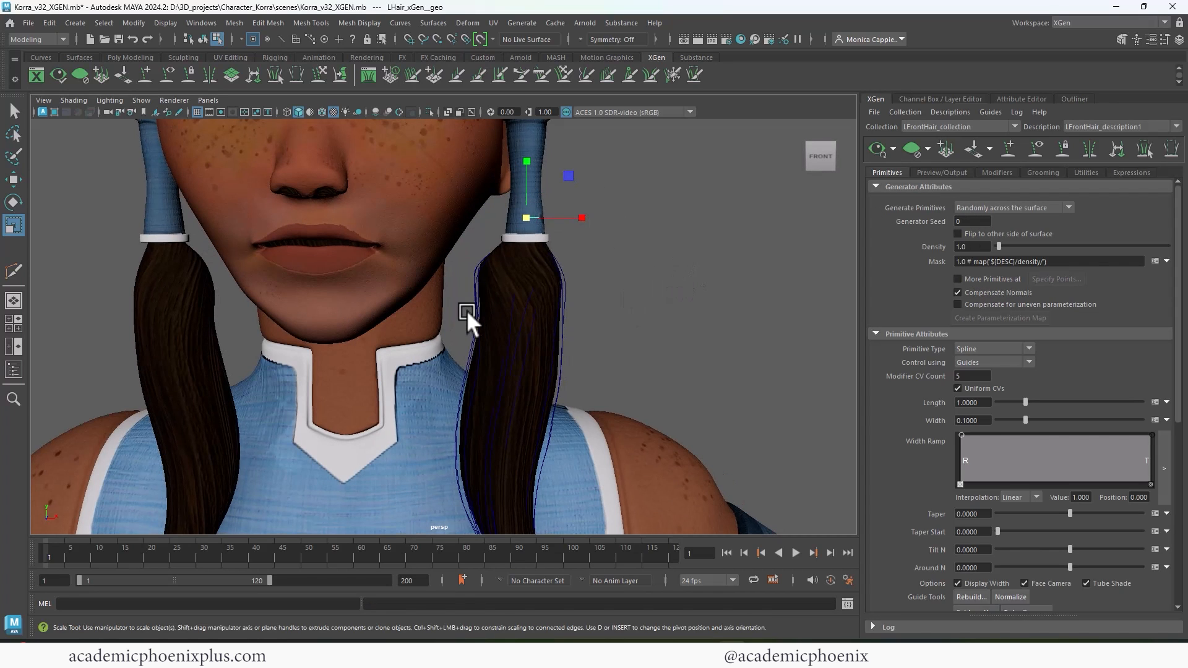
drag(466, 308, 617, 311)
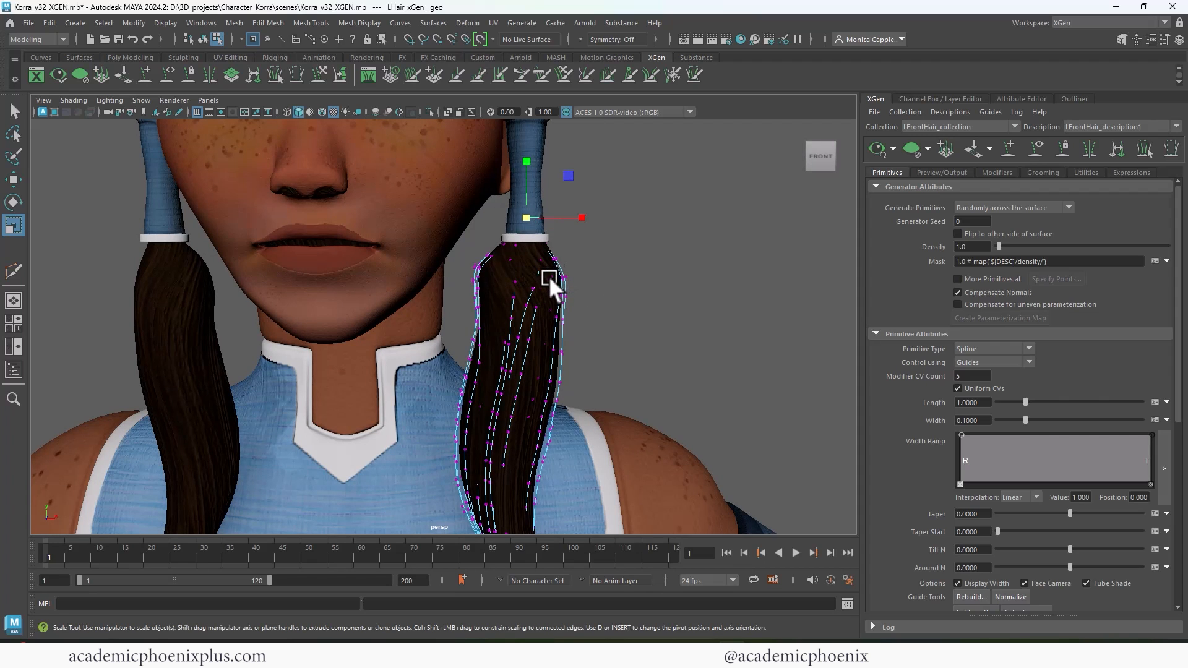
key(F8)
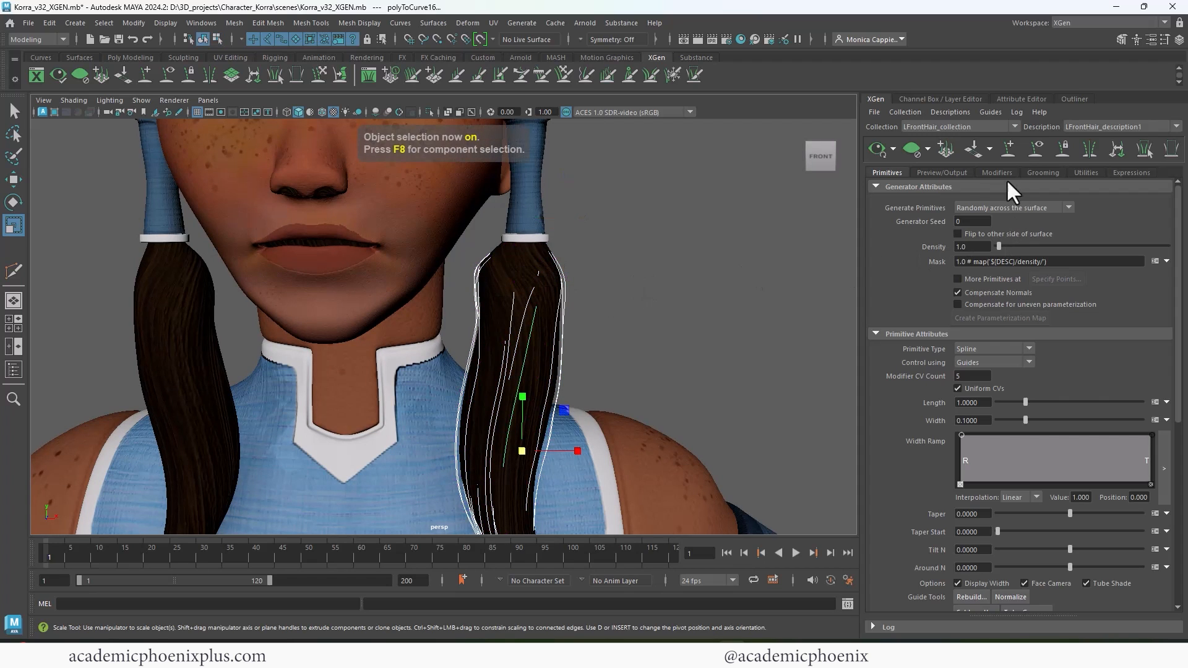
click(1085, 173)
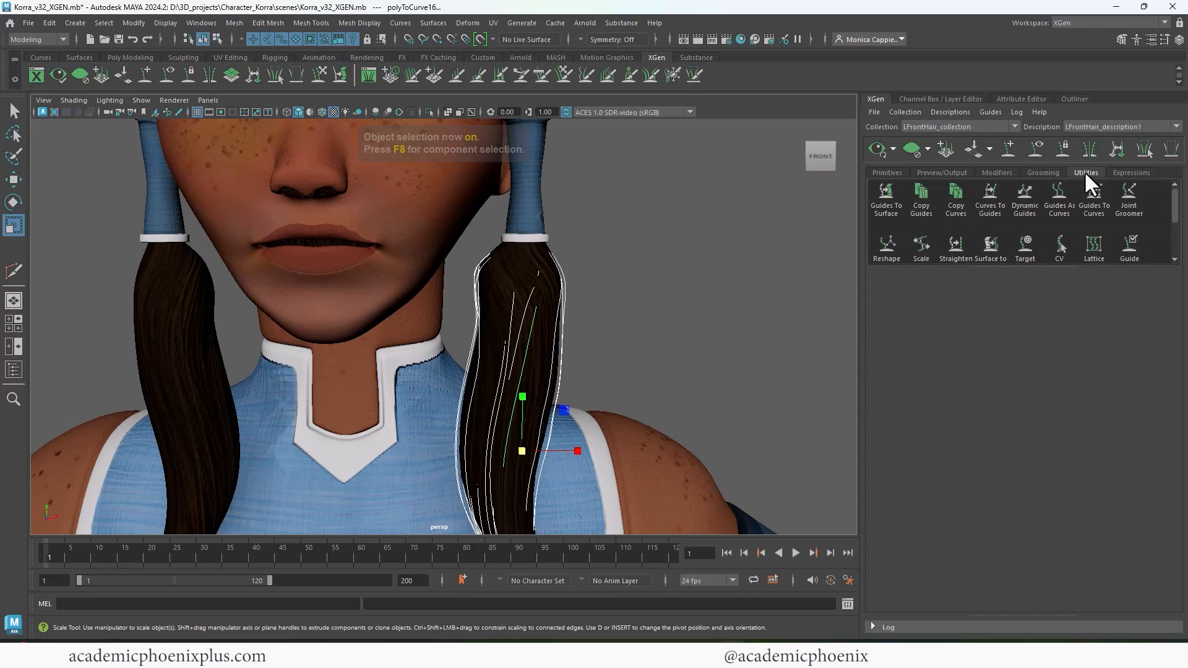
click(988, 209)
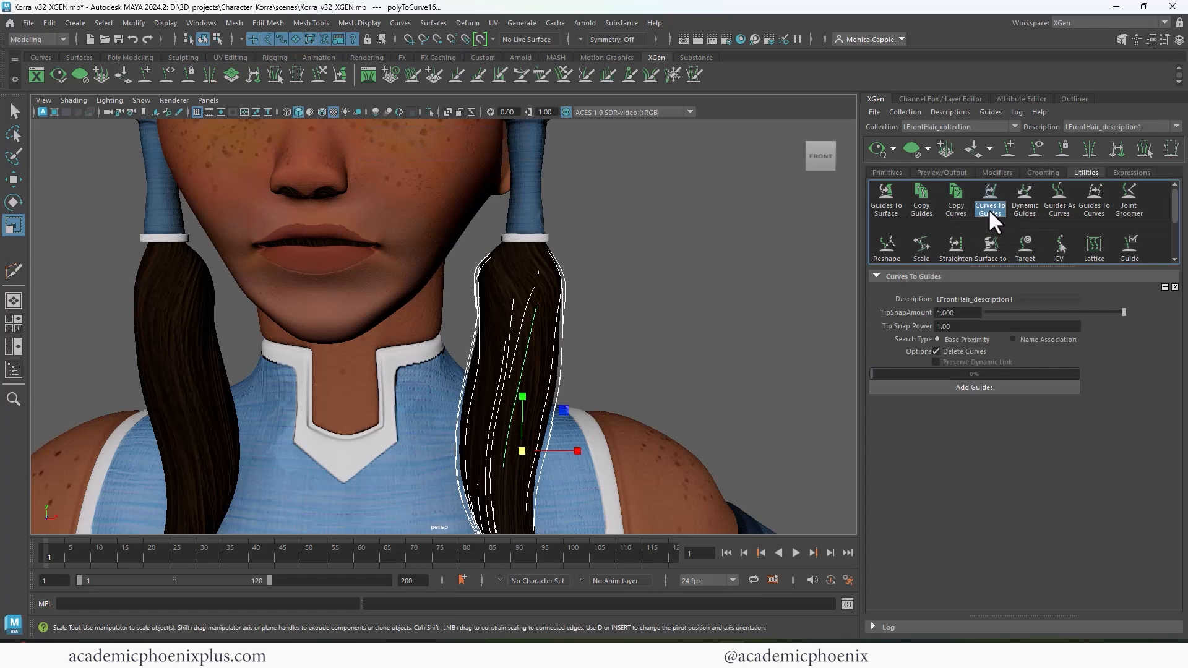
click(957, 389)
alt+drag(718, 266, 730, 237)
Step: Hide the original hairStrand2 mesh behind the guides and run a quick Arnold test render, closing it again
click(888, 173)
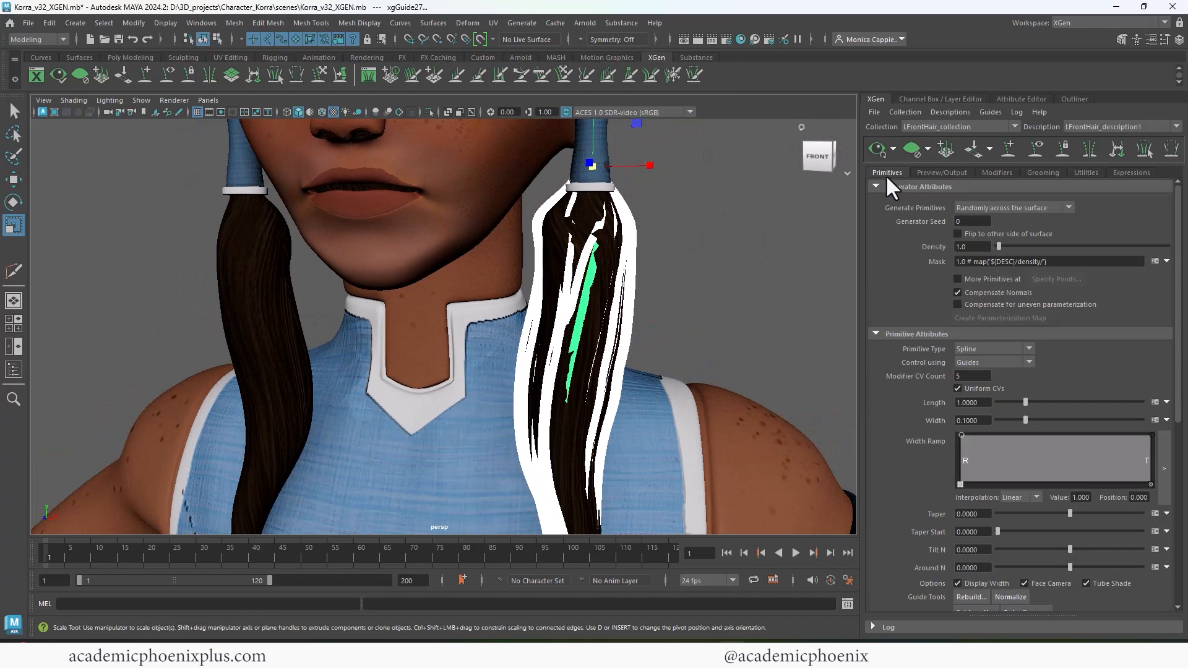
click(555, 238)
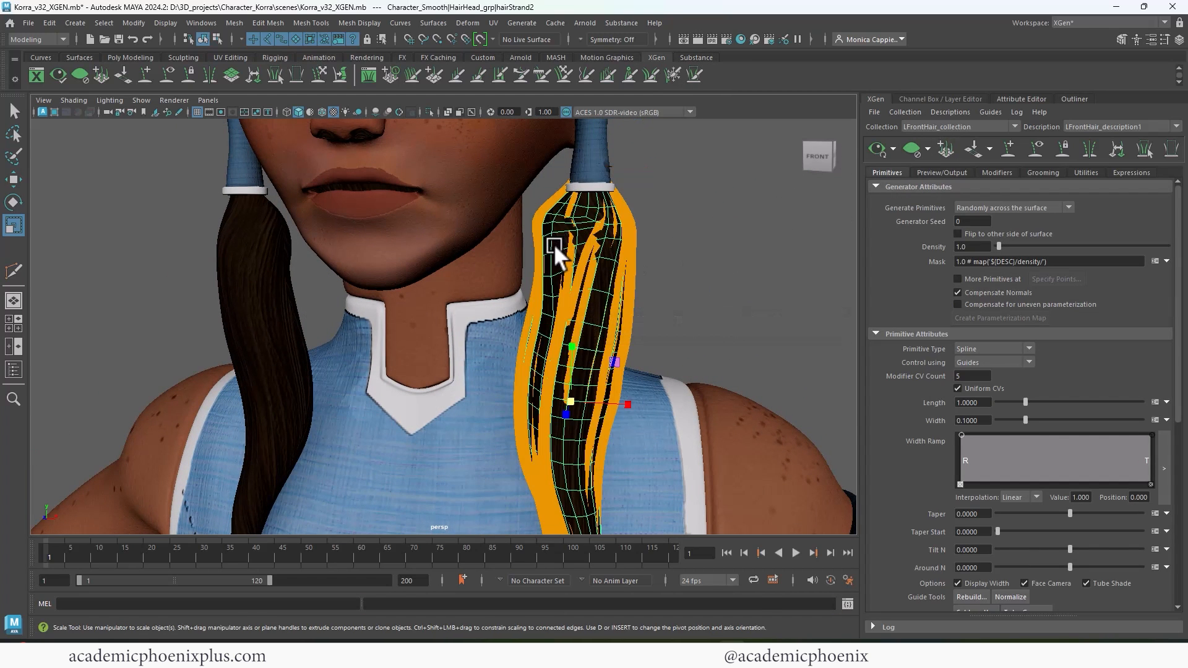
key(ctrl+h)
click(686, 39)
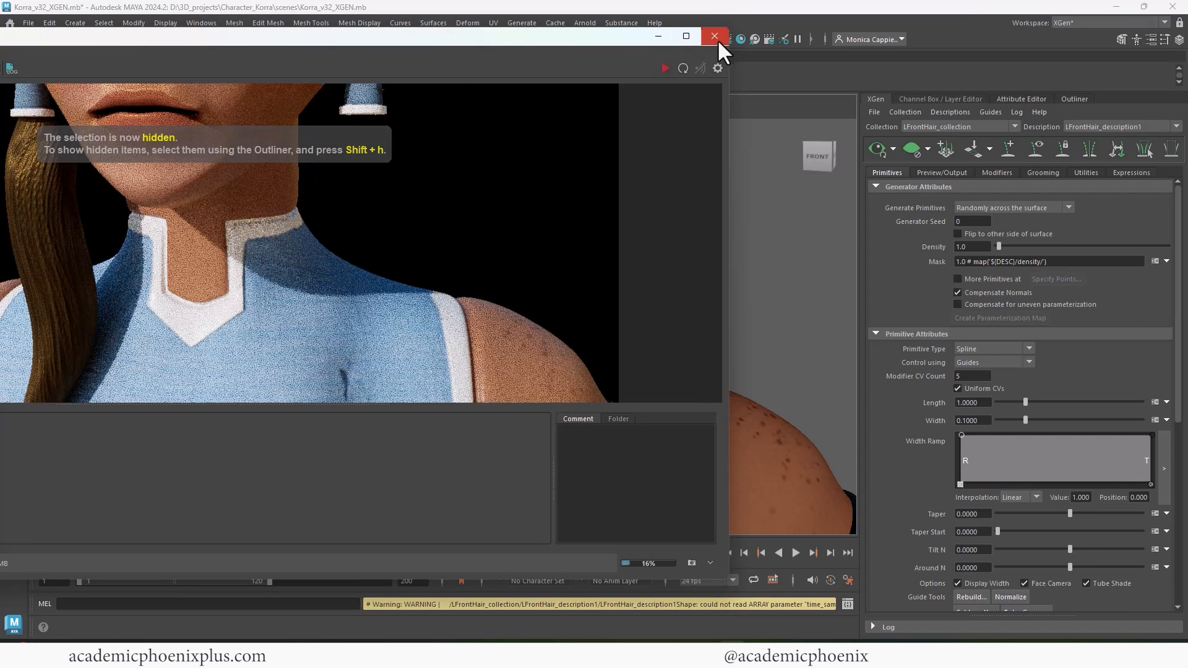
click(715, 37)
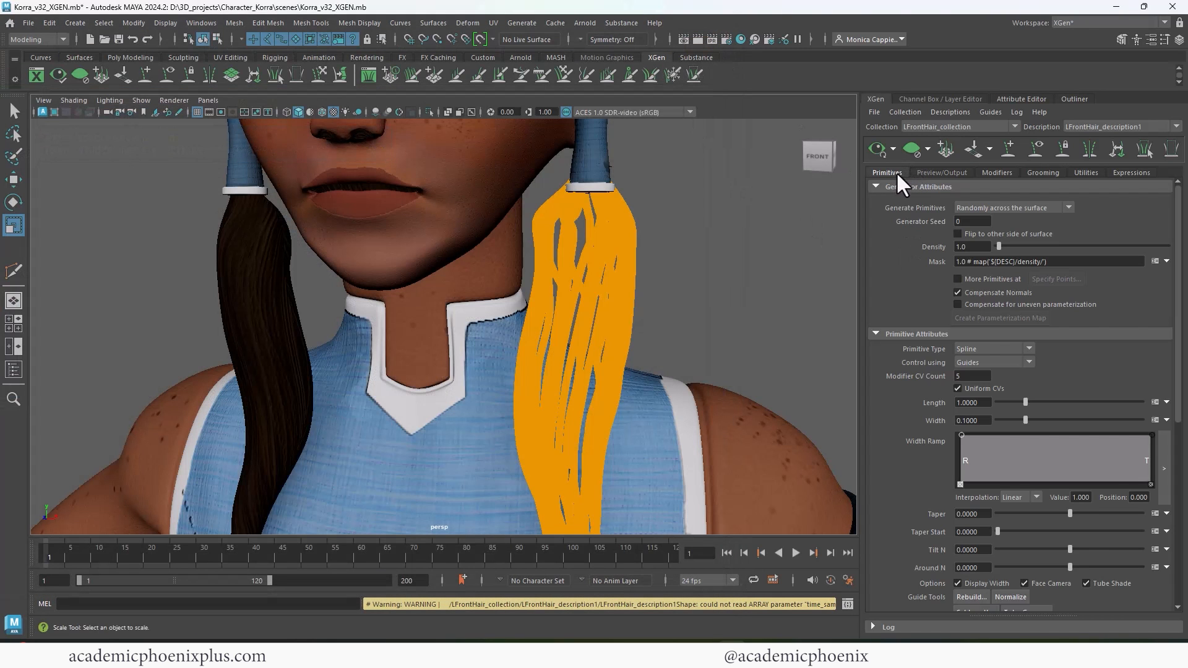
Step: Raise the XGen description's generator density to 93.82
alt+right_drag(700, 260, 533, 254)
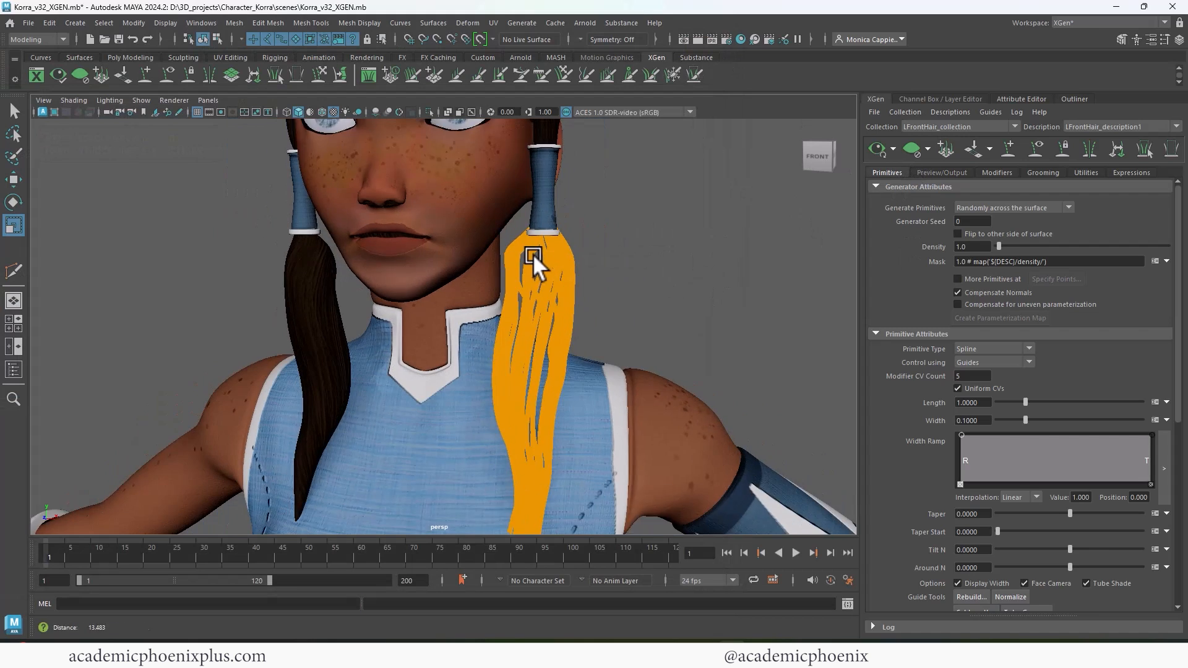
alt+middle_drag(620, 312, 667, 229)
alt+drag(667, 229, 625, 194)
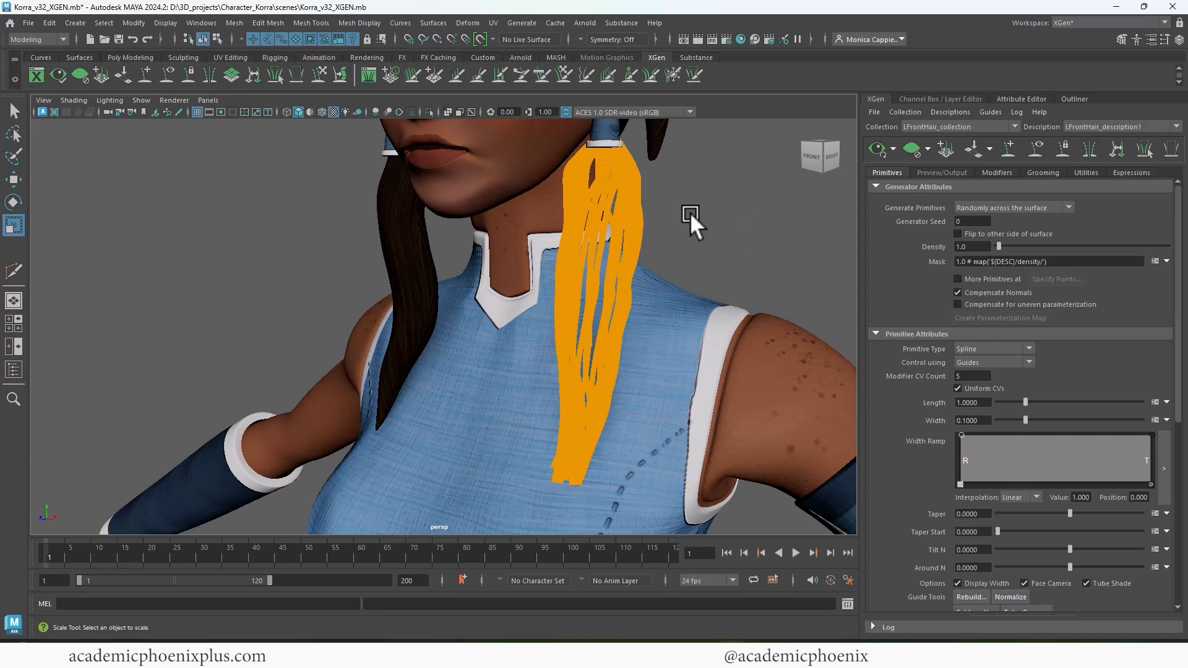
click(811, 156)
drag(998, 246, 1158, 246)
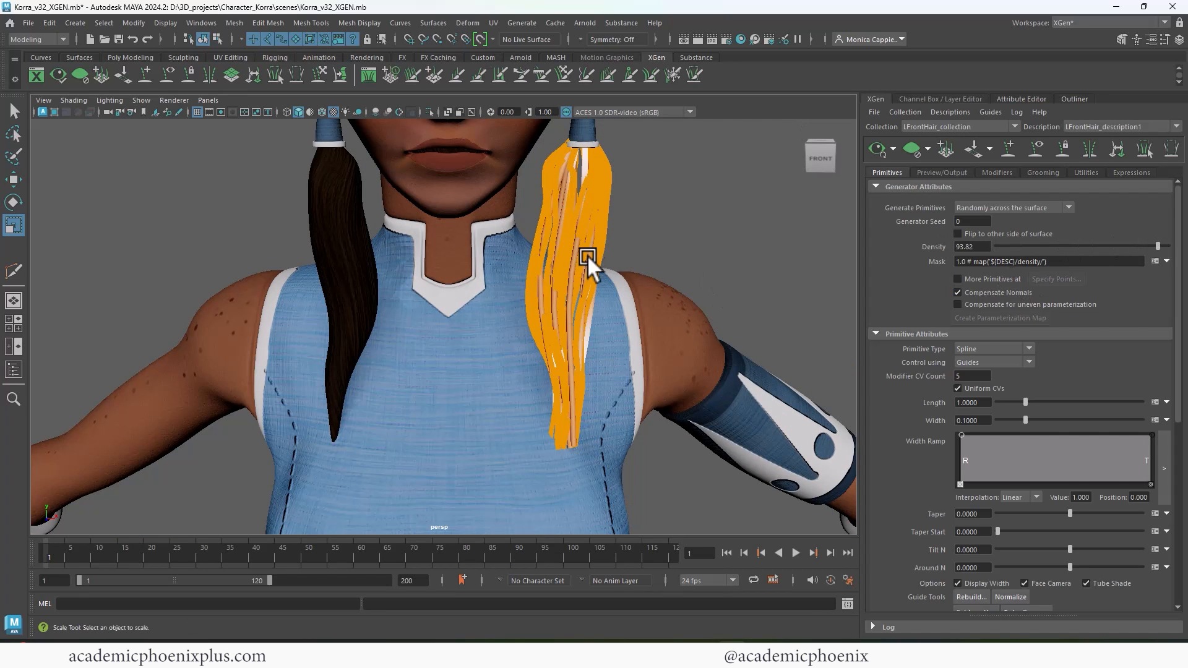
Step: Render the denser hair strand in Arnold RenderView and maximize the render window to examine it
click(697, 39)
drag(360, 60, 592, 161)
alt+right_drag(513, 253, 331, 266)
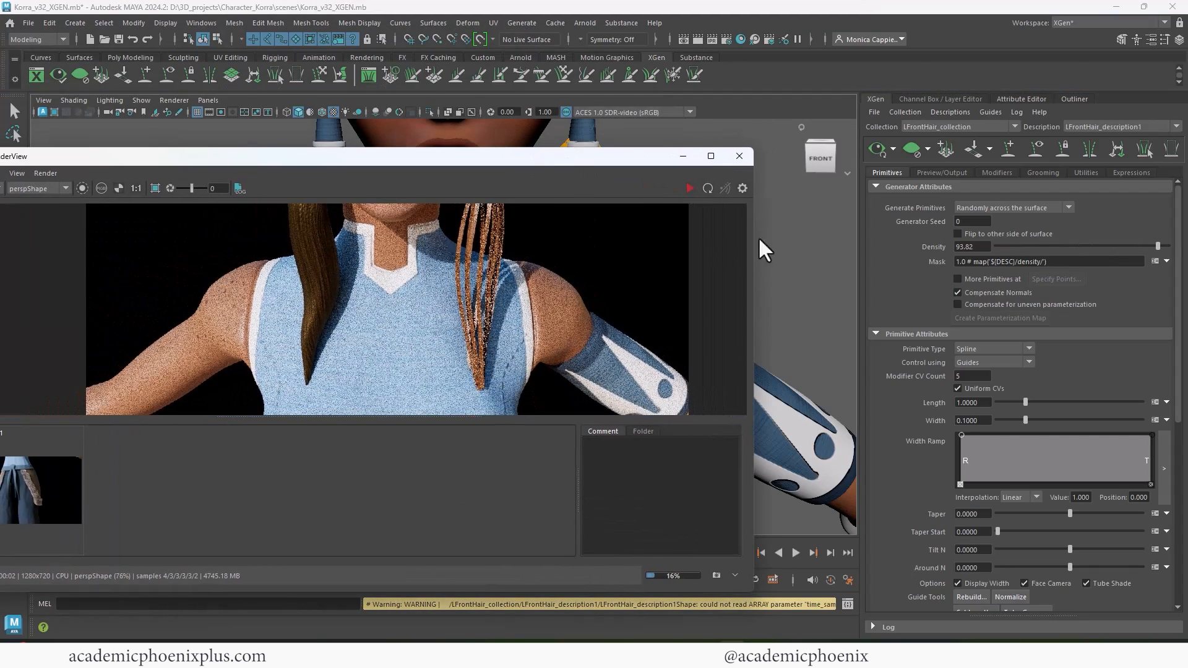
click(711, 156)
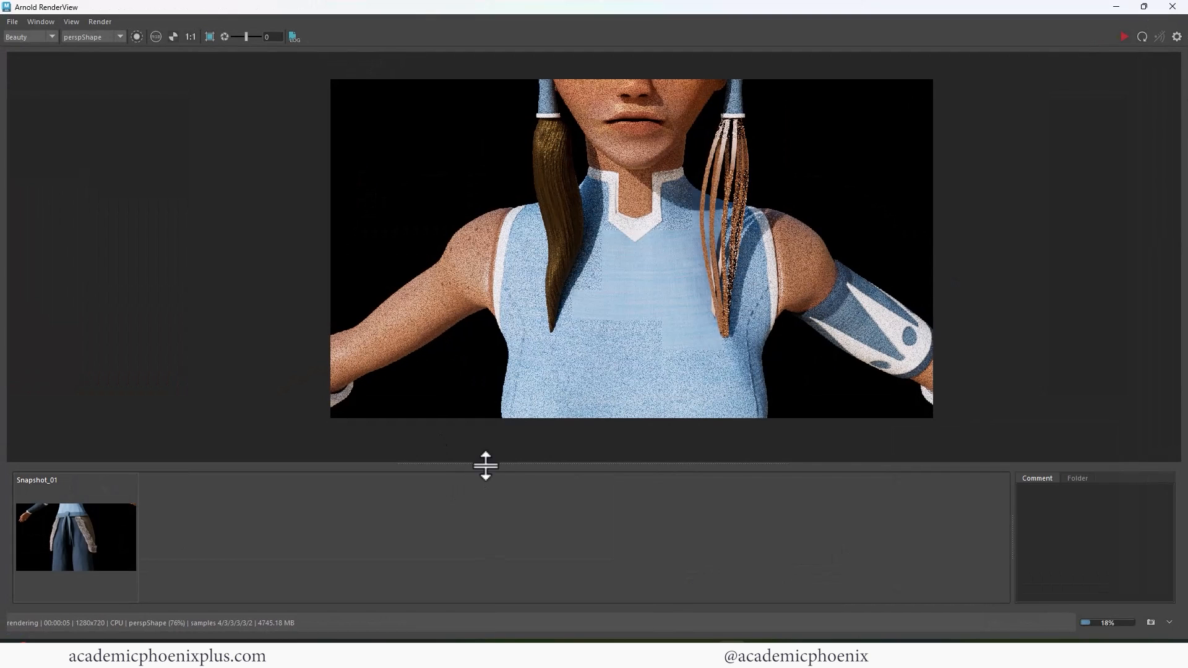
Step: Stop the render, store a snapshot of it in Arnold RenderView, and minimize the render window
drag(486, 465, 493, 492)
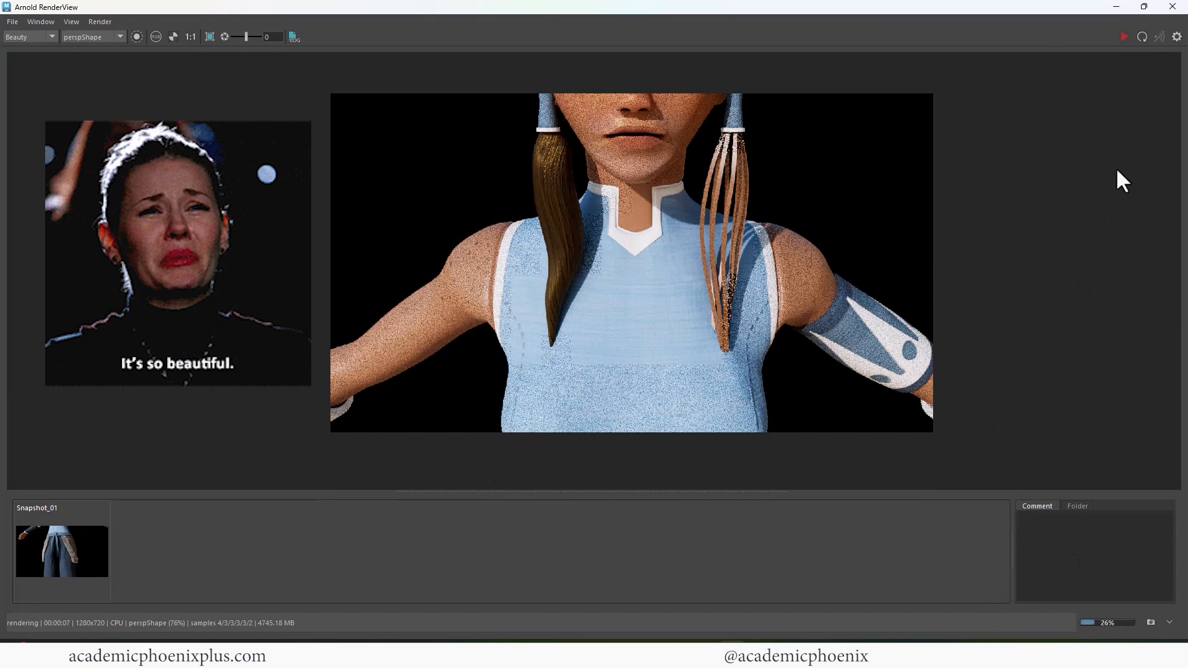
key(Escape)
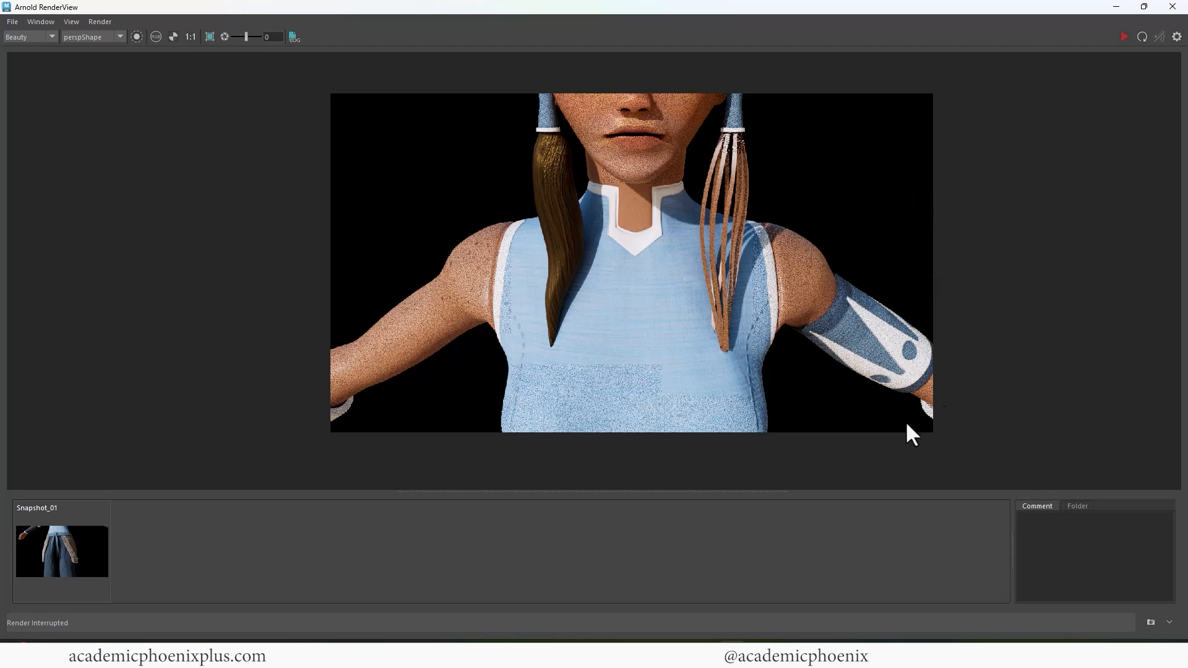
click(1150, 622)
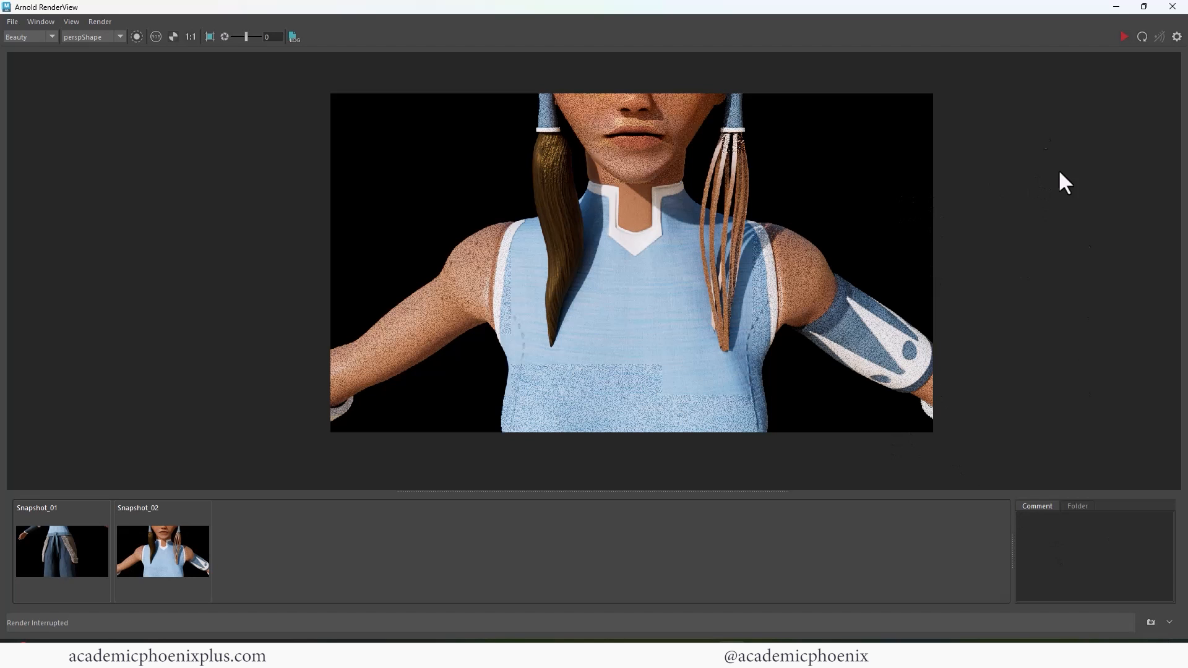
click(1115, 7)
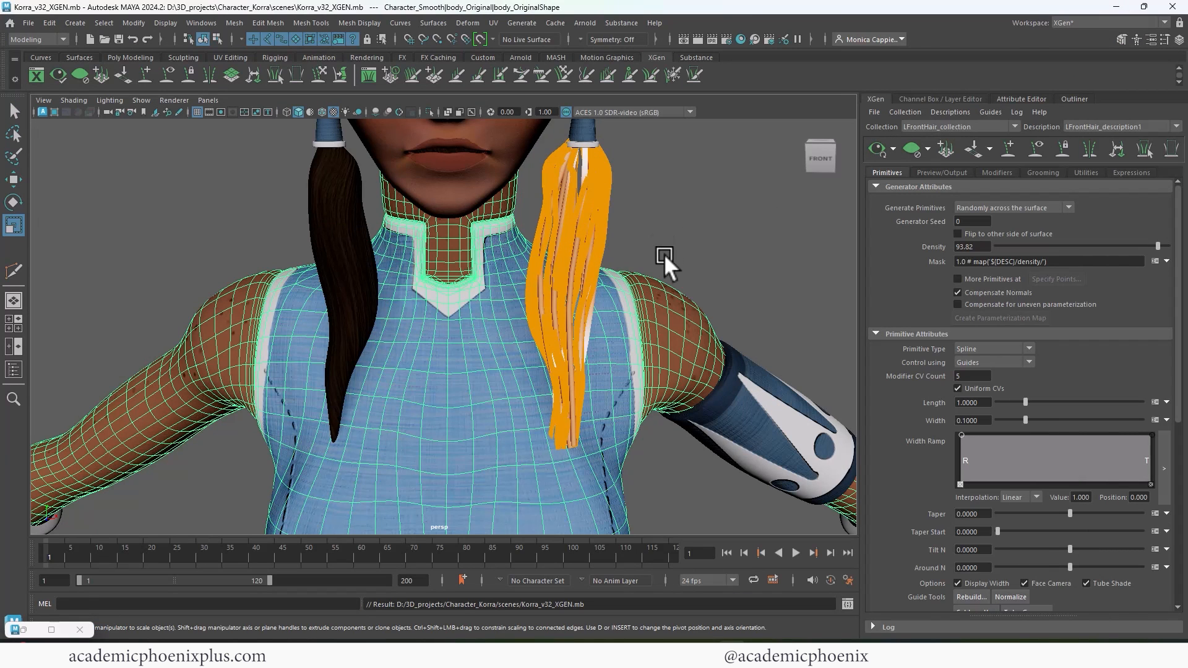
Step: Set the hair description's generator density to 1000 and reduce the primitive width to 0.015
click(973, 247)
text(1000)
key(Return)
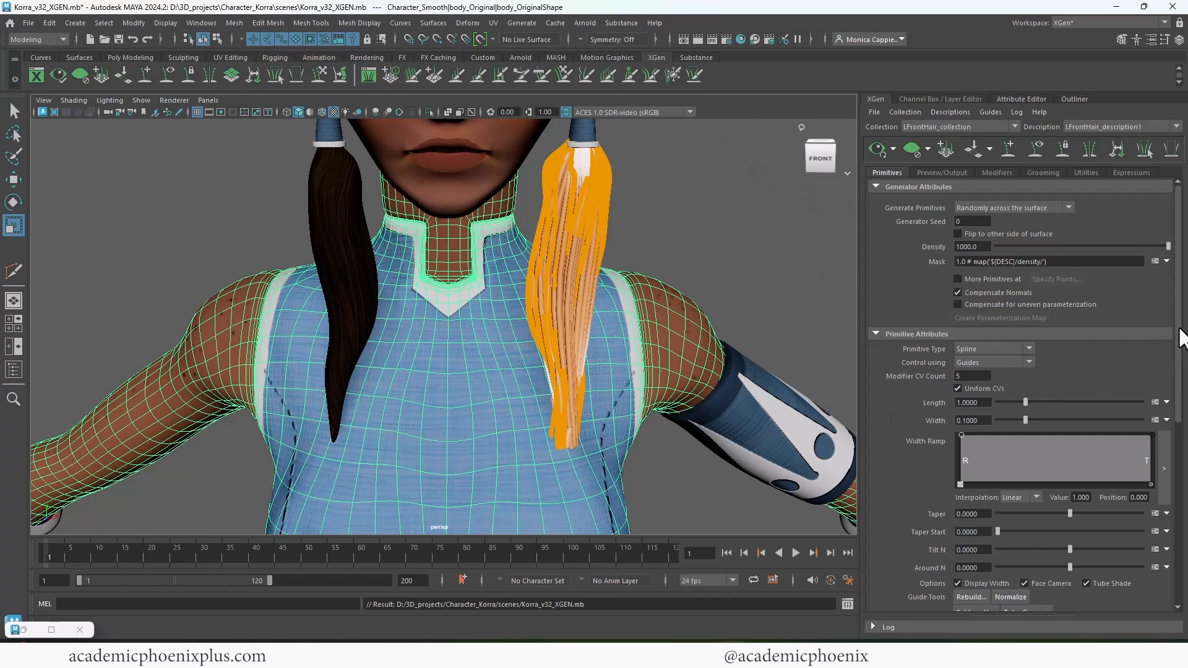
drag(1179, 337, 999, 365)
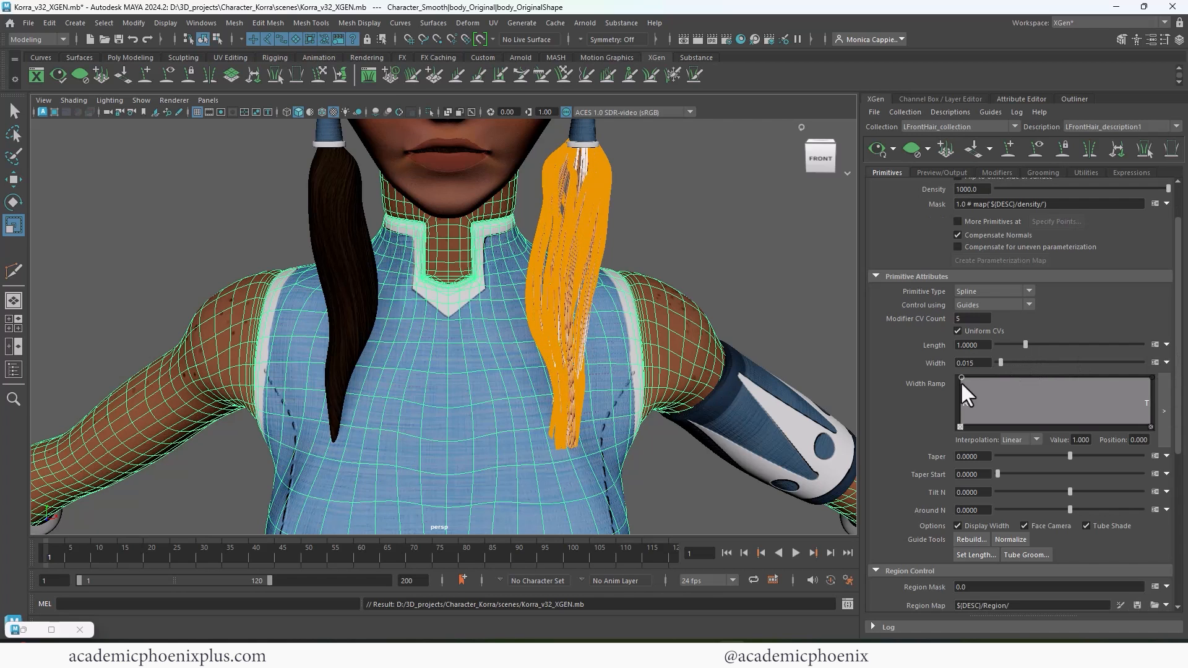
Step: Rerun the Arnold render with the thinner hair and place the shrunken render window beside the strand in the viewport
click(49, 628)
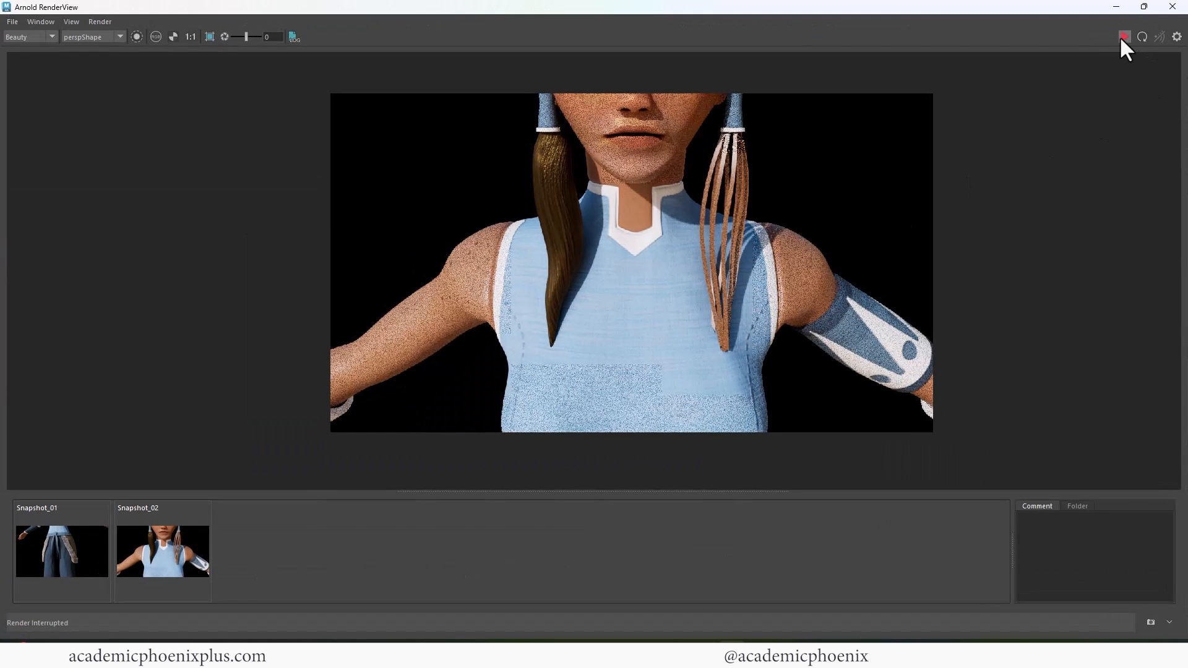
click(1122, 37)
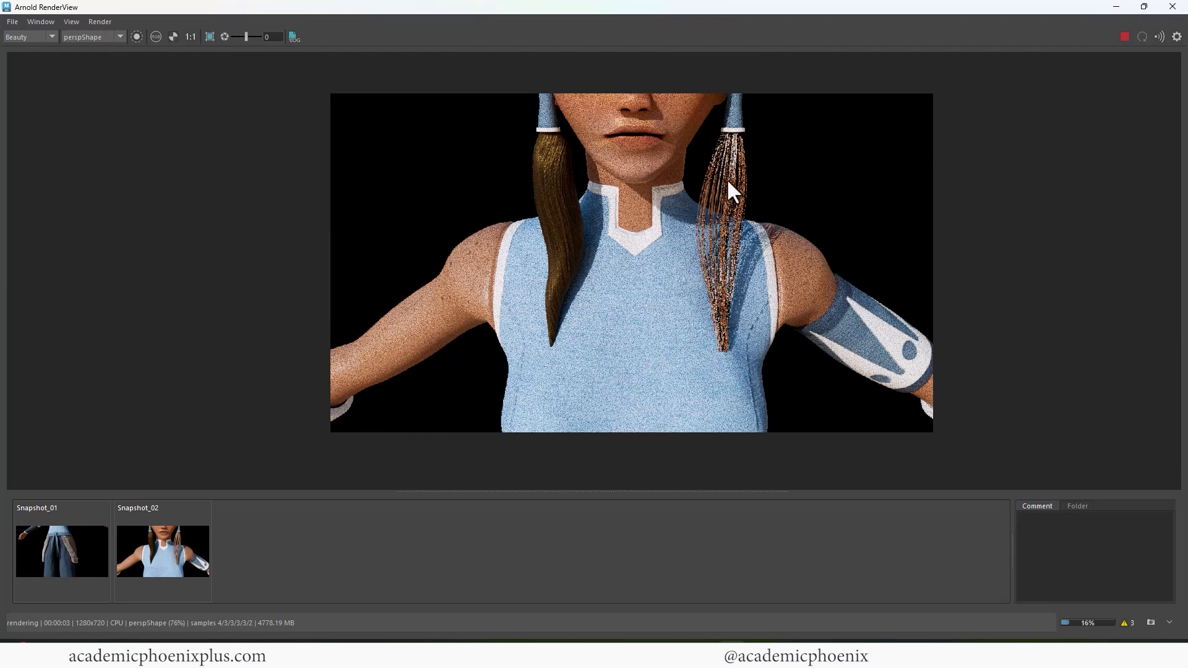
double_click(619, 7)
drag(496, 132, 309, 123)
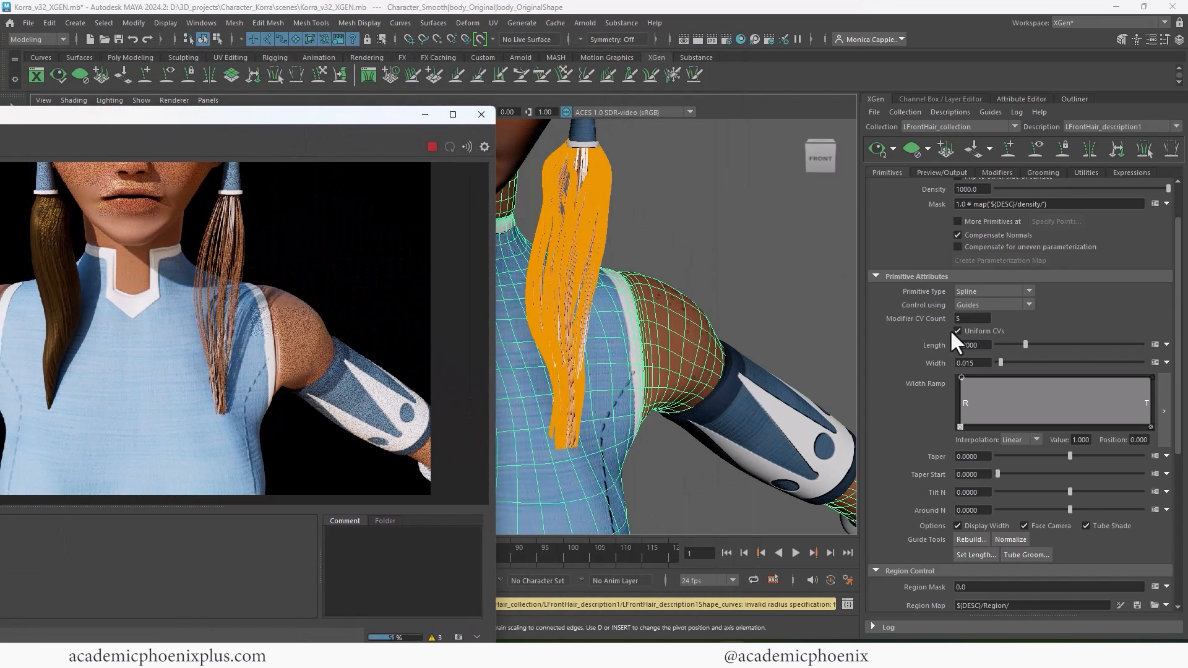
Step: Set the hair primitives' taper to 0.74 and taper start to 0.735
drag(1070, 456, 1124, 455)
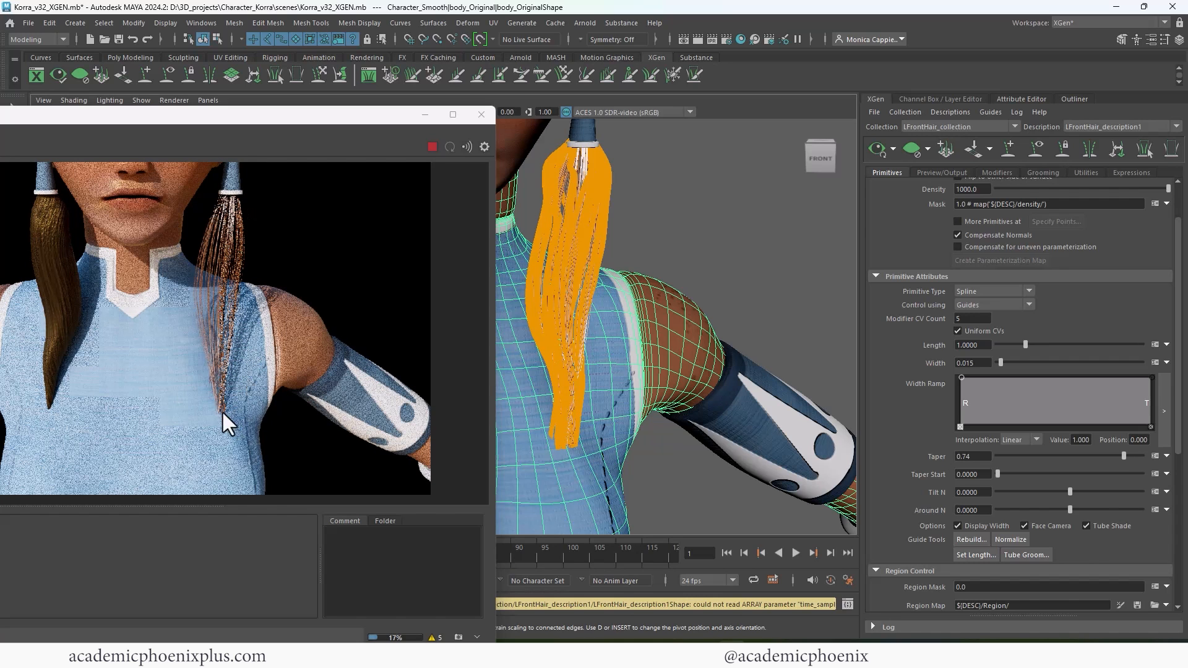
drag(1019, 474, 1103, 474)
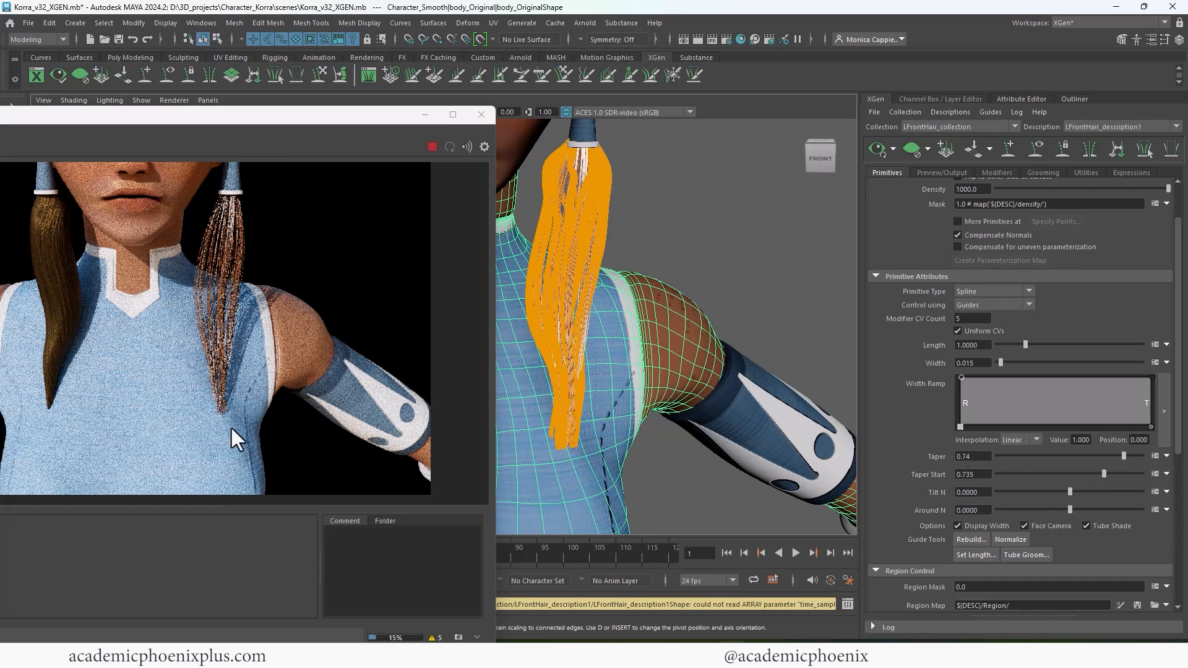
Step: Try a generator density of 10000 on the hair strand
scroll(1002, 307, up, 3)
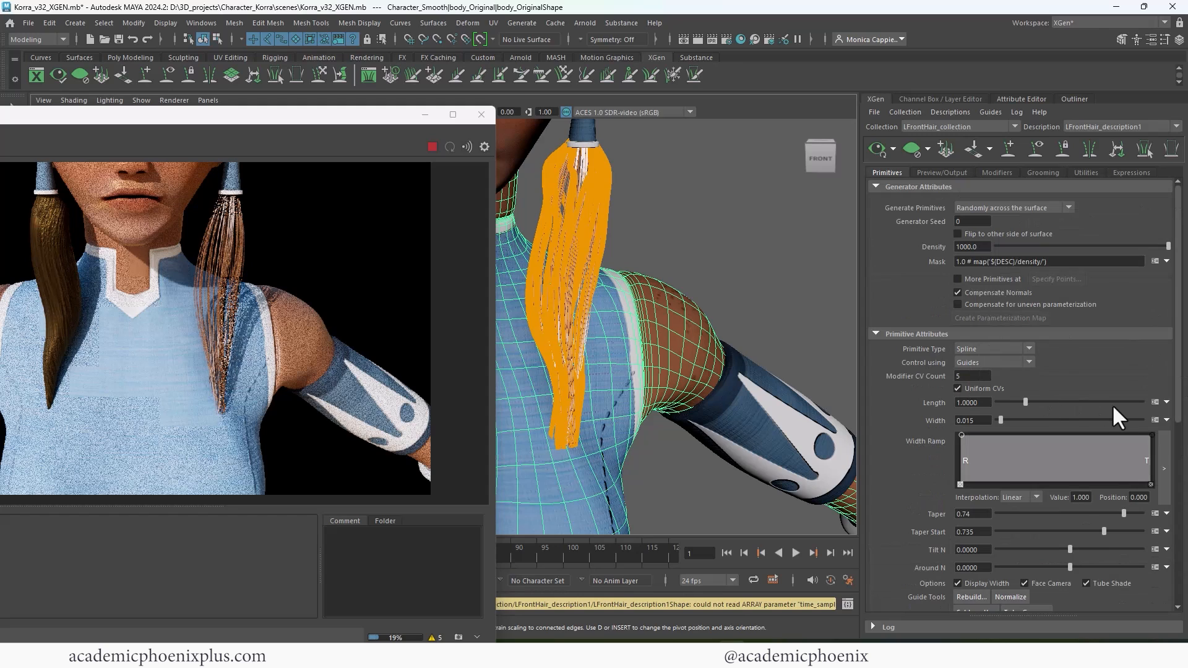
click(964, 246)
text(0)
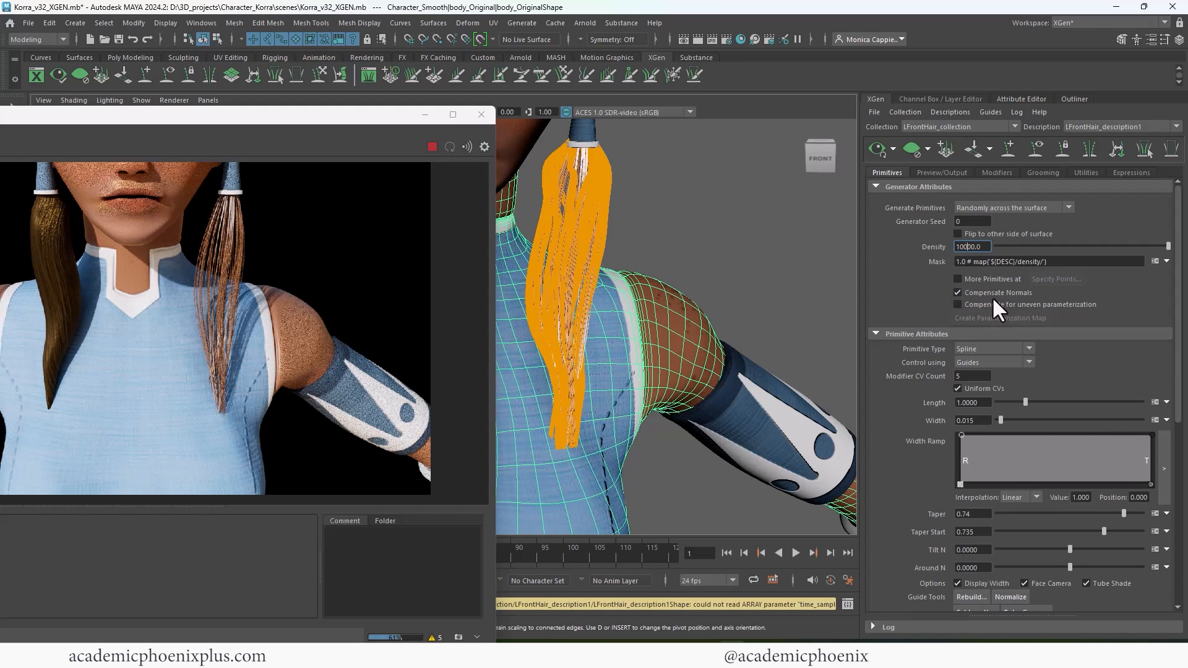
key(Return)
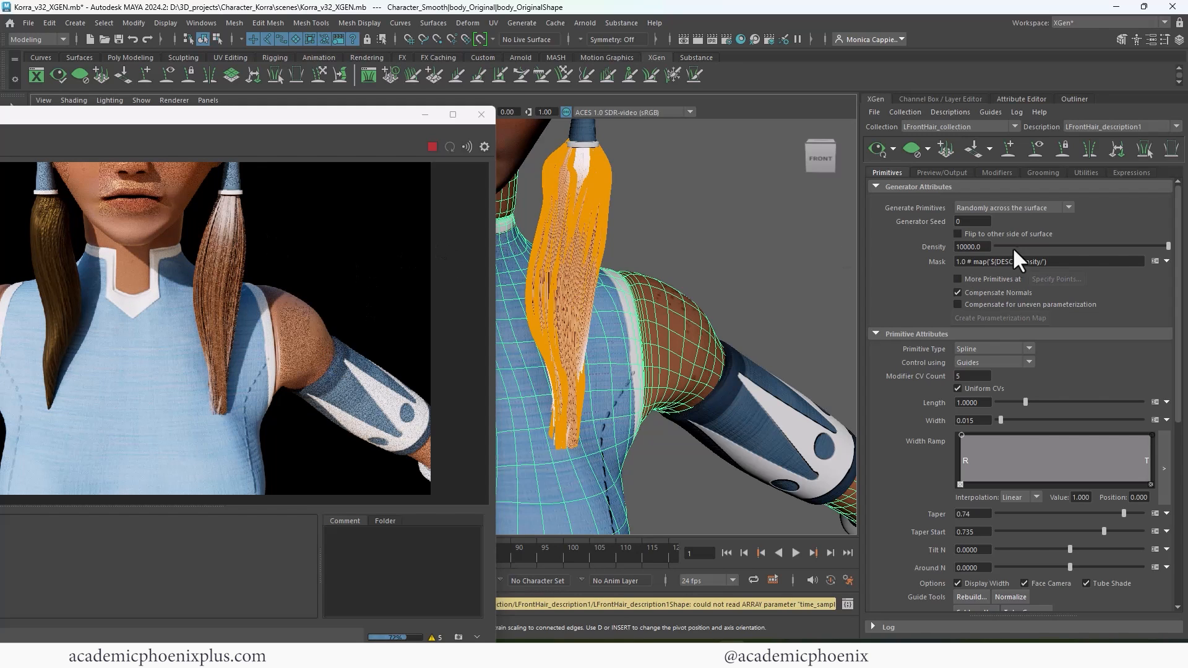
Step: Set the hair strand's generator density to 8000
click(960, 248)
drag(963, 248, 940, 255)
text(8)
key(Return)
Step: From the character's side, set the hair's taper to 0.81 and its length to 0.99
alt+drag(693, 247, 619, 214)
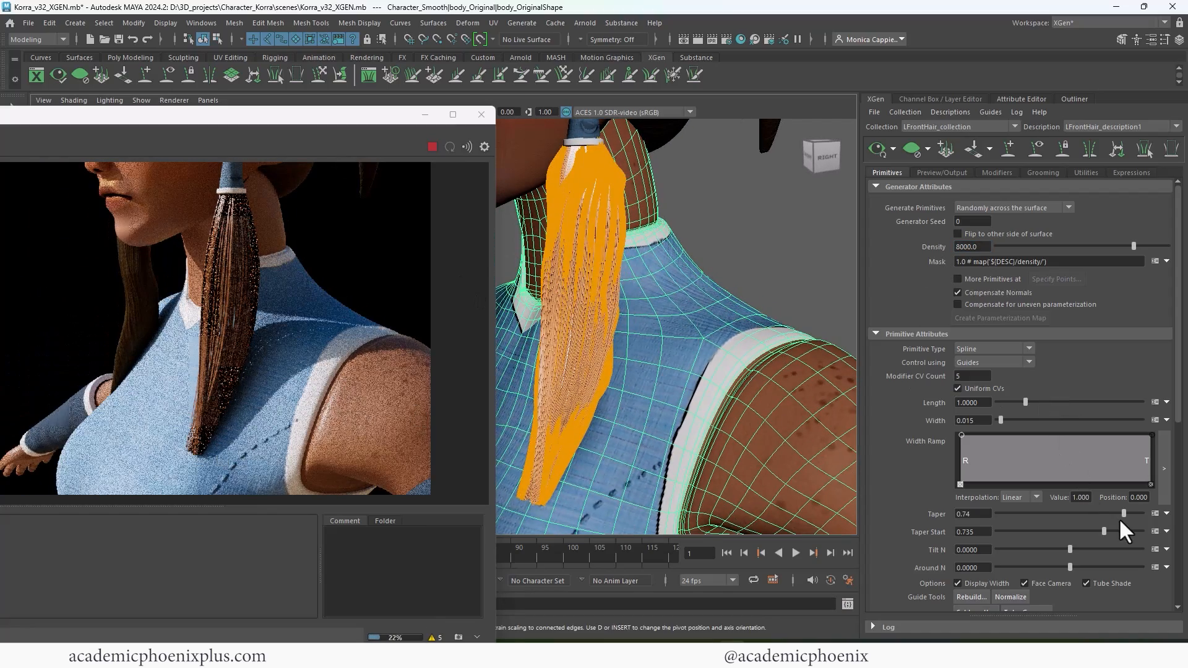
drag(1123, 513, 1126, 514)
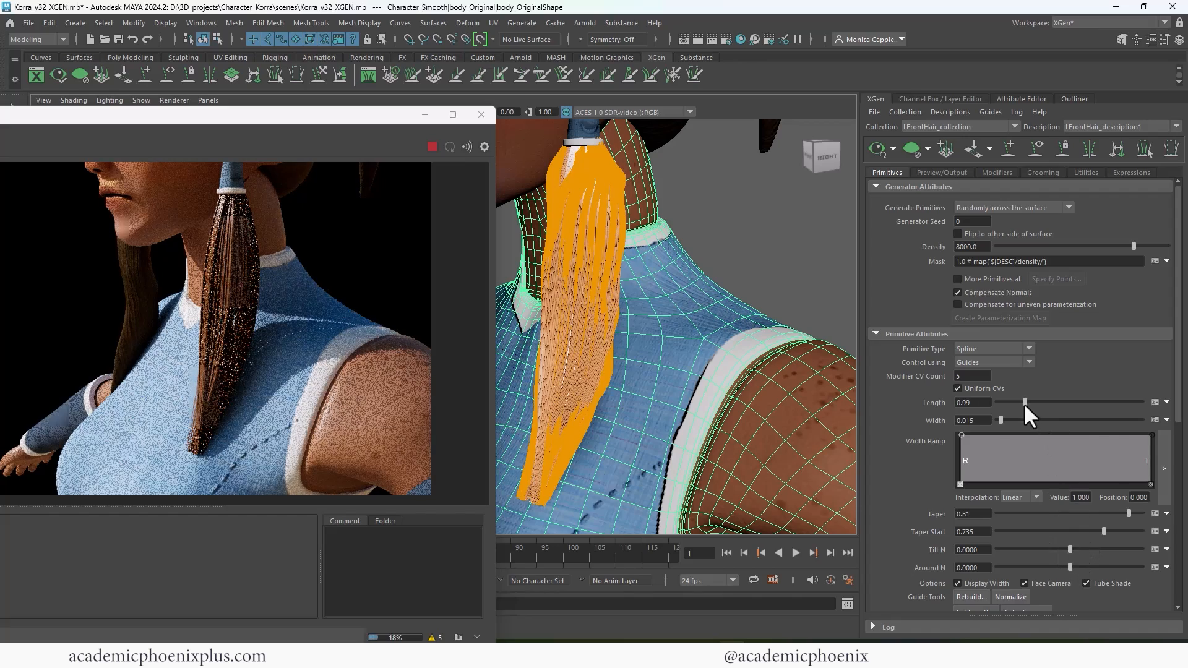
drag(1024, 403, 1040, 405)
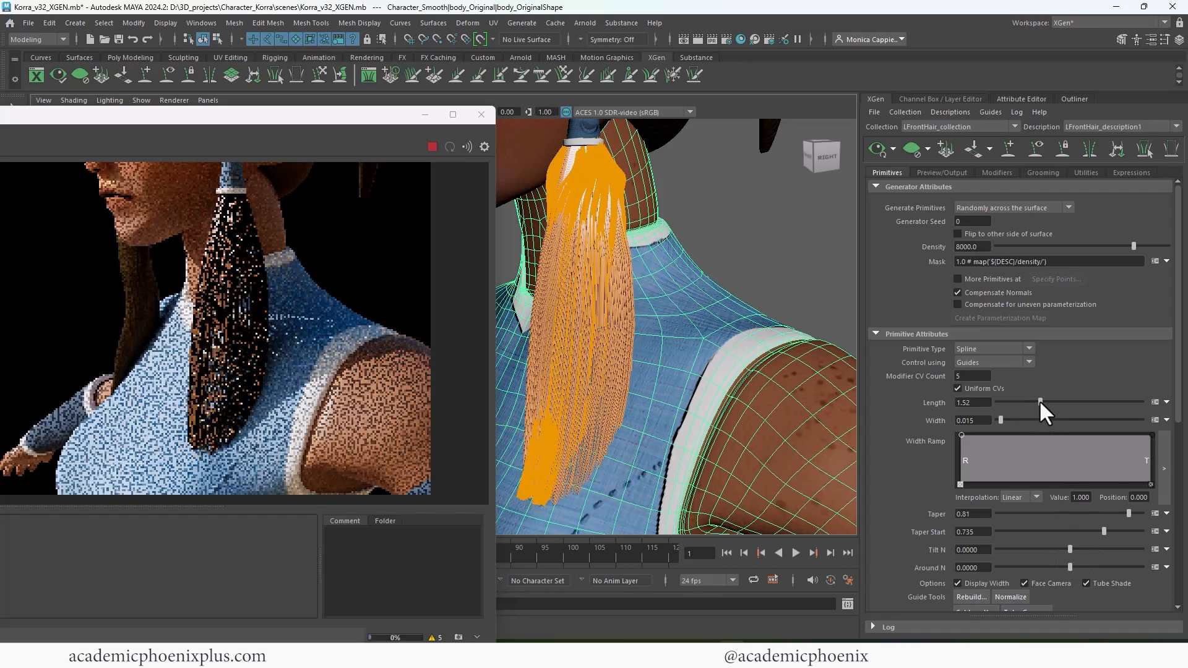
Step: Try a slight Tilt N on the hair primitives and reset Tilt N to 0
mouse_move(1071, 549)
mouse_down()
mouse_move(1091, 546)
mouse_move(1075, 561)
mouse_up()
drag(979, 550, 945, 549)
text(0)
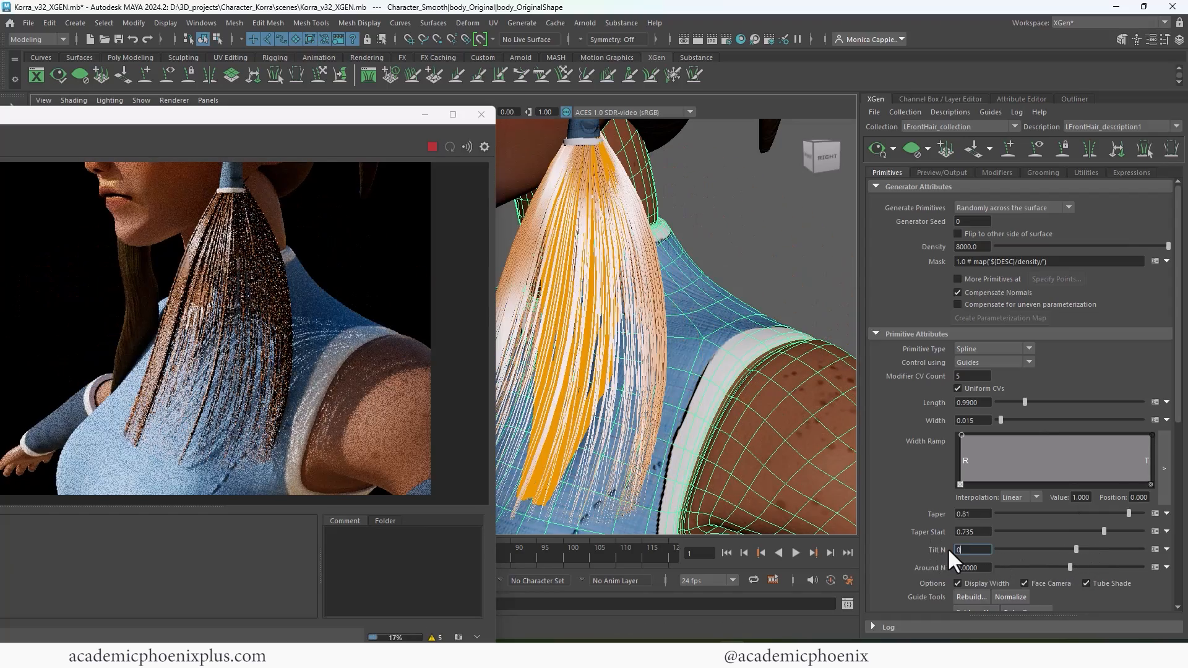
key(Return)
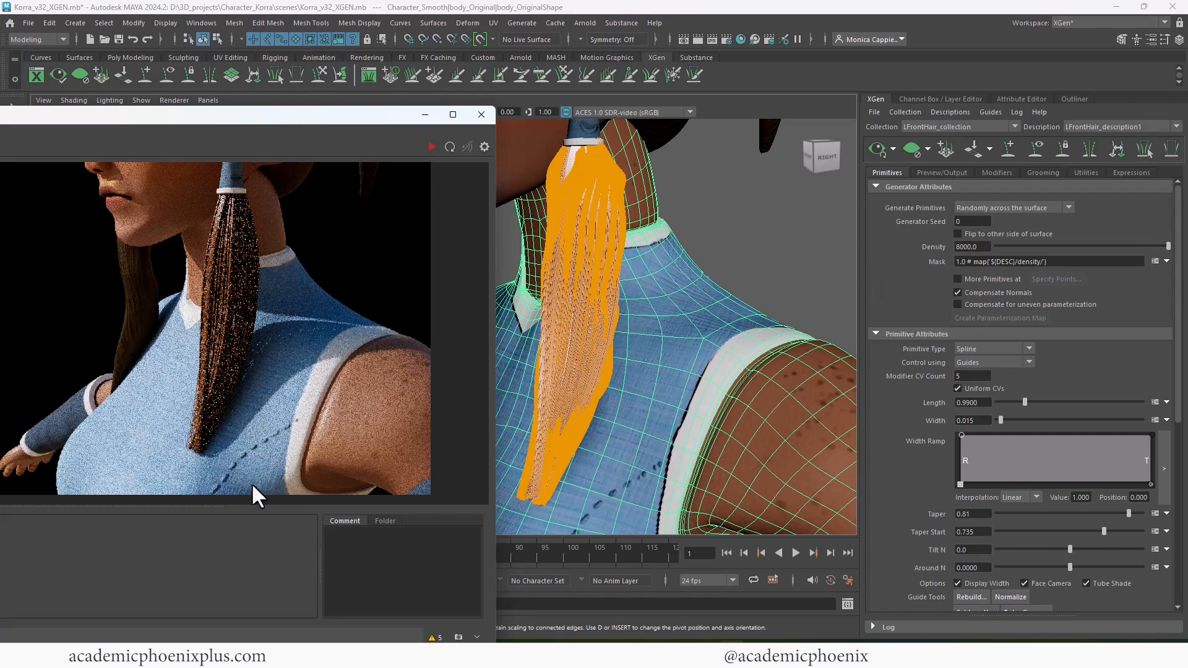
Step: Select a guide in the middle of the strand and scale it along its vertical axis
click(607, 172)
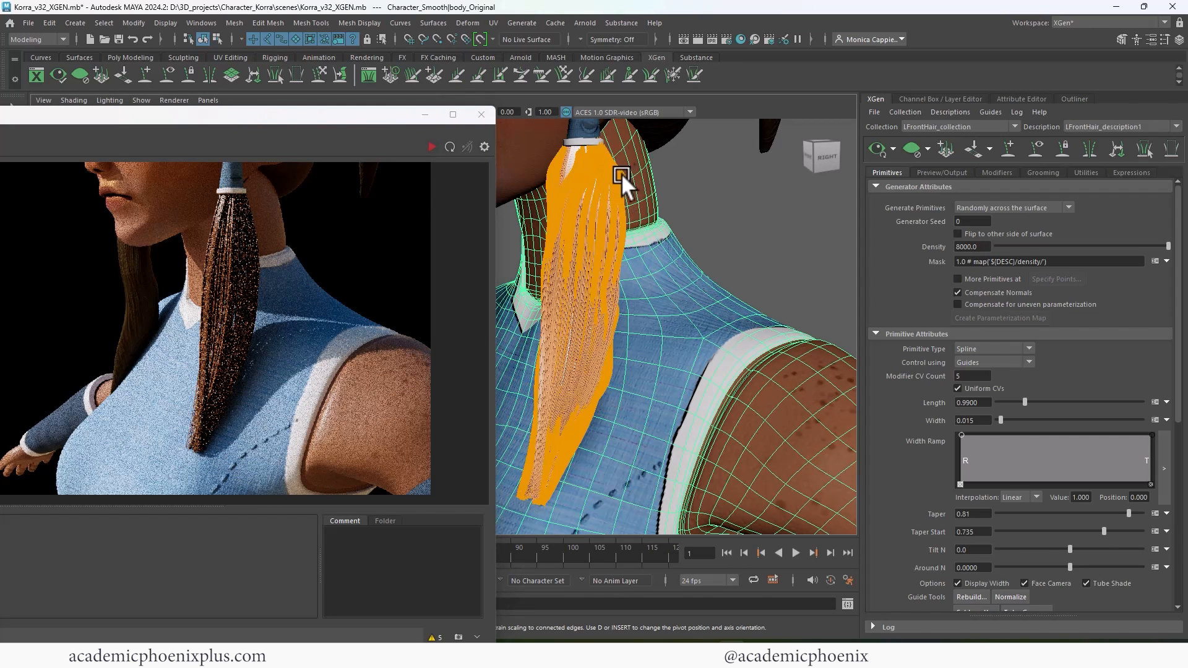
click(618, 175)
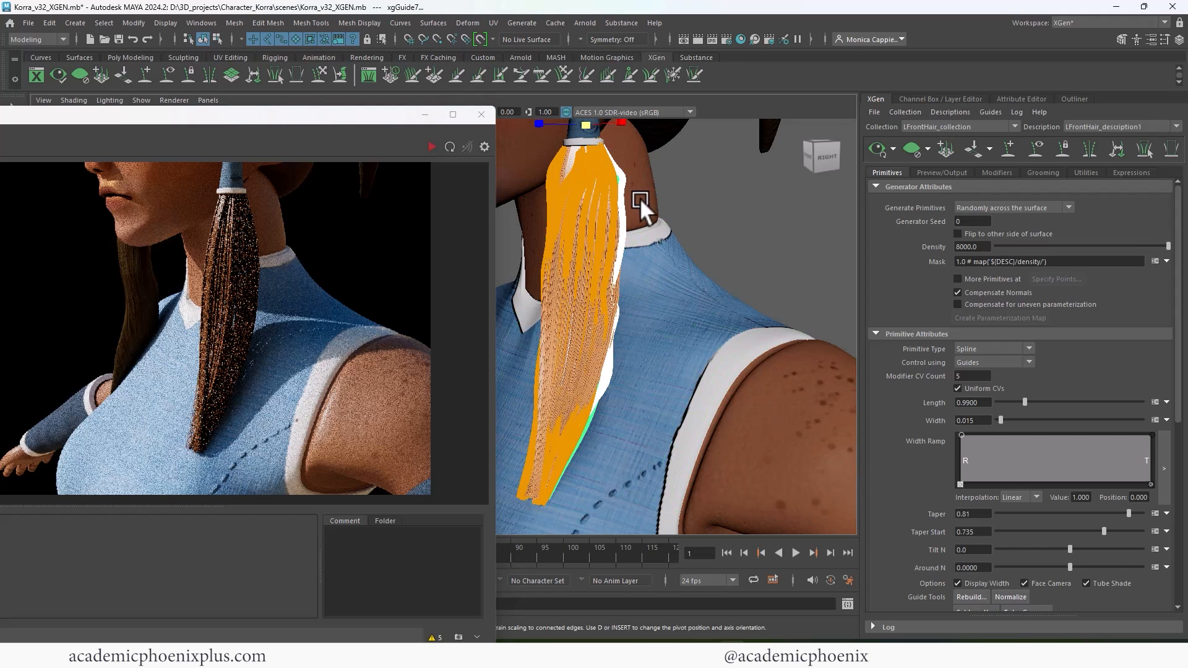
alt+middle_drag(633, 148, 650, 271)
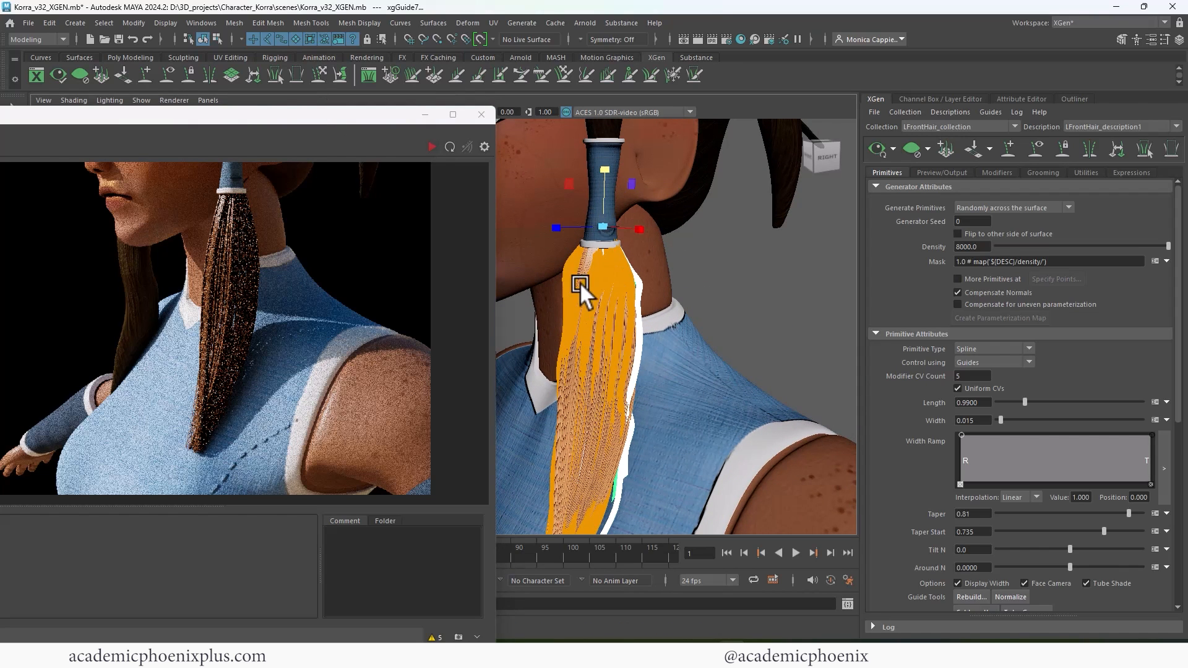
click(567, 263)
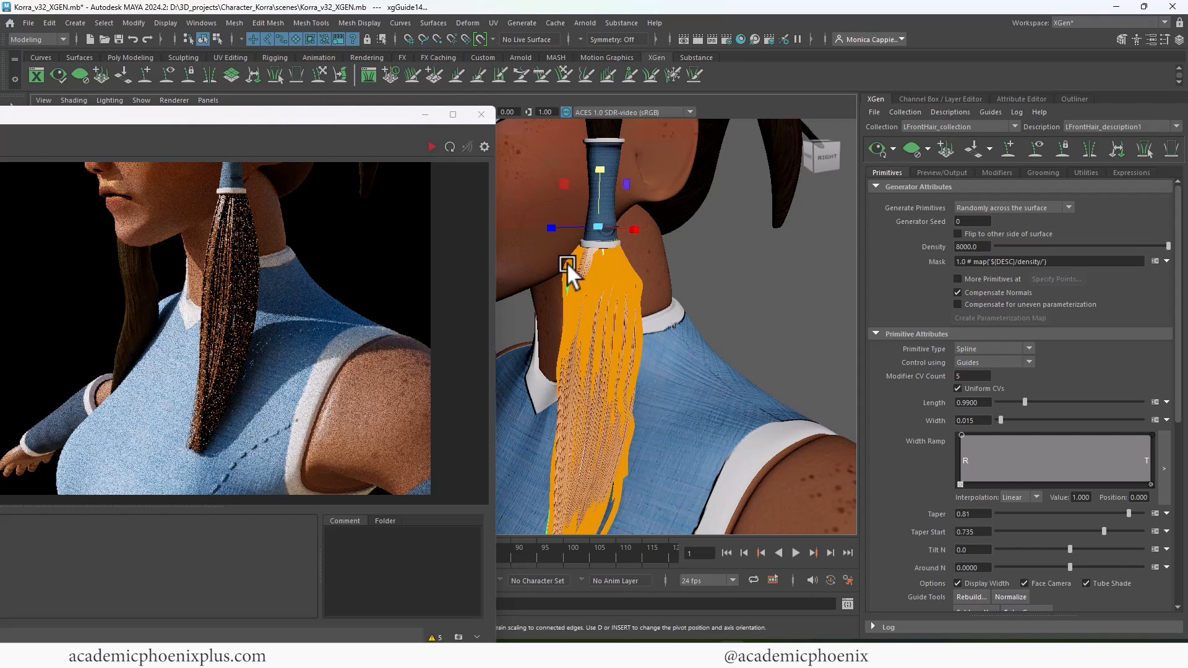
click(618, 273)
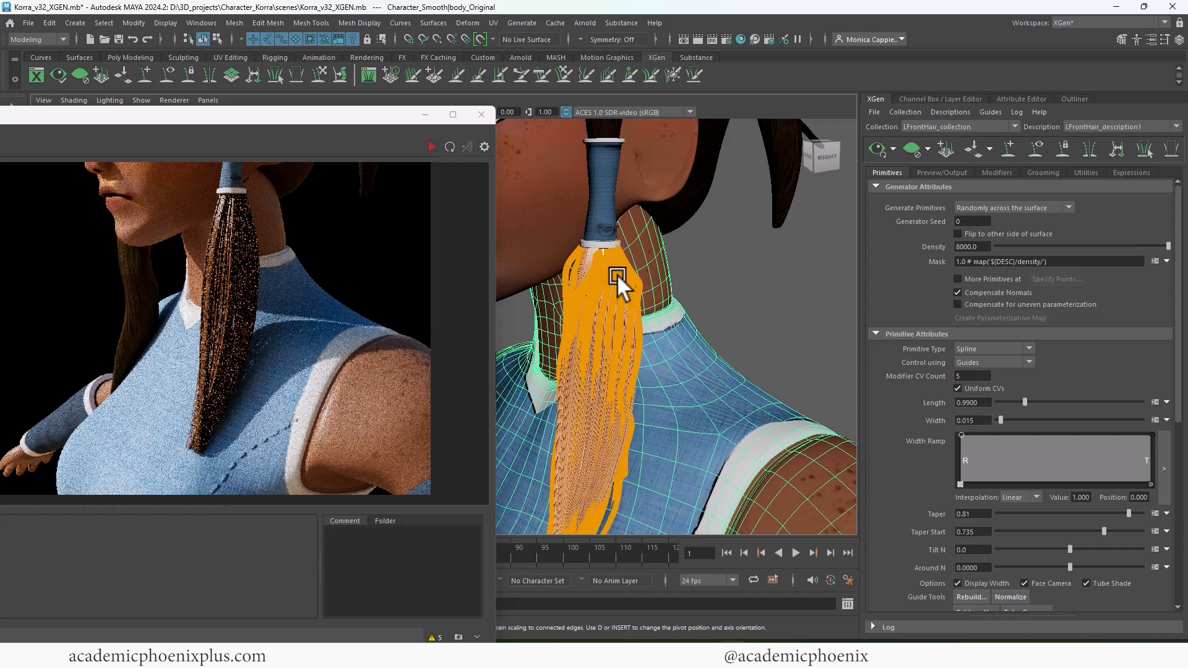
click(594, 334)
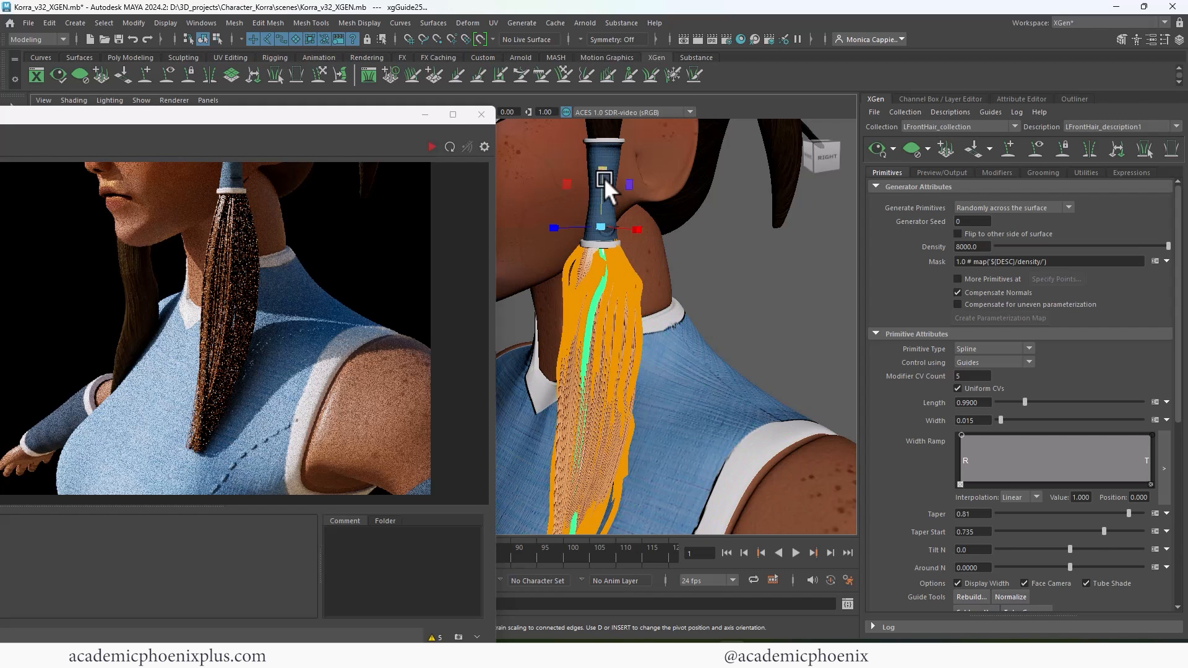
drag(604, 177, 607, 156)
Step: Rerun the Arnold render to examine the whole strand from the side, and close the render window
click(435, 148)
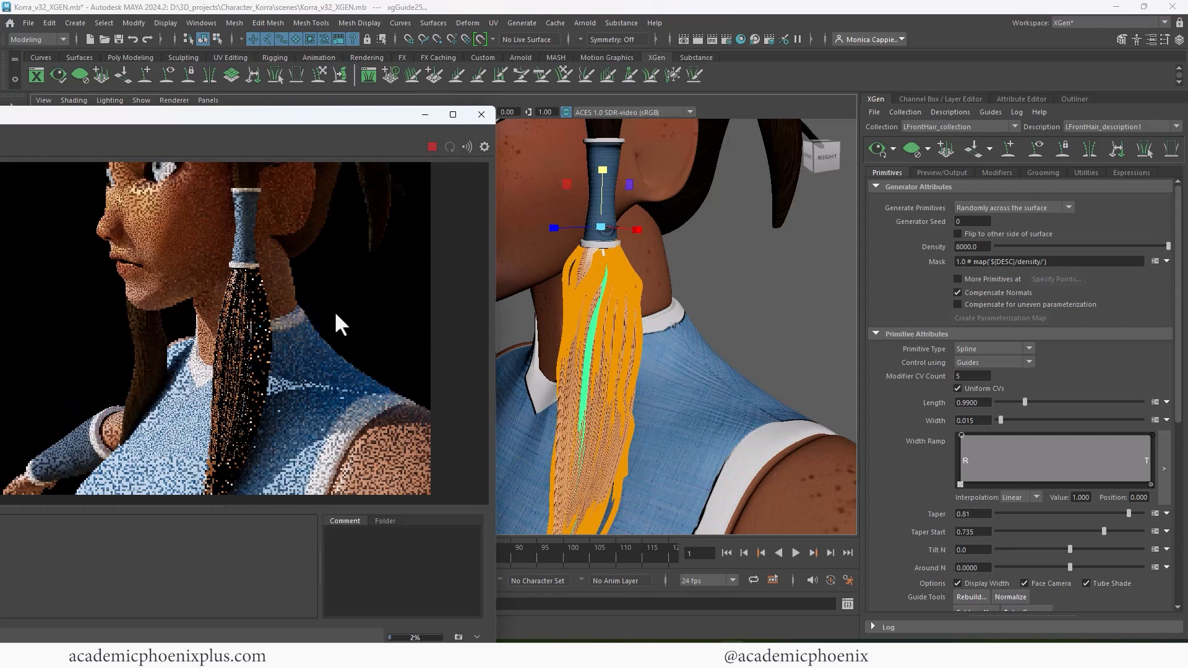
alt+middle_drag(700, 342, 690, 249)
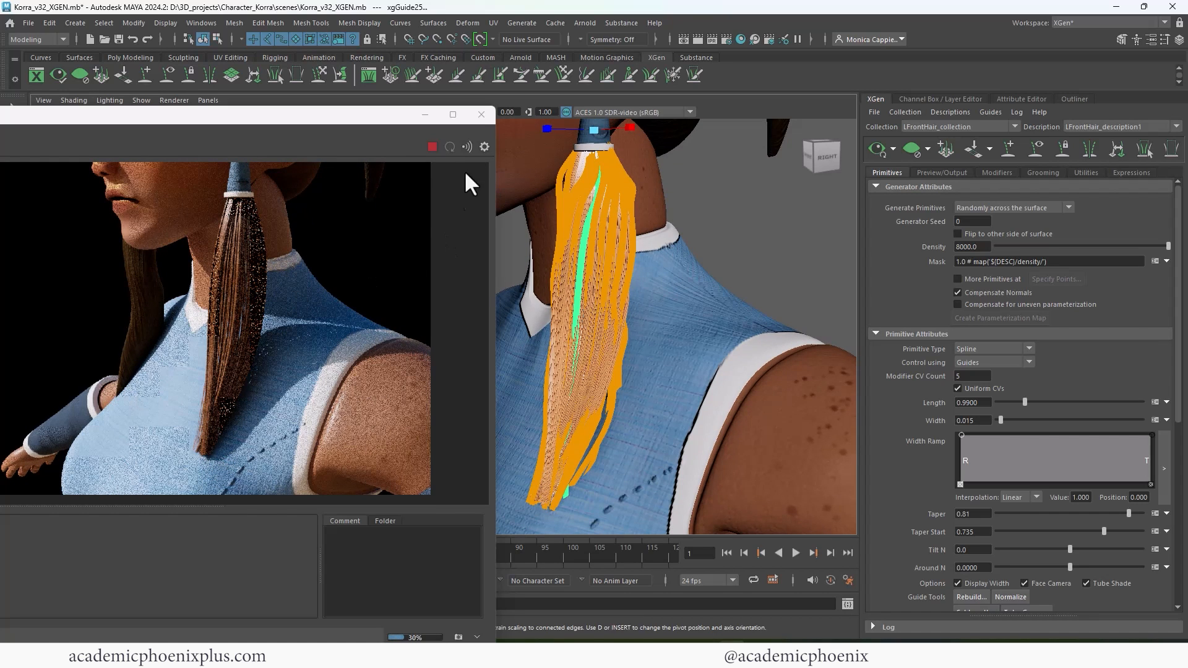
click(481, 115)
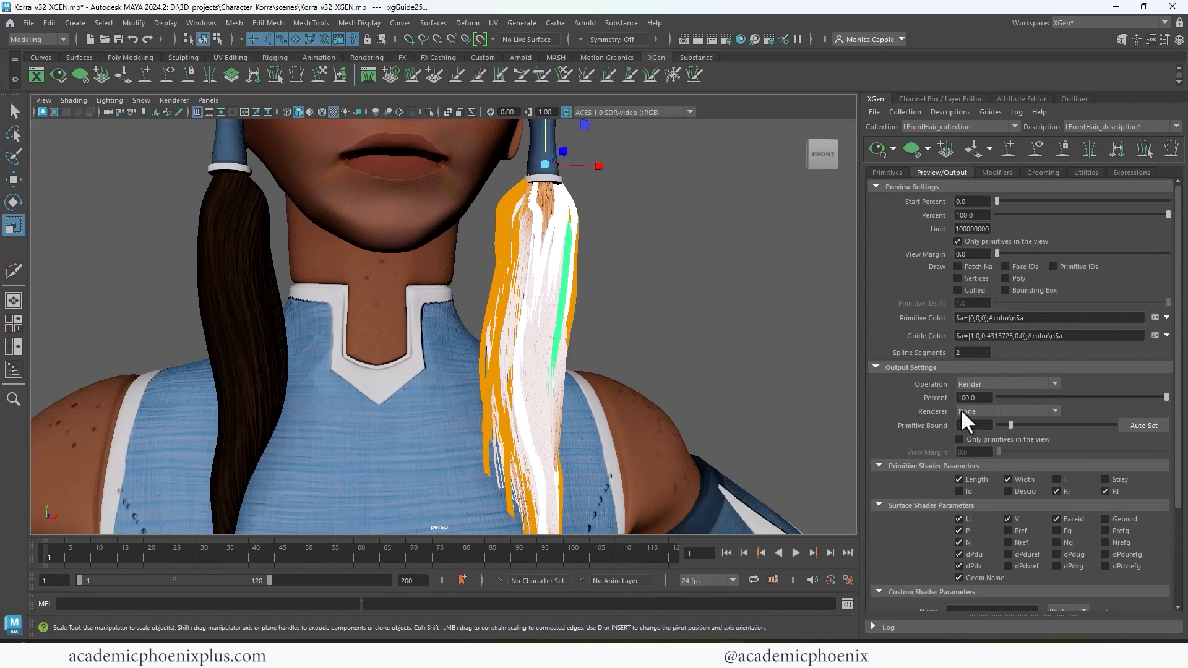
Step: Set the description's output renderer to Arnold Renderer and lower the preview percent to 40.725
click(978, 411)
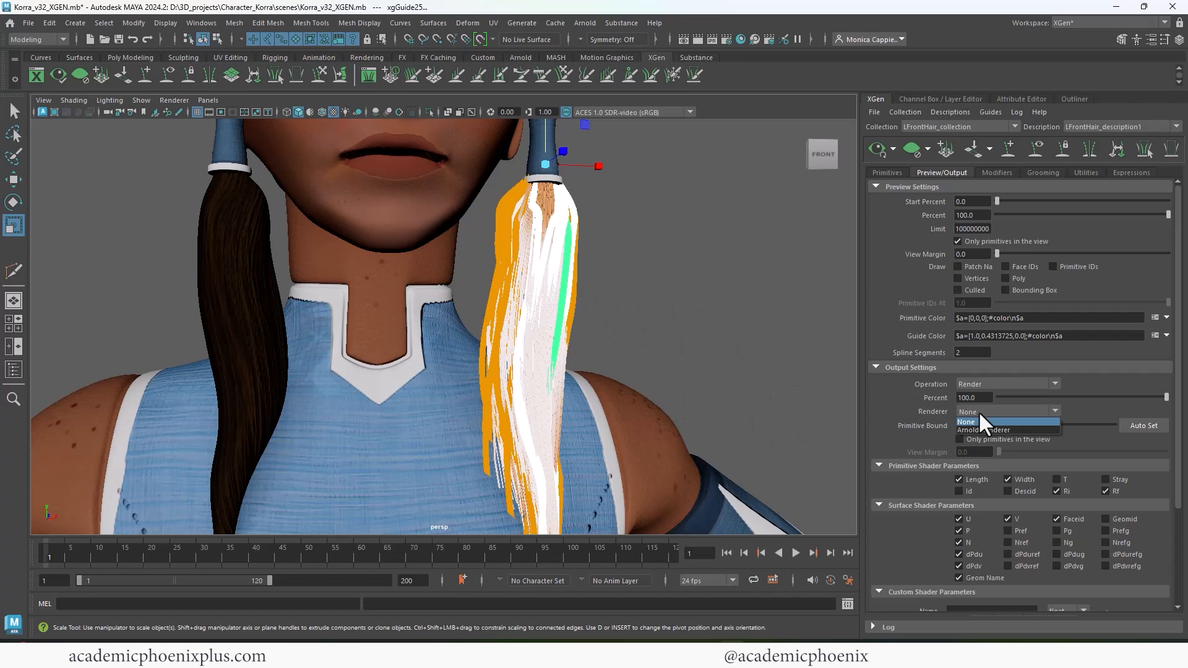
click(981, 429)
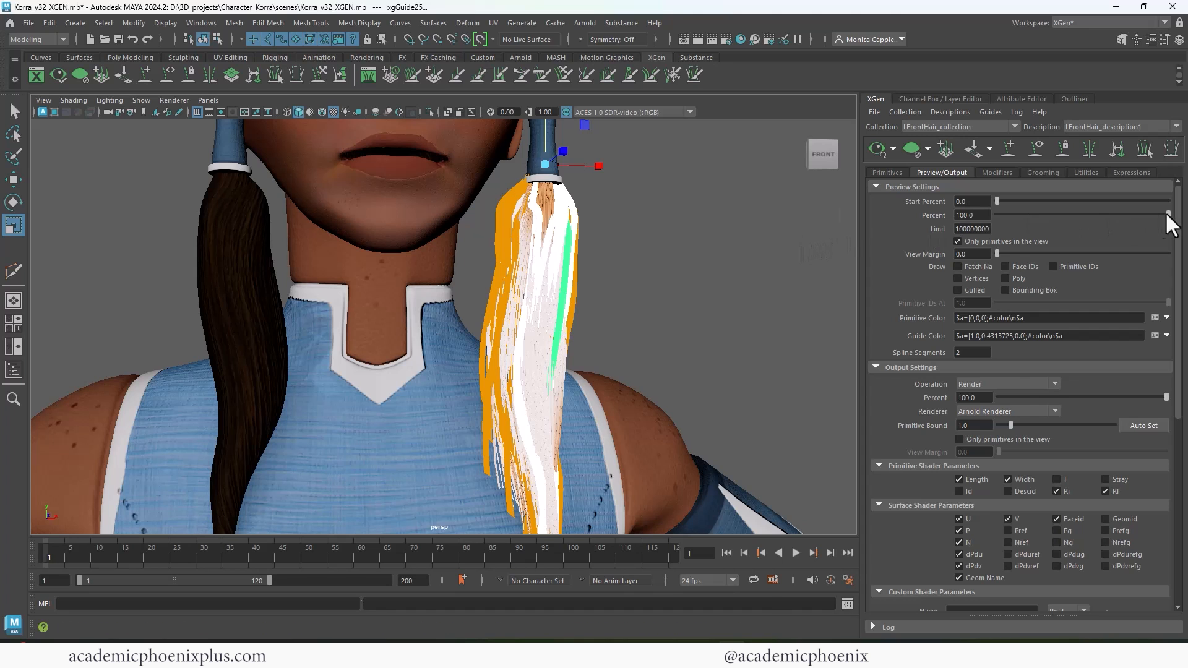
drag(1167, 214, 1064, 214)
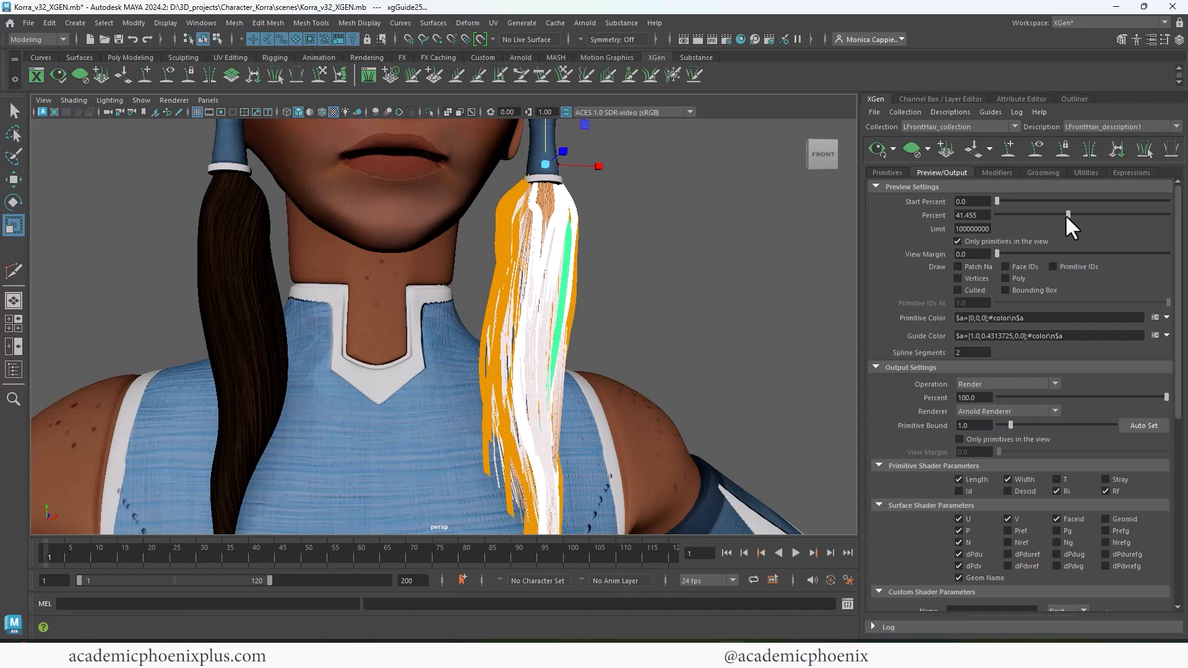
Step: Run a front-view Arnold test render of the strand to check its coverage, and close the render window
click(698, 40)
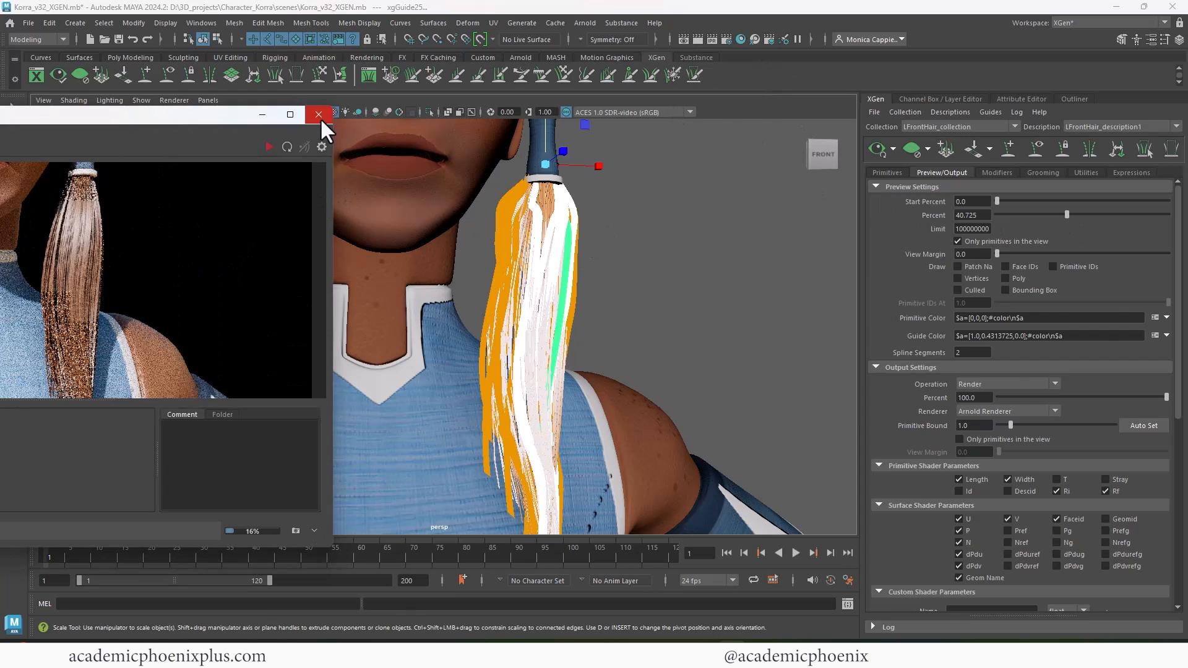
click(319, 114)
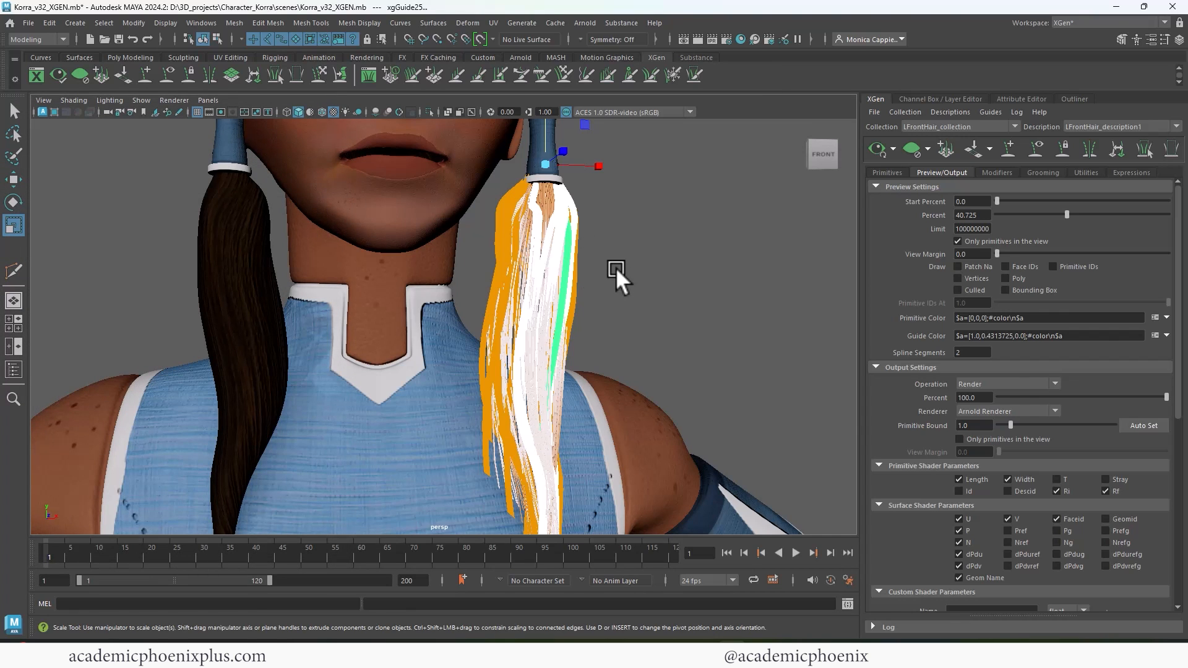
Step: Try to add a Noise modifier to the LFrontHair description
click(997, 173)
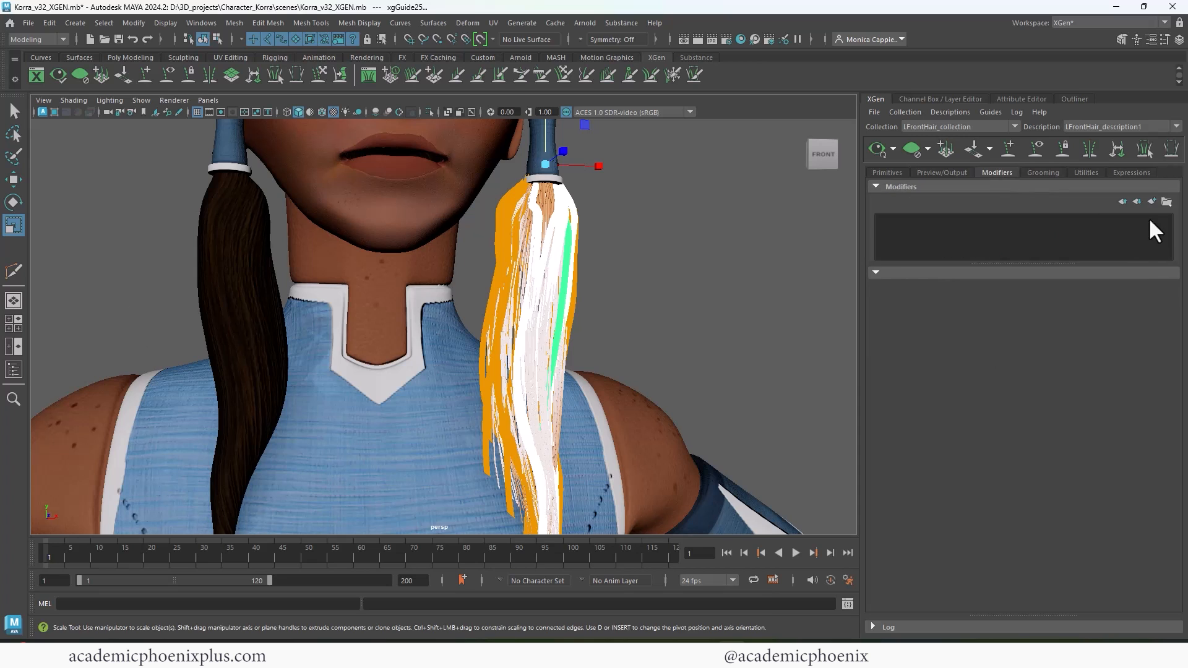
click(1151, 202)
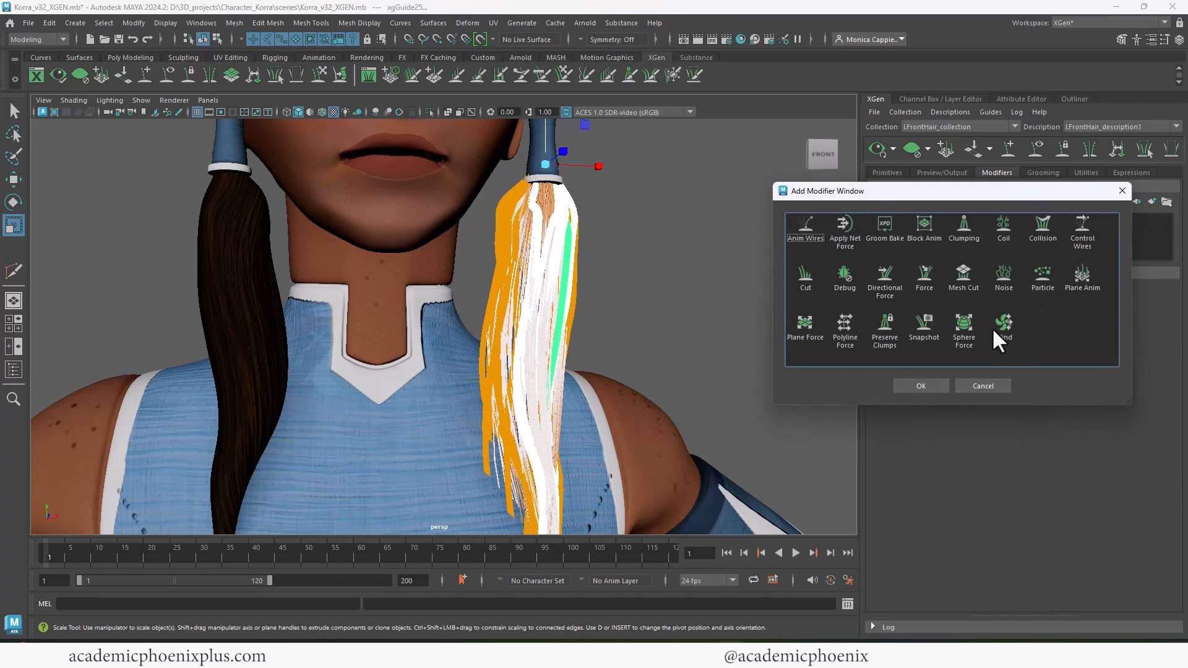
click(1004, 276)
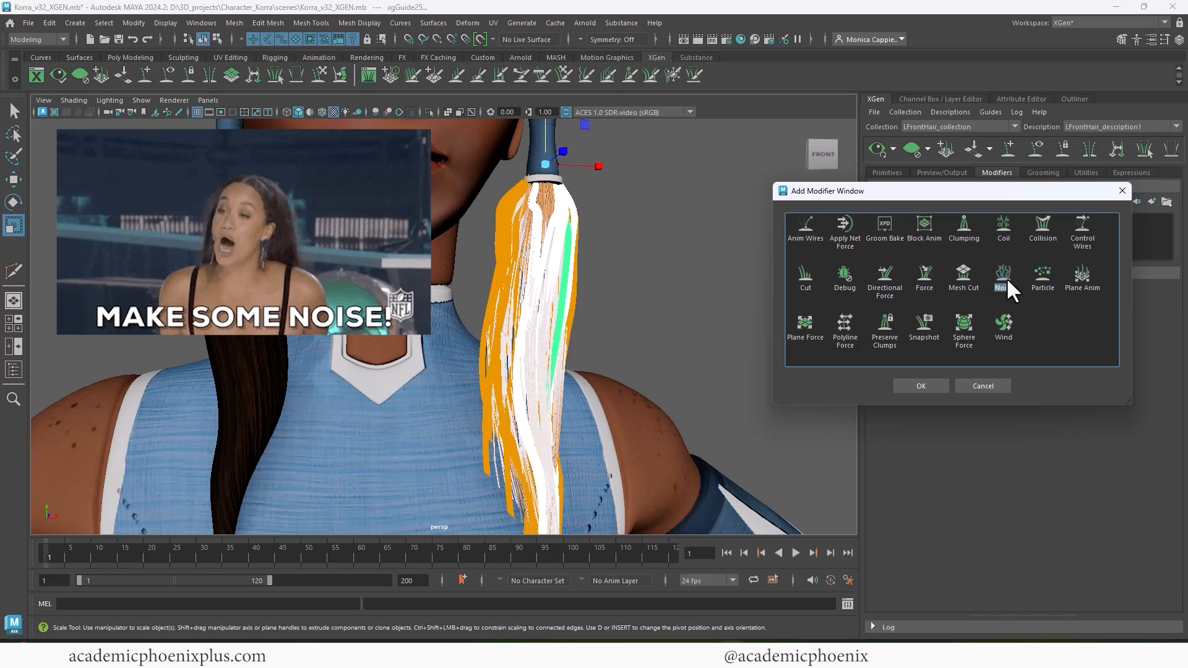
drag(995, 192, 995, 229)
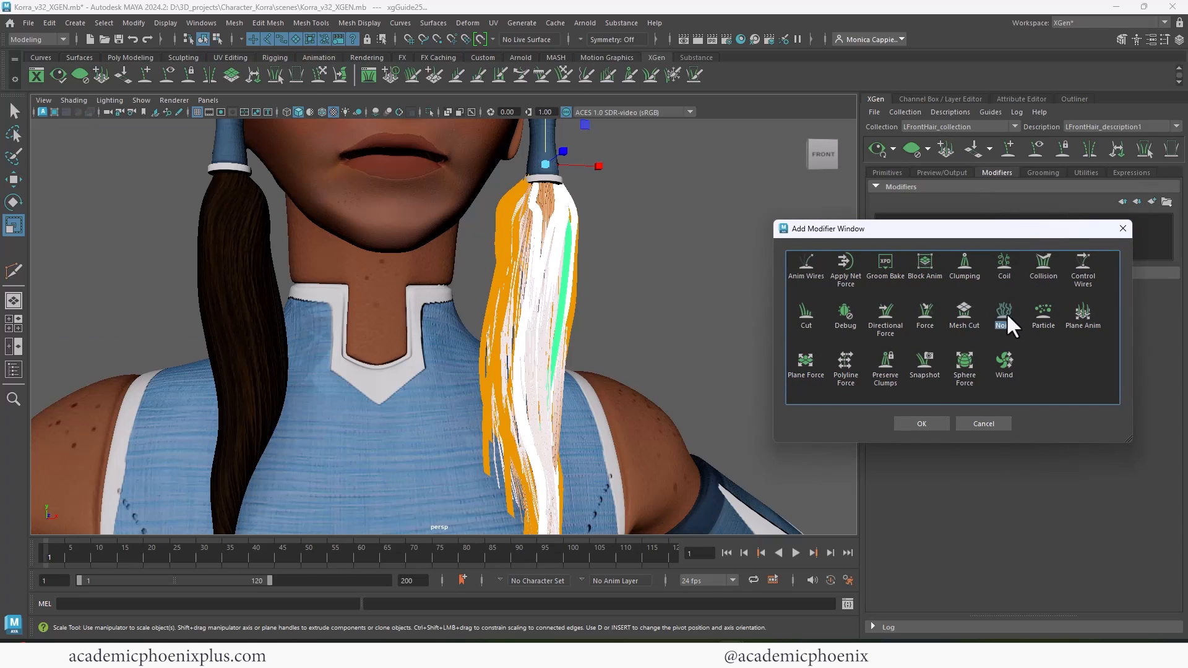
click(921, 423)
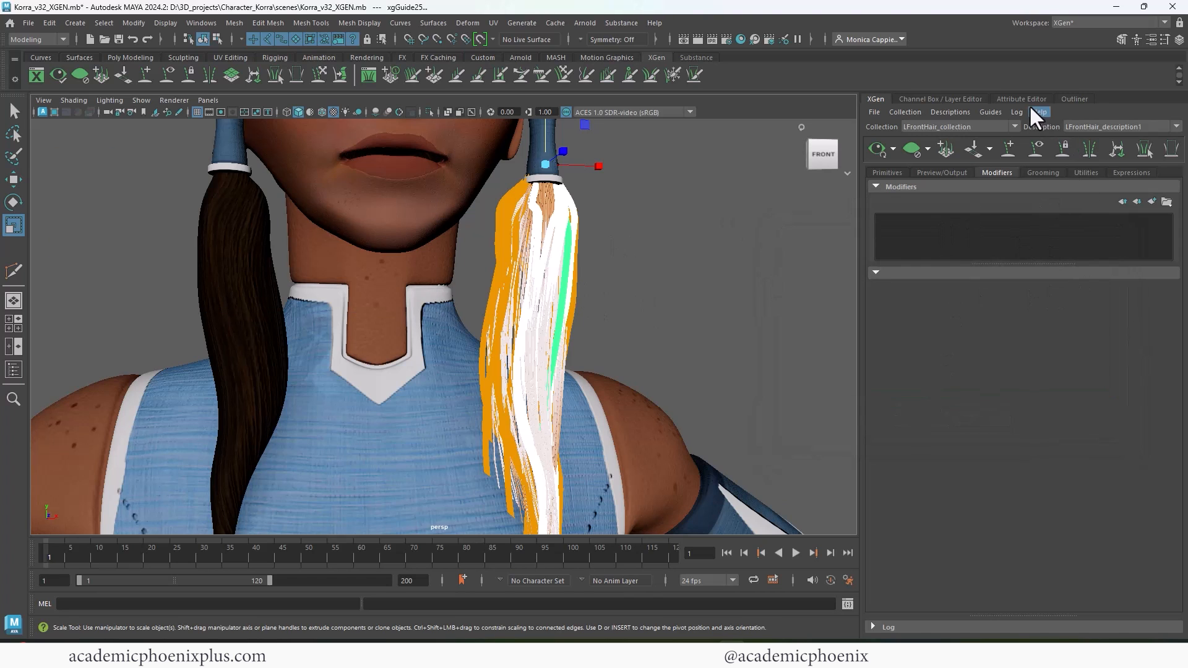
Step: Select LFrontHair_collection in the scene hierarchy and add a Noise modifier to its description
click(1074, 99)
click(944, 497)
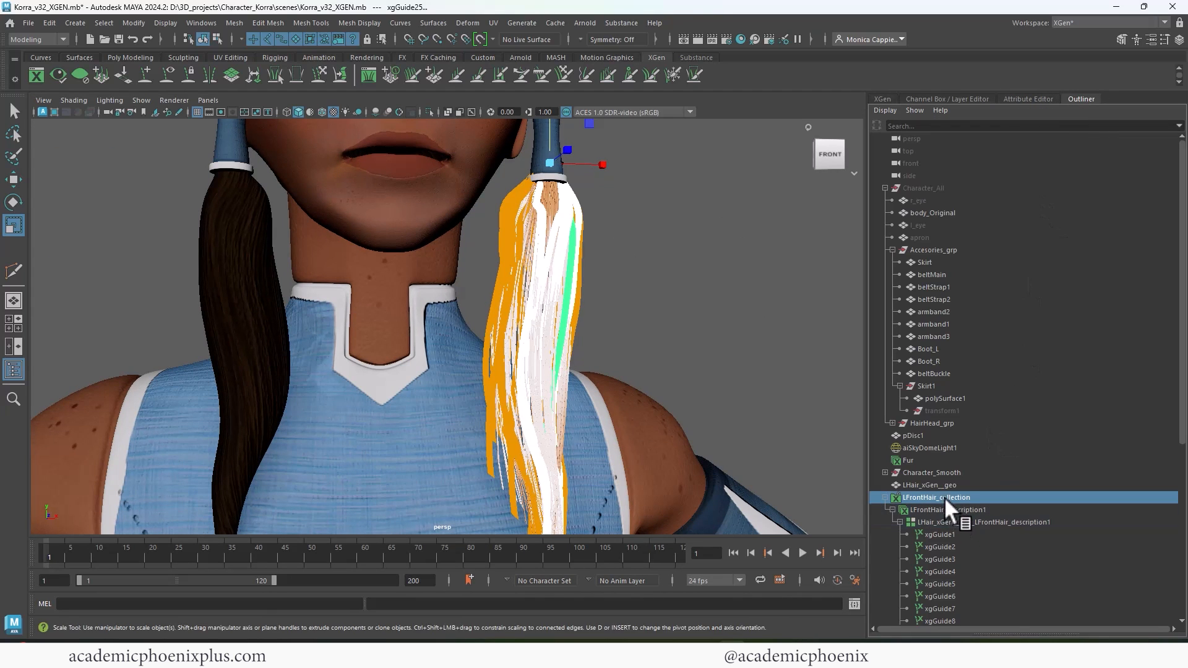
click(882, 99)
click(1151, 202)
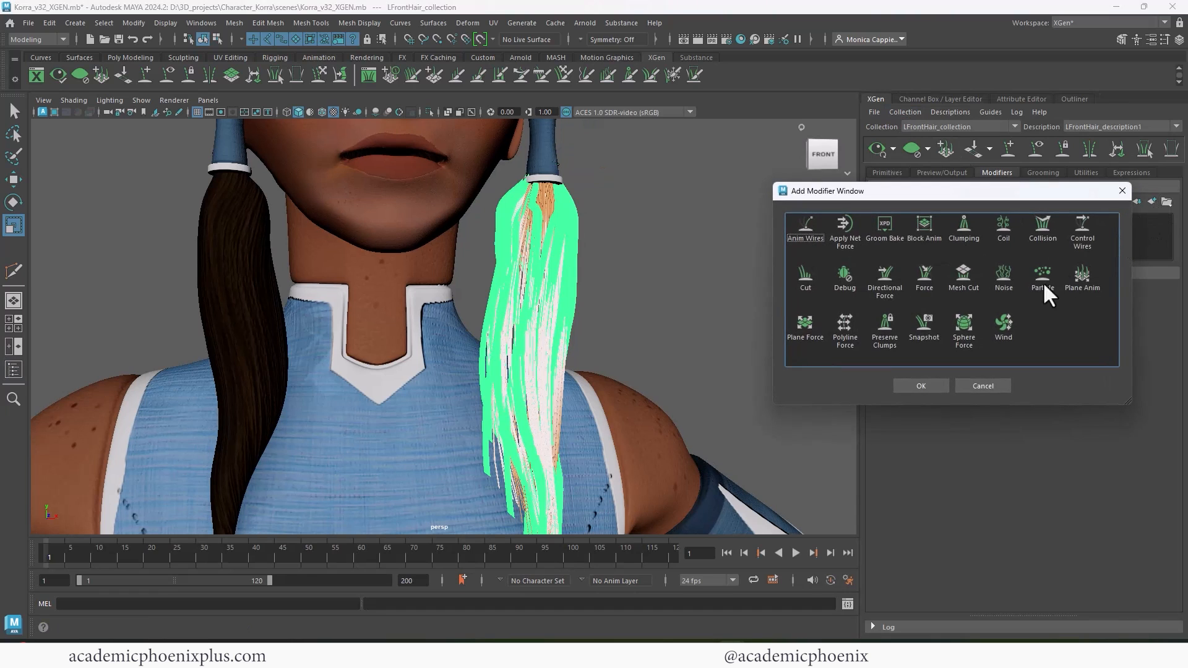
double_click(1002, 280)
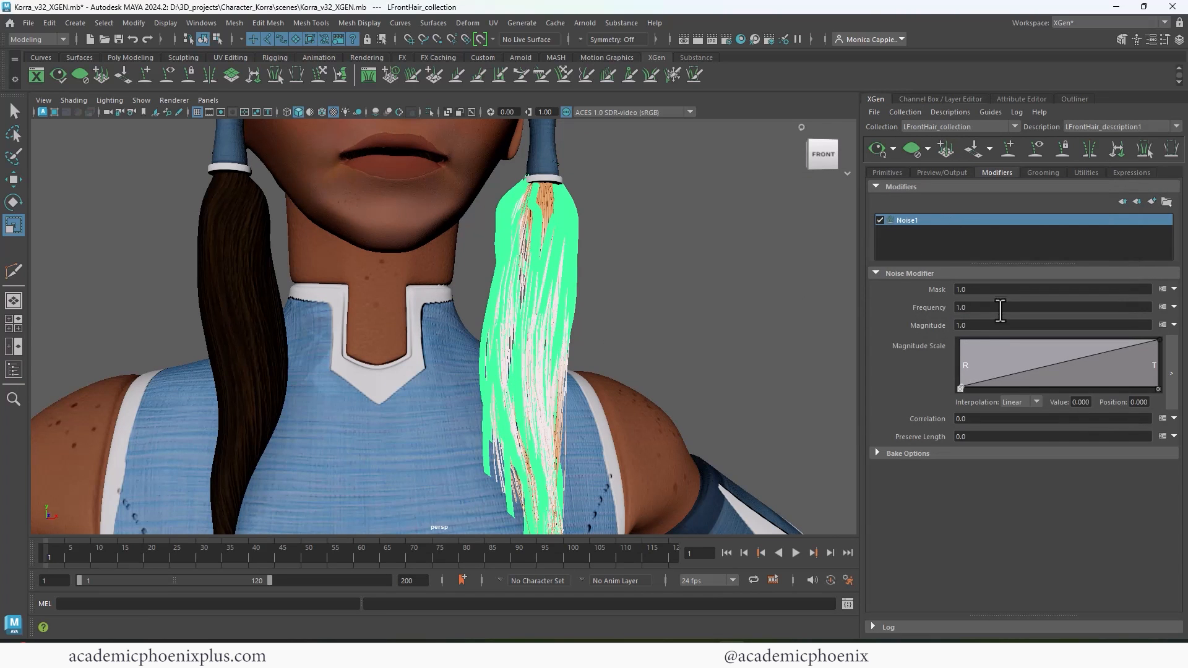
Step: Set the Noise modifier's frequency to 52 and check the strand in an Arnold test render, closing the render window
double_click(984, 307)
text(52)
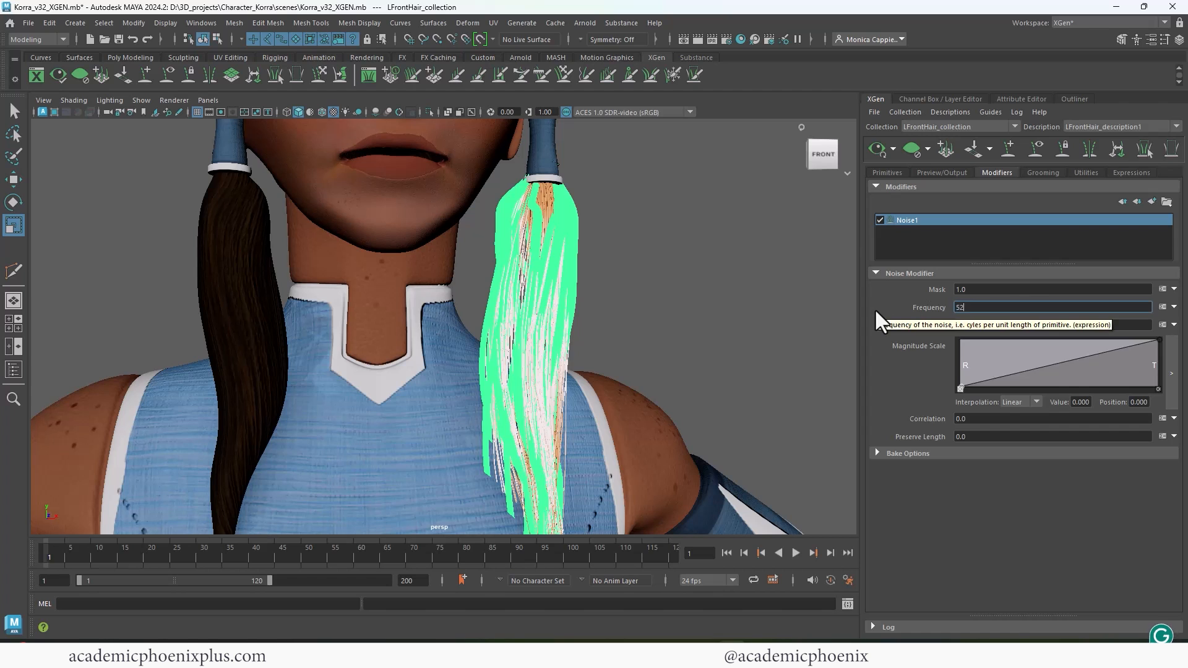
key(Return)
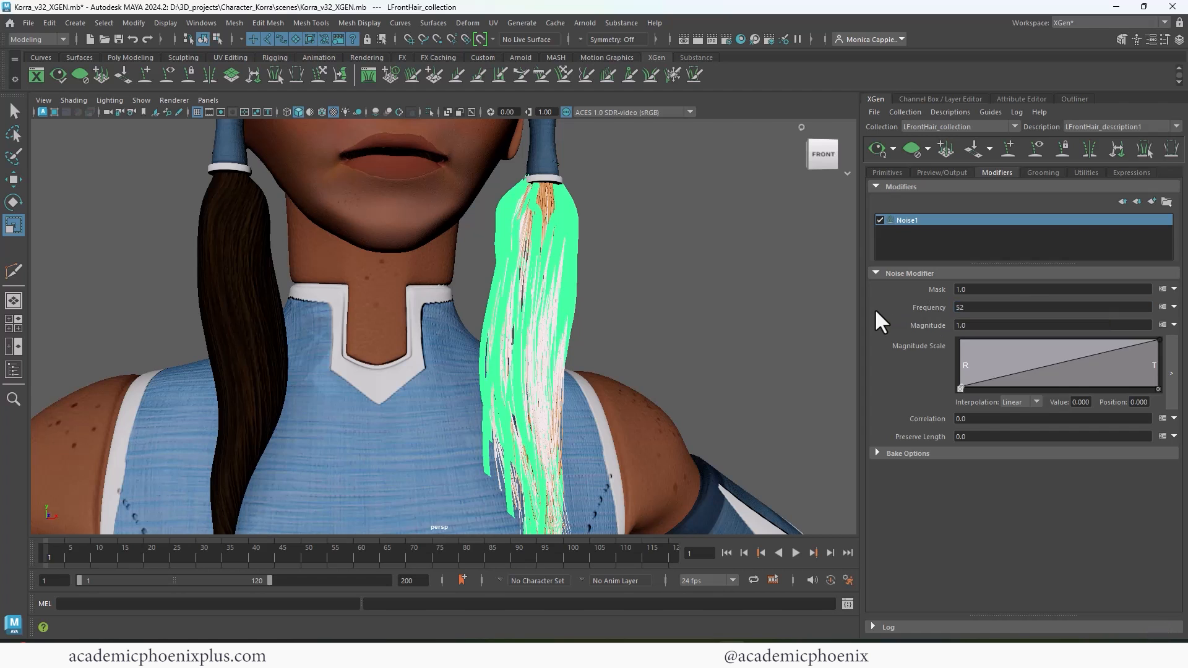
click(698, 38)
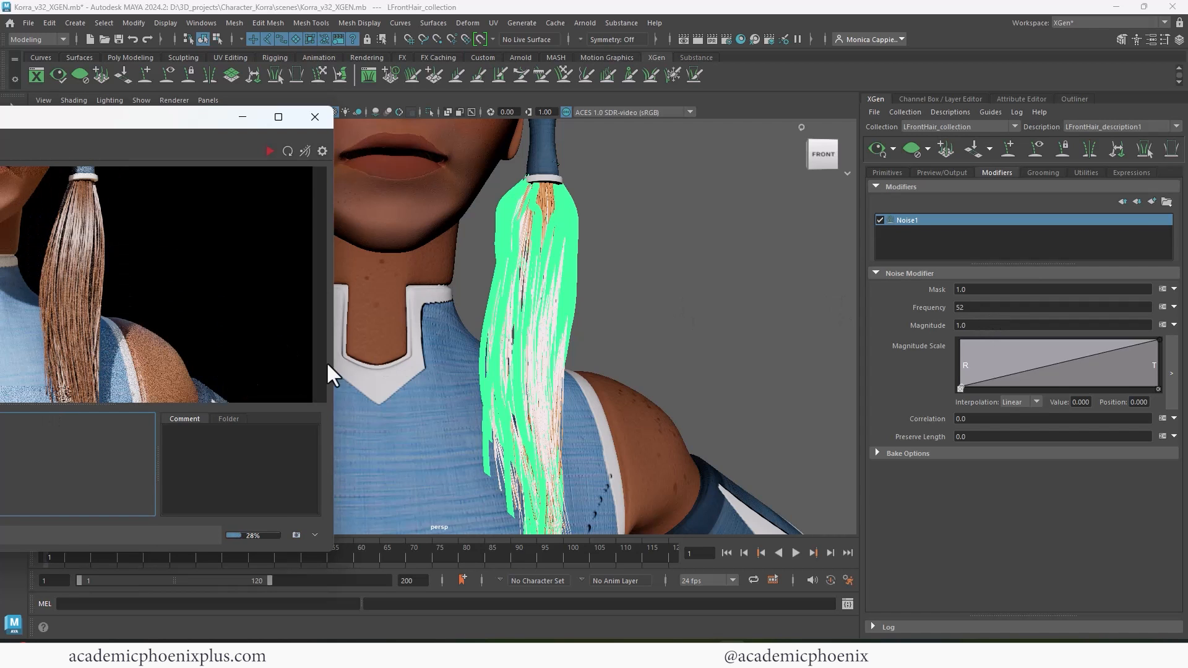
click(315, 117)
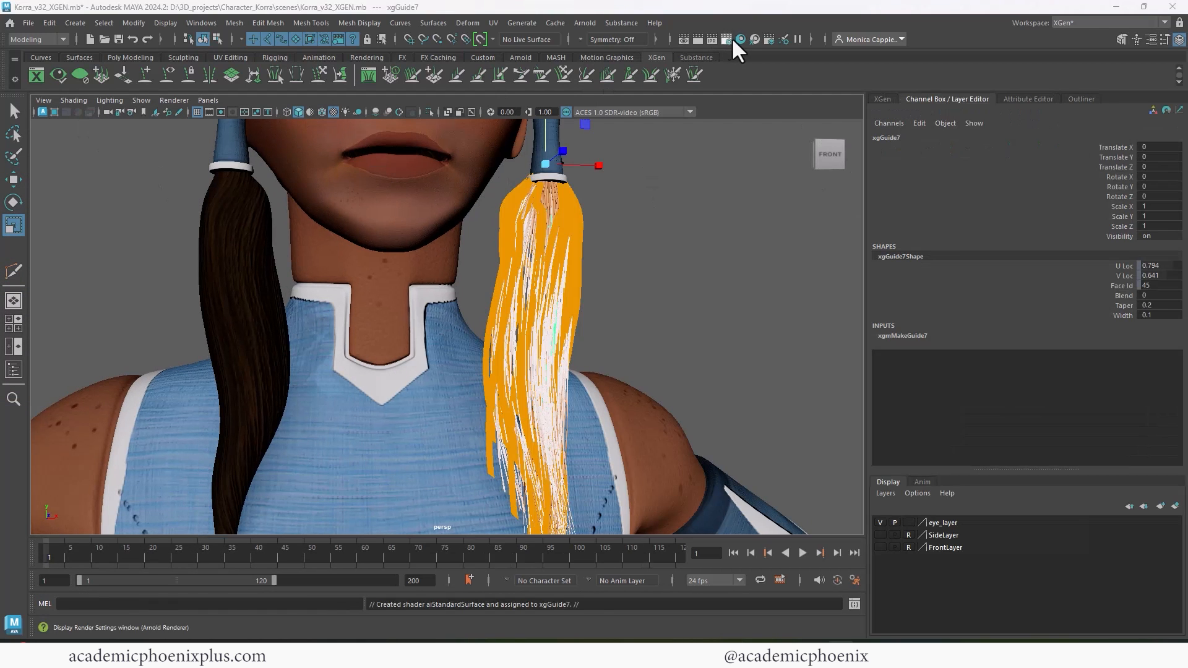
Step: Delete the unused shading nodes in Hypershade and select the hairPhysicalShader2 material
click(739, 38)
click(80, 54)
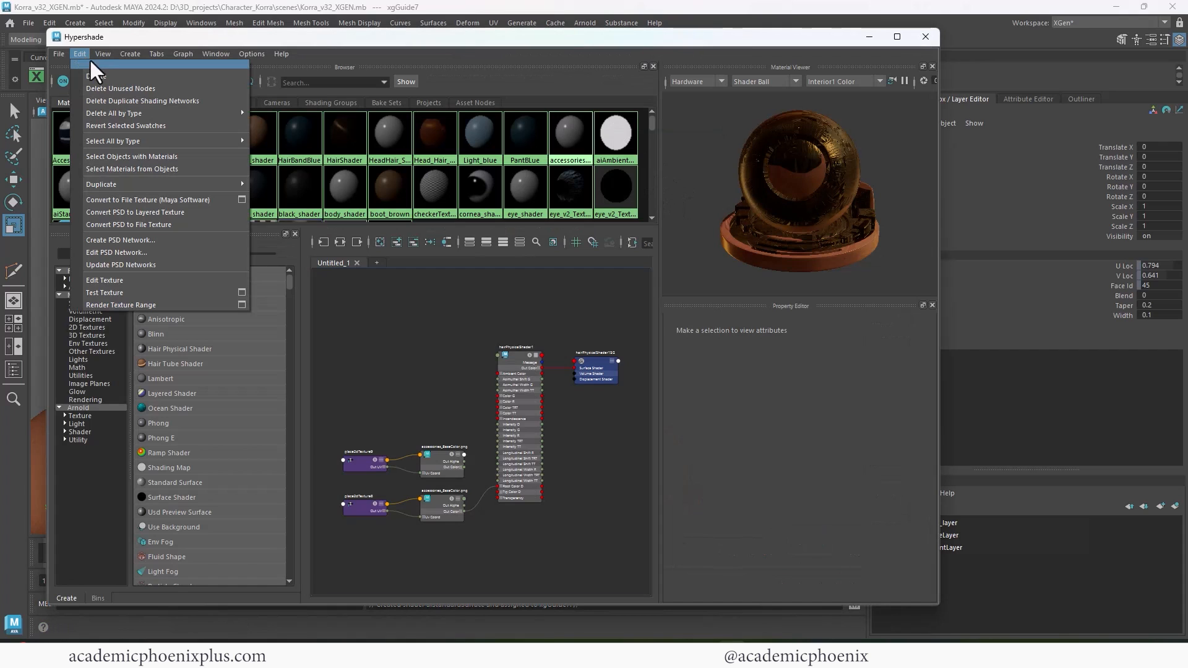
click(120, 88)
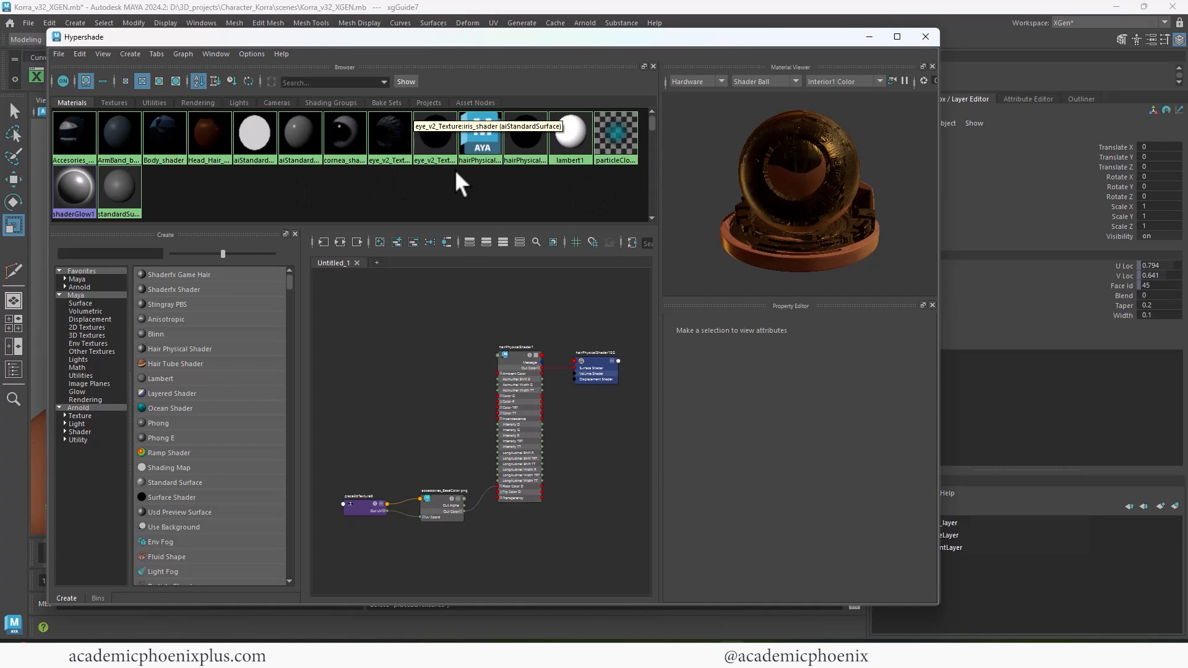
click(478, 136)
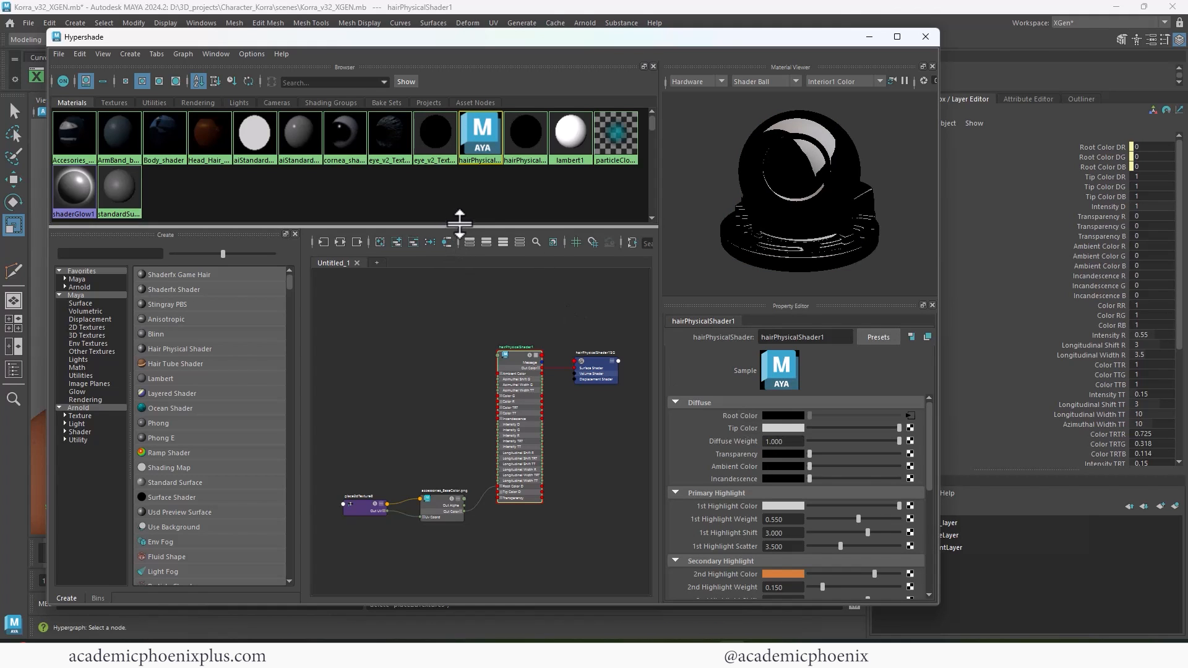
click(524, 133)
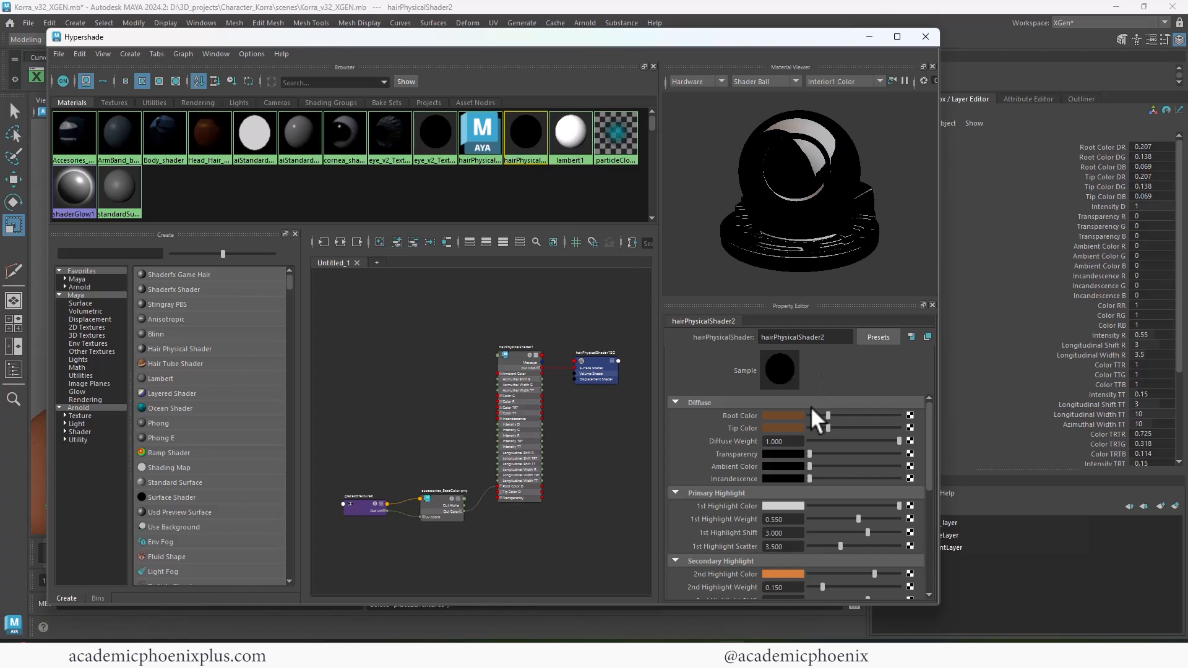
Step: Set hairPhysicalShader2's root color to magenta and its tip color to blue, and minimize Hypershade
drag(829, 415, 849, 415)
click(789, 414)
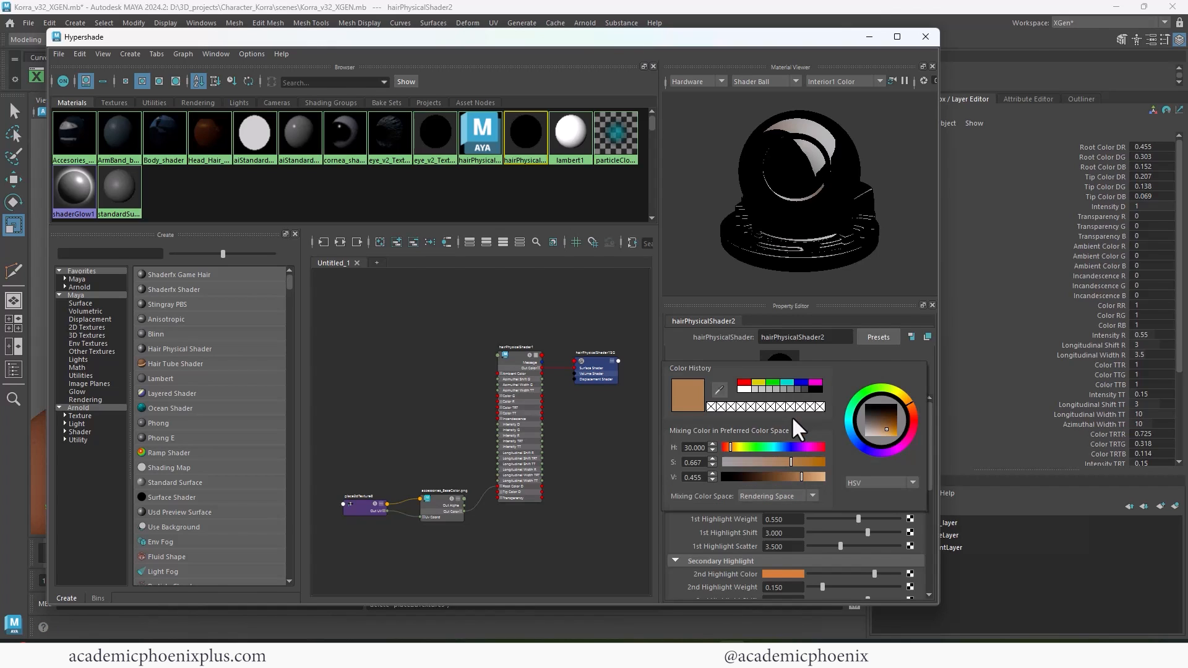
click(800, 402)
click(786, 428)
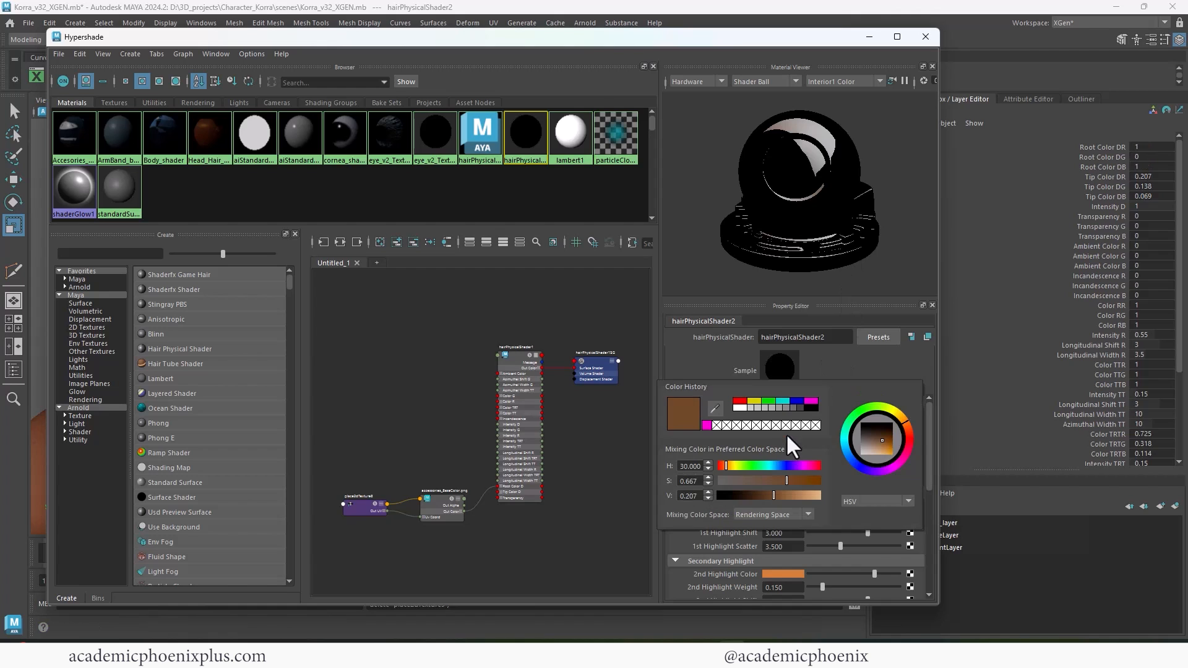
click(797, 401)
click(870, 36)
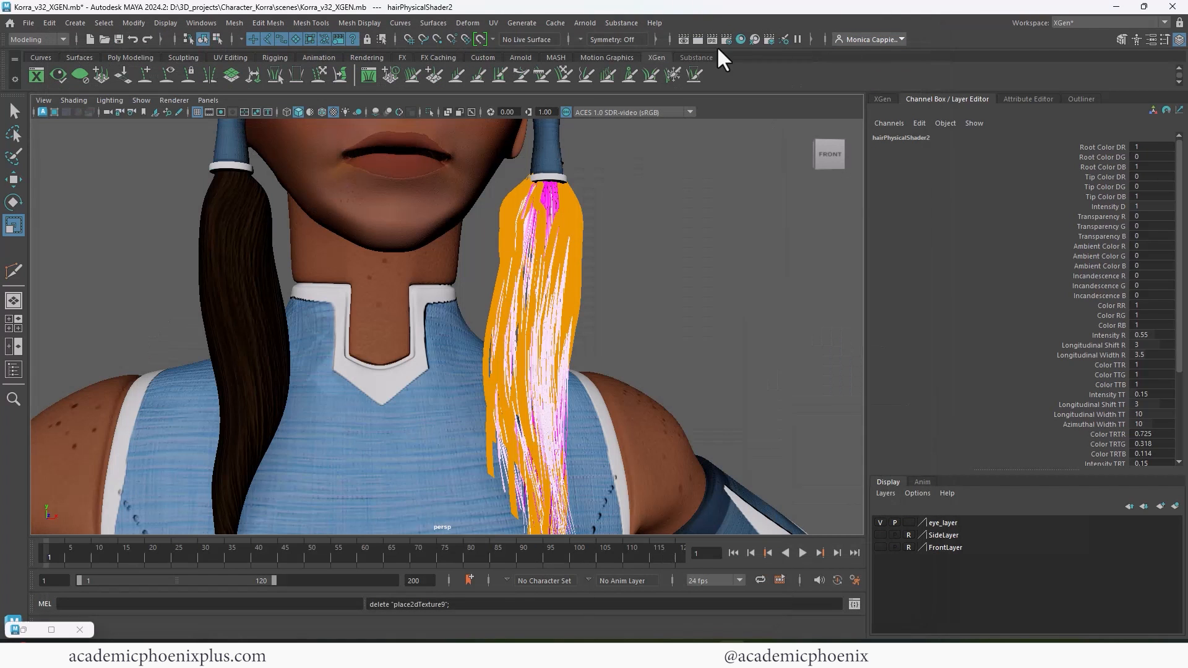
Step: Render a wider front view in Arnold to check the test colors along the whole strand, and stop the render
click(692, 38)
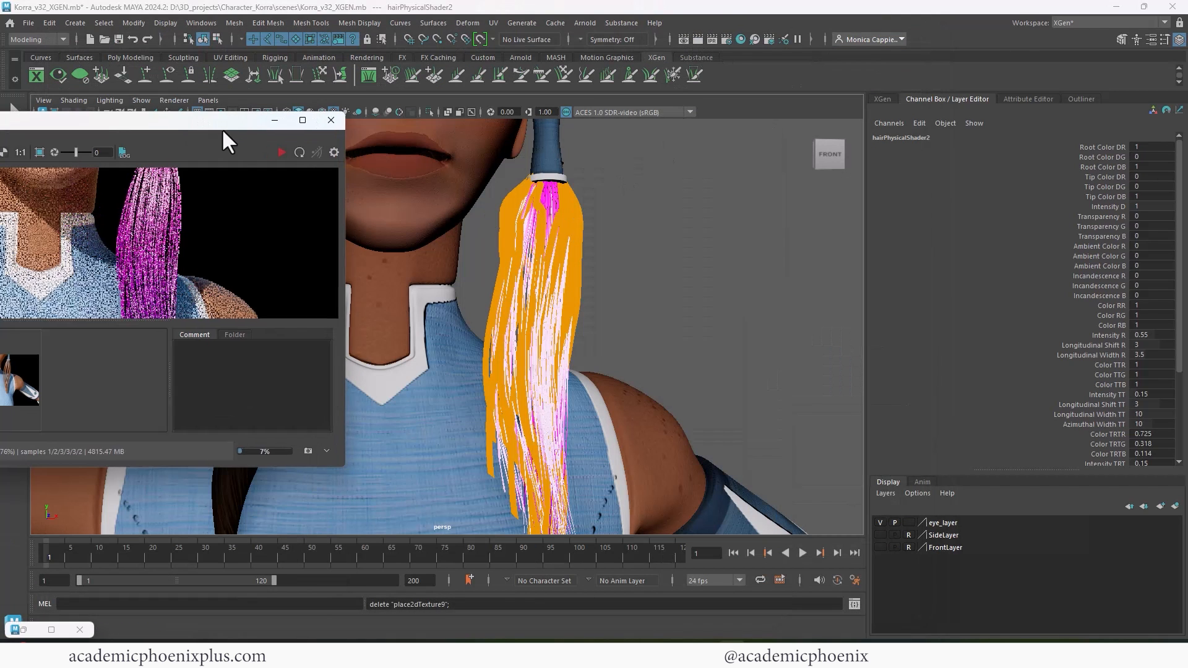
alt+right_drag(641, 276, 310, 235)
click(291, 154)
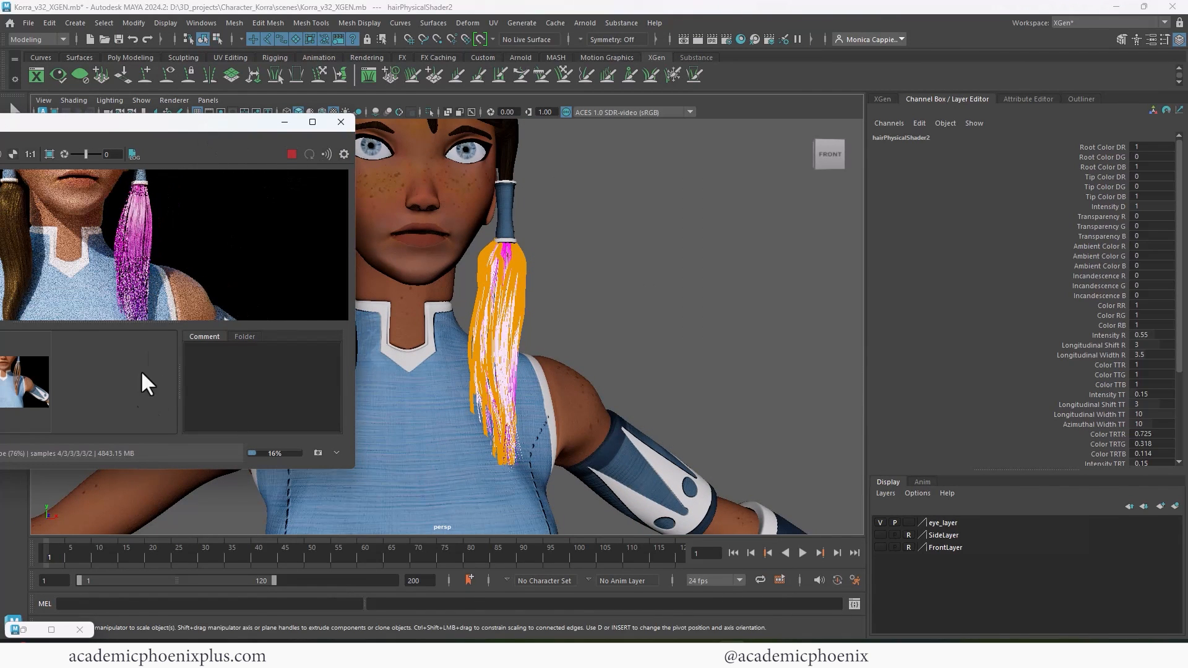
drag(153, 326, 163, 418)
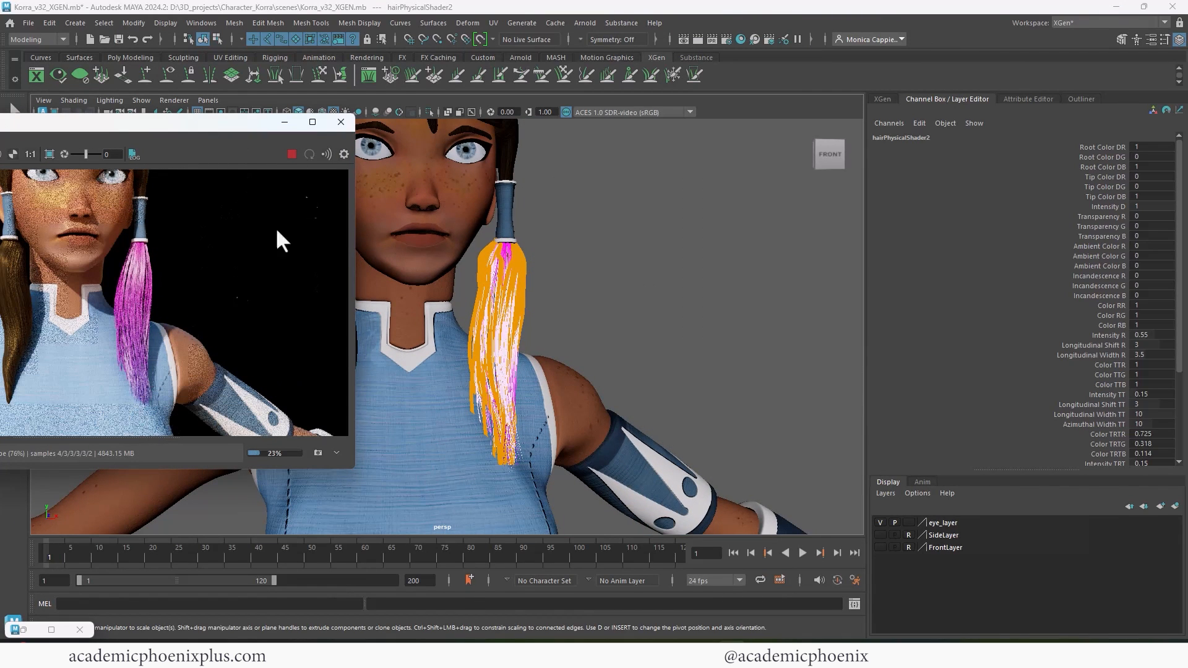
click(291, 154)
Step: Reopen Hypershade and set hairPhysicalShader2's root color to a very dark brown with hue 26.535, saturation 0.924 and value 0.016
click(23, 631)
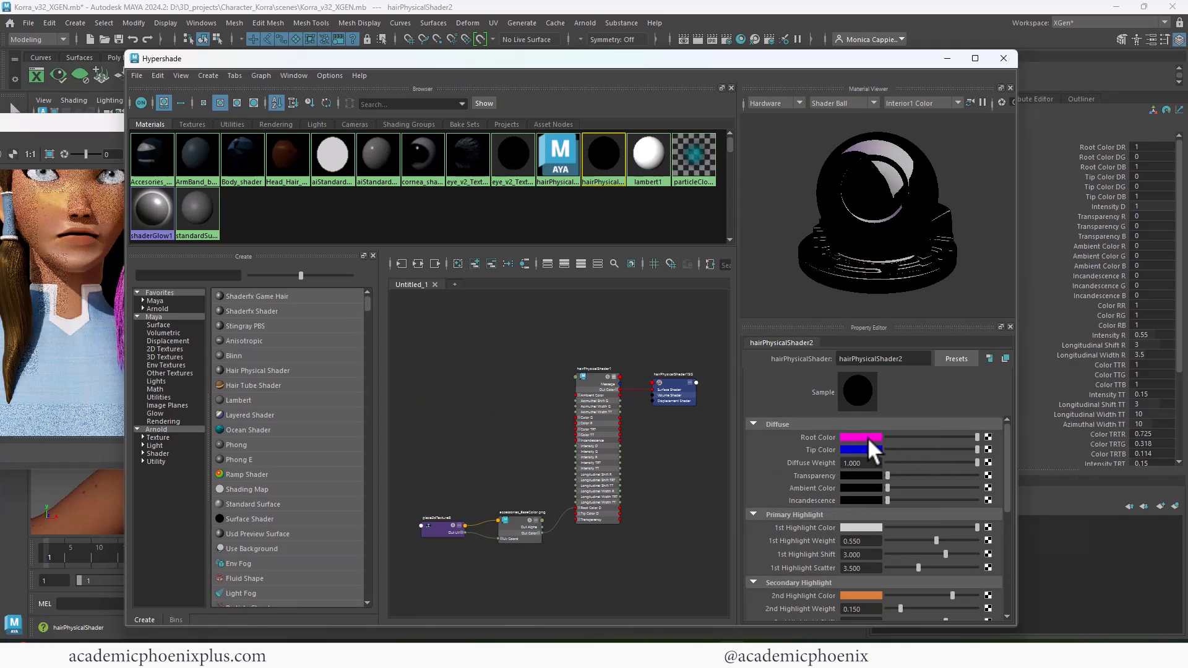
click(870, 437)
click(896, 411)
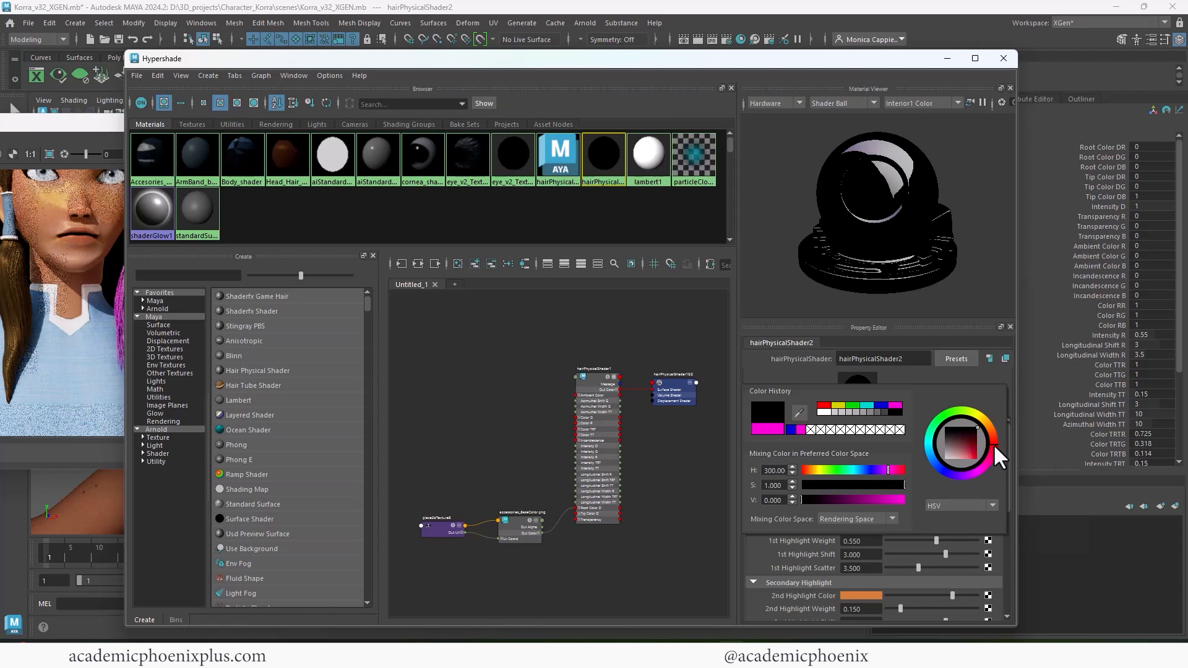
mouse_move(973, 443)
mouse_down()
mouse_move(971, 433)
mouse_move(992, 442)
mouse_move(990, 428)
mouse_up()
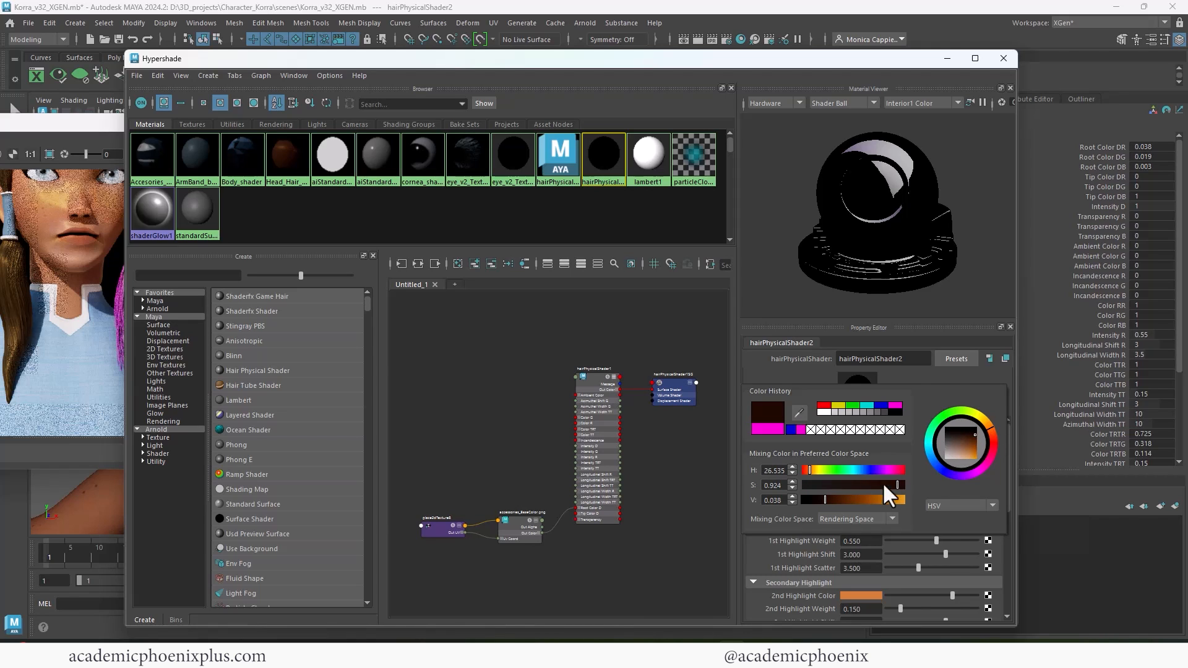
click(816, 500)
drag(816, 499, 820, 497)
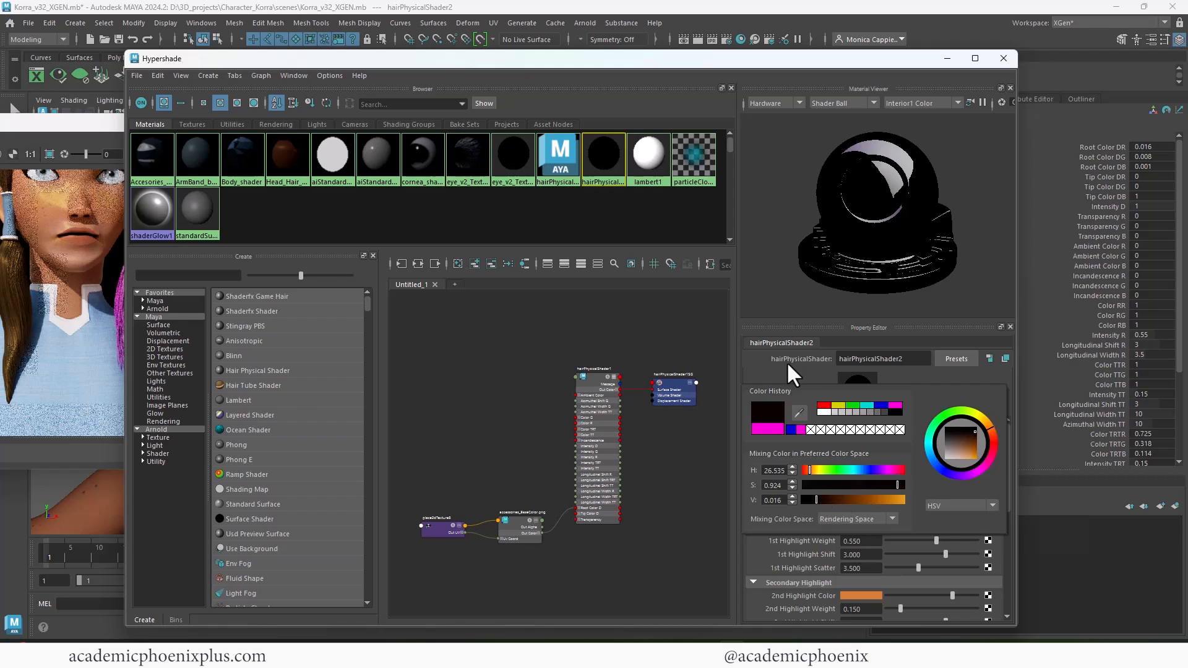
Step: Apply the same dark brown from the color history to the tip color and rerun the Arnold render
click(874, 448)
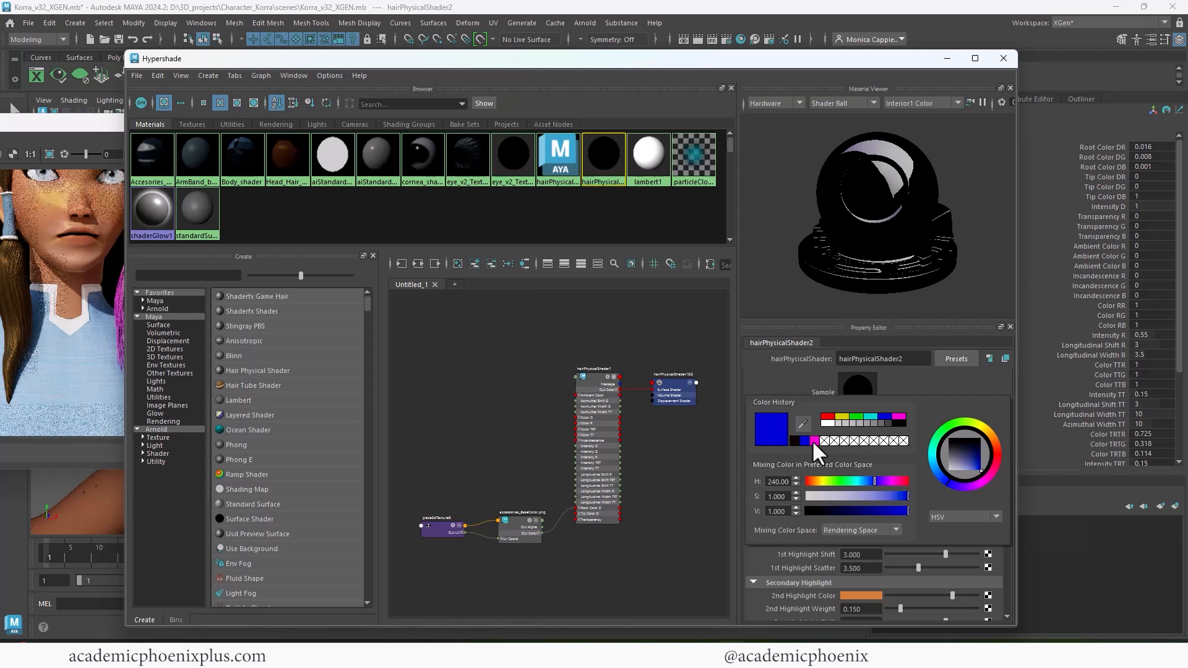
click(797, 436)
click(87, 125)
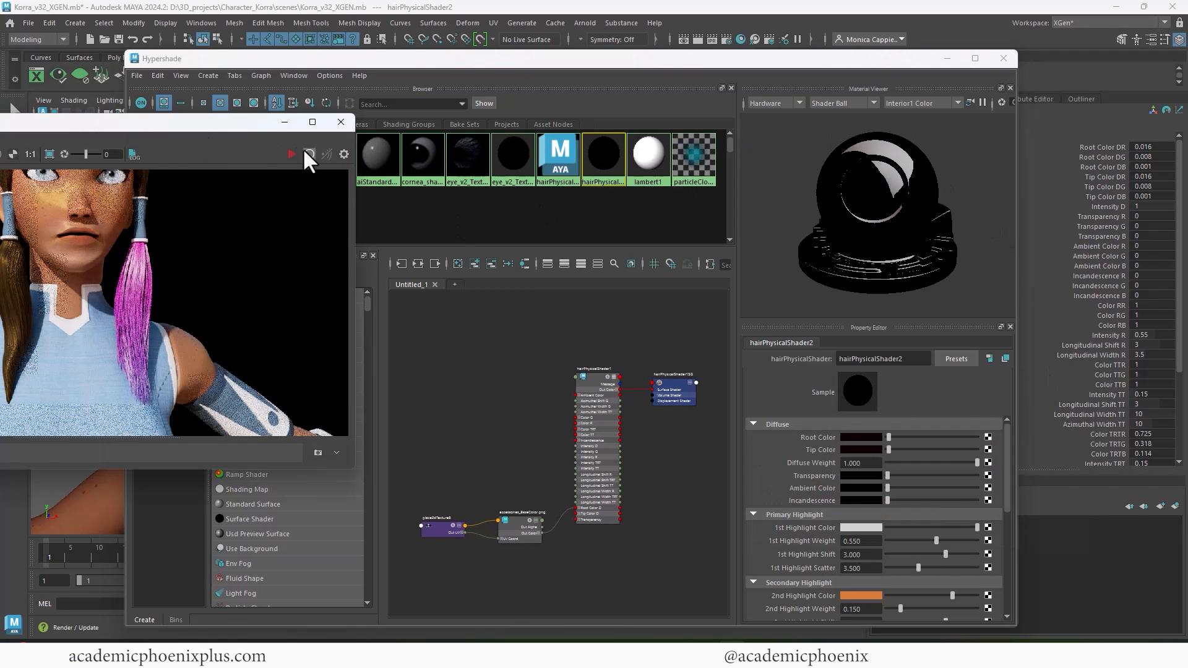
click(291, 154)
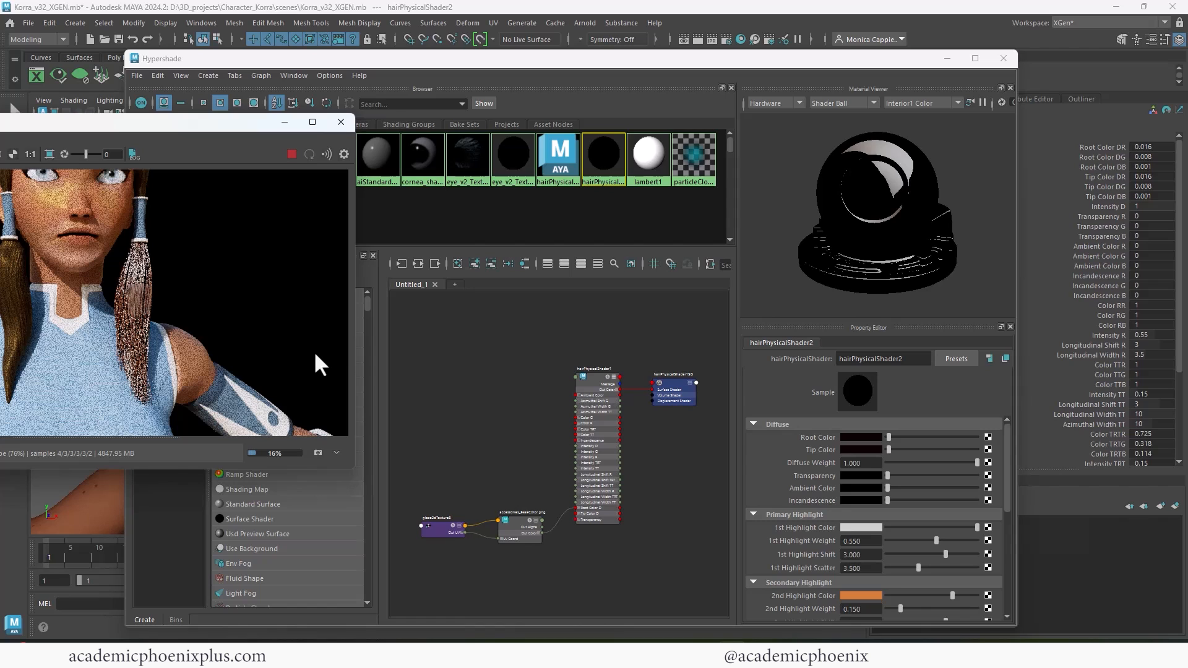
Step: Darken the diffuse root and tip colors further, lower the 1st highlight color's value to 0.178, and check the updated render
click(867, 437)
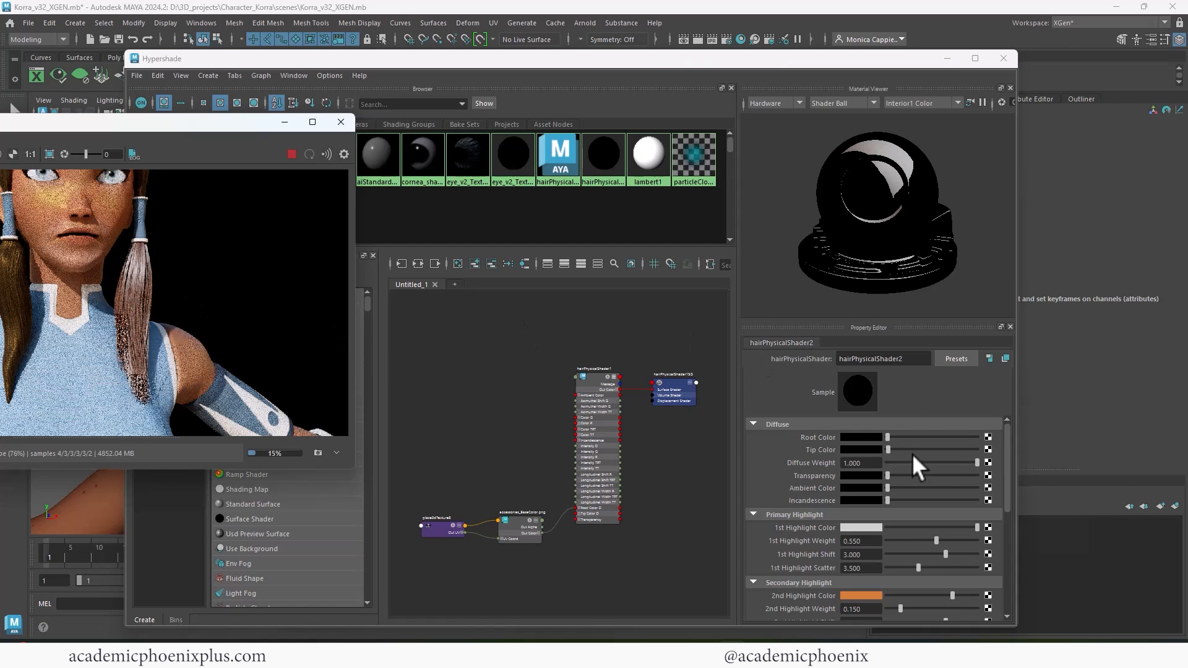
click(1014, 473)
scroll(1008, 483, down, 2)
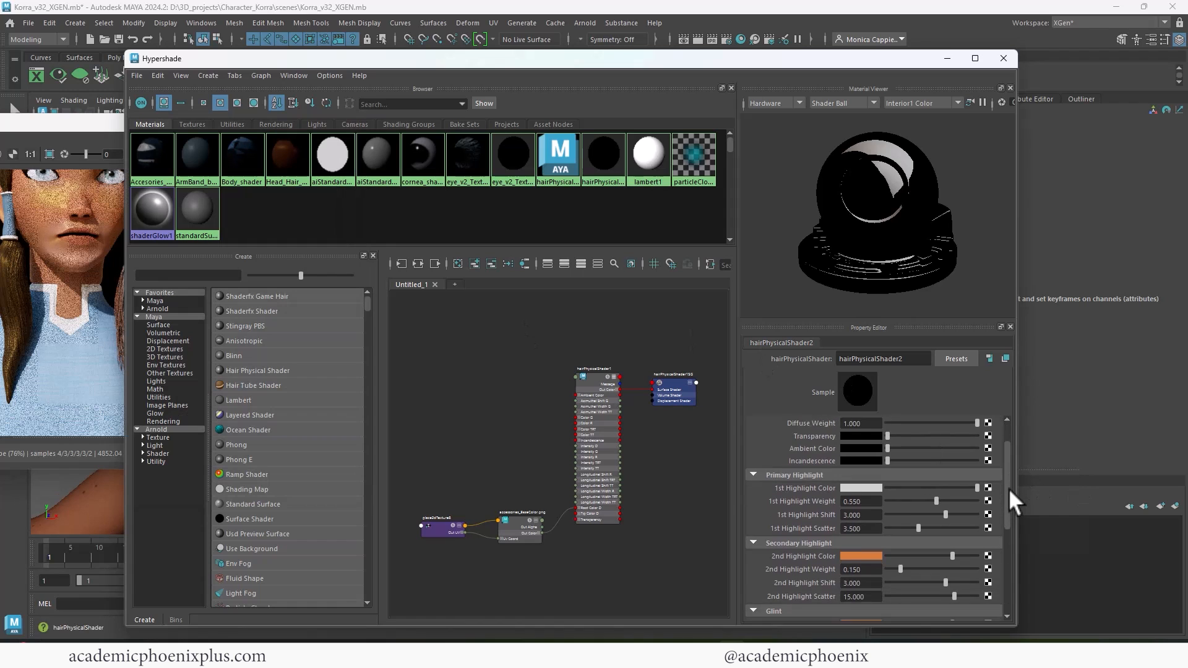
click(859, 478)
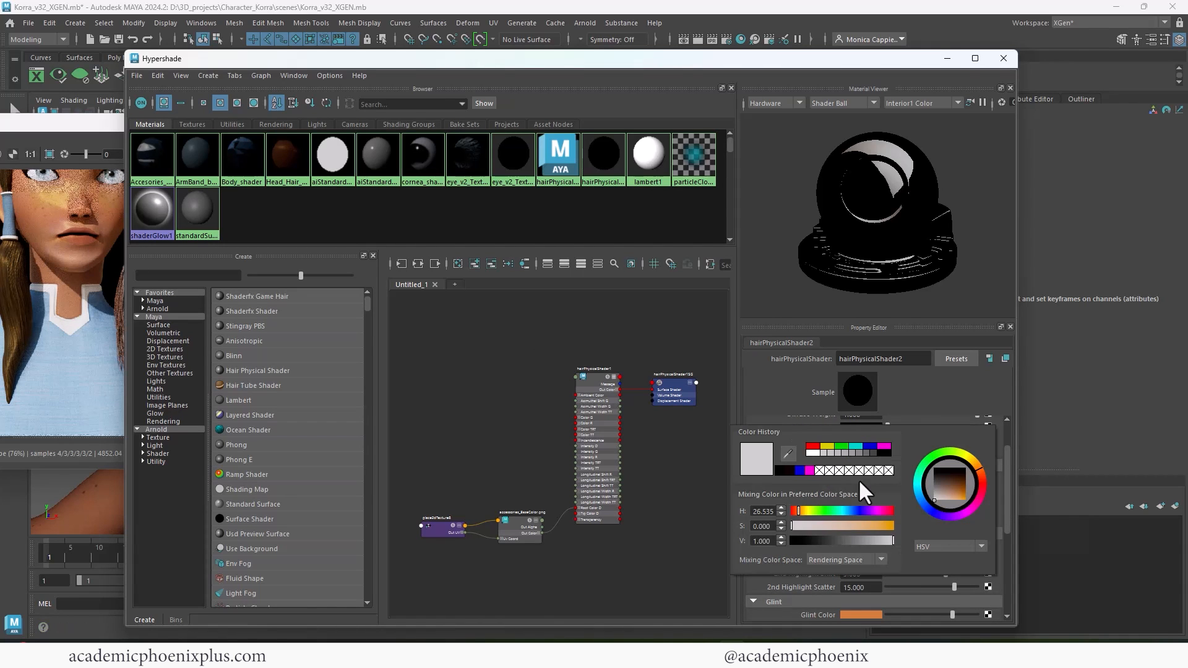
drag(885, 536, 840, 541)
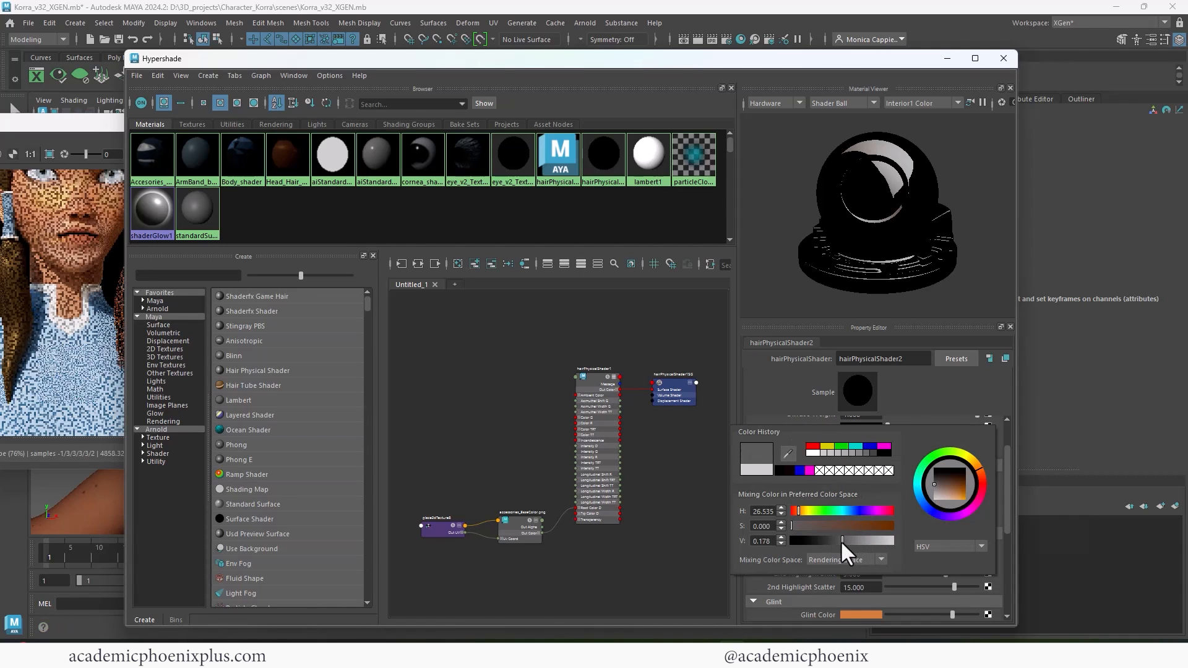
click(116, 179)
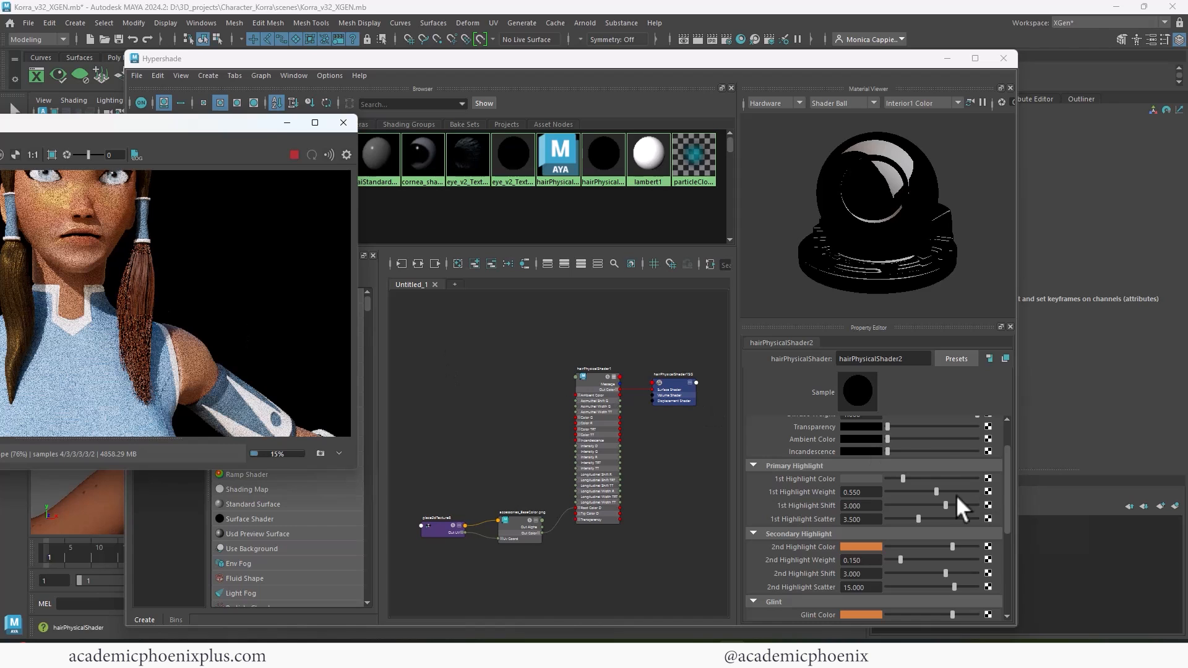
click(1011, 474)
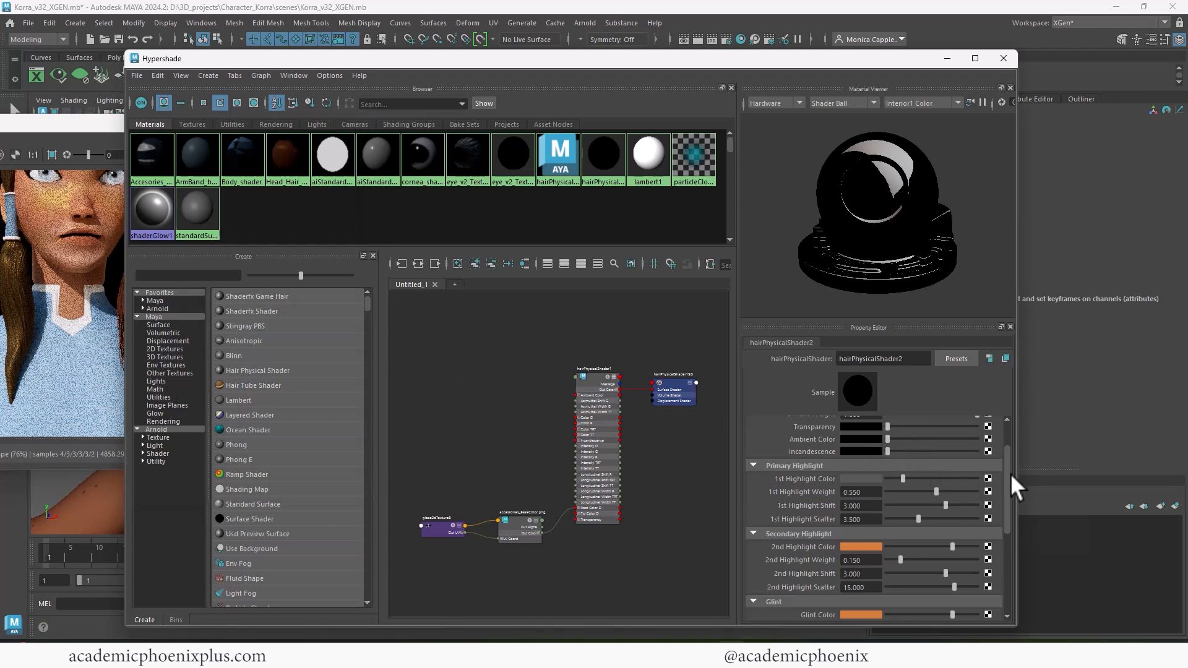
Step: Darken hairPhysicalShader2's 2nd highlight color, lowering its value to 0.527 and then further to a deep rust brown
click(858, 545)
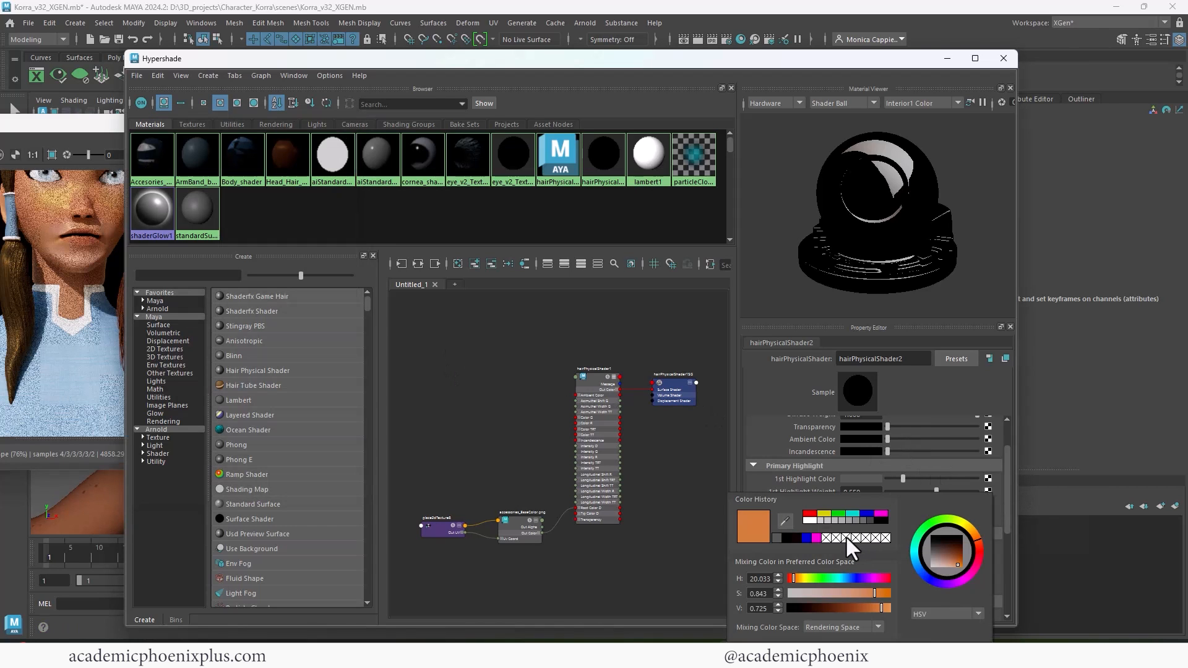
drag(879, 609, 866, 609)
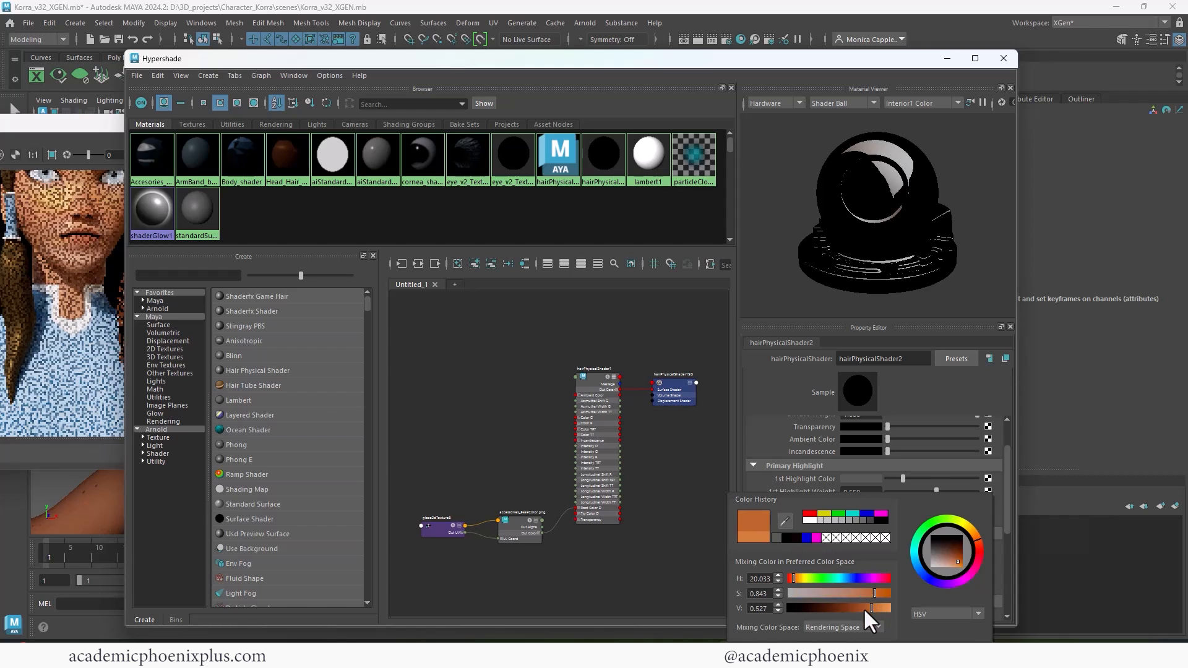
drag(526, 60, 622, 56)
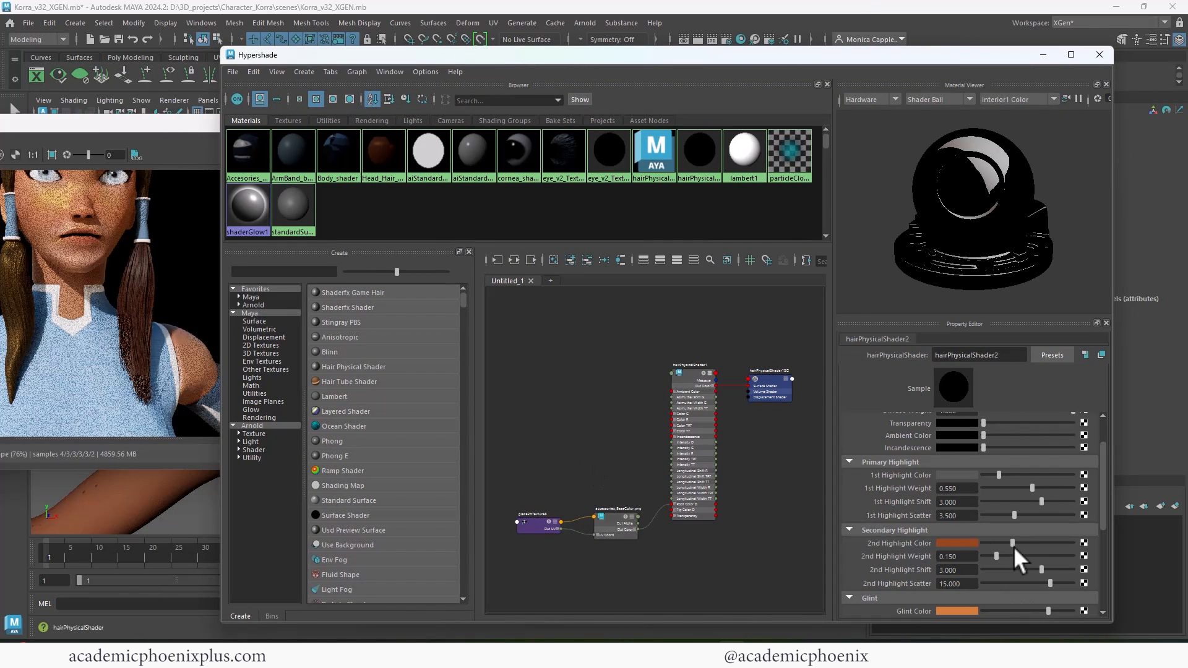
drag(1013, 547, 1005, 546)
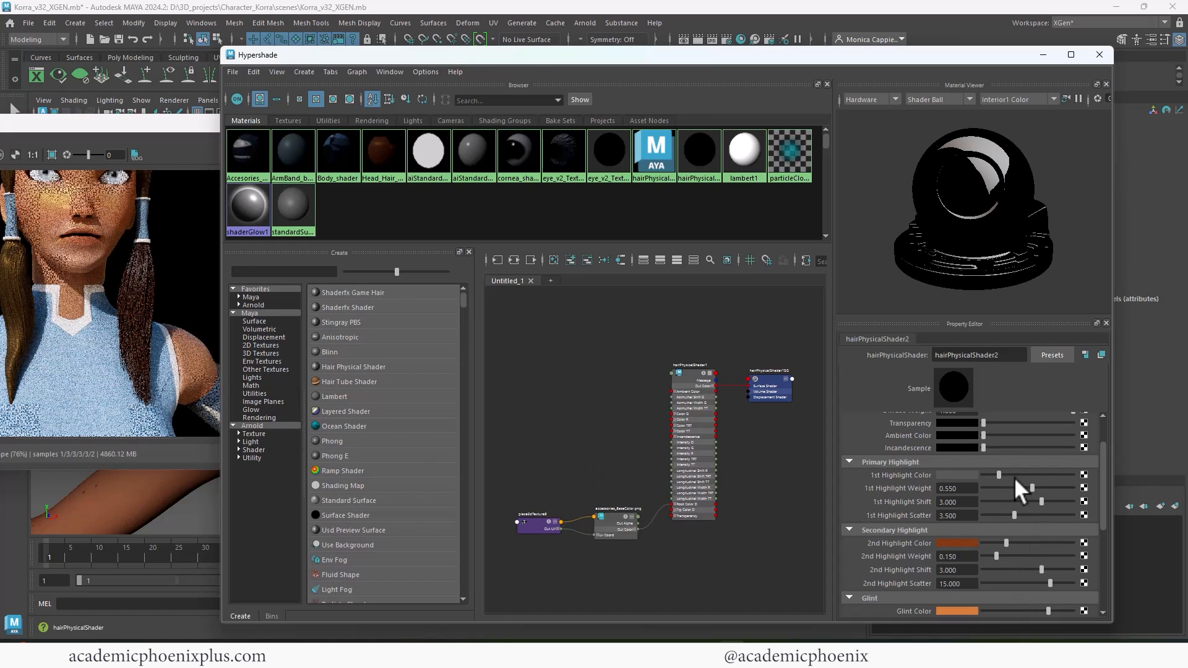
Step: Try a lighter grey of value 0.357 for the 1st highlight color, then a pure blue that is gradually desaturated
drag(1000, 474, 1016, 473)
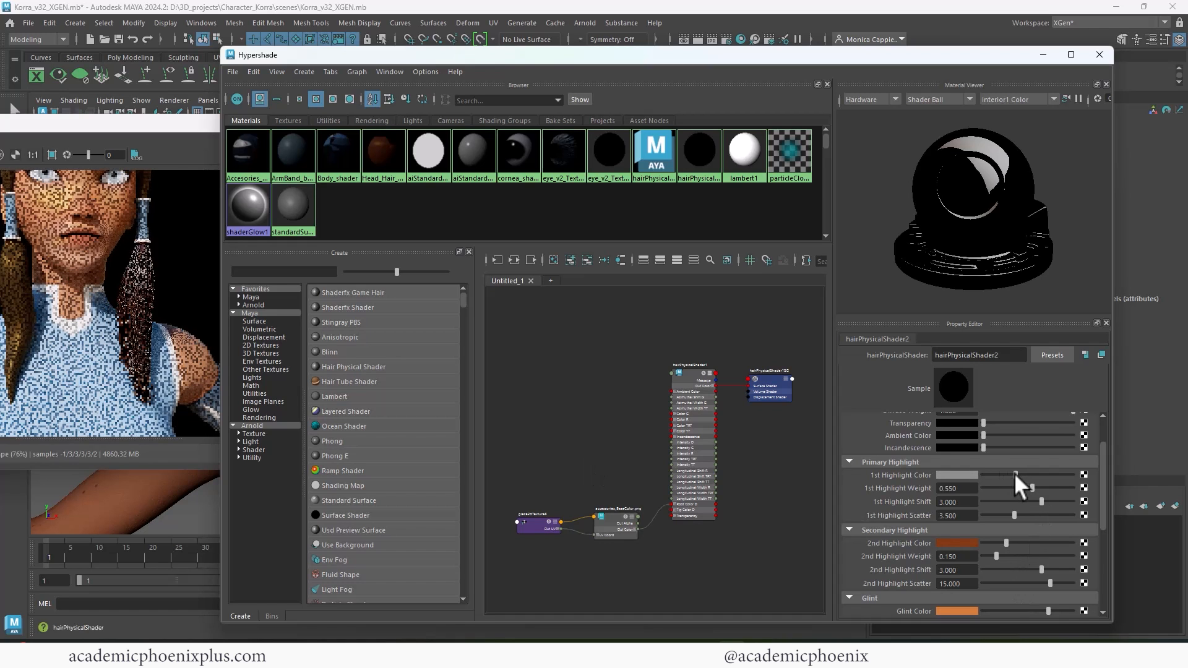
click(965, 474)
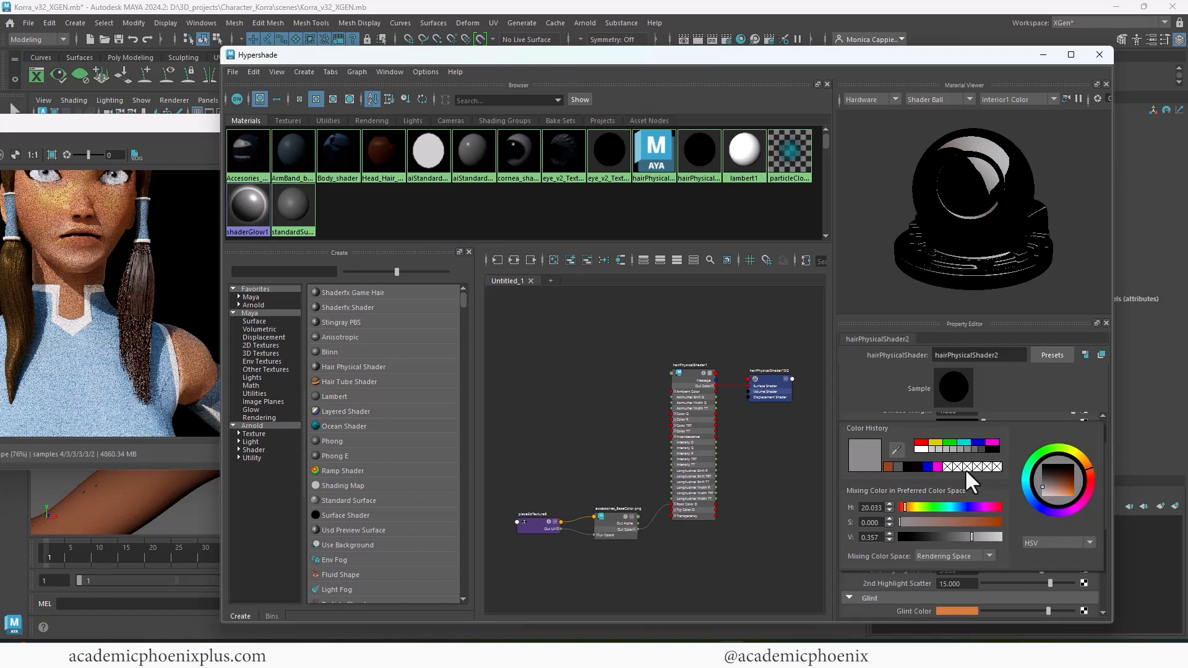
click(927, 466)
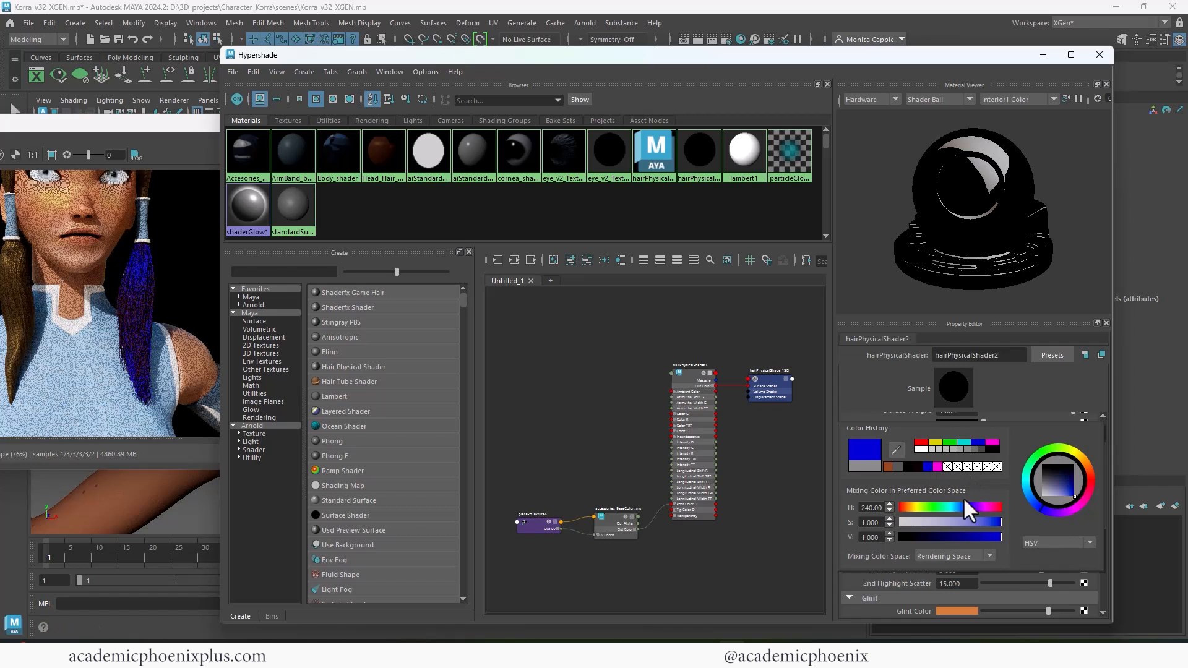
drag(964, 523, 932, 521)
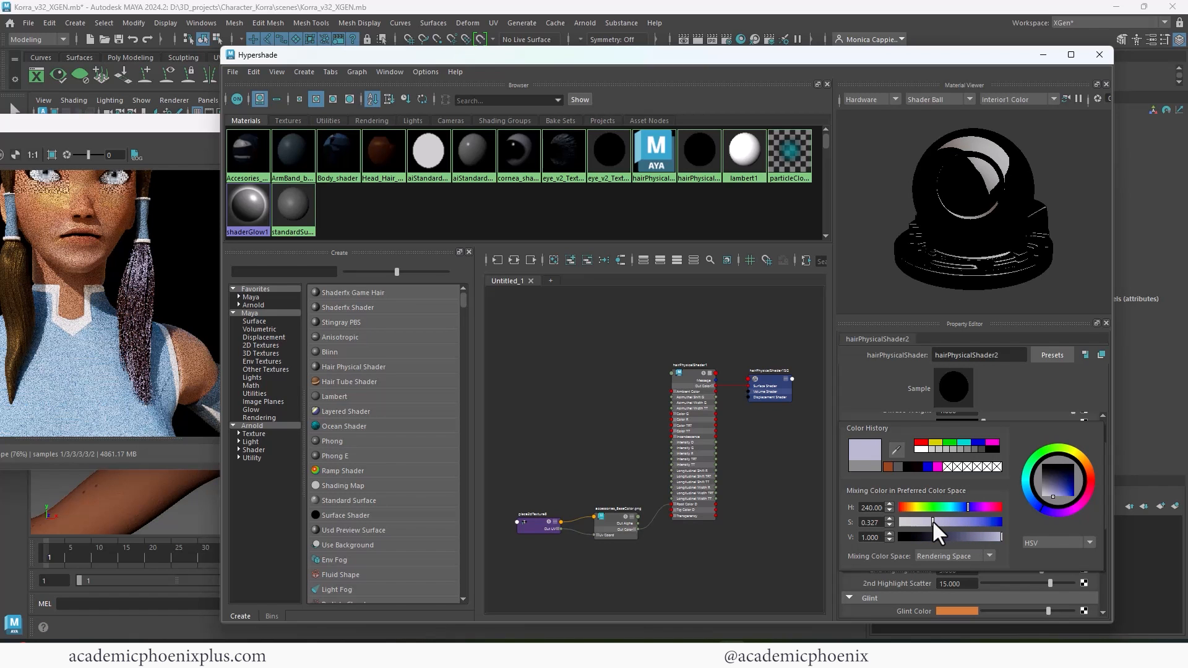
drag(932, 521, 900, 525)
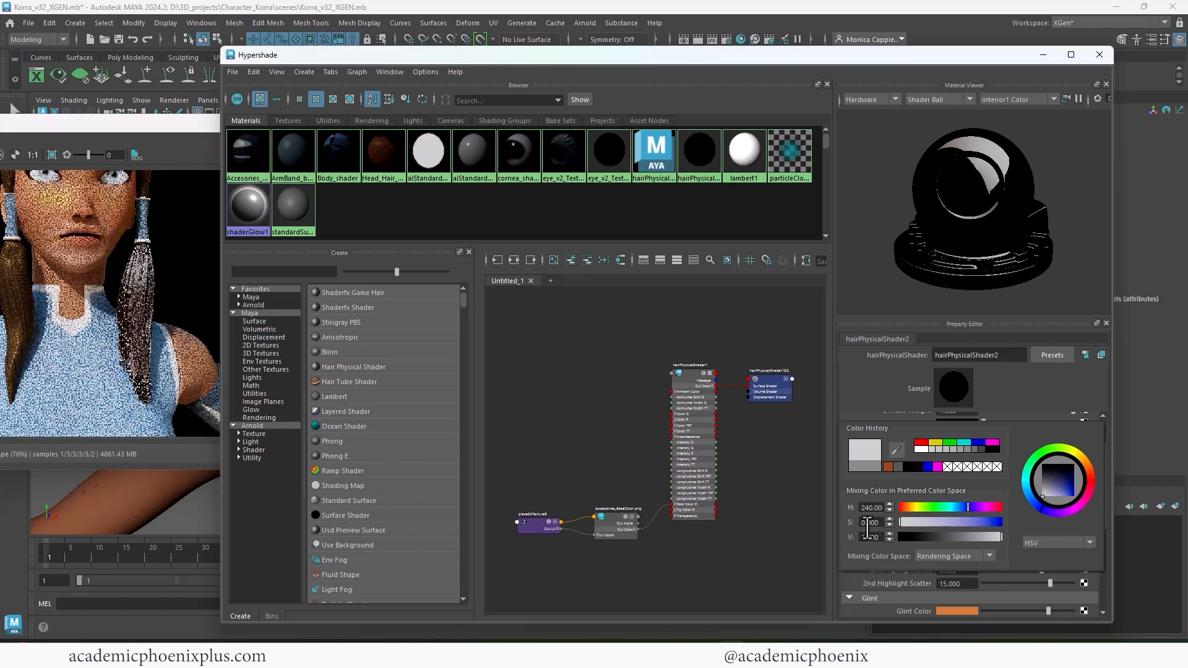
Step: Set the 1st highlight color to black, raise its value to 0.266, and tint it a muted reddish brown
click(991, 451)
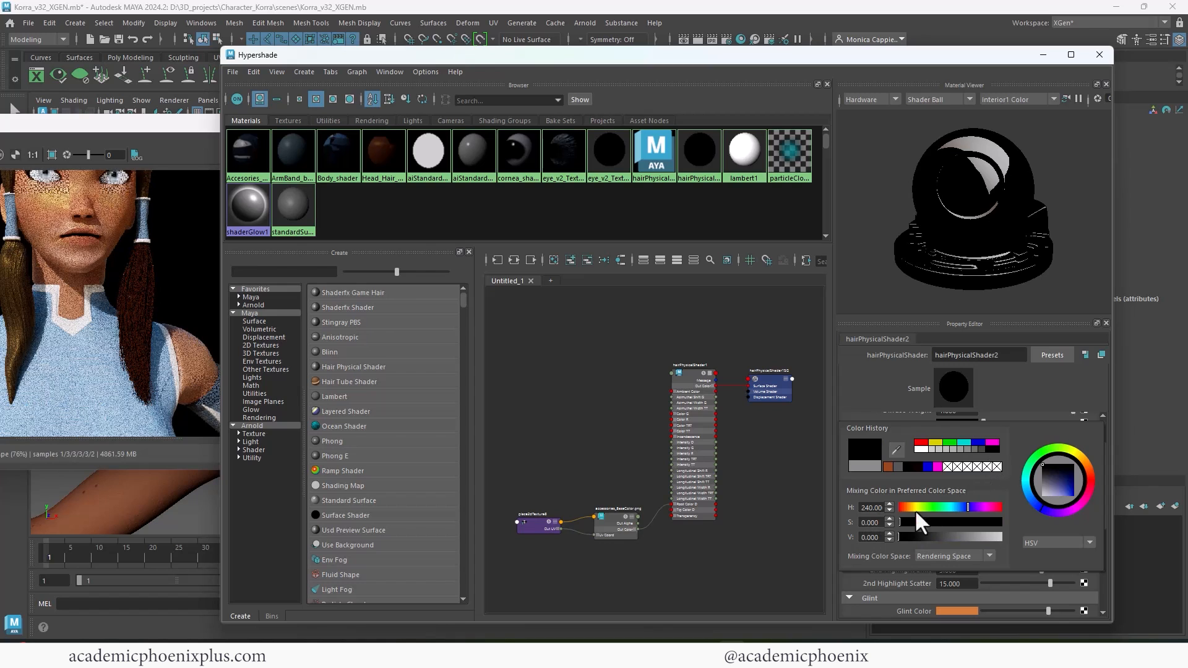
drag(909, 536, 962, 537)
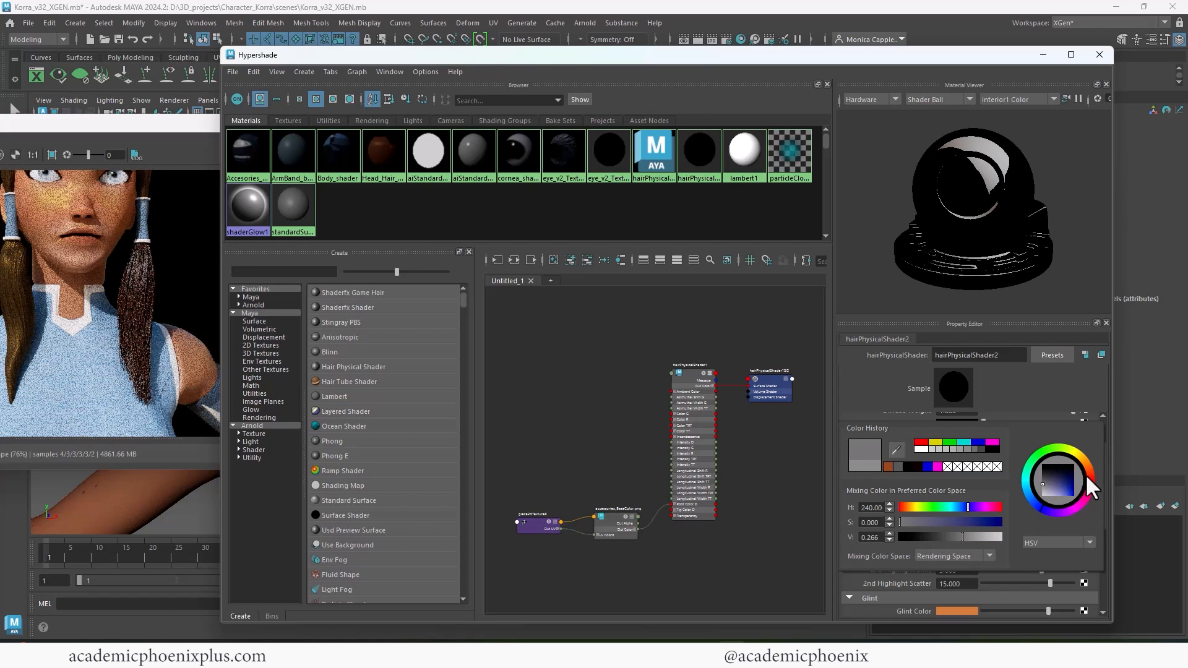
click(1046, 484)
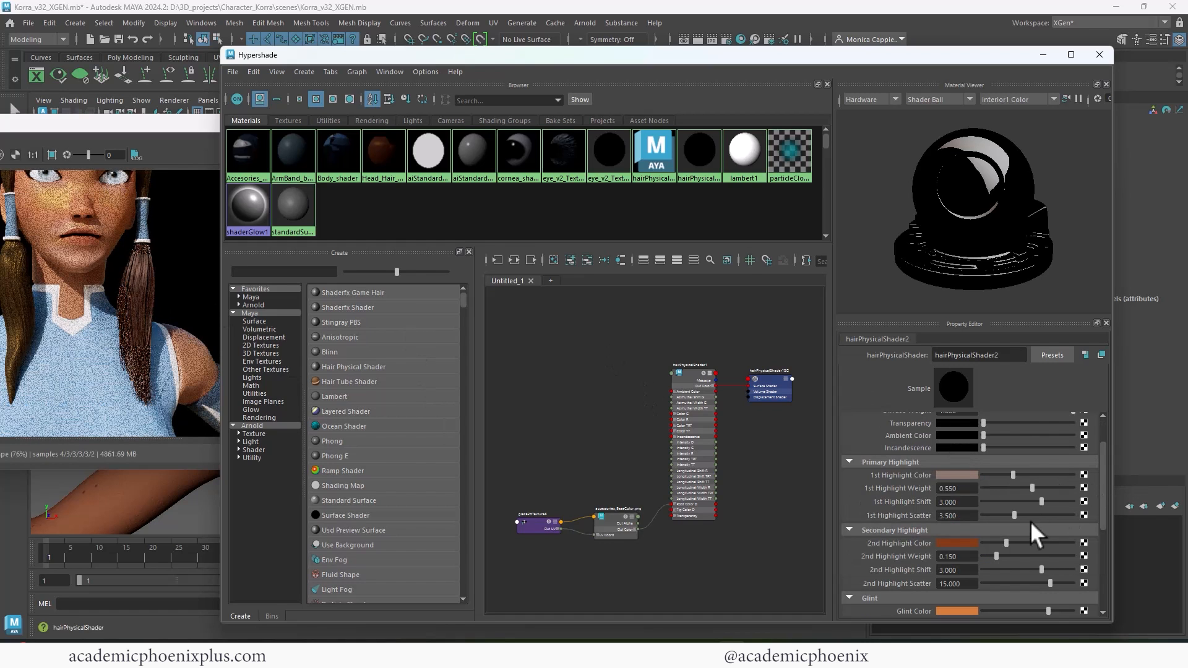
Step: Darken the 2nd highlight color and the glint color to a deep brown
drag(1005, 543, 994, 542)
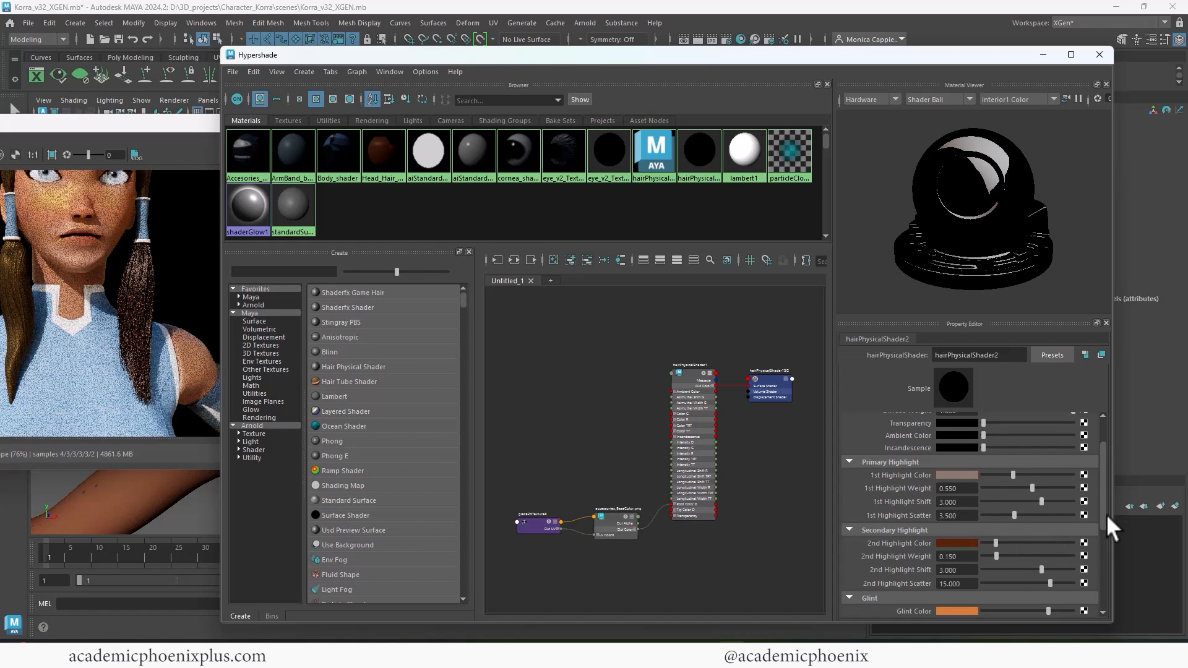
scroll(1105, 525, down, 3)
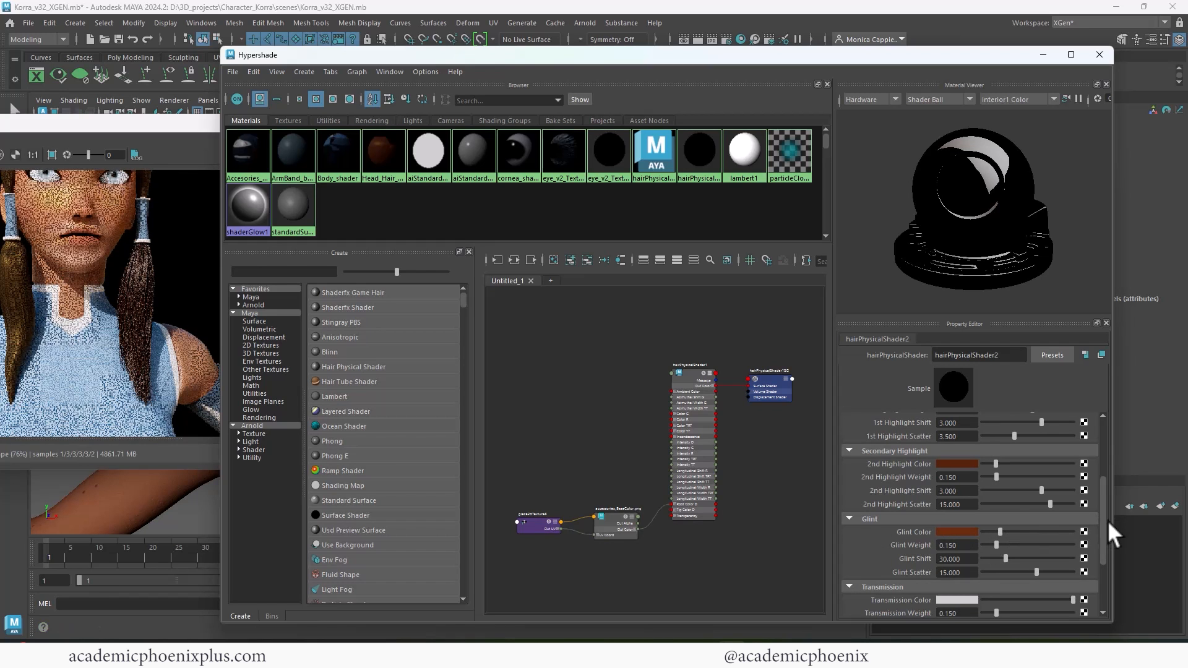
scroll(1102, 525, up, 5)
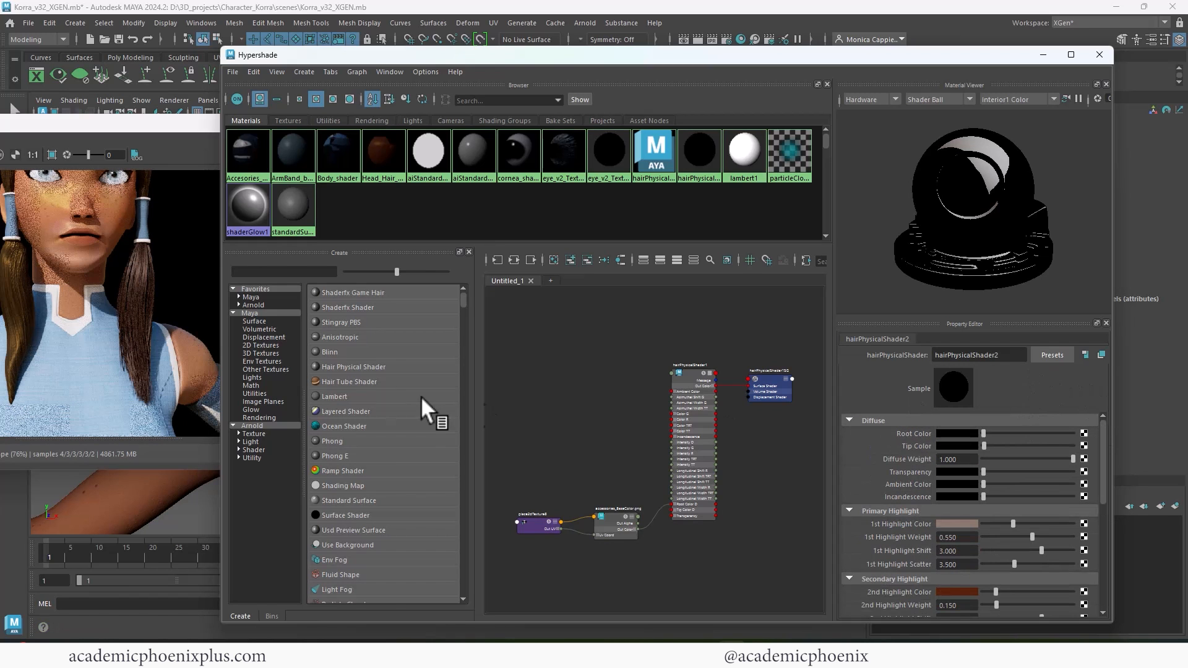
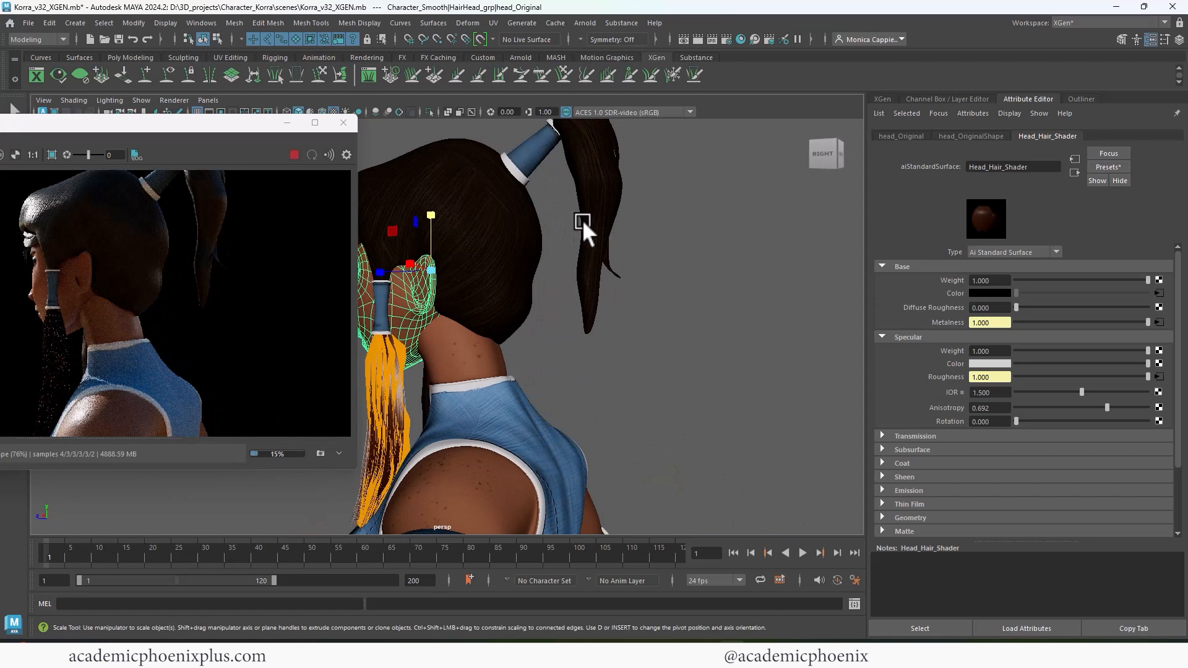
Step: Look over the hair pieces around the character's head and save the scene
click(581, 219)
alt+drag(582, 219, 538, 305)
click(532, 317)
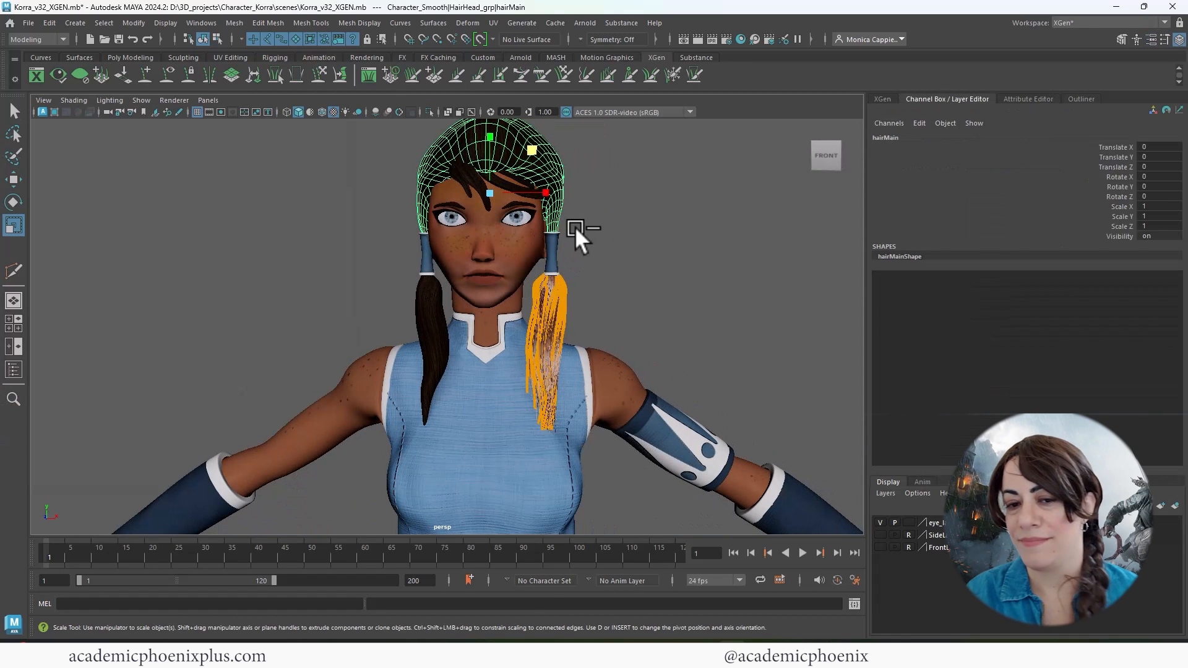
key(ctrl+s)
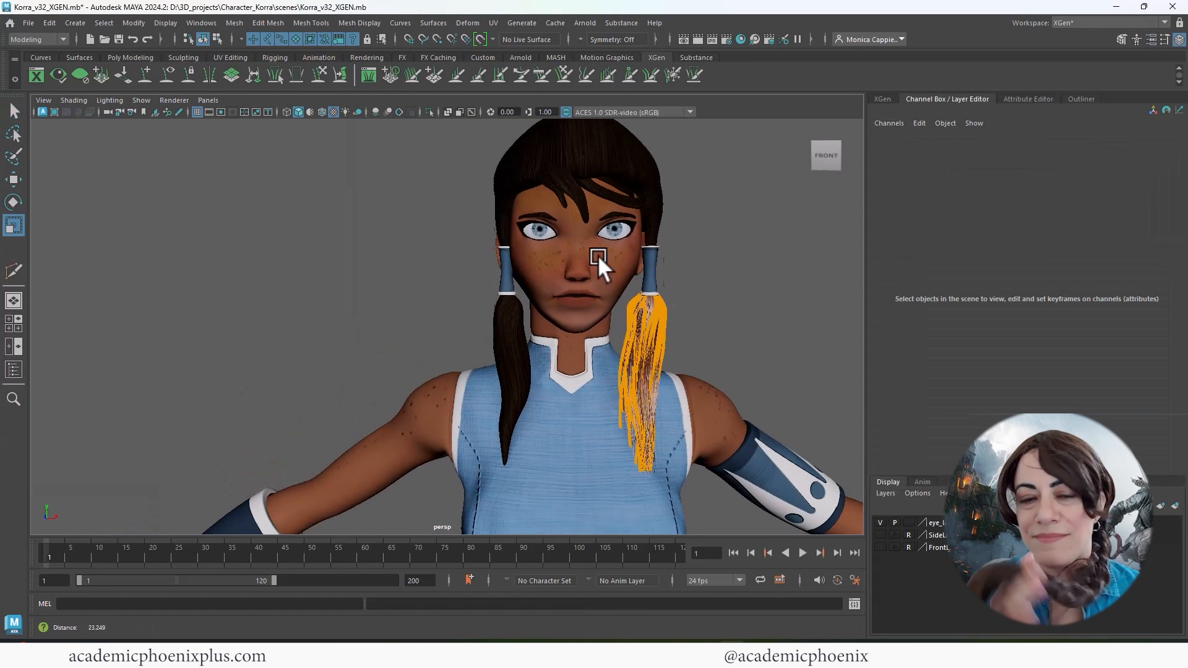
Step: Create a polygon disc, snap it to the base of the character's right front hair tie, and scale it to 0.361
click(130, 57)
click(166, 74)
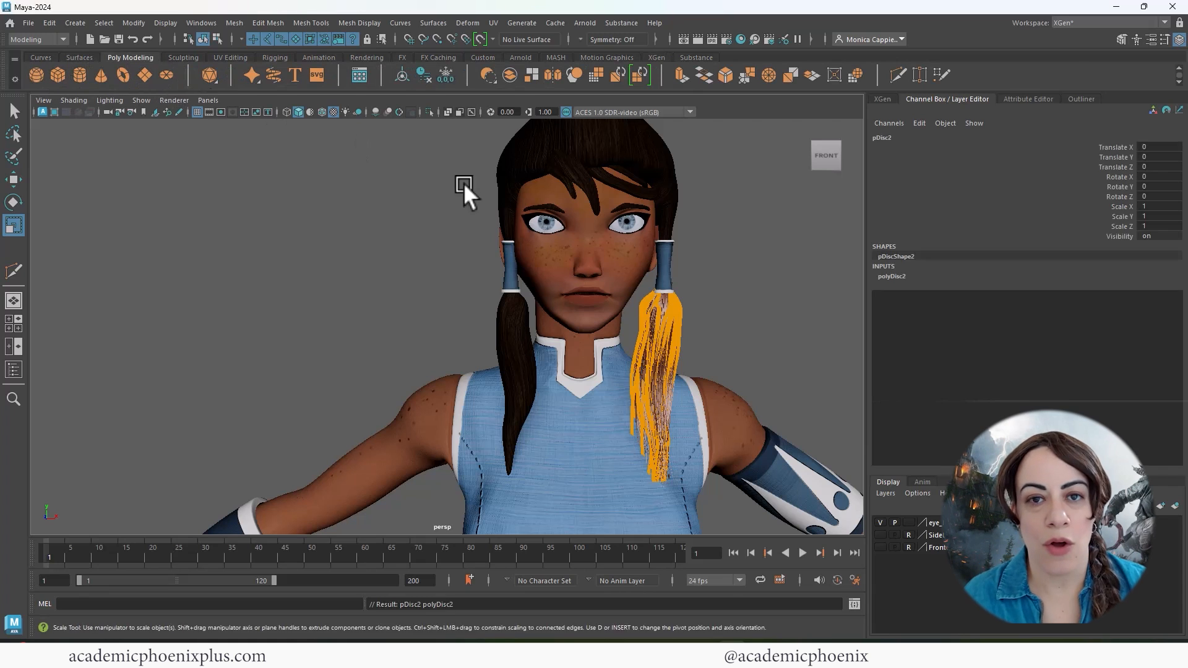
key(w)
key(v)
middle_drag(508, 287, 518, 285)
key(r)
drag(517, 287, 484, 287)
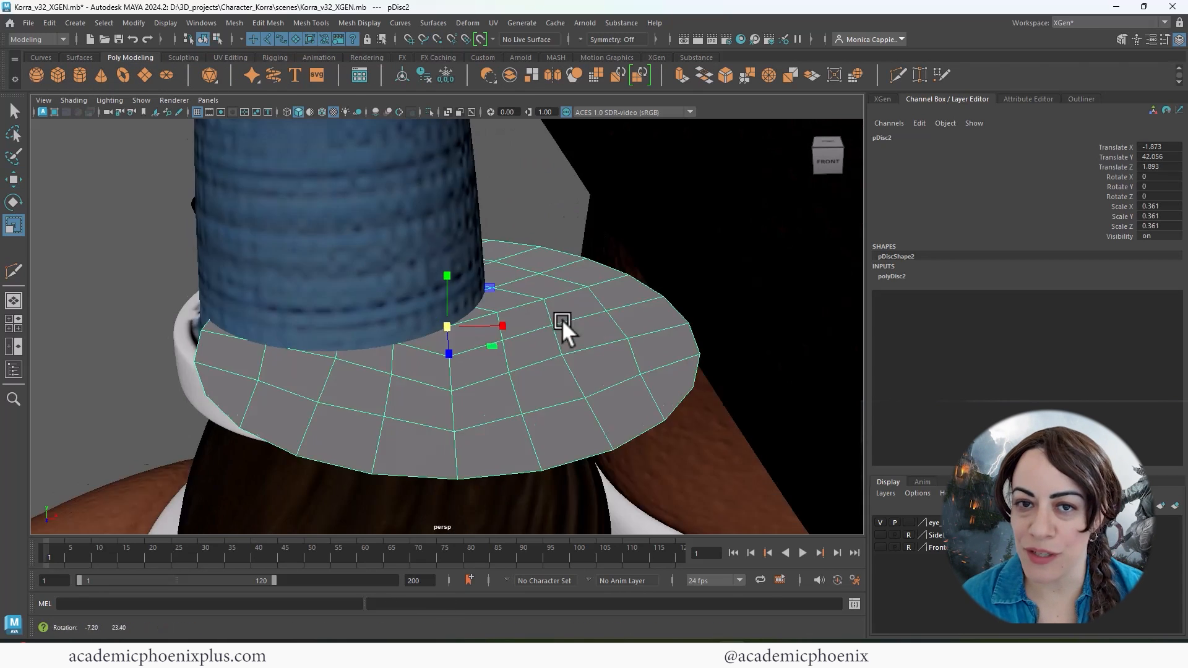
Step: Rotate the disc 180 degrees around Z, then freeze its transformations and delete its history
alt+drag(563, 326, 511, 321)
click(1148, 197)
text(180)
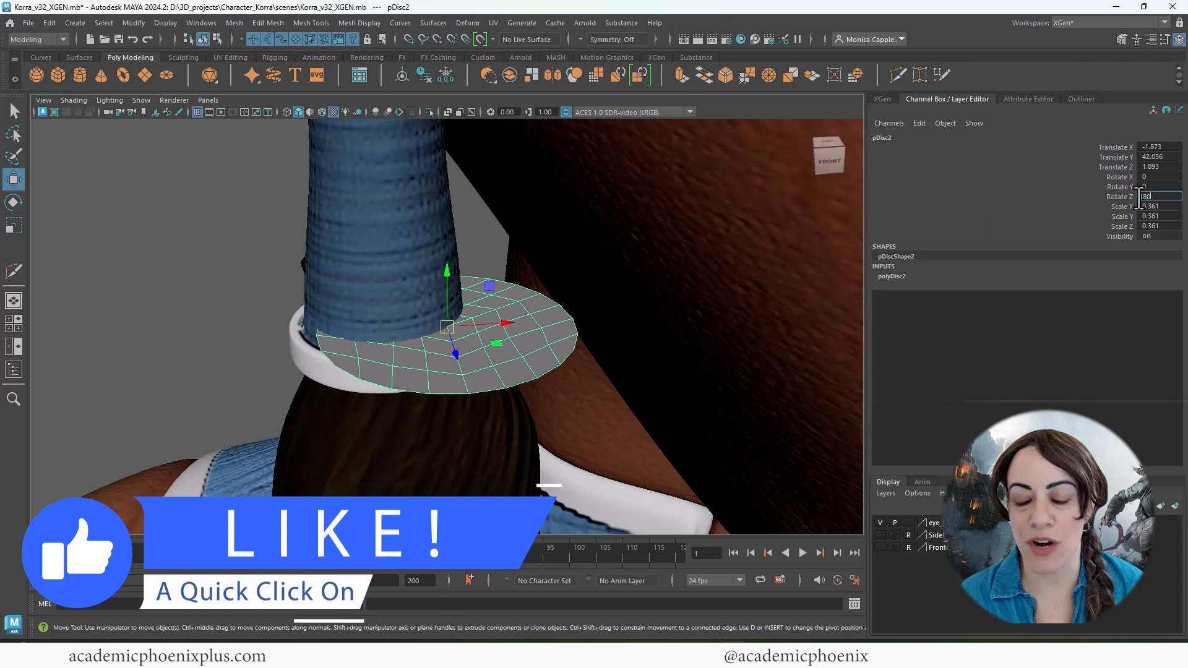
key(Return)
click(396, 70)
Step: Center the disc inside the white hair tie, scale it to 0.435, and raise it slightly
drag(492, 324, 398, 330)
drag(468, 308, 283, 322)
key(r)
key(w)
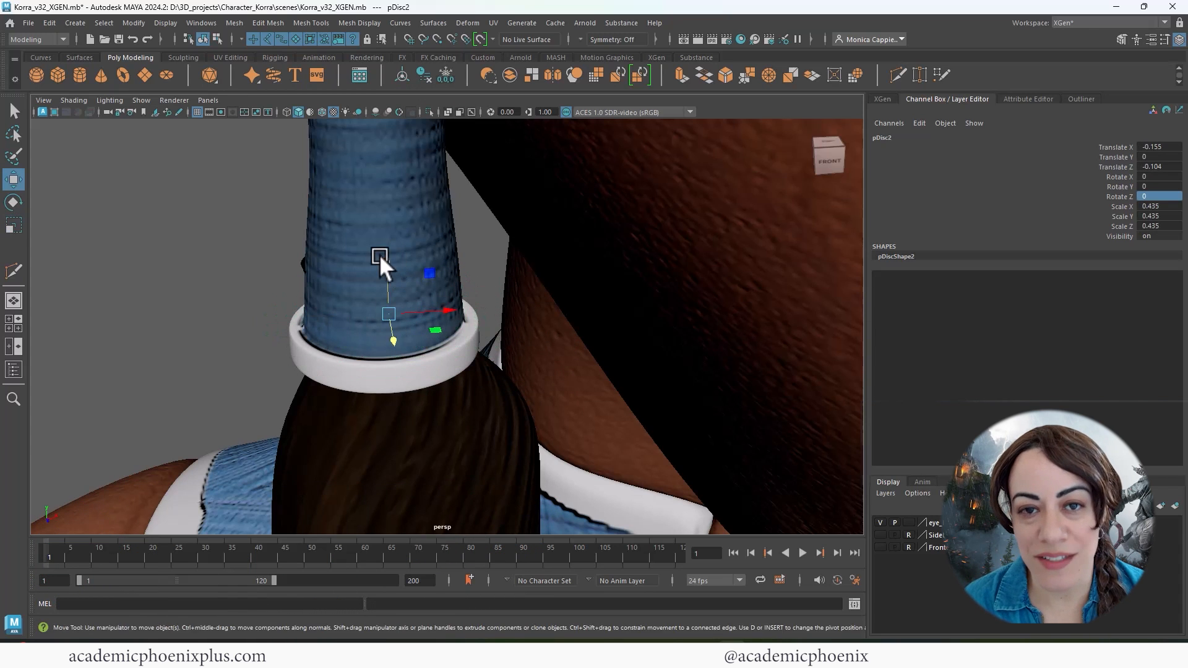
drag(380, 254, 380, 235)
Step: Isolate the right front hair strand with its disc, and scale the disc to 0.479 to fit the strand's opening
alt+middle_drag(428, 333, 415, 227)
click(371, 310)
click(15, 371)
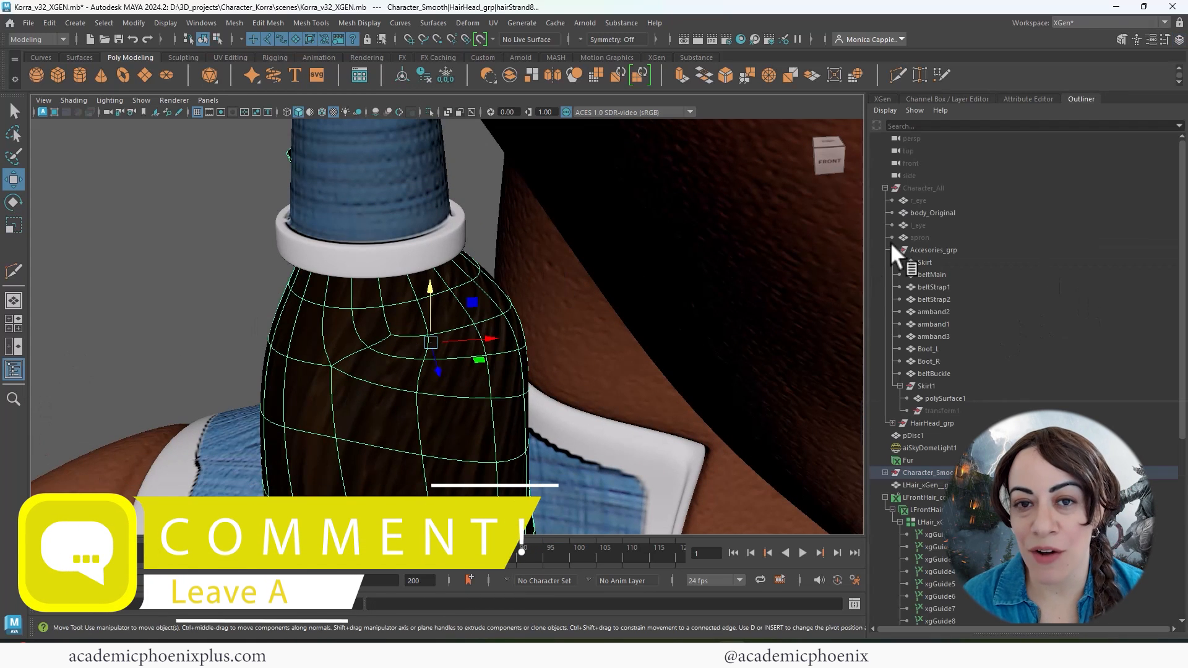
click(429, 112)
key(f)
click(365, 180)
key(r)
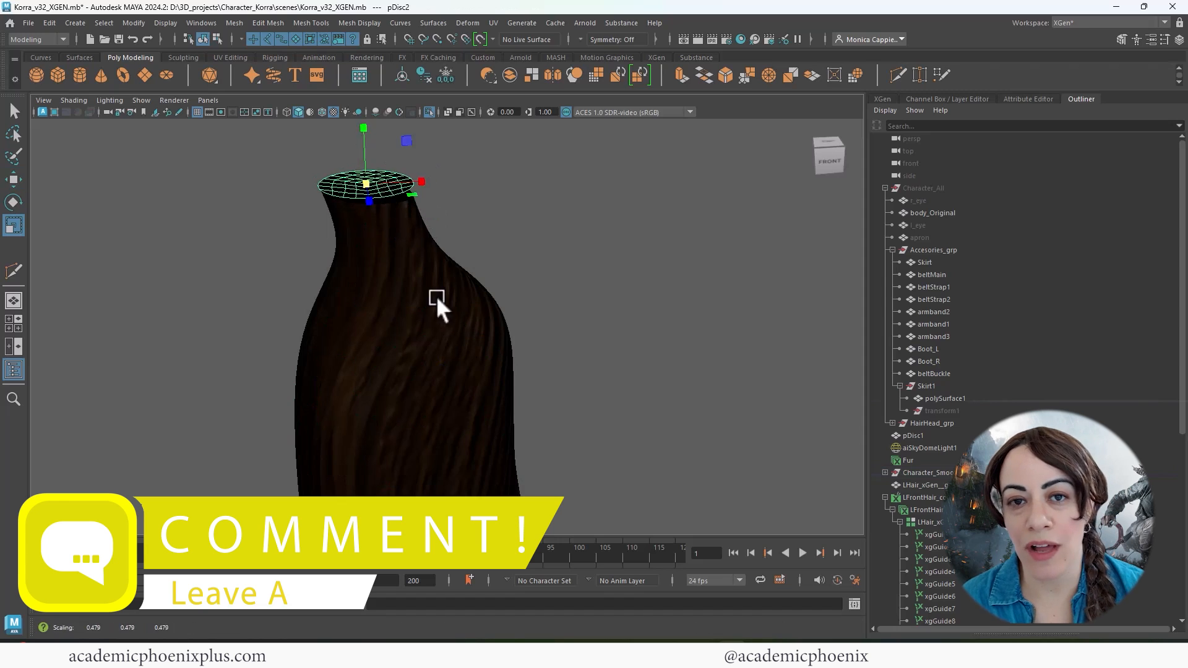
Step: Cut additional lengthwise edges into the strand with the Multi-Cut tool, from the neck toward the tip, and undo the last cut point
alt+middle_drag(437, 297, 433, 220)
scroll(387, 273, down, 3)
click(387, 273)
alt+drag(387, 273, 496, 361)
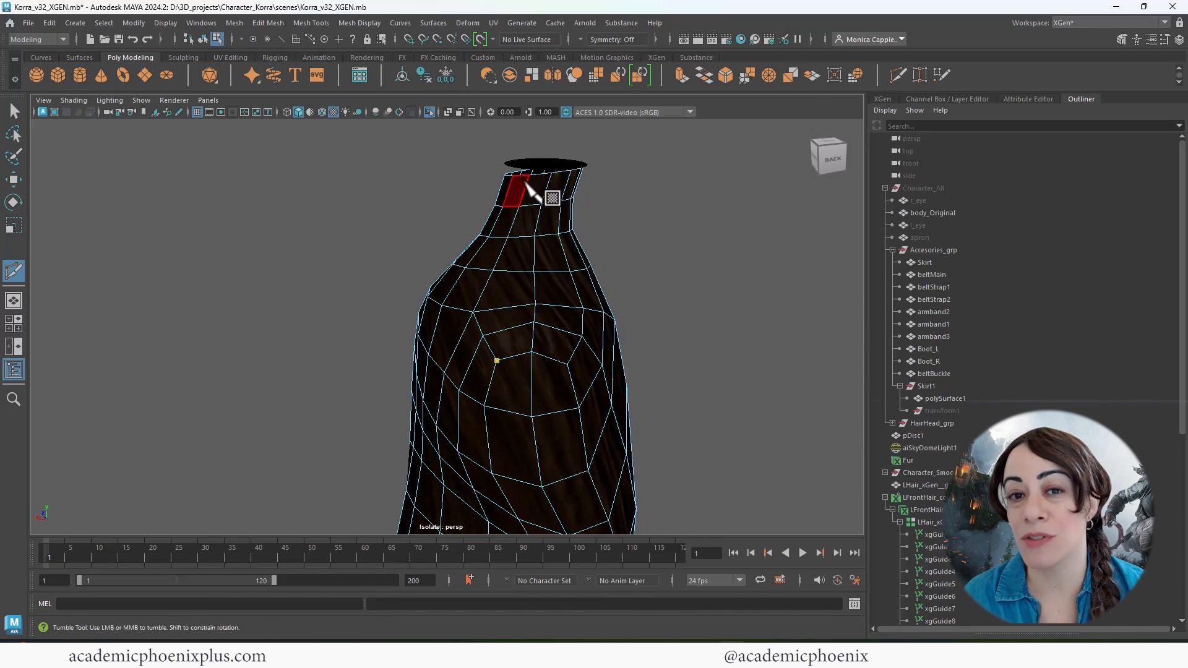
alt+drag(342, 253, 440, 393)
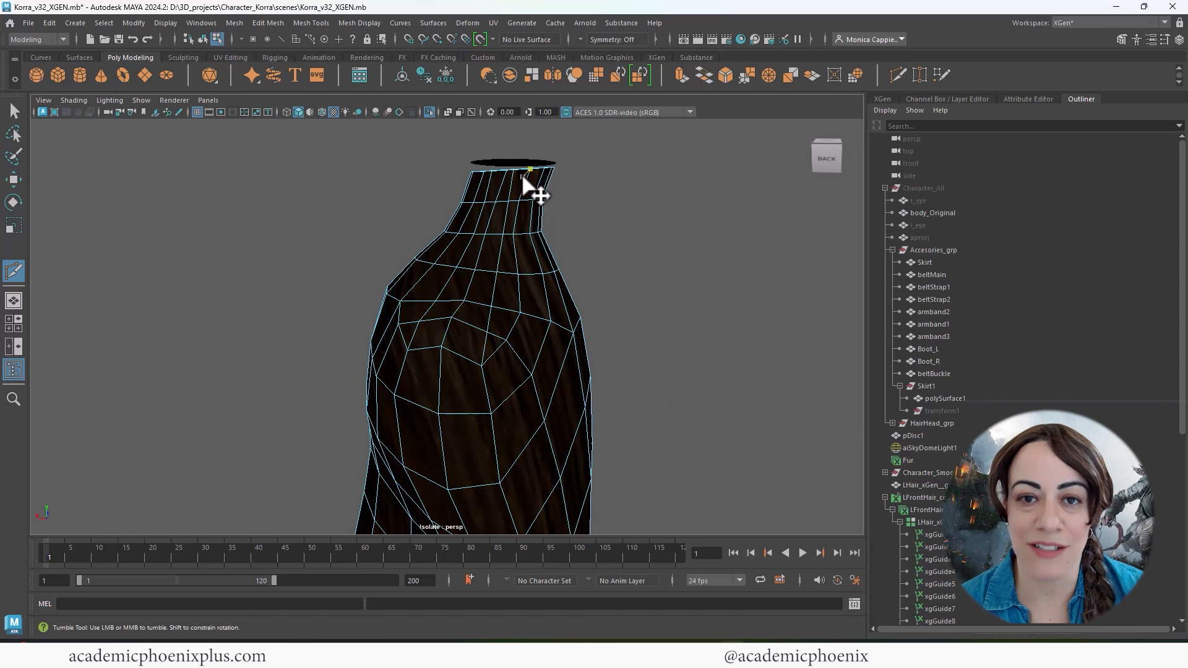
alt+drag(526, 185, 432, 266)
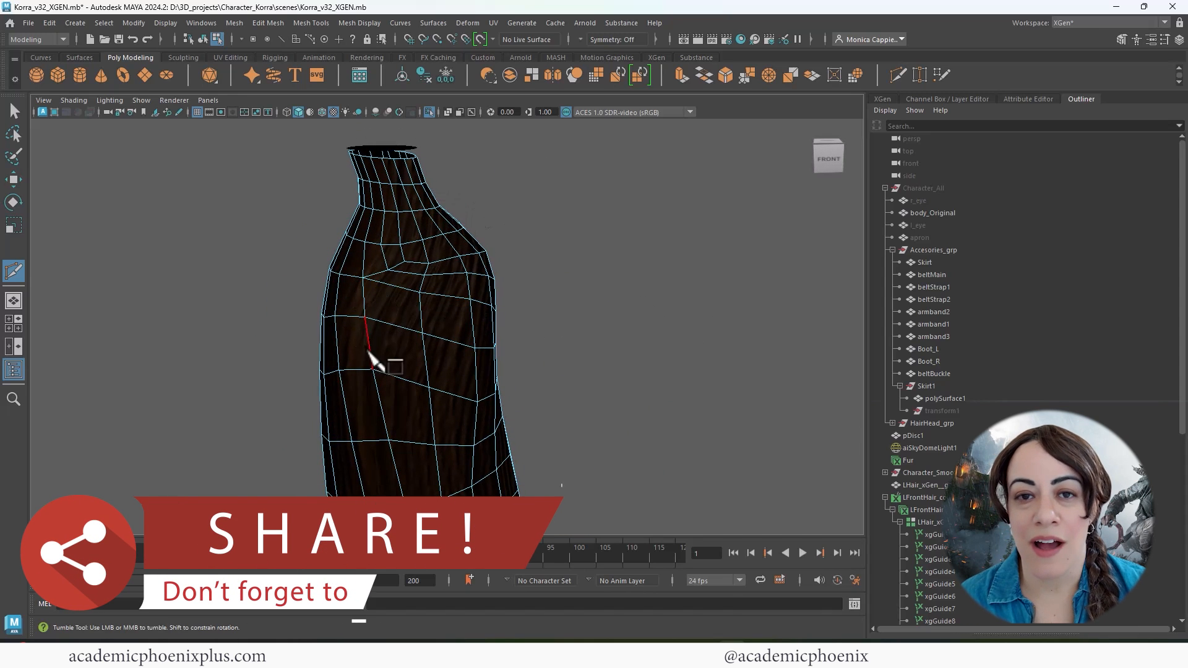
alt+drag(596, 272, 443, 261)
alt+middle_drag(566, 383, 526, 285)
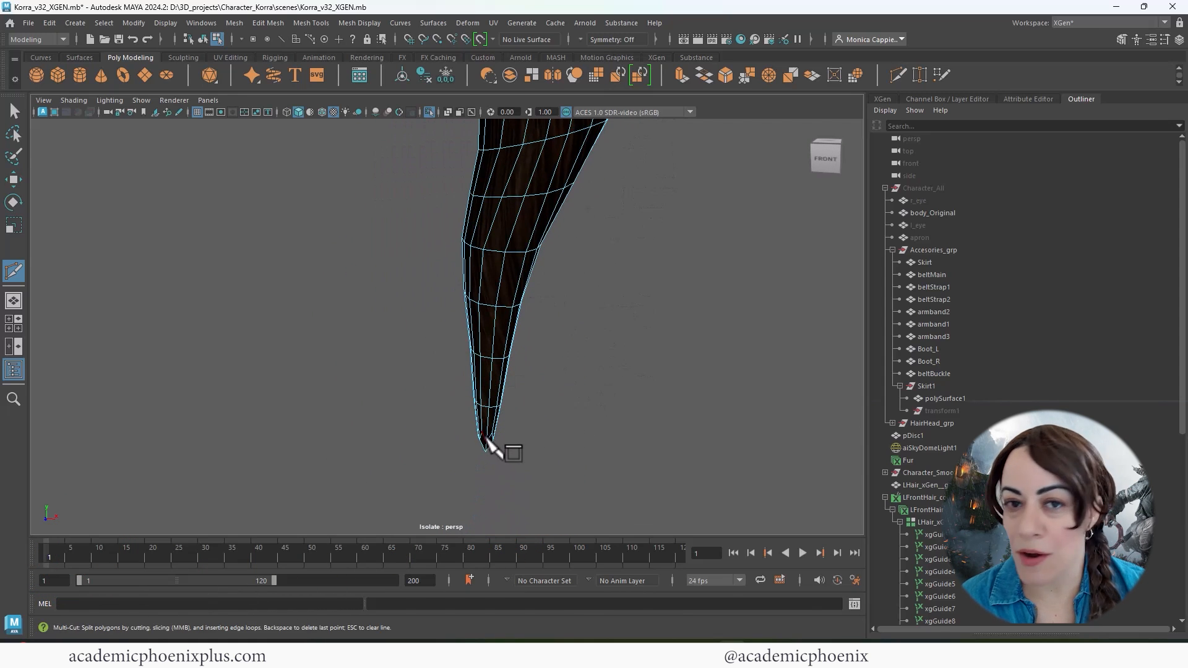
alt+drag(488, 442, 484, 435)
key(ctrl+z)
Step: Select a lengthwise edge loop on the strand and convert it with Polygon Edges to Curve
right_click(508, 273)
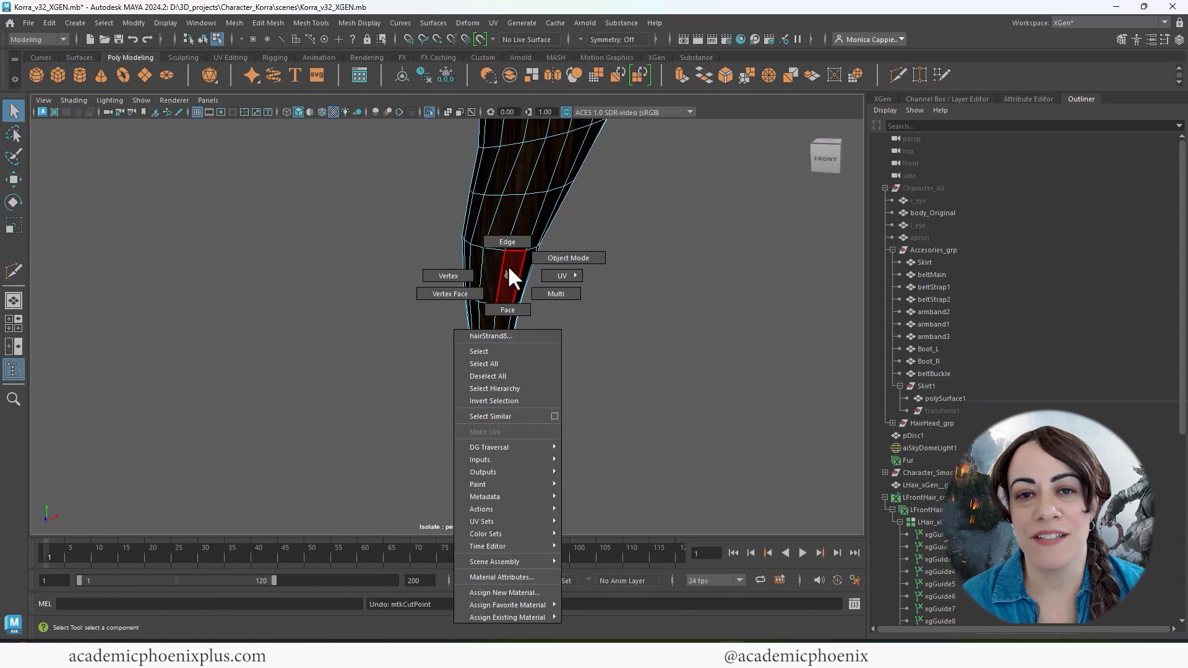
click(511, 310)
alt+middle_drag(523, 333, 564, 433)
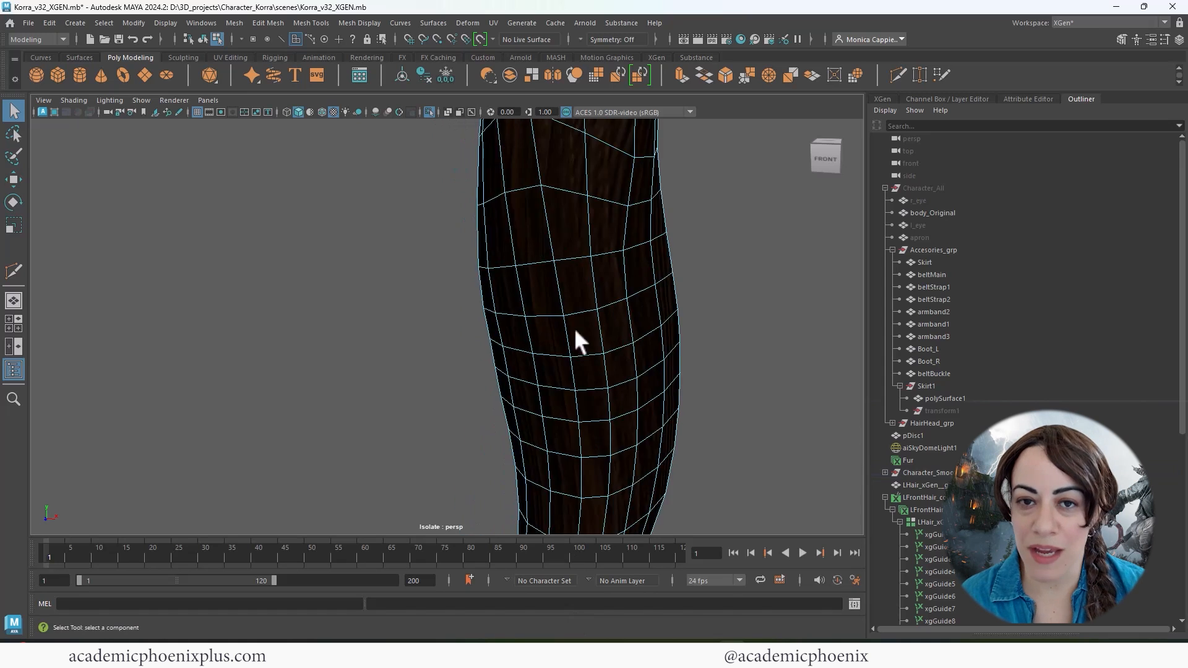
alt+middle_drag(574, 328, 537, 427)
alt+drag(537, 371, 461, 356)
right_drag(544, 289, 544, 250)
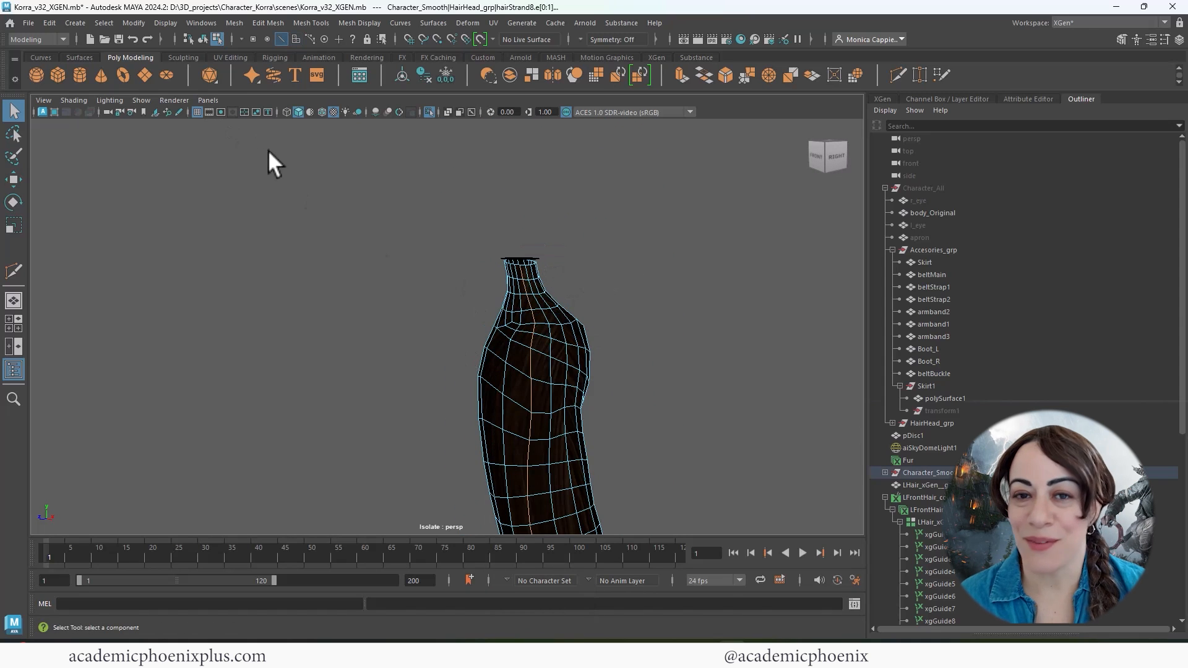
click(76, 22)
mouse_move(202, 359)
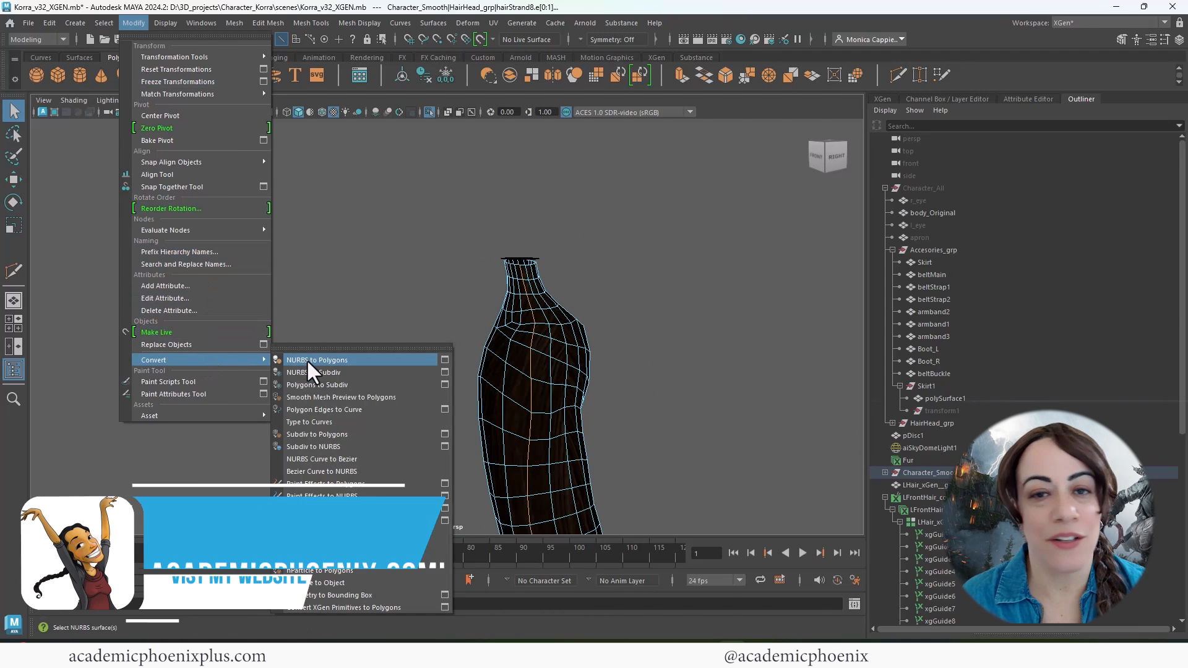
click(336, 410)
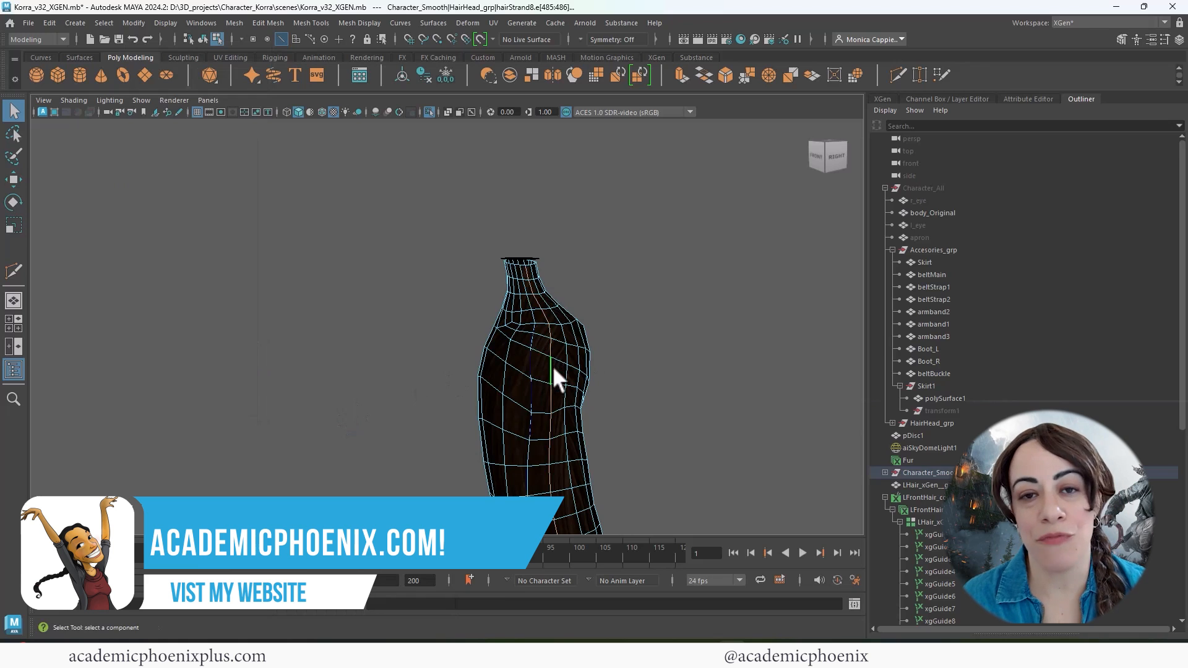
Step: Convert several more lengthwise edge loops on the strand's outer side into separate curves with Polygon Edges to Curve
key(g)
alt+drag(553, 366, 485, 396)
double_click(503, 382)
key(g)
double_click(519, 386)
key(g)
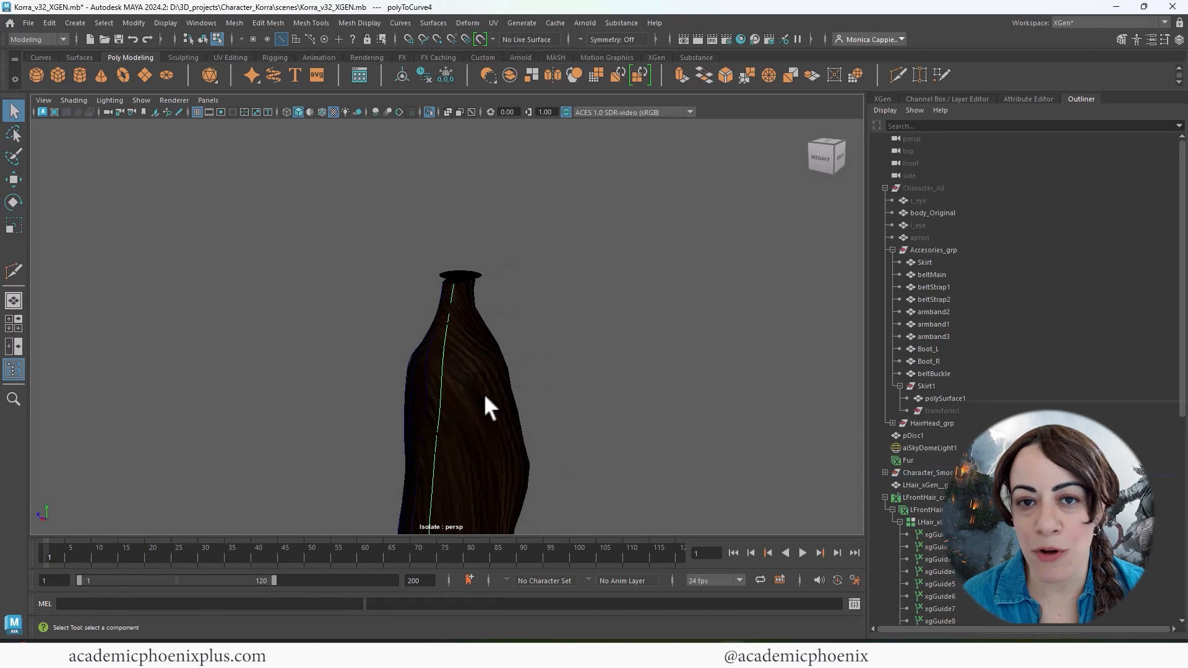
double_click(474, 365)
key(g)
double_click(481, 402)
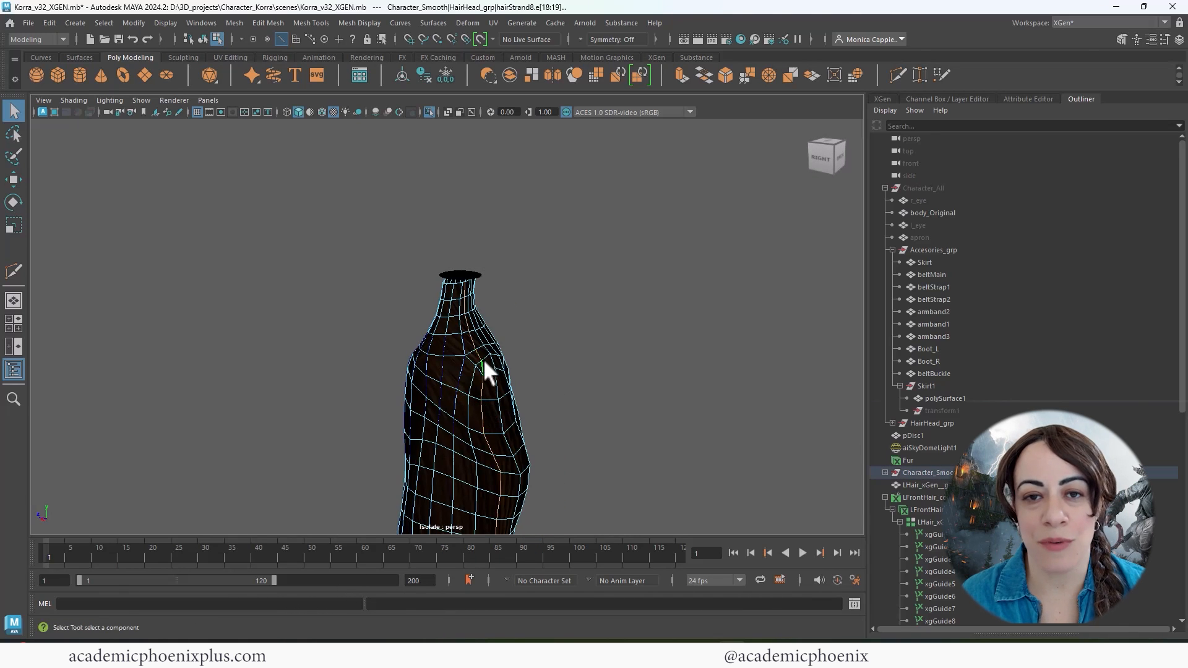
key(g)
double_click(409, 408)
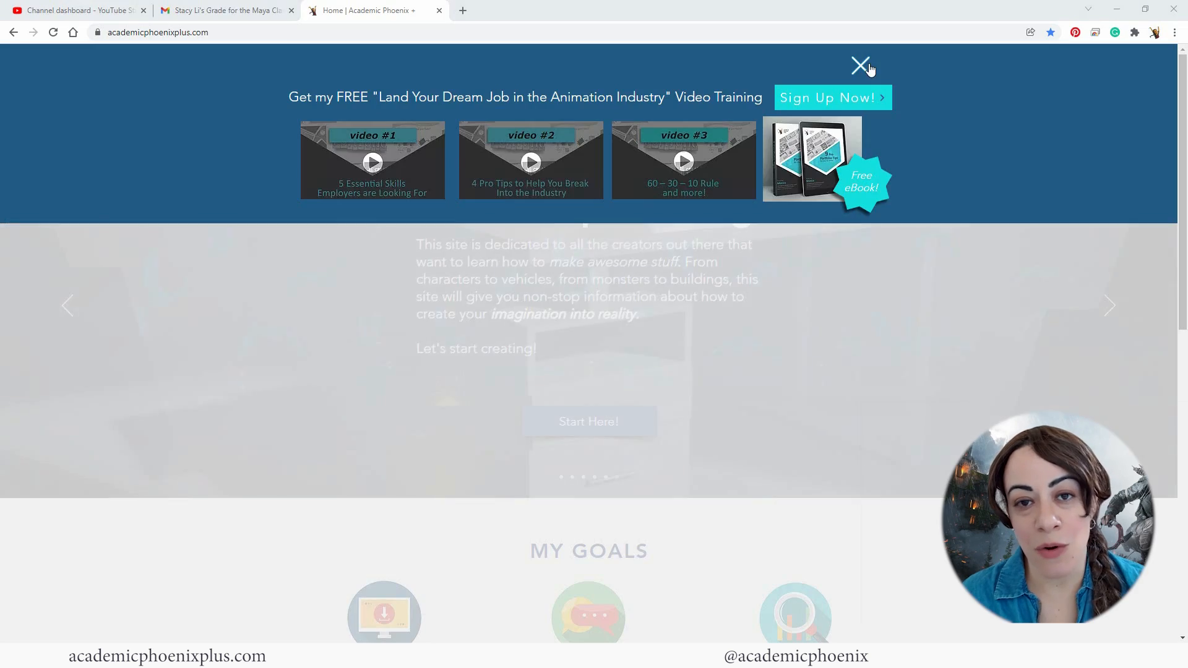
Step: Dismiss the sign-up banner on the Academic Phoenix website in the browser and look through its courses, opening the 3D still life one
click(868, 66)
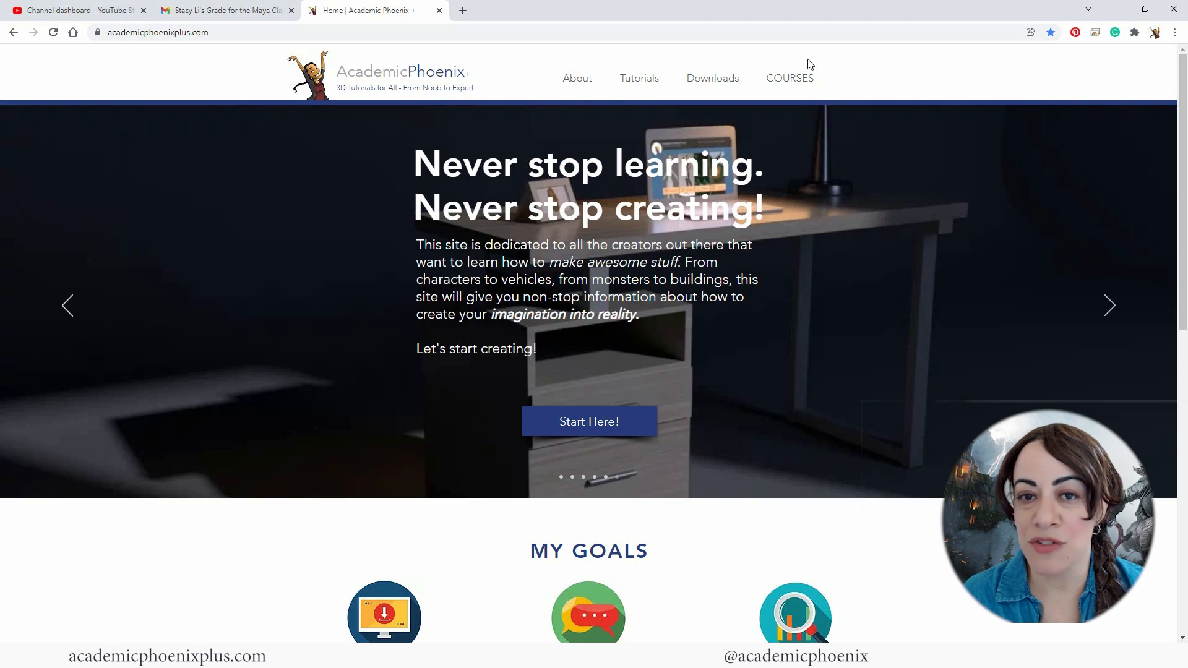
click(787, 79)
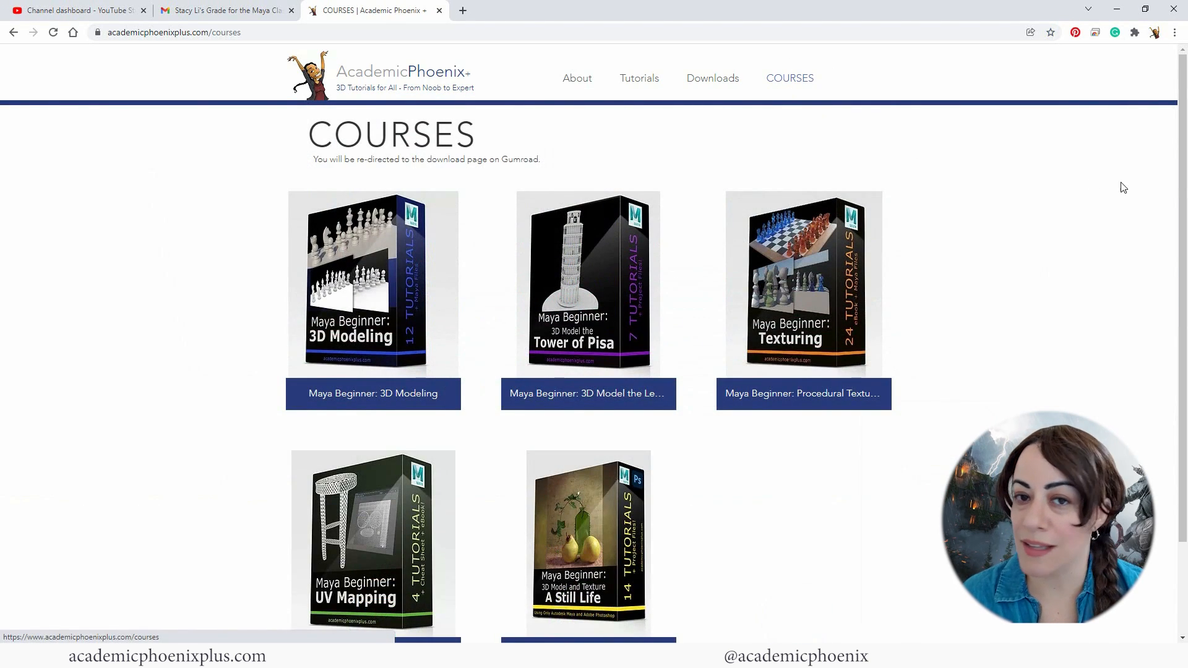
scroll(1102, 223, down, 1)
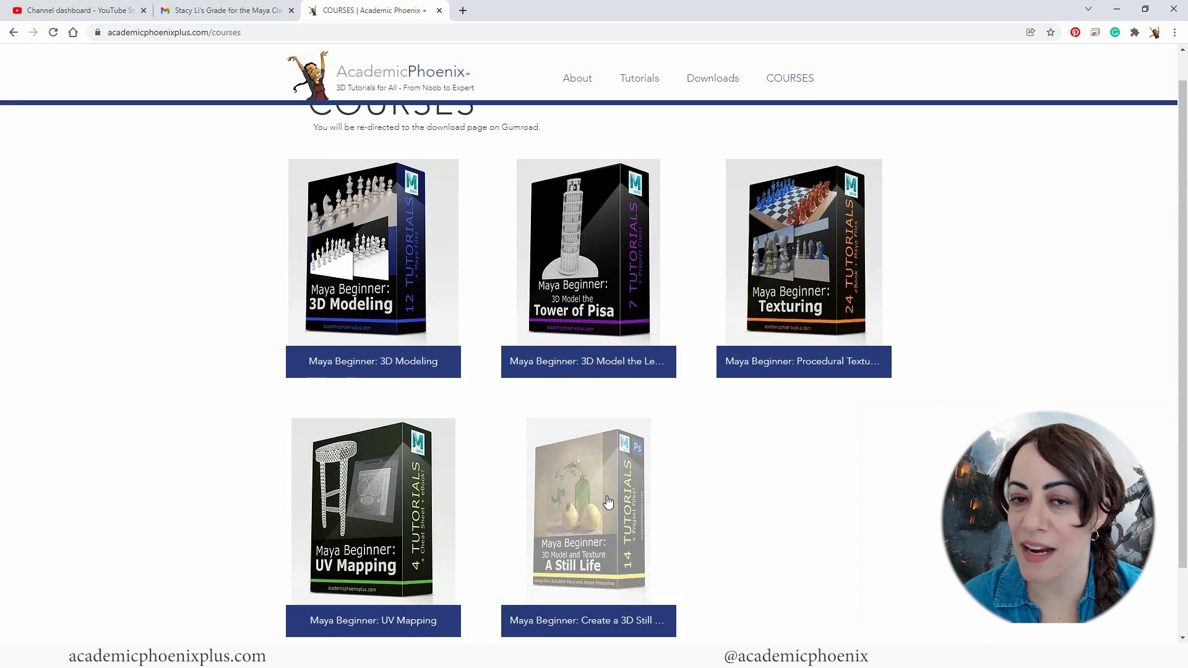
click(608, 502)
drag(1180, 168, 1180, 371)
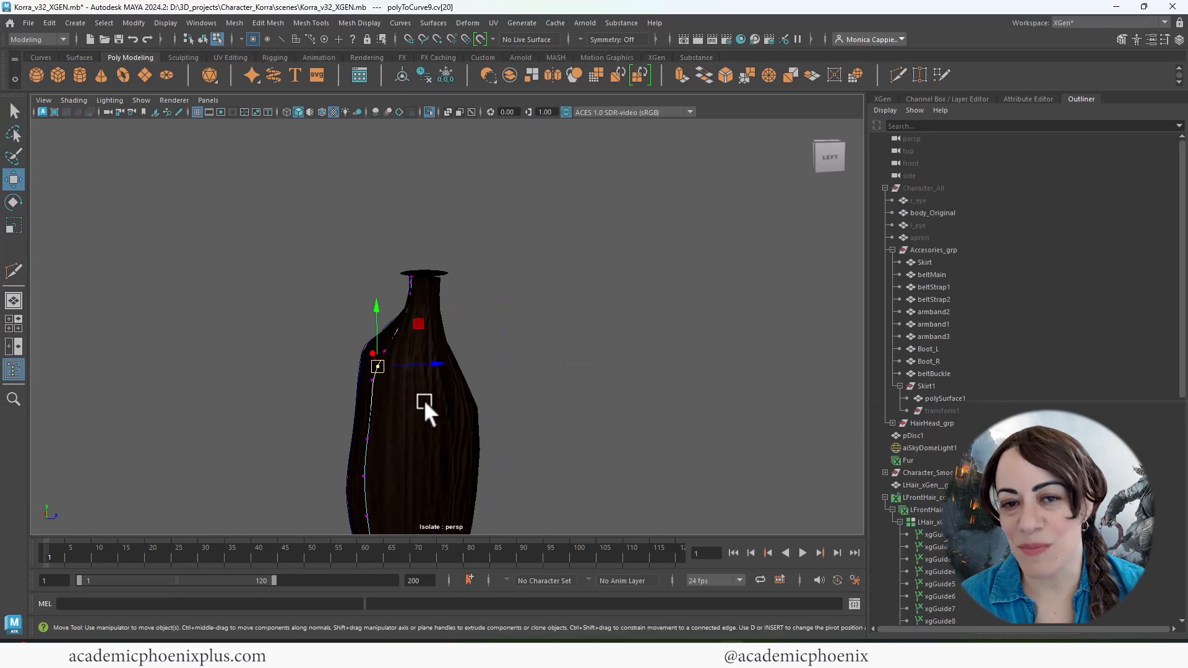
Step: Convert two more lengthwise edge loops on the opposite side of the strand into curves
right_drag(424, 402, 421, 381)
double_click(422, 403)
key(g)
alt+drag(425, 406, 429, 413)
right_drag(429, 413, 429, 391)
double_click(436, 415)
key(g)
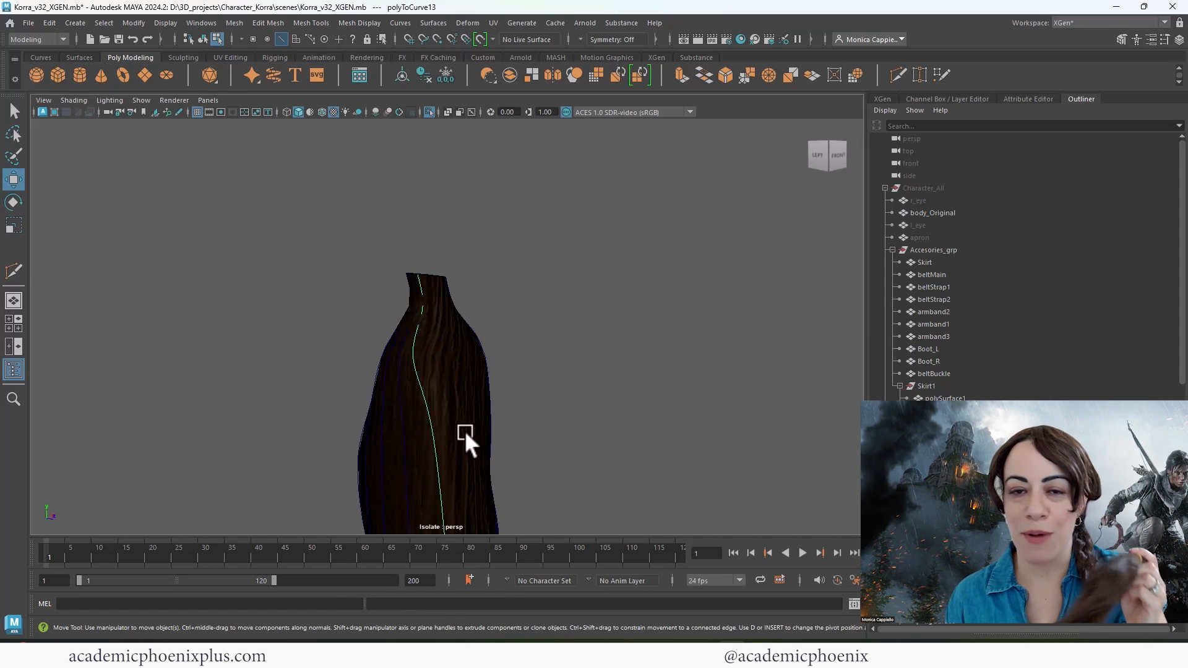
Step: Convert the remaining lengthwise edge loops across the front of the strand into curves
alt+drag(464, 430, 440, 409)
right_drag(441, 410, 451, 374)
double_click(437, 399)
key(g)
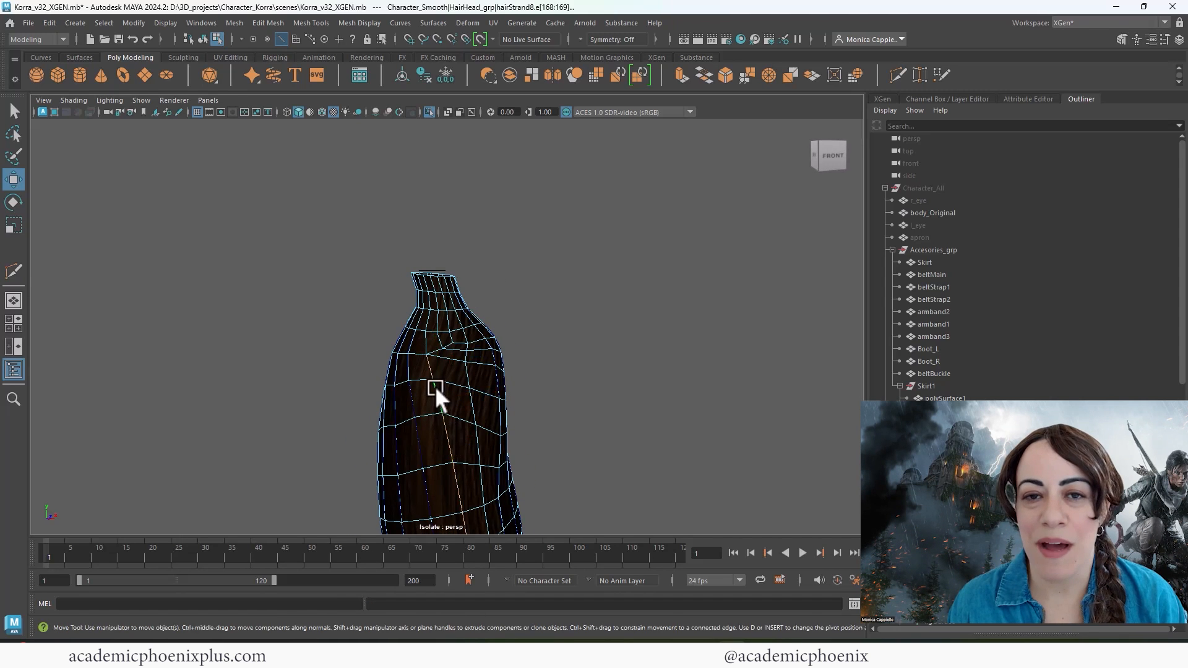
key(g)
alt+drag(473, 397, 459, 402)
right_drag(459, 402, 459, 382)
double_click(464, 409)
key(g)
mouse_move(464, 410)
alt+mouse_down()
mouse_move(353, 421)
mouse_move(478, 398)
alt+mouse_up()
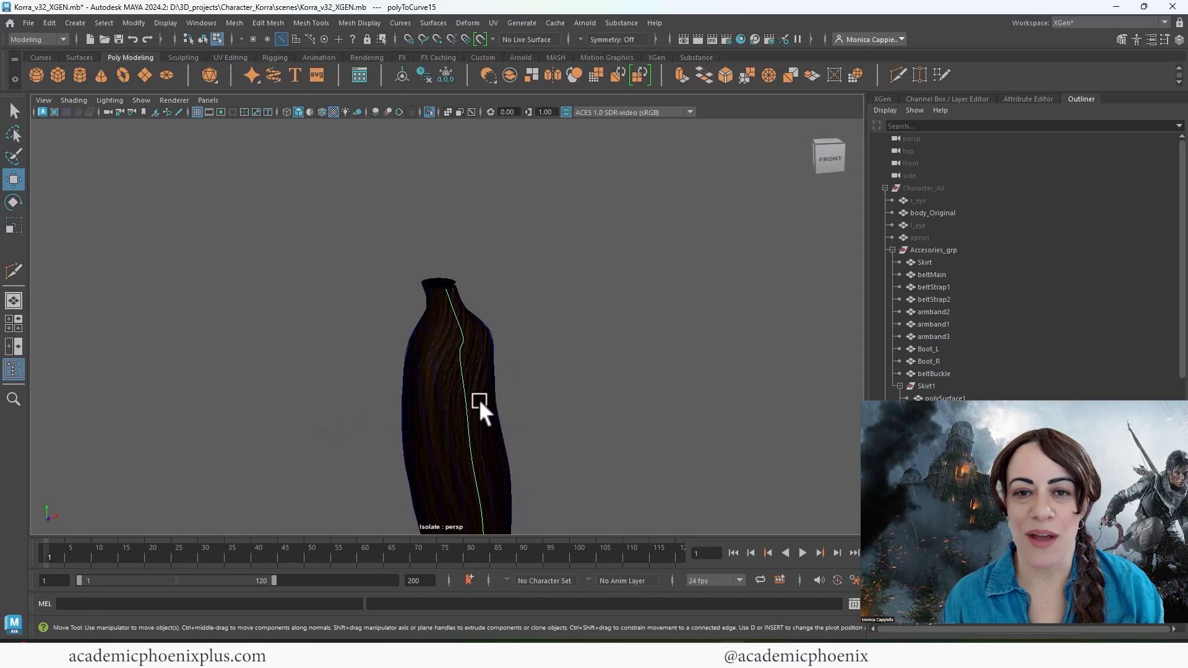
right_drag(478, 398, 478, 377)
double_click(467, 404)
Step: Return to object selection and hide the hair strand mesh, leaving the curves and the disc in view
right_drag(477, 365, 540, 334)
scroll(532, 347, down, 3)
alt+middle_drag(514, 371, 510, 274)
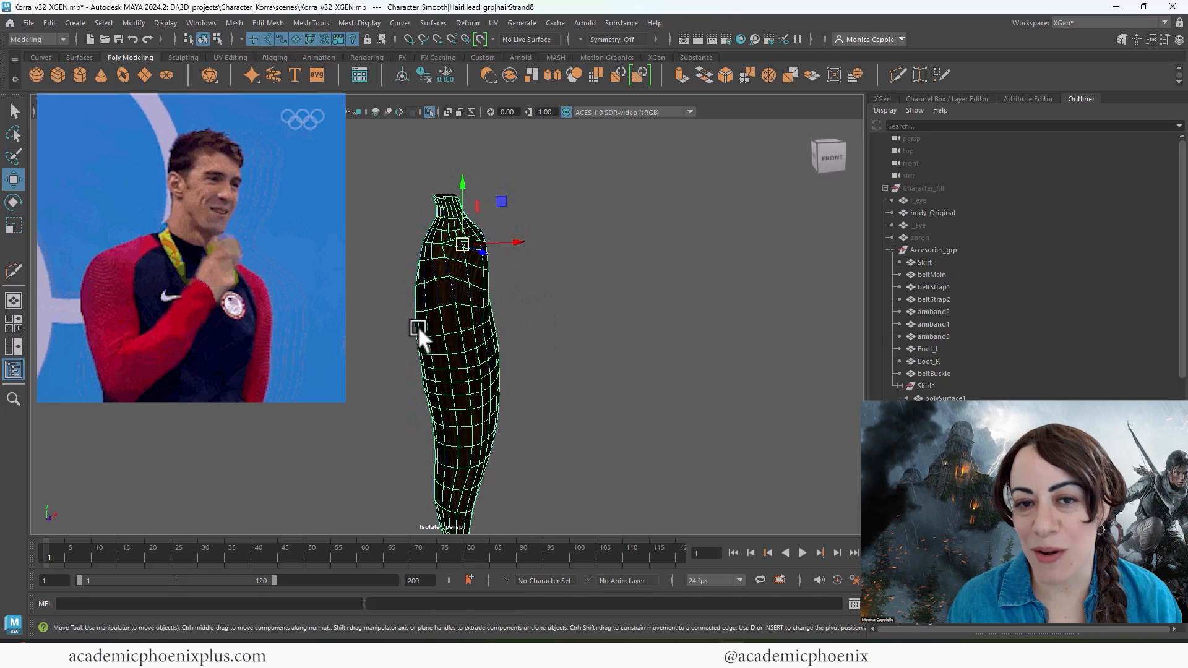
key(ctrl+h)
alt+middle_drag(467, 213, 506, 297)
alt+right_drag(507, 297, 751, 248)
alt+middle_drag(433, 214, 357, 303)
alt+right_drag(358, 303, 473, 310)
Step: Display the control points of all curves and select the top points of the seven curves that run in the opposite direction
drag(408, 272, 662, 328)
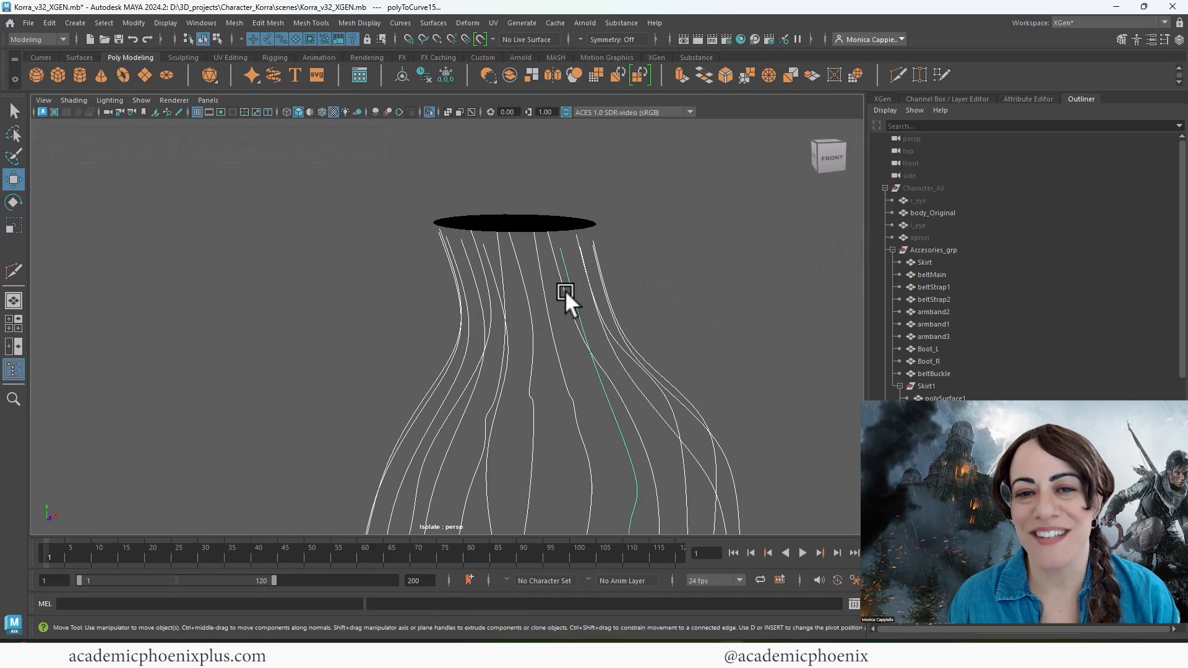
key(F8)
alt+drag(491, 277, 860, 253)
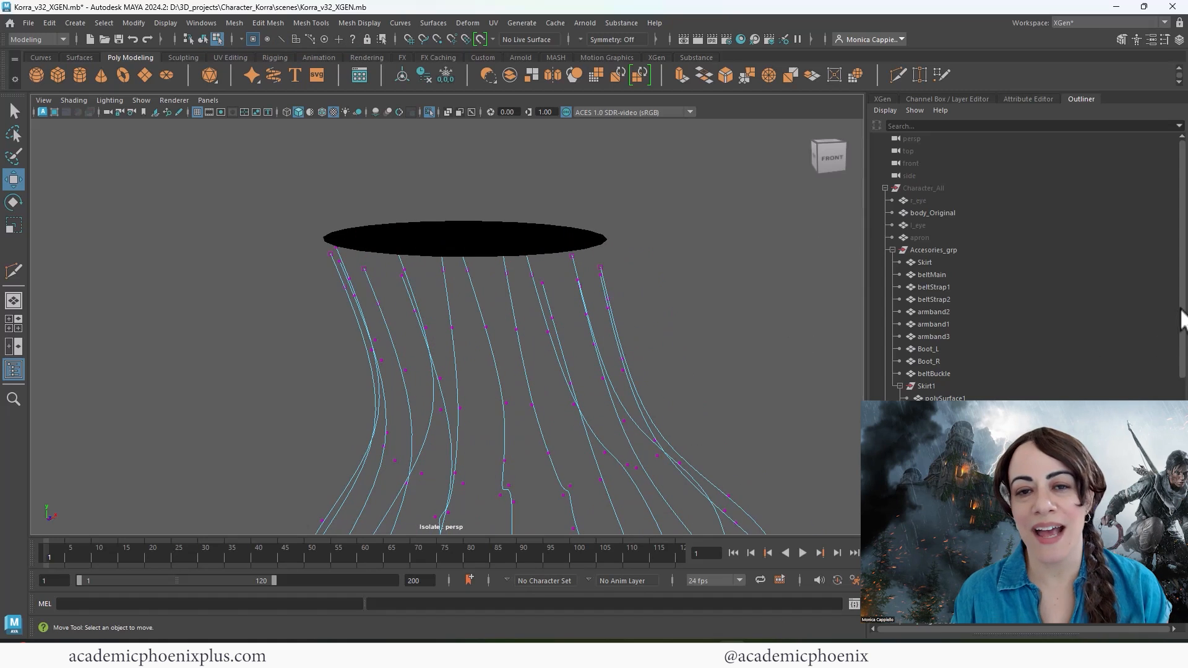
drag(1182, 309, 1182, 424)
click(886, 262)
alt+middle_drag(442, 301, 456, 324)
alt+drag(405, 346, 339, 325)
shift+drag(543, 348, 591, 359)
alt+drag(672, 365, 637, 354)
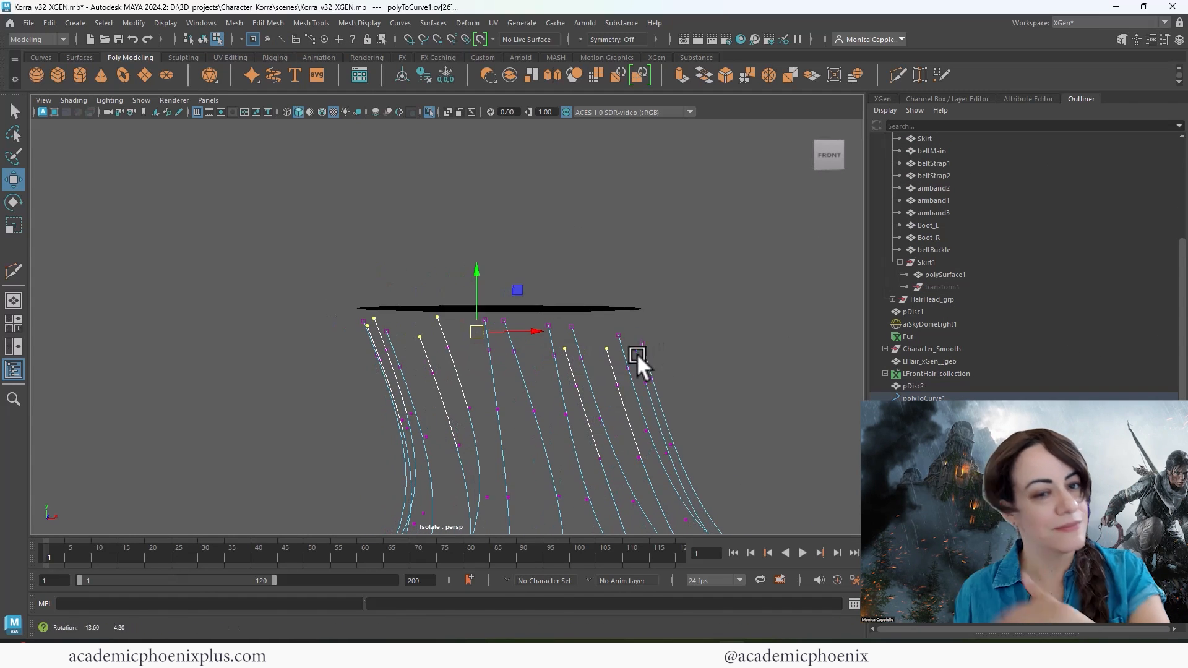
shift+click(636, 351)
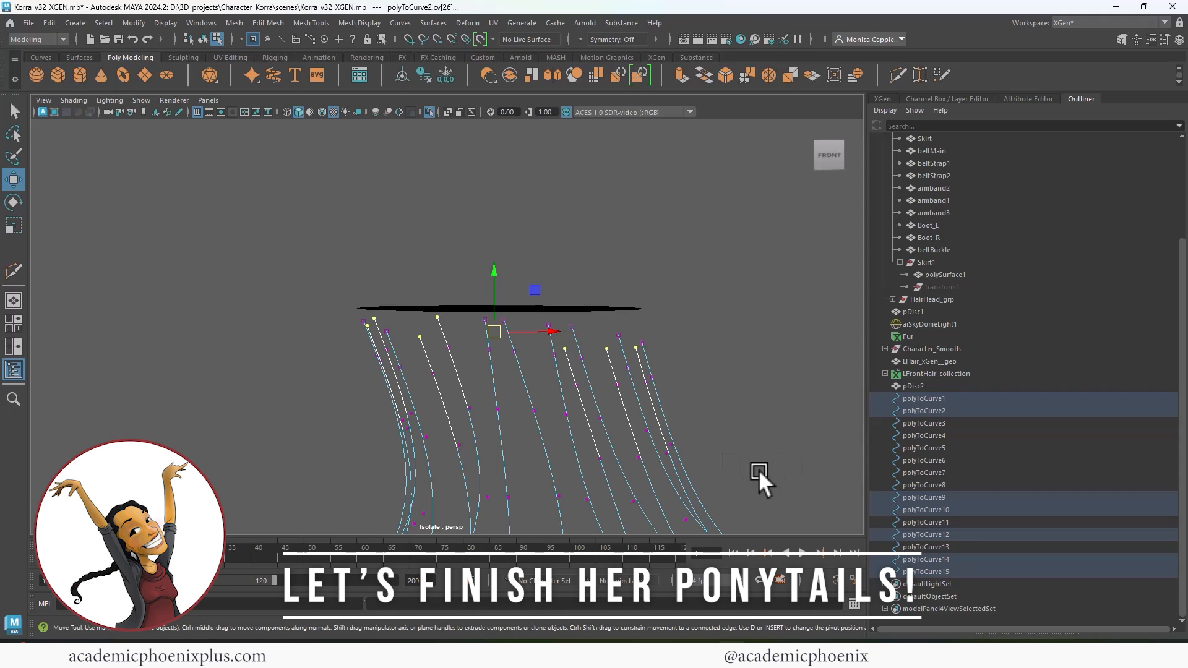
Step: Reverse the direction of polyToCurve1, 2, 9, 10, 12, 14 and 15
click(948, 397)
ctrl+click(953, 498)
ctrl+click(956, 510)
ctrl+click(945, 535)
ctrl+click(936, 560)
ctrl+click(934, 572)
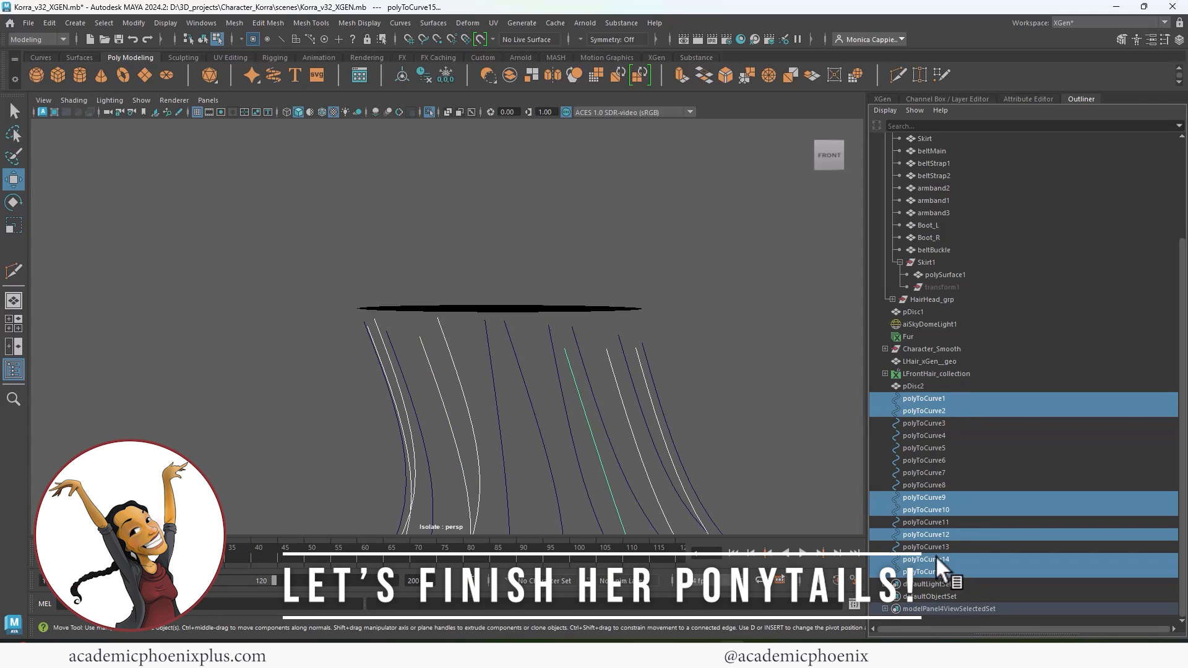
click(399, 23)
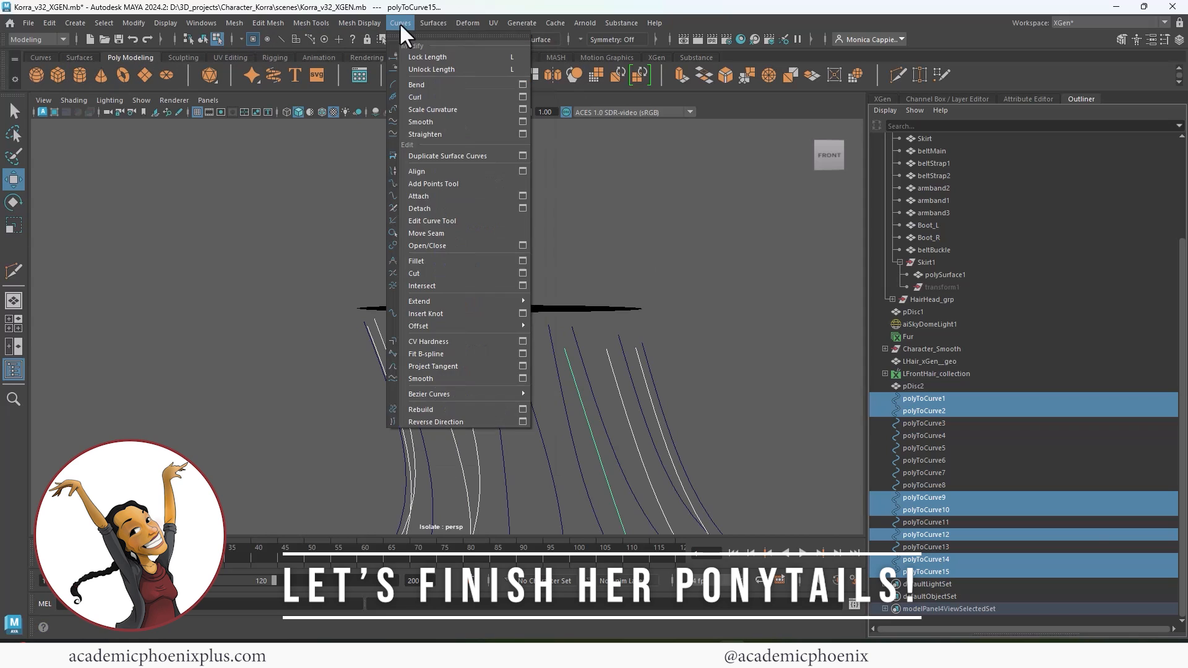
click(458, 422)
Step: Scale the top control points of all curves inward together so the roots gather beneath the disc
key(F8)
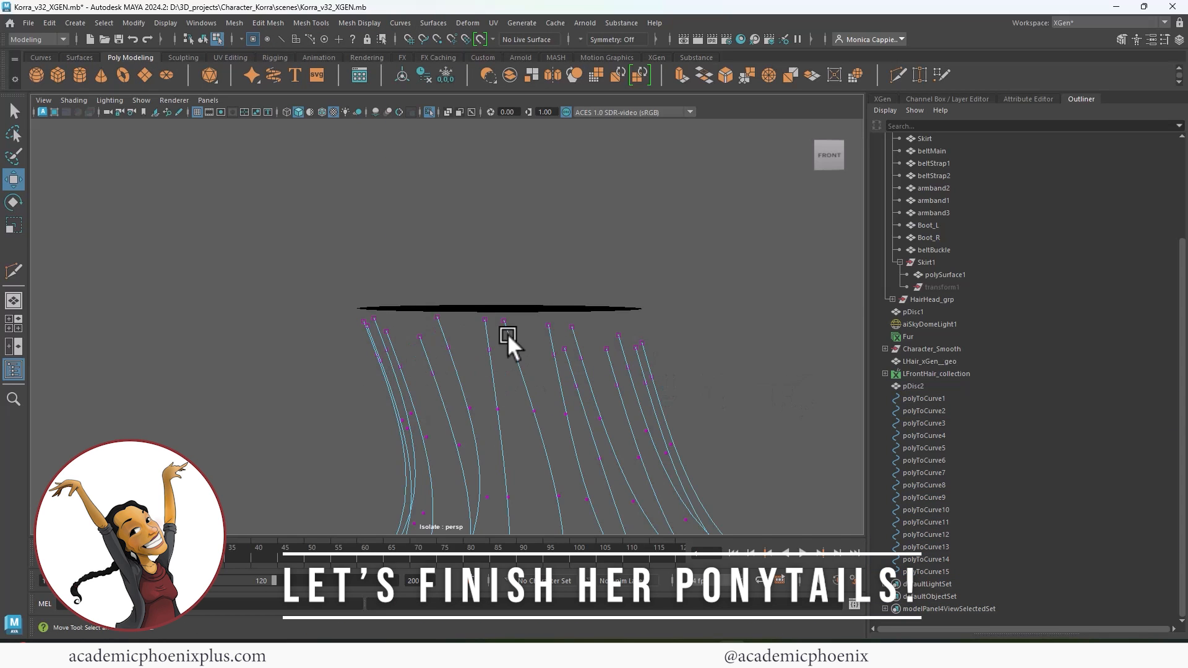
drag(343, 273, 741, 378)
key(r)
drag(507, 348, 387, 336)
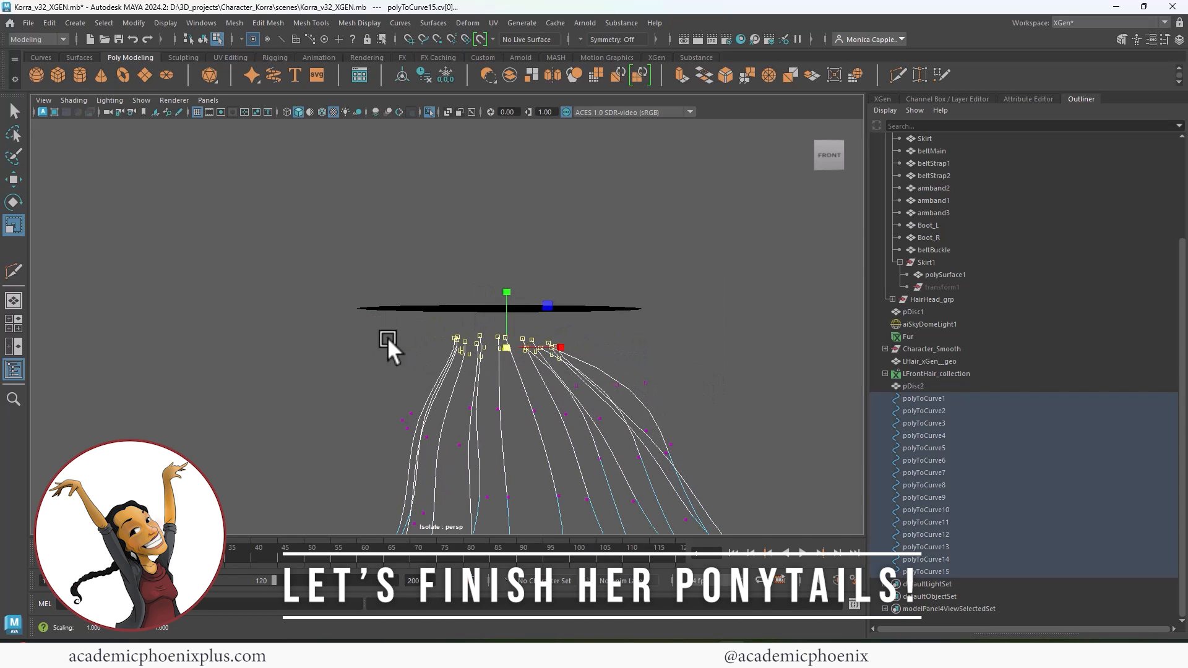
key(F8)
key(F8)
click(566, 296)
alt+right_drag(556, 296, 238, 291)
alt+middle_drag(238, 291, 681, 321)
alt+drag(681, 321, 554, 331)
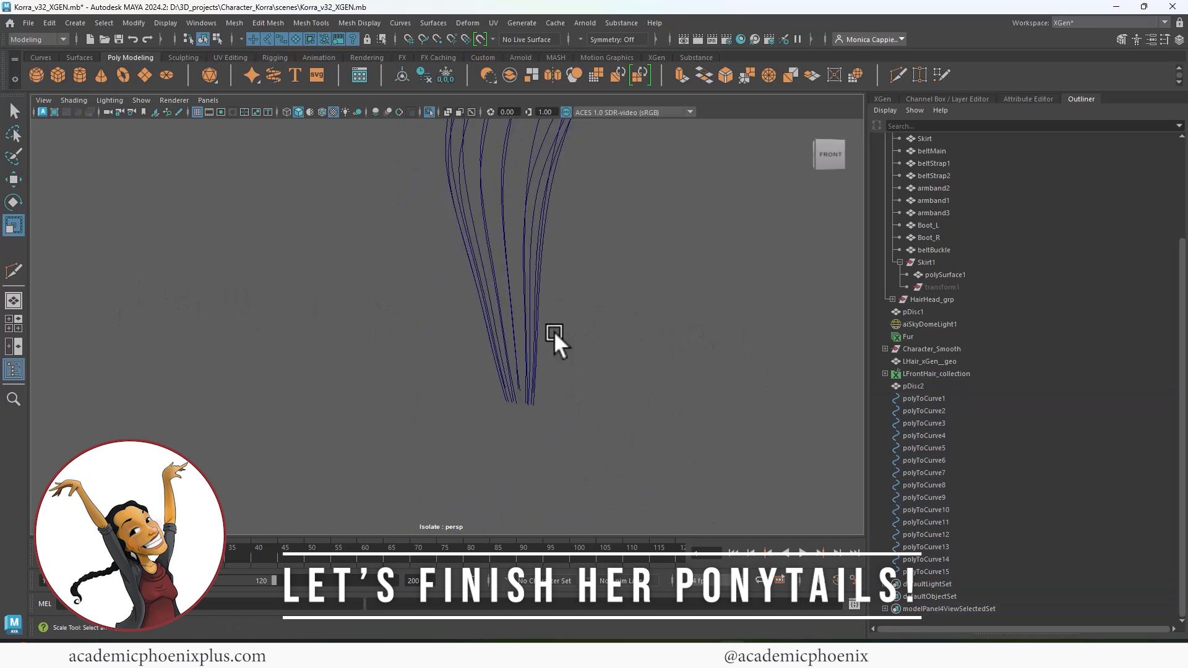
Step: Select all the curves, center their pivots, and move the pivots up to the roots at the disc
alt+middle_drag(554, 332, 519, 247)
alt+right_drag(520, 248, 444, 175)
alt+middle_drag(443, 174, 494, 333)
drag(625, 347, 445, 247)
click(402, 73)
key(d)
drag(540, 278, 530, 212)
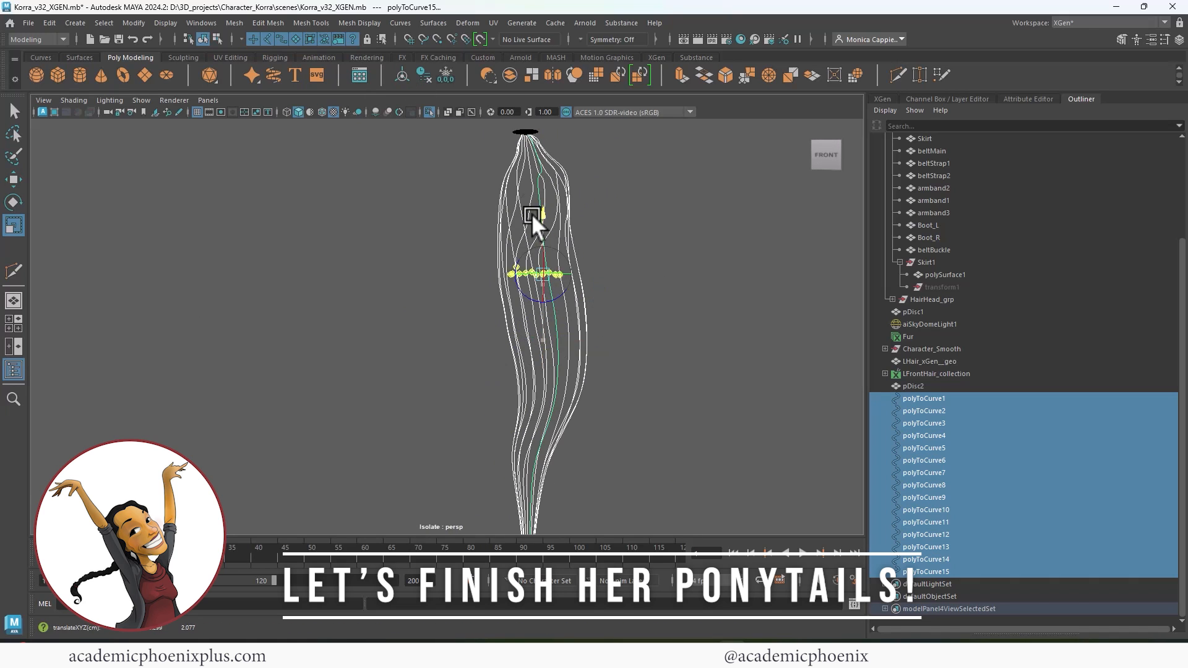
Step: Select a few separate curves around the strand and scale them slightly in height to vary their lengths
alt+right_drag(577, 168, 539, 191)
click(533, 232)
click(542, 282)
shift+click(505, 286)
alt+drag(505, 285, 624, 289)
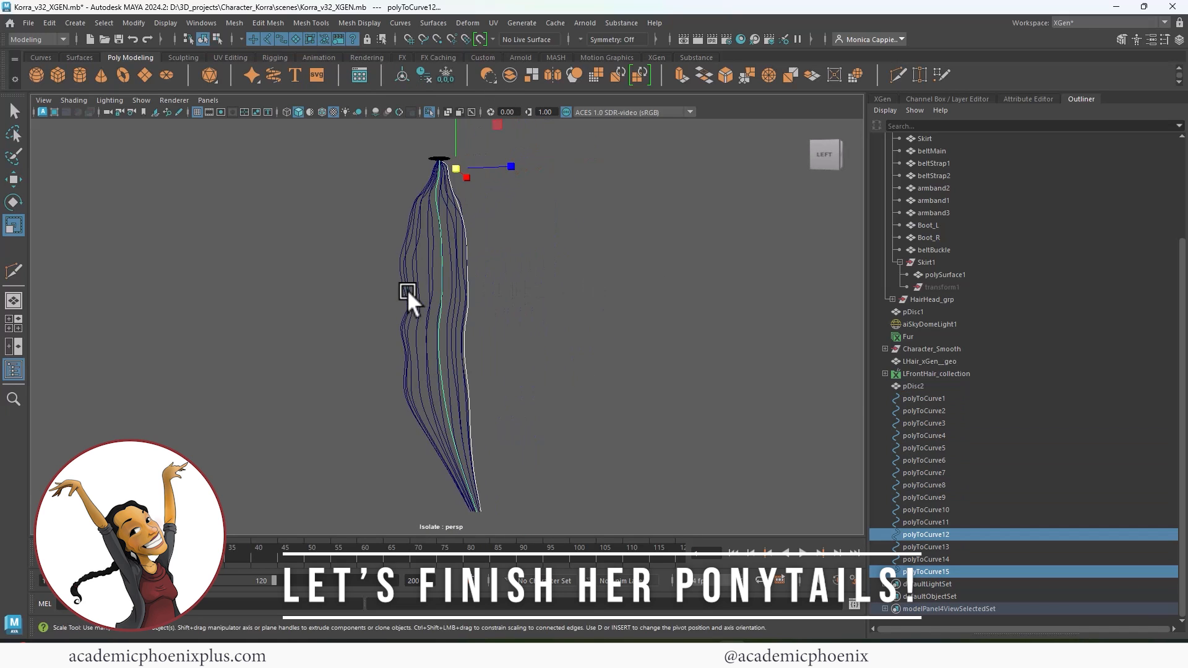
shift+click(407, 290)
alt+drag(407, 289, 526, 285)
shift+click(347, 278)
alt+right_drag(417, 276, 371, 260)
drag(403, 173, 402, 169)
Step: Scale polyToCurve6, 11 and 14 in height to make the strand's tips more uneven
click(414, 346)
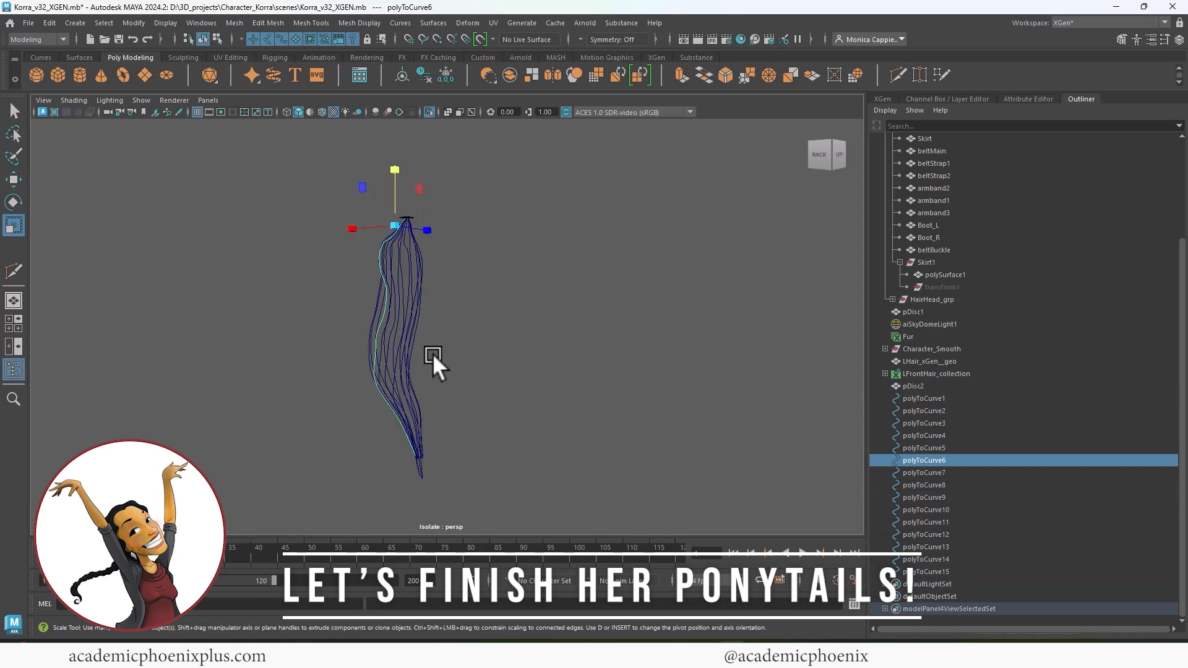
alt+drag(433, 354, 488, 353)
shift+click(426, 351)
alt+drag(433, 353, 467, 180)
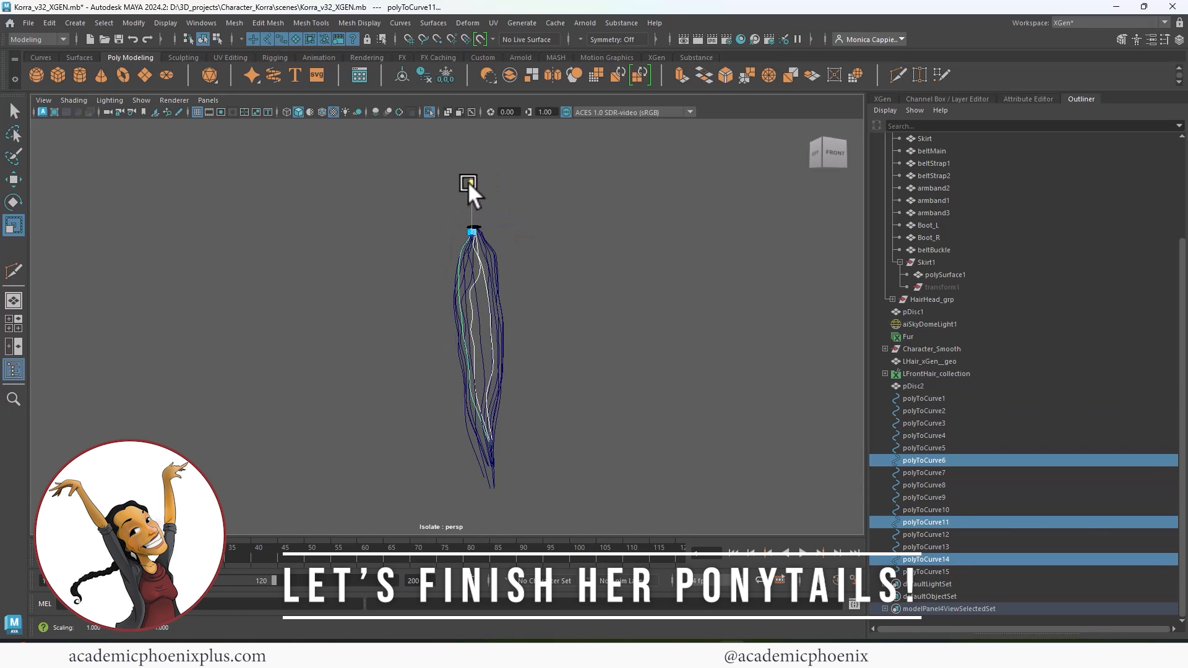
Step: Group all fifteen curves, duplicate the group, and rotate the copy around the strand's length to fill the gaps
click(922, 399)
shift+click(934, 569)
key(ctrl+g)
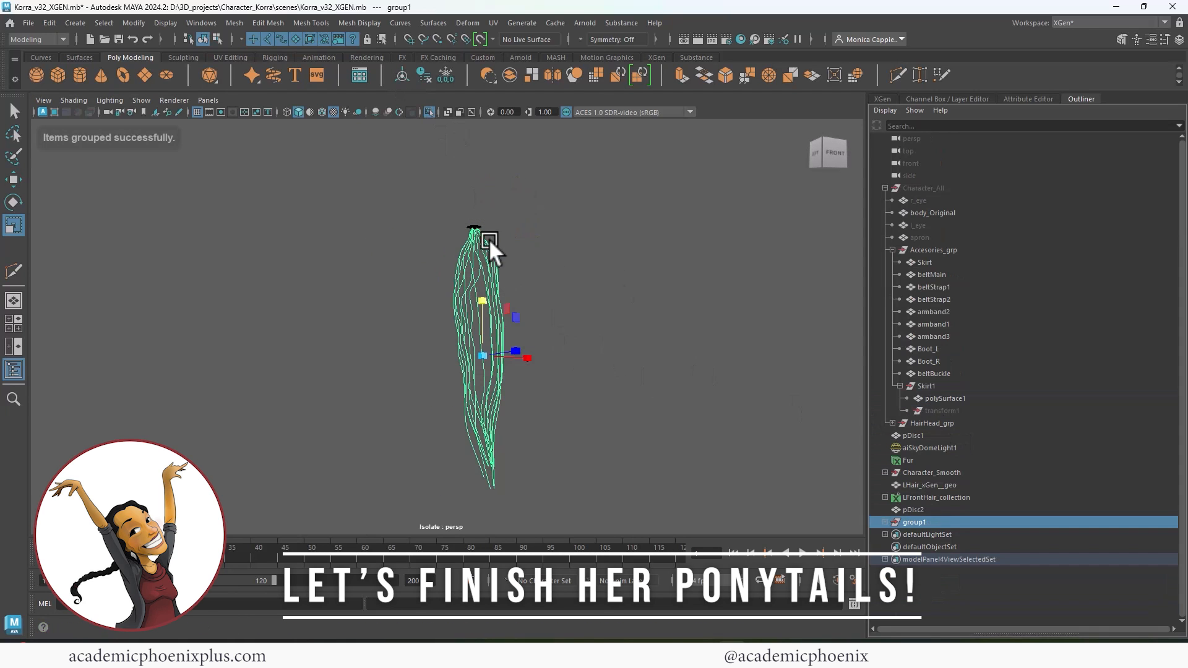
key(ctrl+d)
key(e)
drag(501, 355, 470, 347)
click(582, 302)
Step: Select the original and duplicated curves, center their pivots, and freeze their transformations
alt+drag(582, 302, 496, 291)
drag(442, 286, 550, 283)
click(402, 74)
click(447, 74)
click(656, 281)
alt+drag(668, 282, 629, 277)
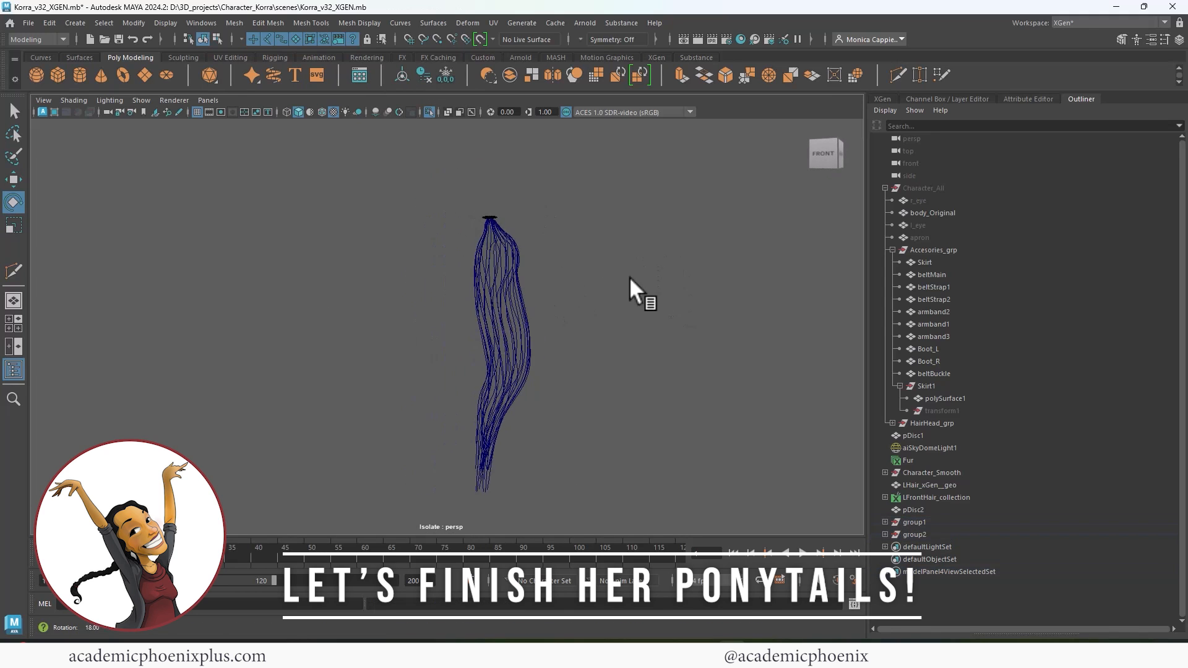
Step: Create the XGen description R_FrontHair_description on the disc, using guide-controlled splines placed randomly across the surface, in LFrontHair_collection
drag(454, 288, 544, 291)
click(883, 99)
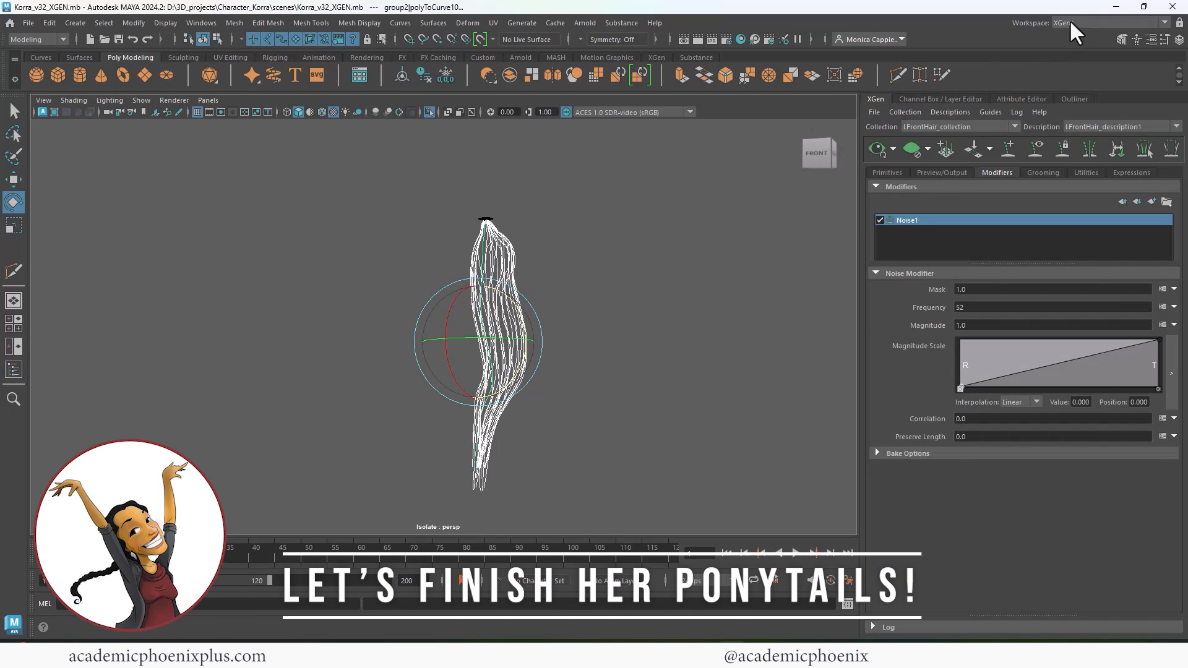
click(875, 114)
click(904, 112)
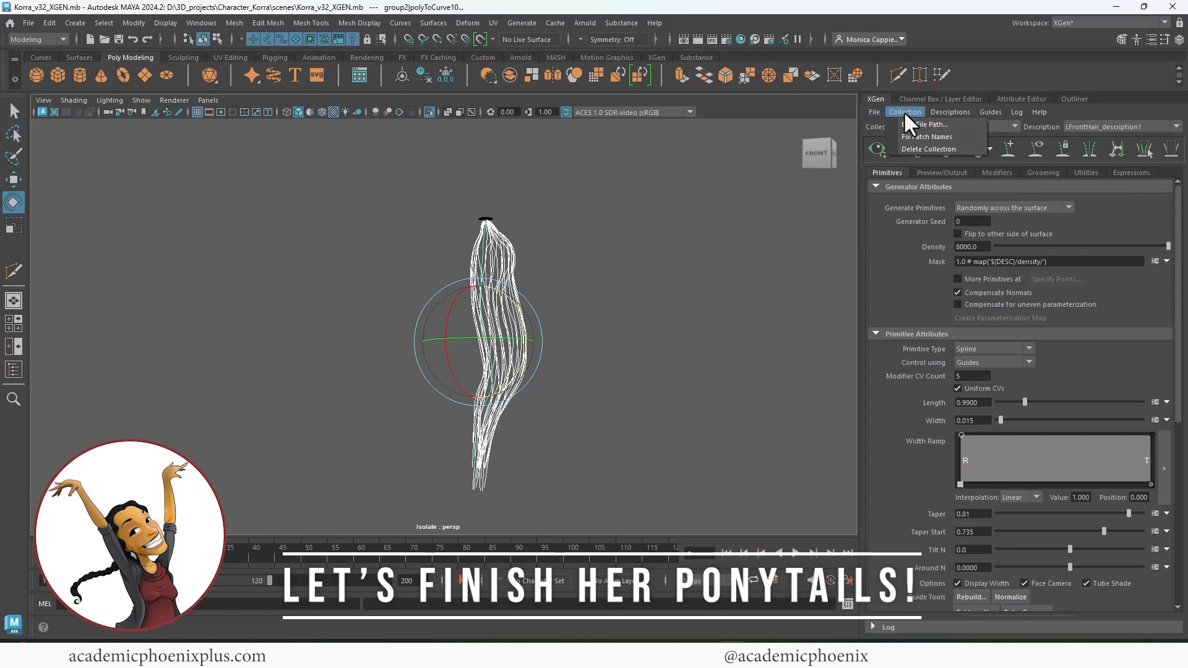
click(962, 124)
click(485, 216)
click(946, 112)
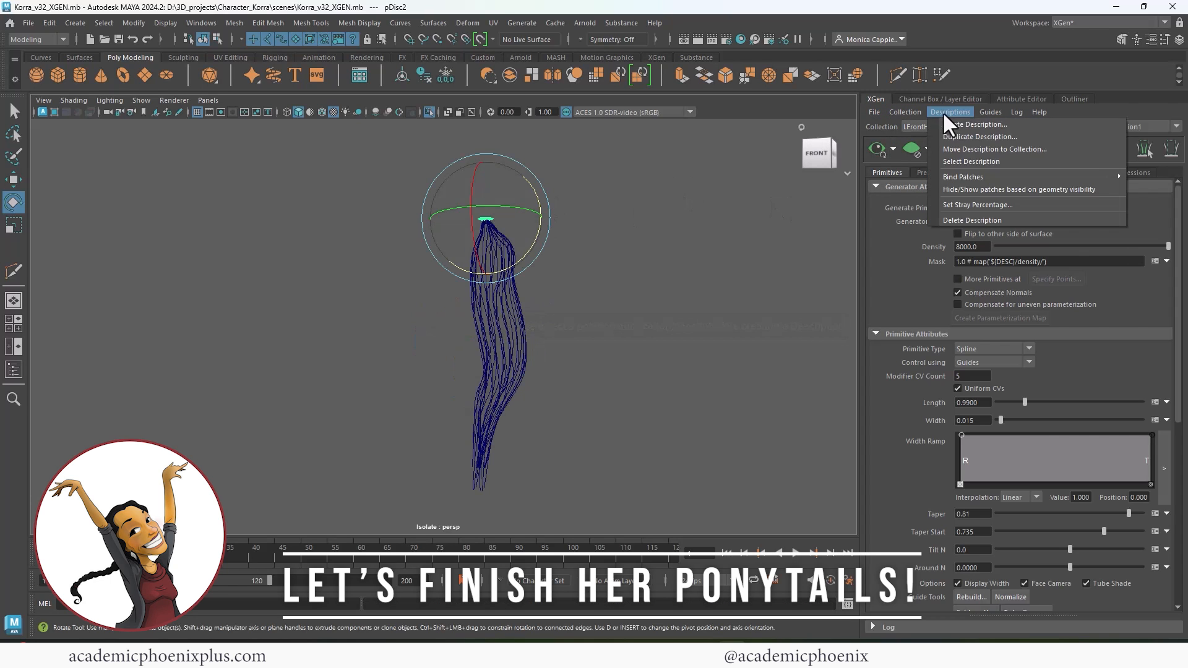
click(946, 123)
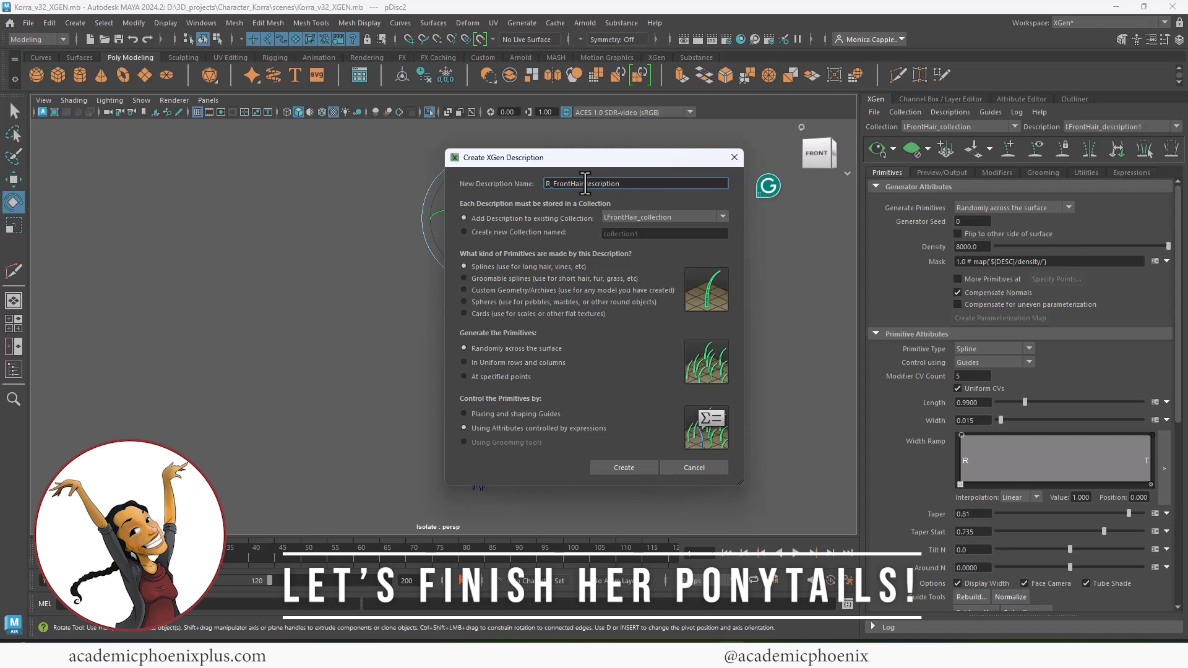
click(618, 471)
Step: Convert all the strand curves into guides for R_FrontHair_description with Curves To Guides, deleting the curves
drag(582, 379, 436, 319)
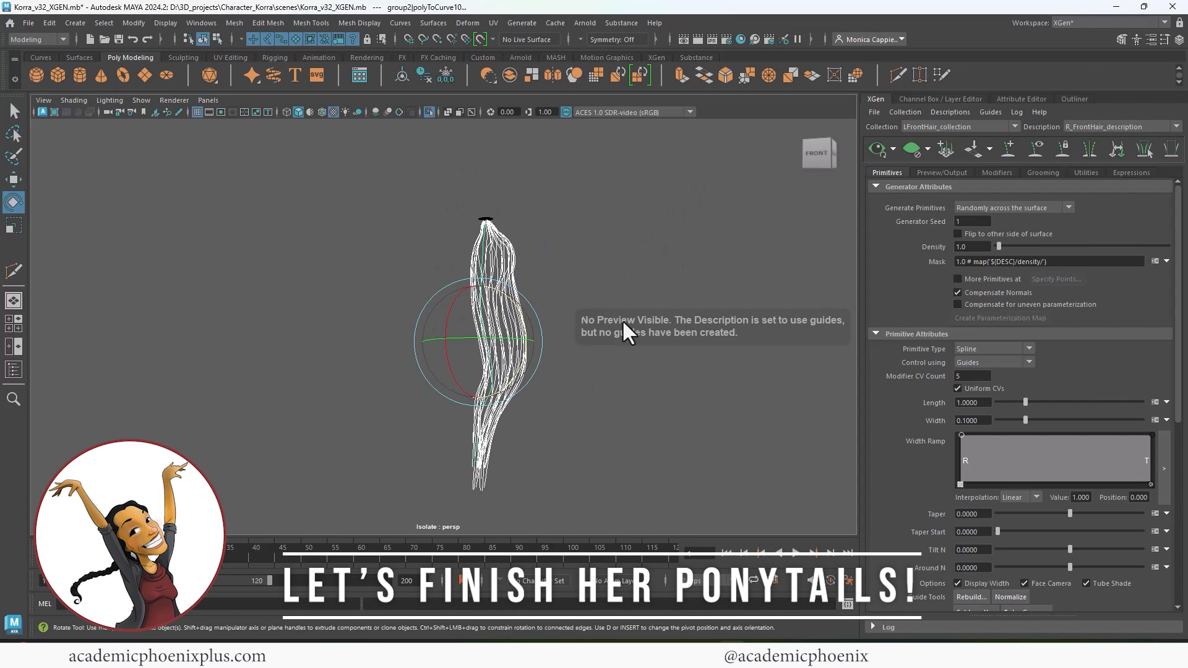
click(1084, 173)
click(991, 205)
click(974, 387)
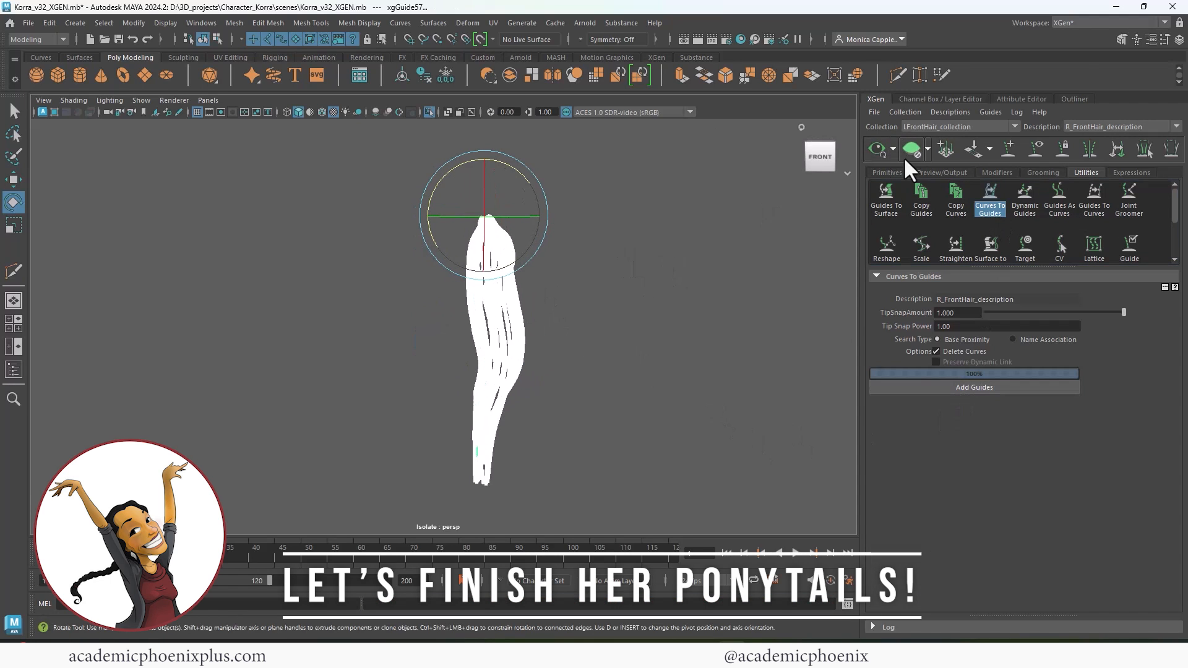
Step: Set the hair primitives' width to 0.02 and density to 5000
click(888, 173)
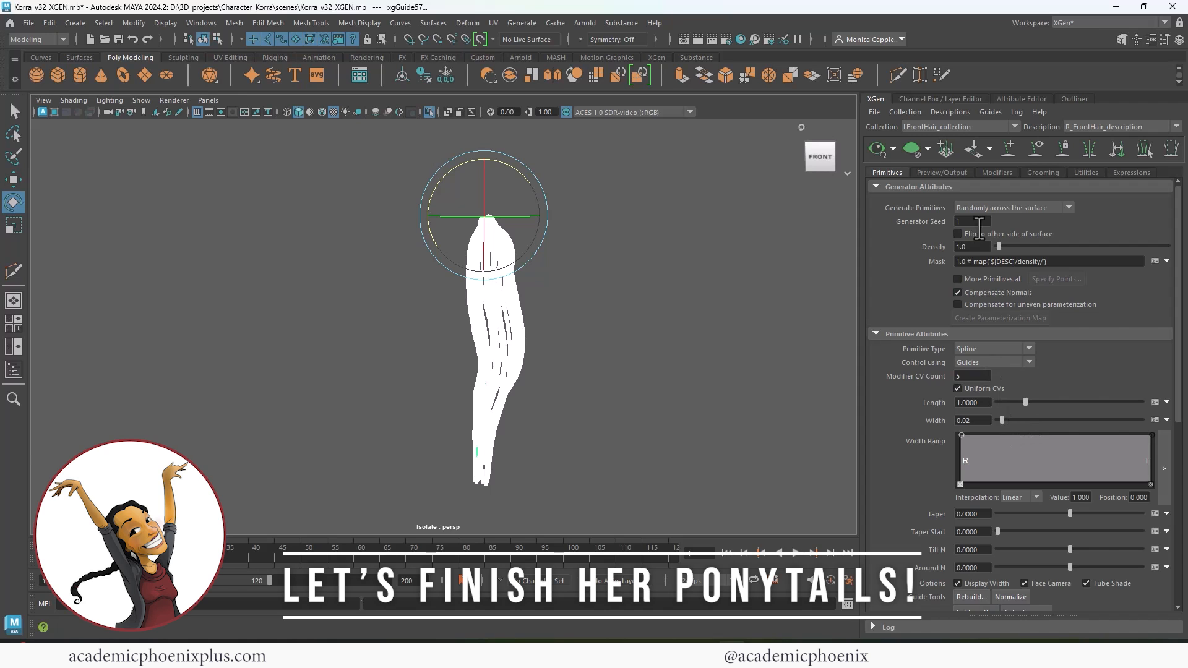
text(5000)
key(Return)
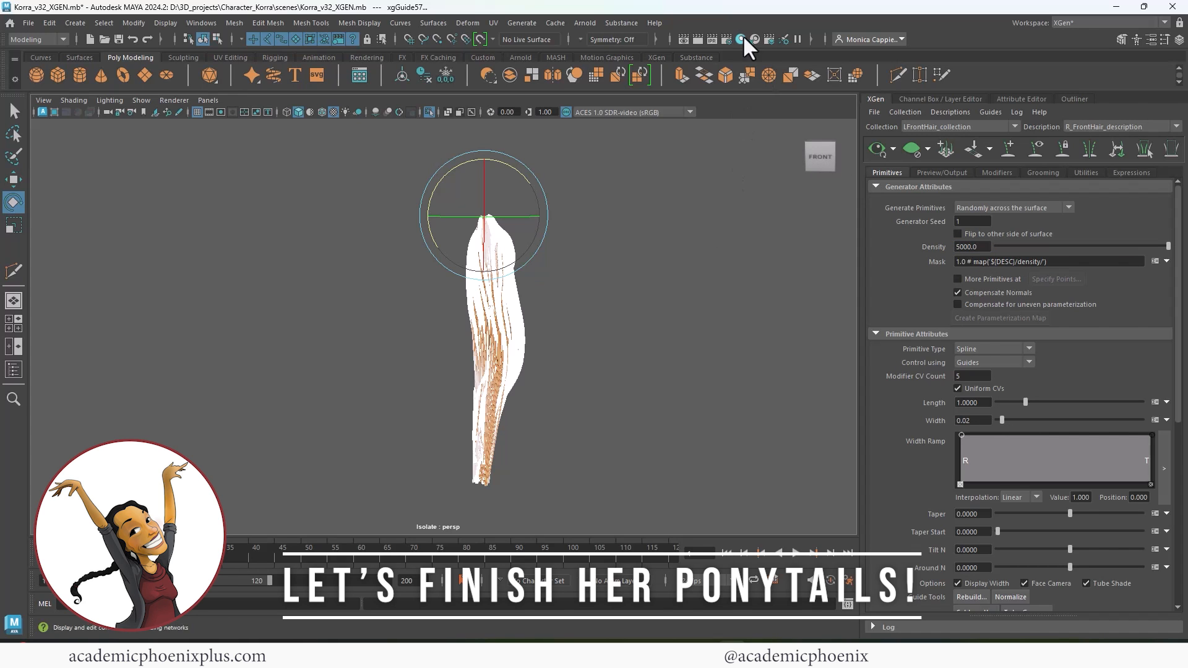
Step: Leave isolation to show the whole character with both front ponytails, and render the current frame
click(429, 112)
click(758, 260)
alt+drag(758, 260, 733, 266)
click(698, 40)
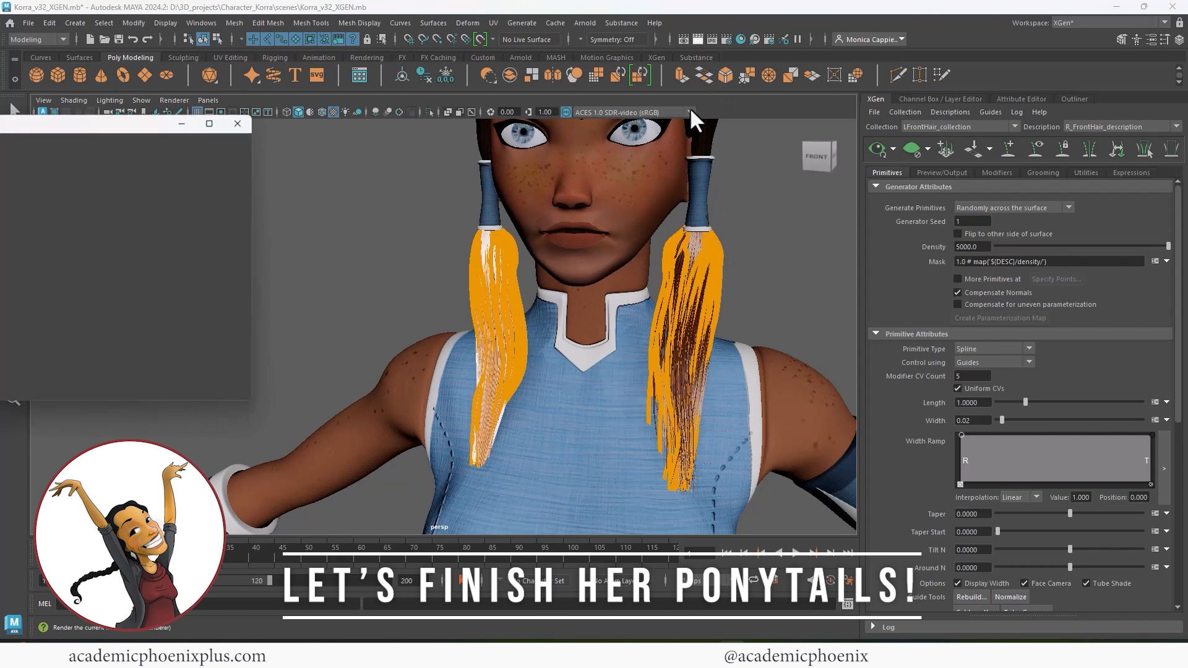
Step: Render the current view again to examine both front ponytails, and close the render window
drag(79, 124, 149, 135)
alt+middle_drag(468, 203, 444, 339)
click(260, 166)
click(308, 134)
click(879, 148)
click(697, 40)
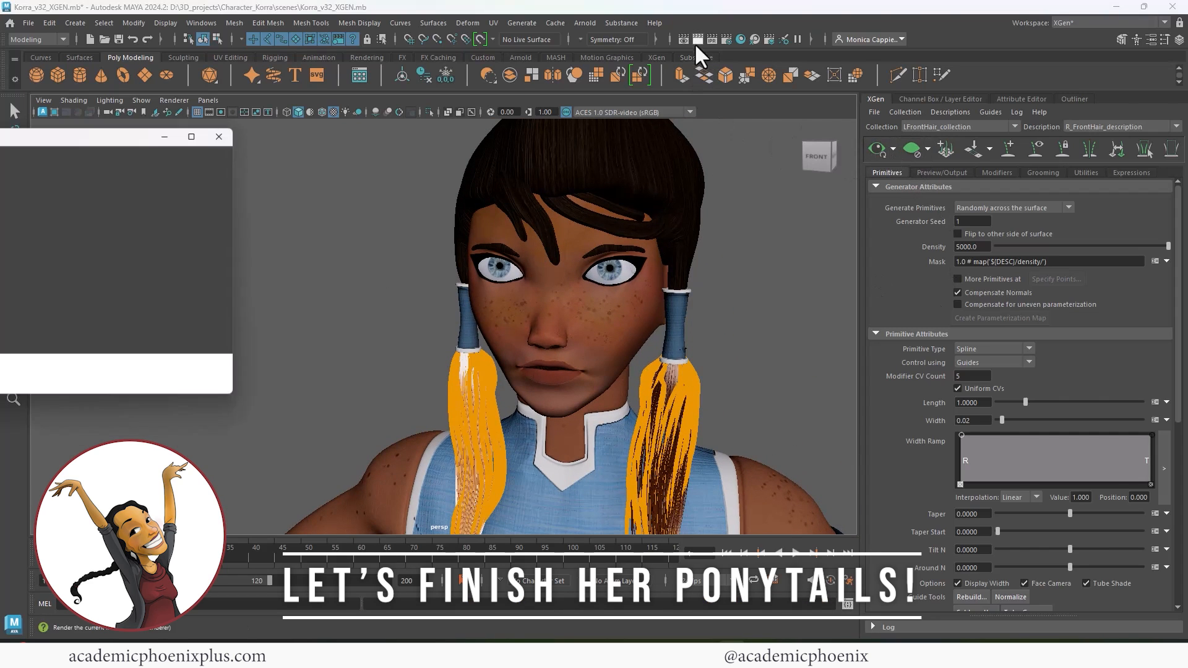
alt+middle_drag(575, 384, 560, 281)
click(191, 166)
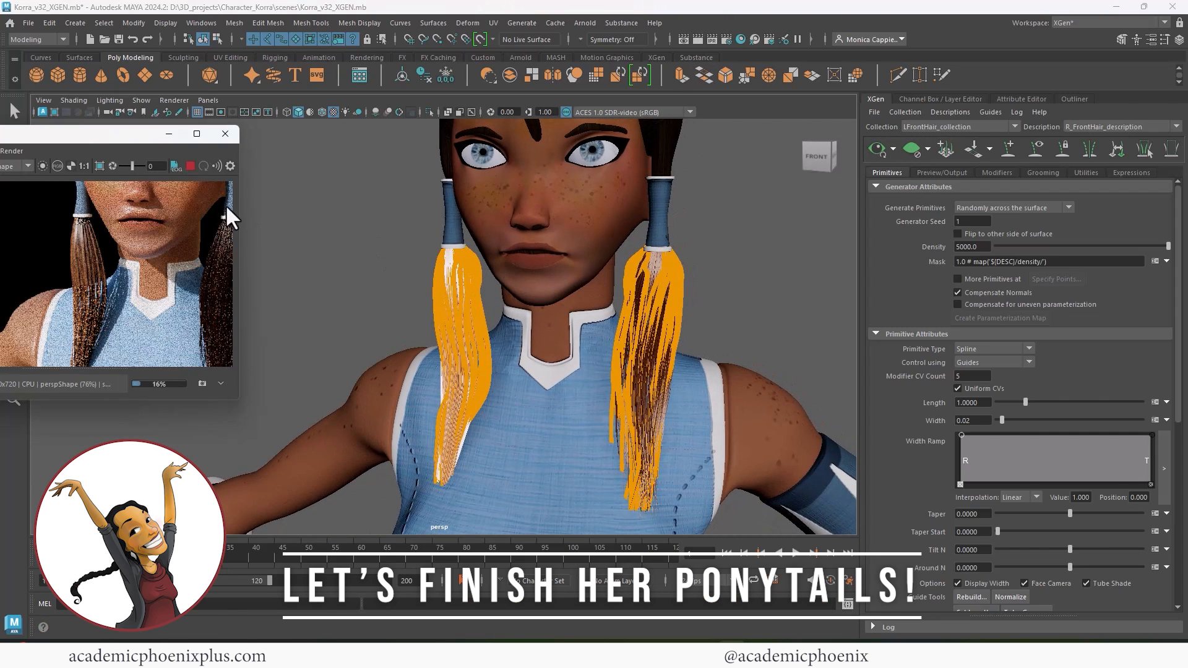
click(224, 134)
click(997, 172)
click(1046, 172)
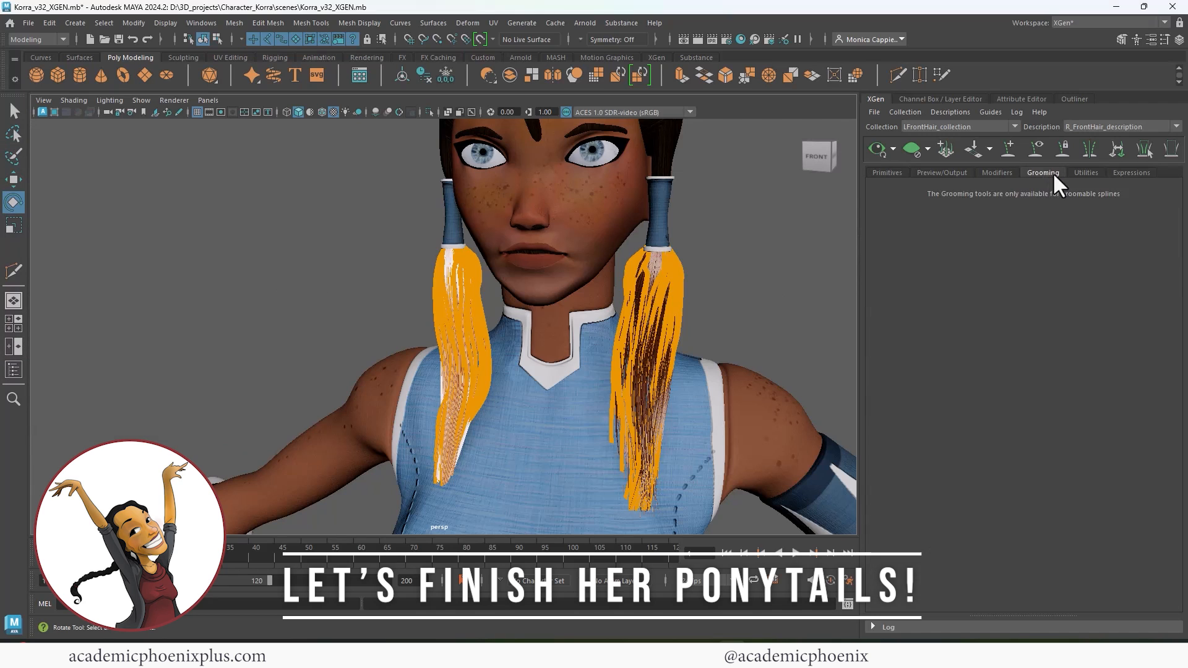
click(1086, 172)
click(1134, 173)
Step: Try to assign hairPhysicalShader2 to the objects using hairPhysicalShader3 in Hypershade, with the render window enlarged to show both ponytails
click(452, 263)
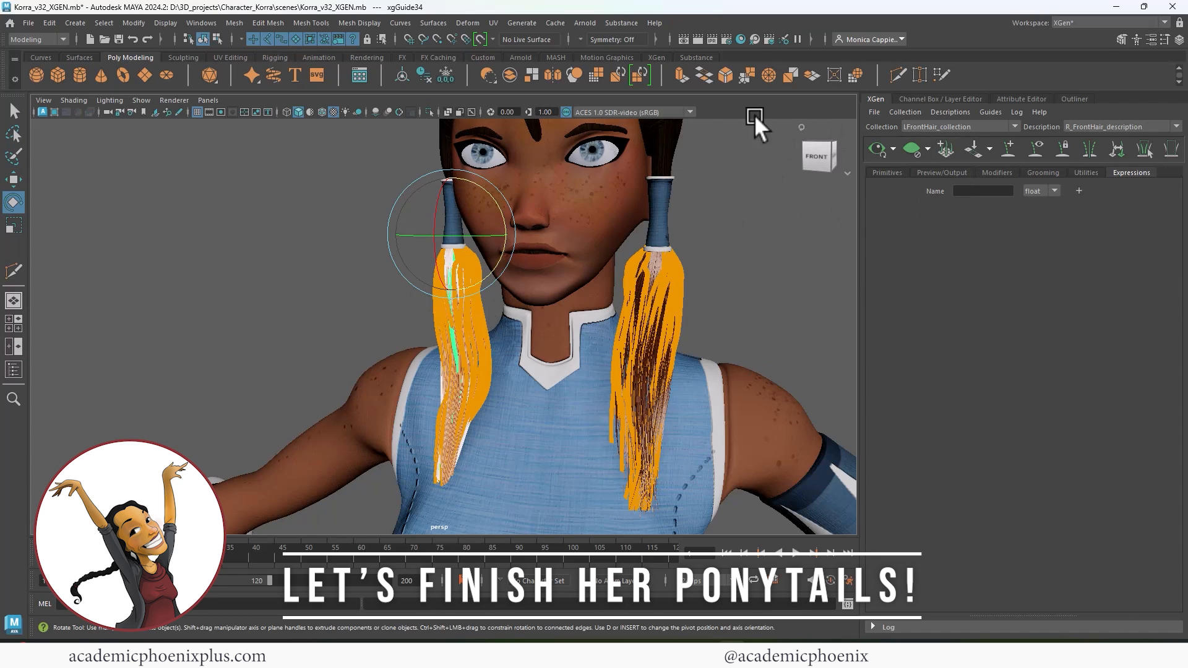
click(741, 39)
click(737, 159)
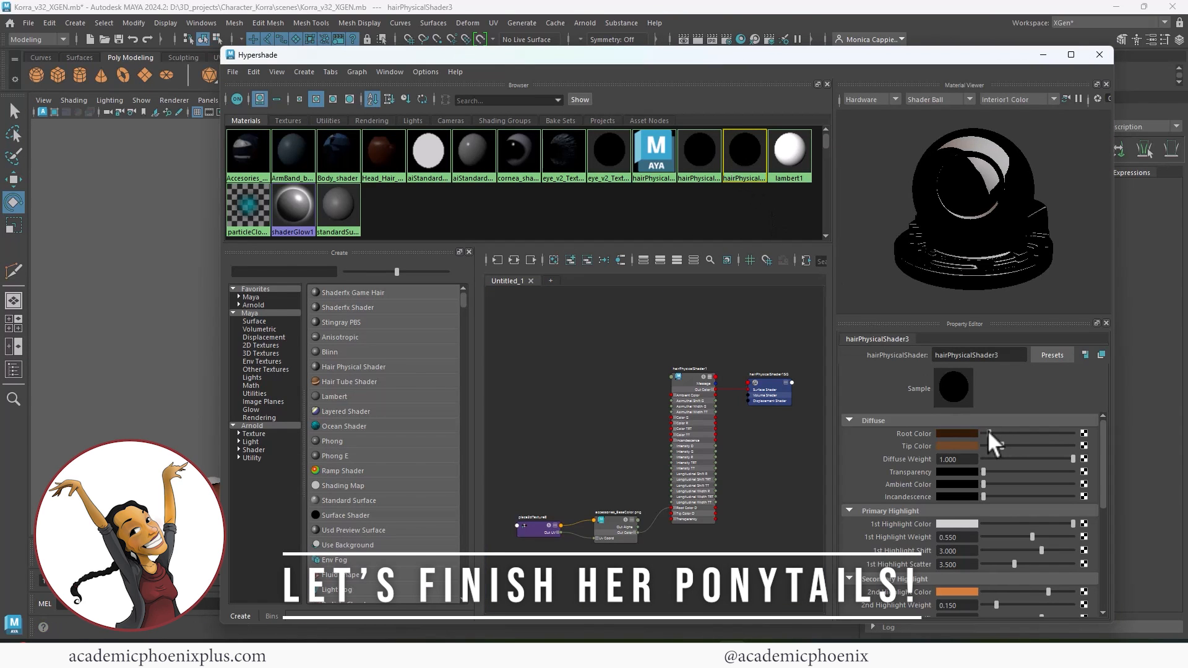
right_click(699, 167)
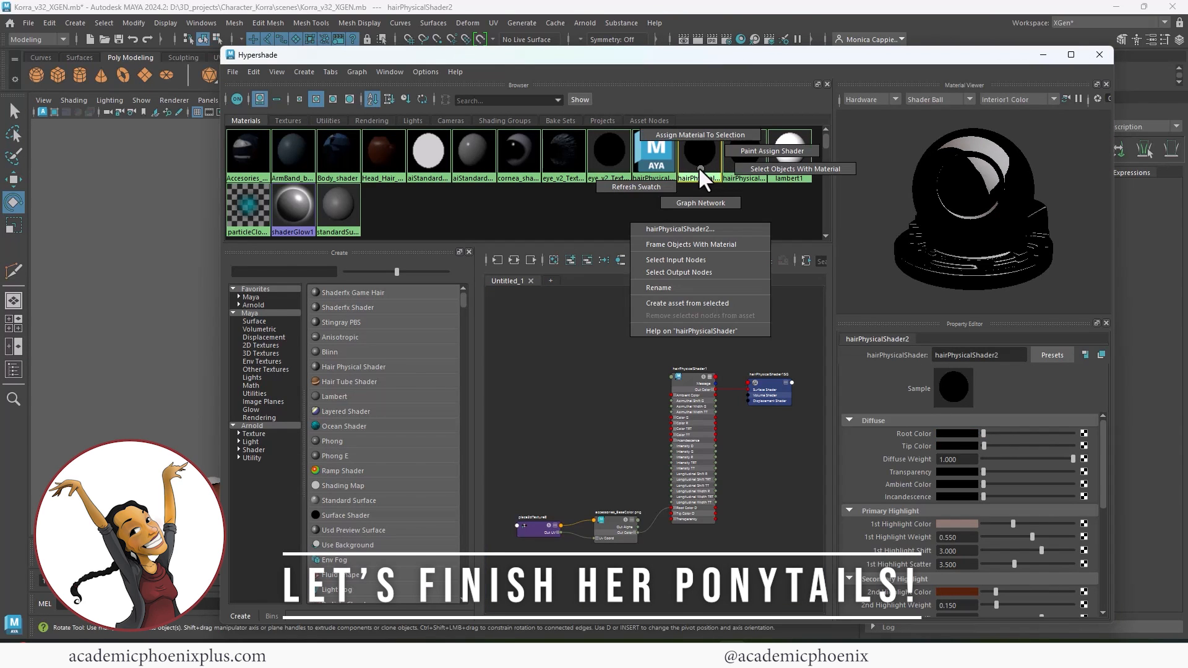
click(763, 169)
drag(804, 54, 647, 323)
right_click(581, 428)
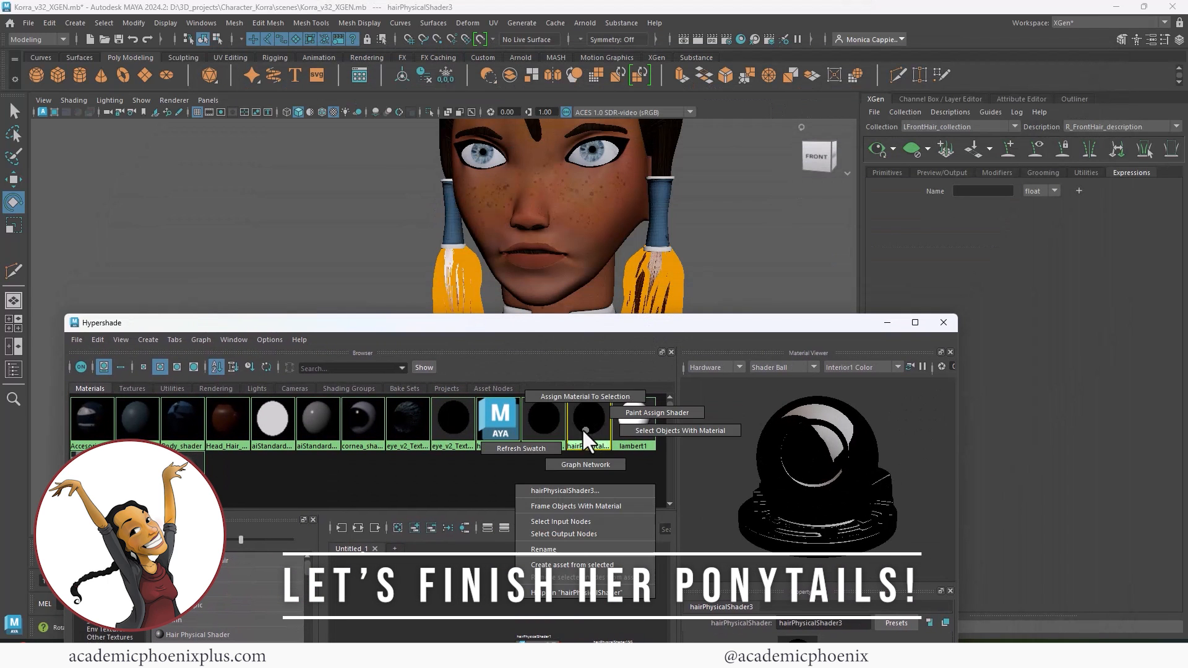
click(626, 432)
right_click(536, 431)
click(537, 399)
drag(0, 139, 223, 133)
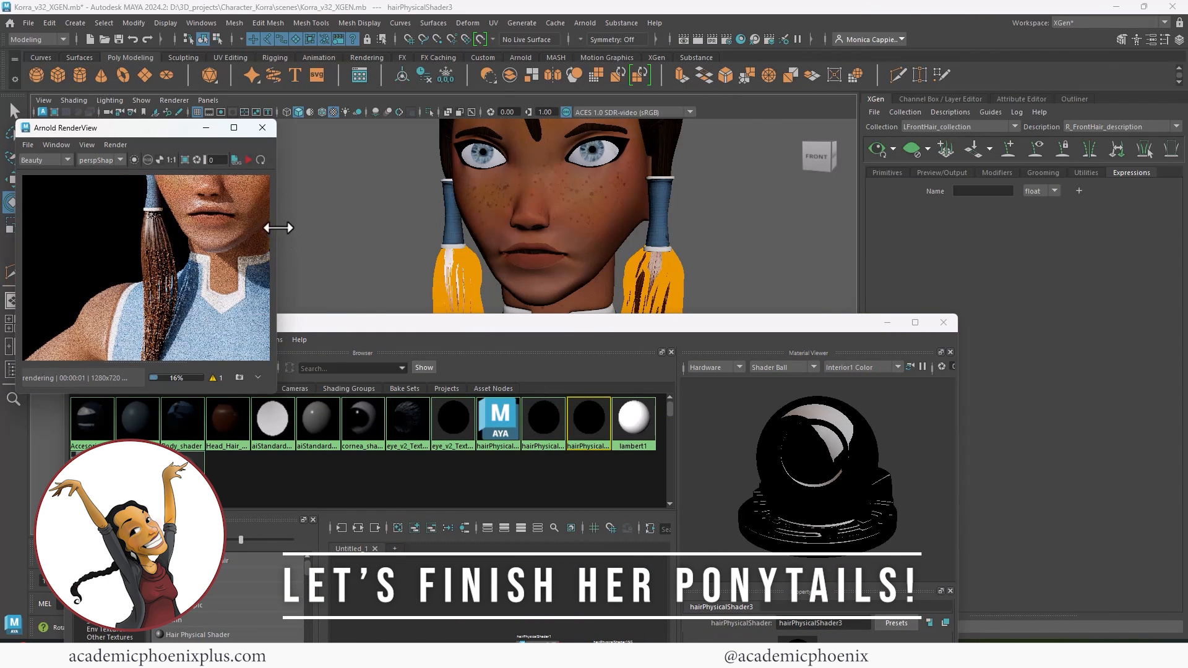
drag(279, 230, 434, 230)
Step: Retry assigning hairPhysicalShader2 to everything that uses hairPhysicalShader3, and rerender to check the ponytail colours
right_click(583, 427)
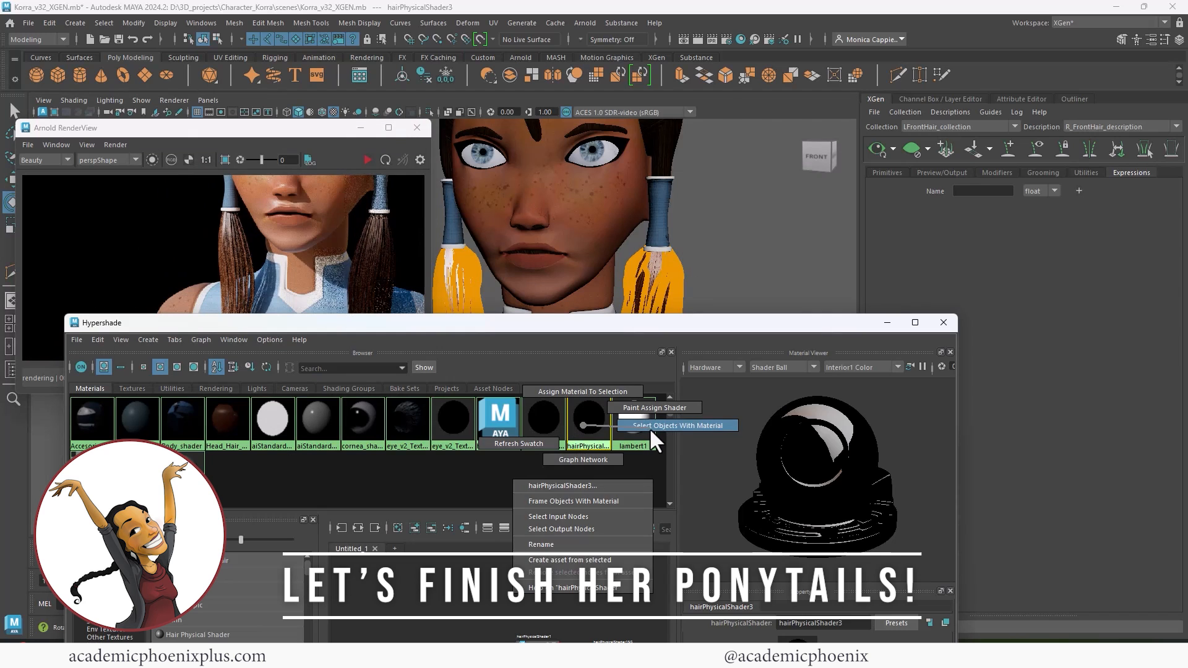
click(650, 428)
right_click(540, 430)
click(539, 399)
click(369, 159)
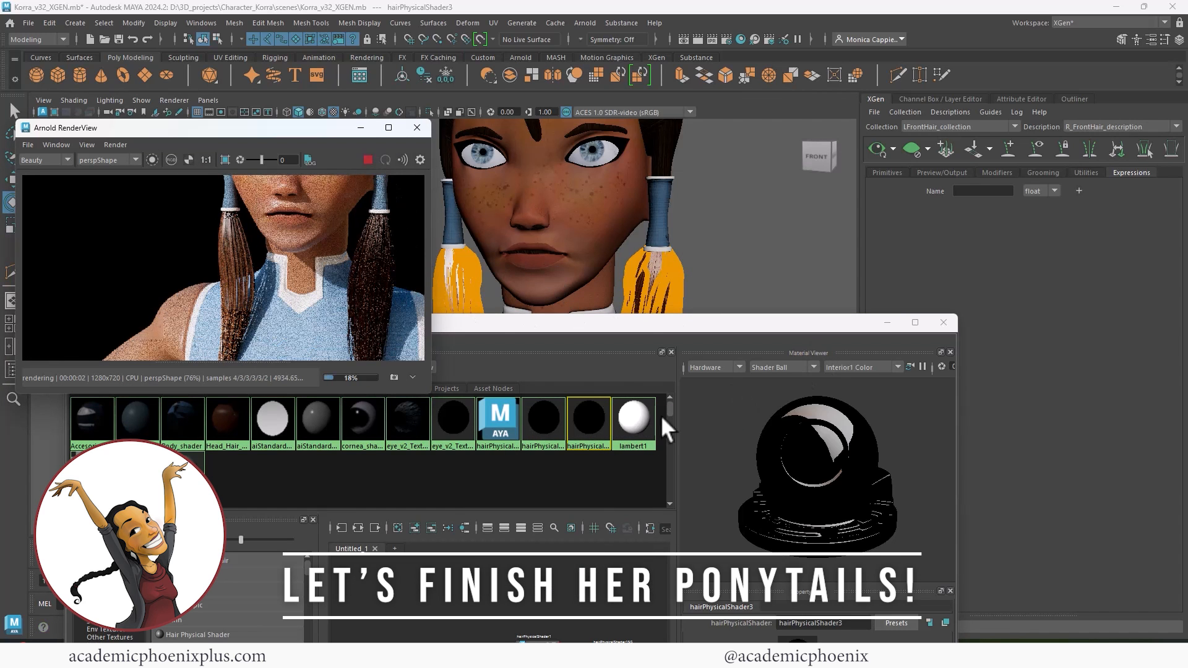
click(417, 127)
Step: Try to apply hairPhysicalShader2 directly onto the right front ponytail in the viewport, and render to check it
drag(789, 326, 670, 362)
middle_drag(421, 448, 454, 283)
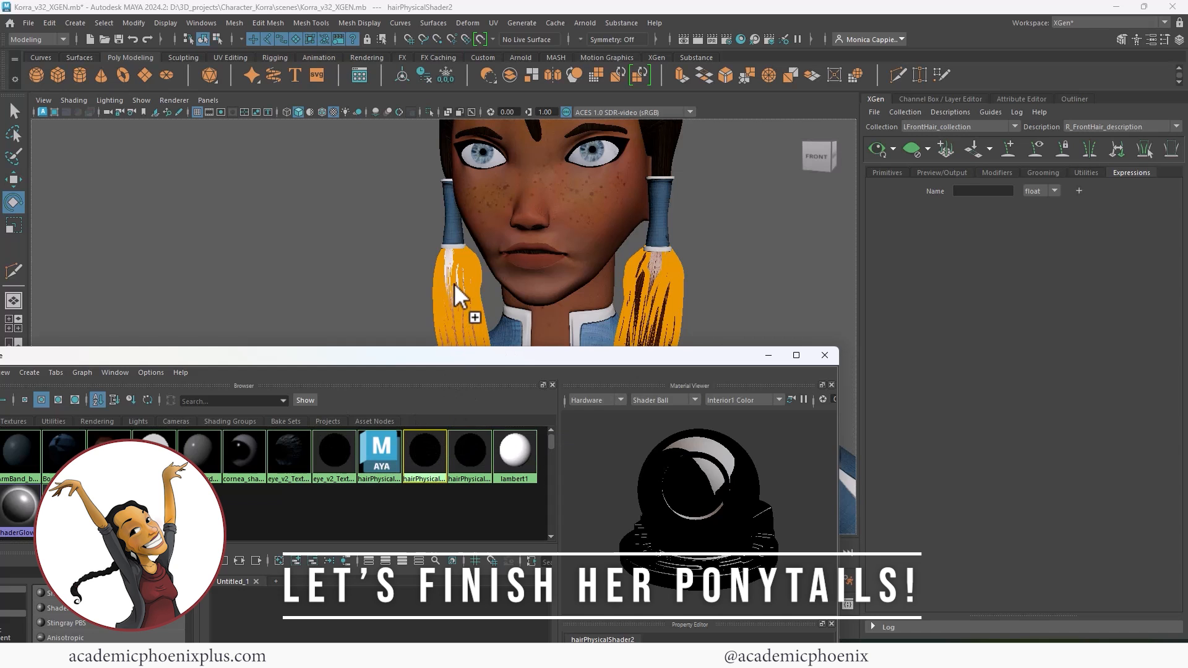
click(694, 39)
click(415, 127)
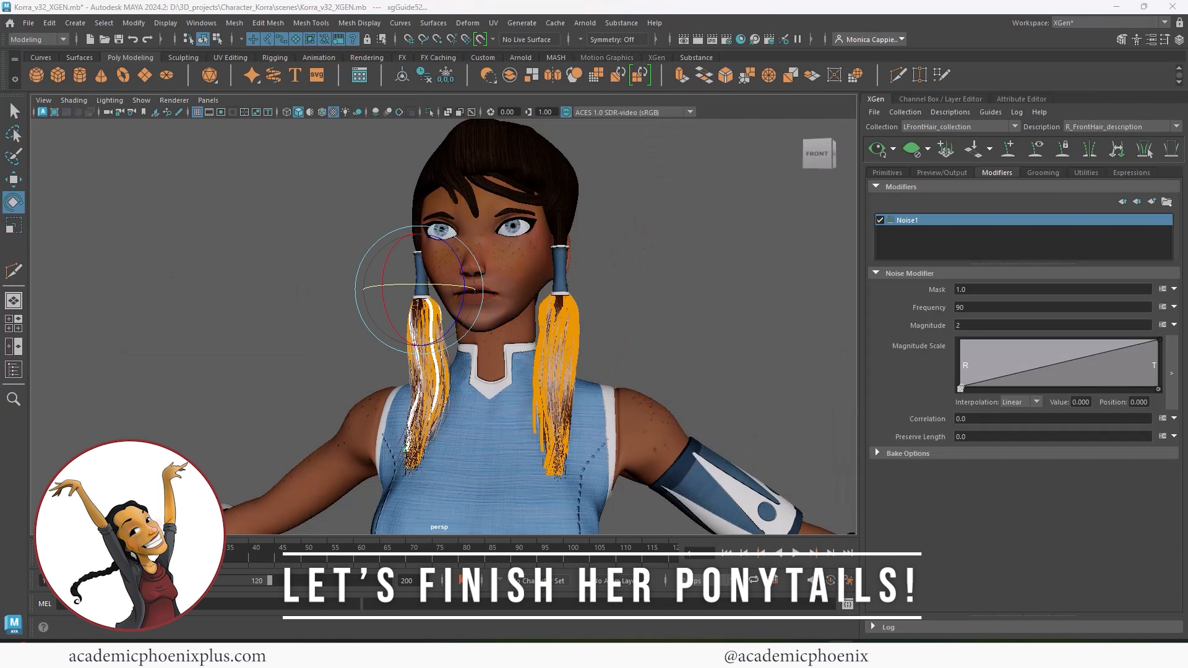
Step: Select R_FrontHair_description in the Outliner and assign it the existing material hairPhysicalShader2
click(946, 99)
click(20, 372)
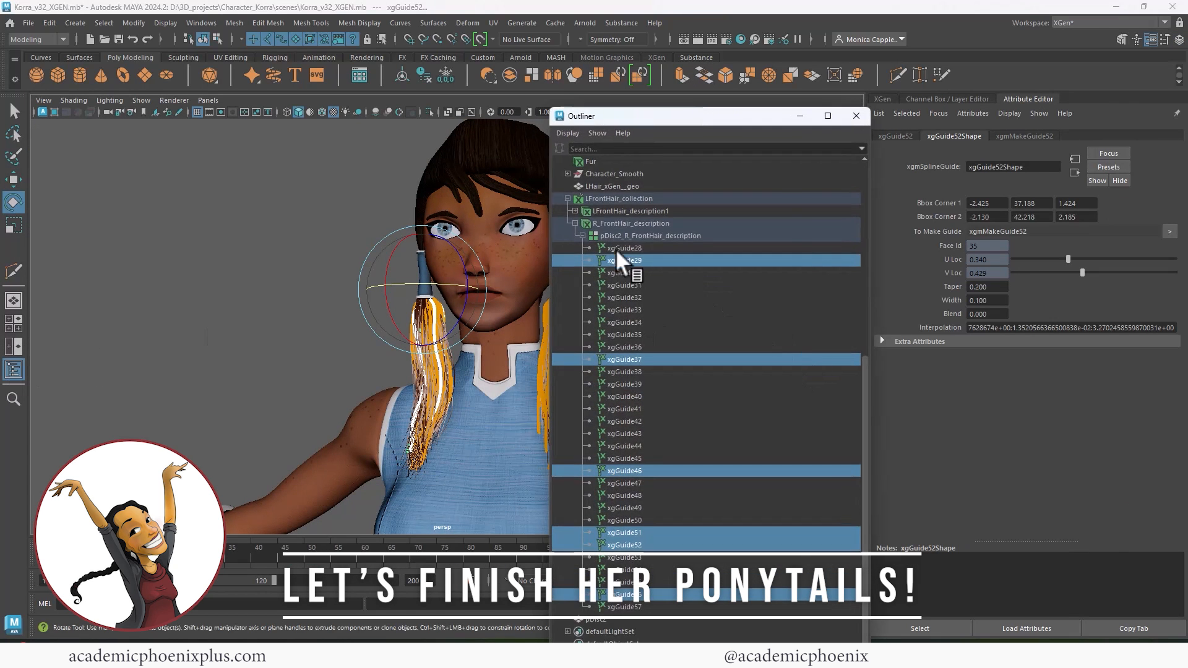
click(632, 545)
right_click(419, 307)
right_drag(419, 325, 564, 557)
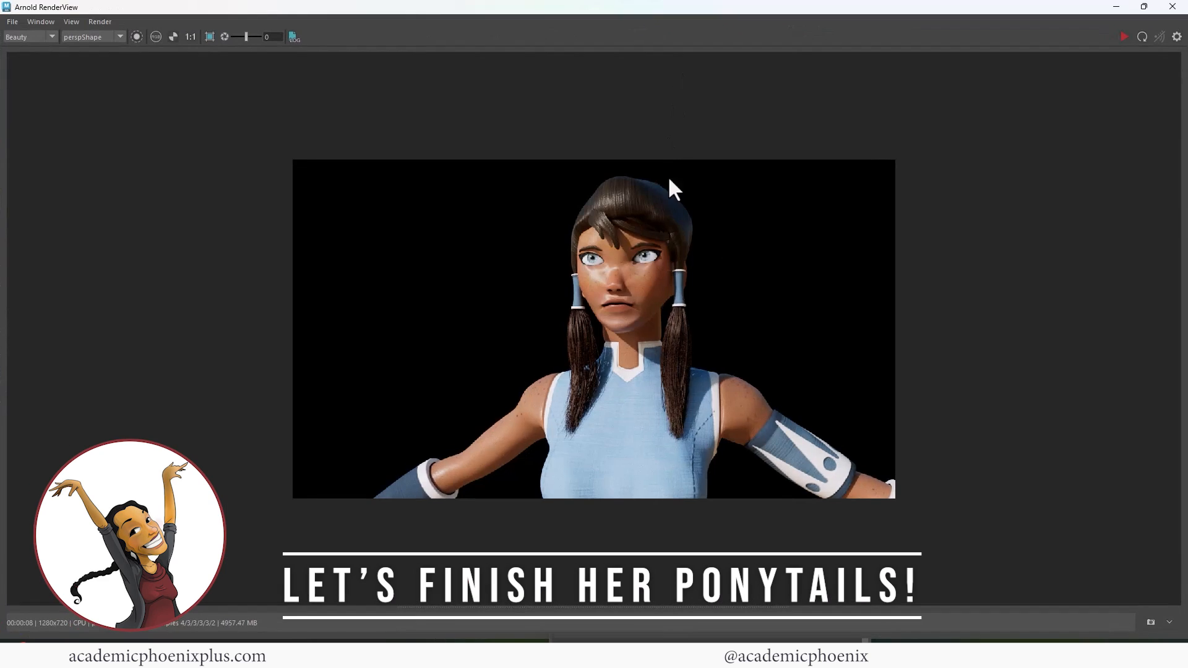
Step: Render the character again to compare the hair colour of both front ponytails
click(1127, 38)
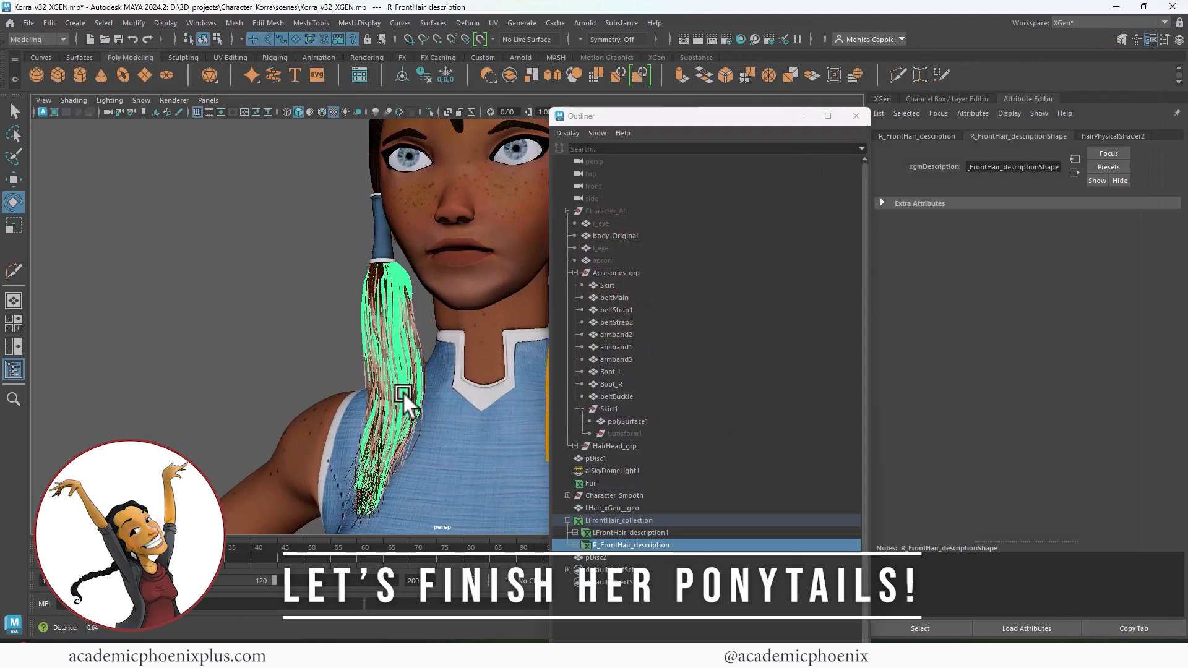
click(698, 40)
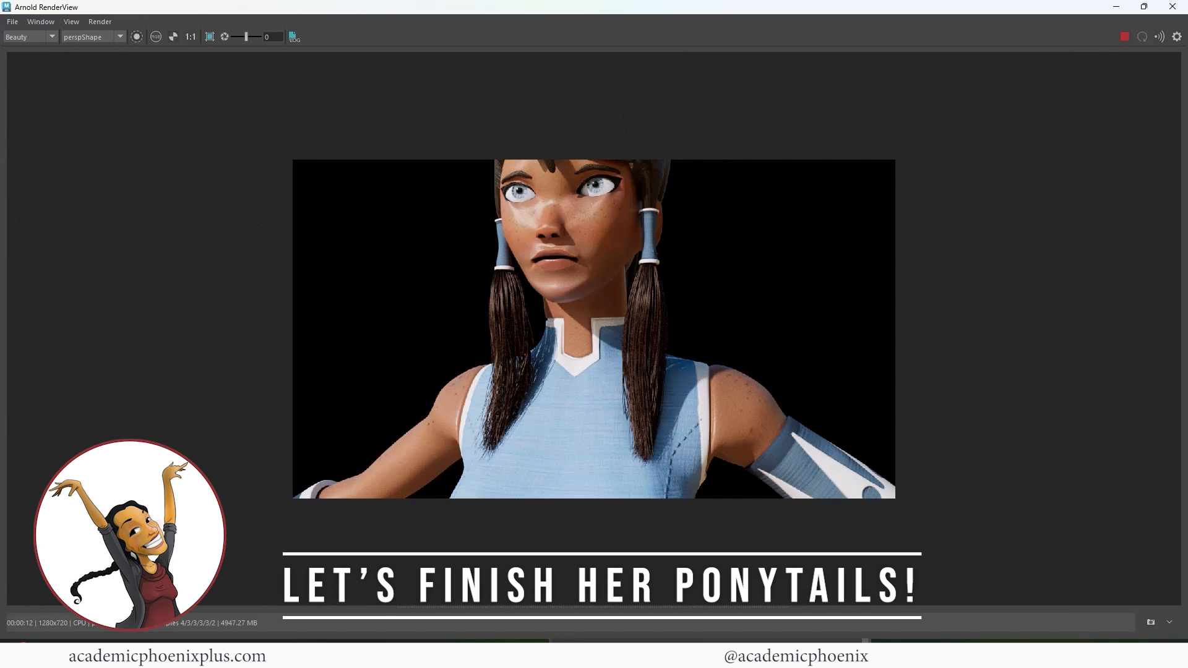
click(12, 22)
click(25, 34)
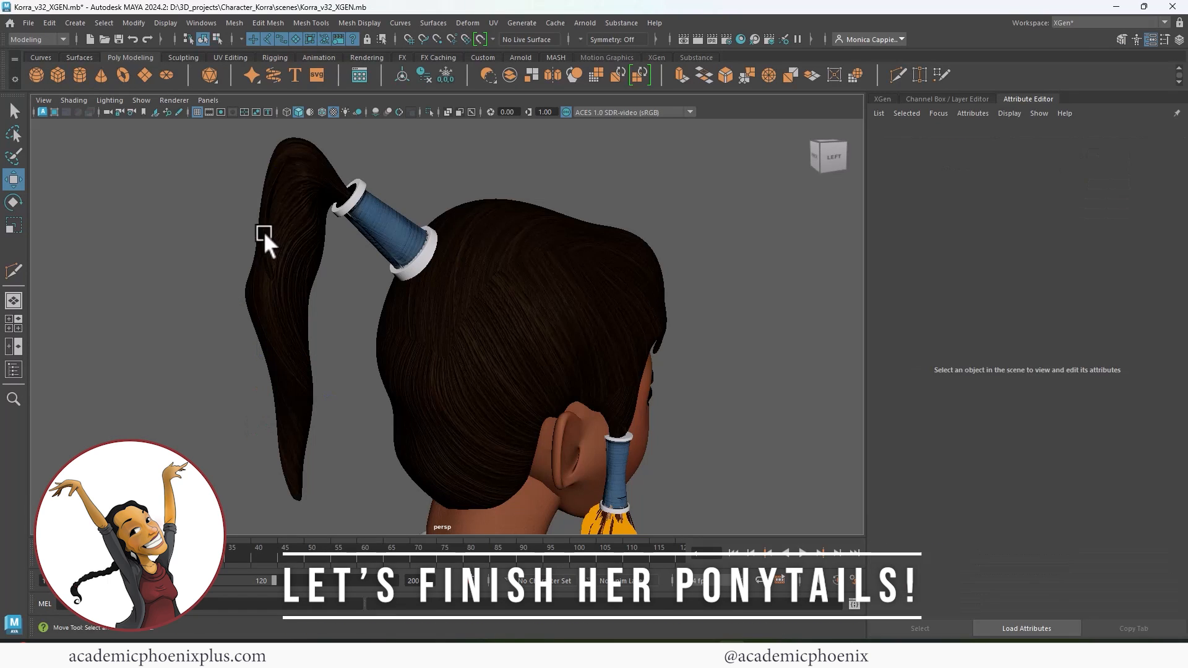
Step: Isolate the large back ponytail mesh hairPonyTail1 in the viewport
alt+drag(263, 231, 618, 241)
click(640, 217)
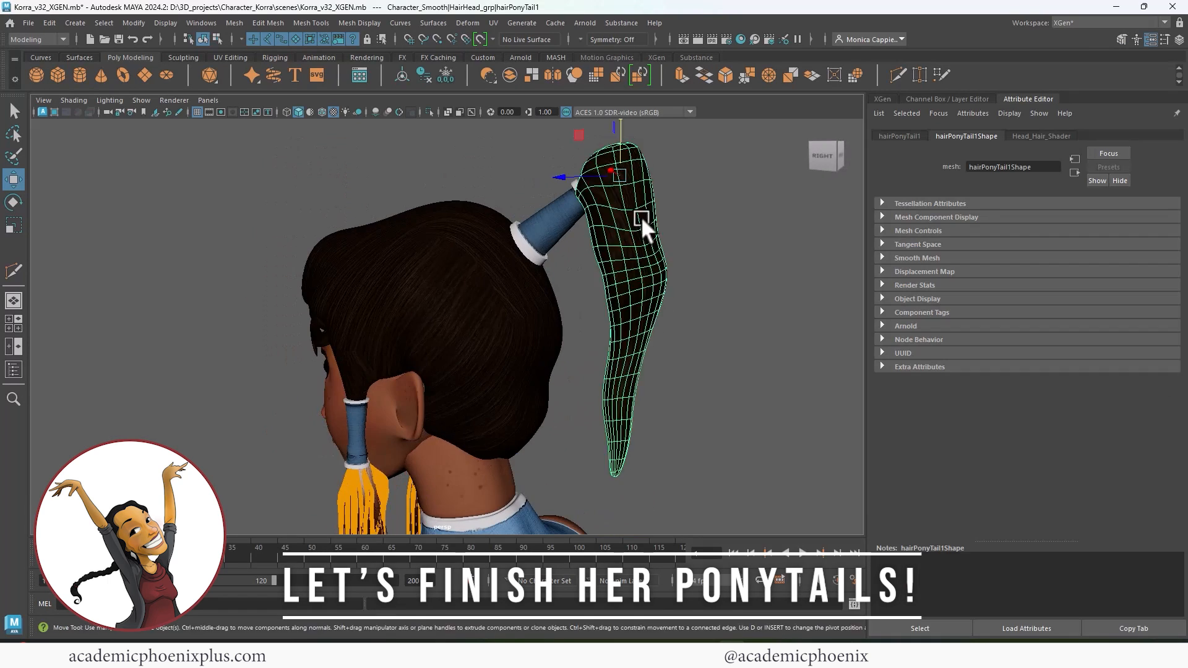
alt+right_drag(640, 217, 599, 119)
alt+drag(599, 119, 582, 173)
click(429, 112)
Step: Examine the edge loops of the isolated back ponytail from its root to its tip
alt+right_drag(609, 192, 718, 155)
alt+right_drag(712, 185, 649, 235)
alt+drag(650, 235, 609, 272)
double_click(600, 302)
alt+middle_drag(609, 284, 518, 153)
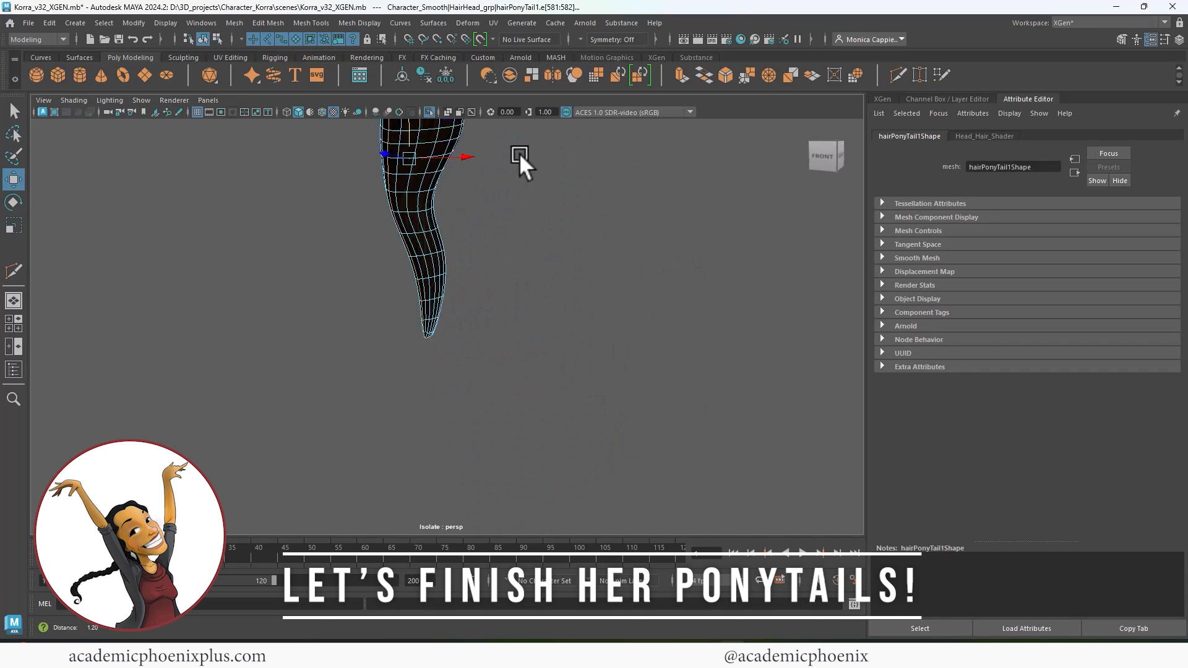
alt+right_drag(519, 153, 545, 167)
click(495, 266)
drag(417, 383, 377, 335)
click(436, 377)
right_drag(421, 218, 421, 180)
alt+right_drag(433, 179, 409, 154)
alt+middle_drag(415, 155, 450, 396)
alt+drag(450, 396, 448, 348)
click(411, 421)
click(399, 429)
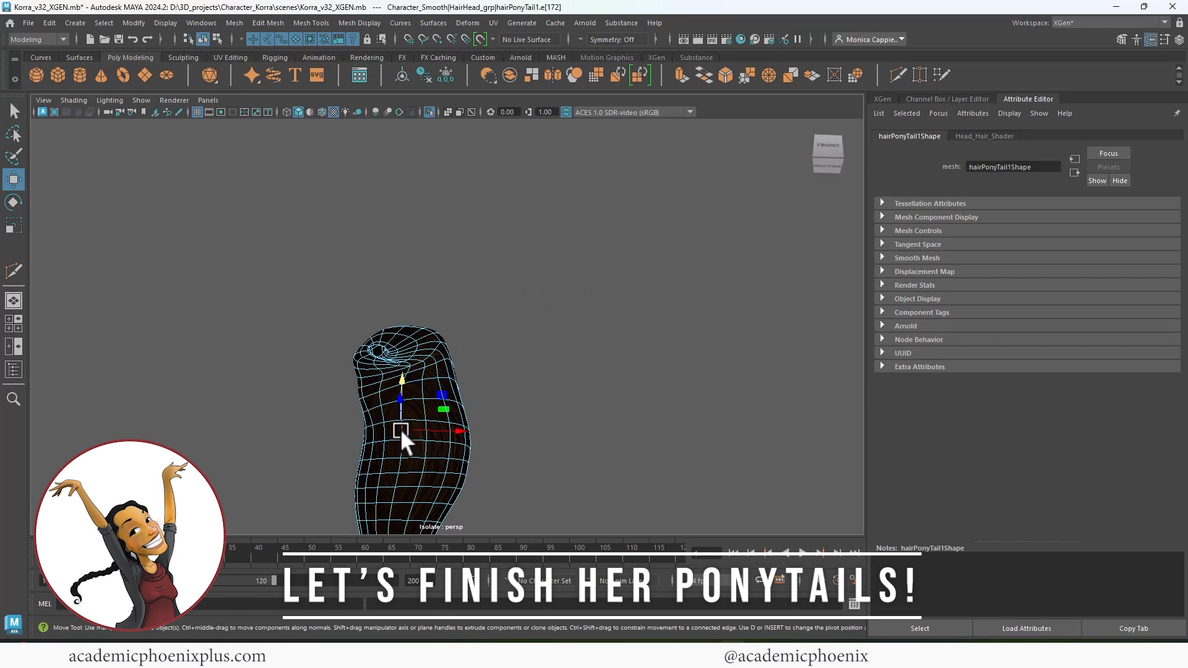
Step: Select a lengthwise edge loop on the back ponytail and convert it with Polygon Edges to Curve
key(f)
alt+right_drag(400, 429, 279, 210)
alt+middle_drag(316, 306, 308, 247)
alt+drag(308, 247, 321, 249)
key(q)
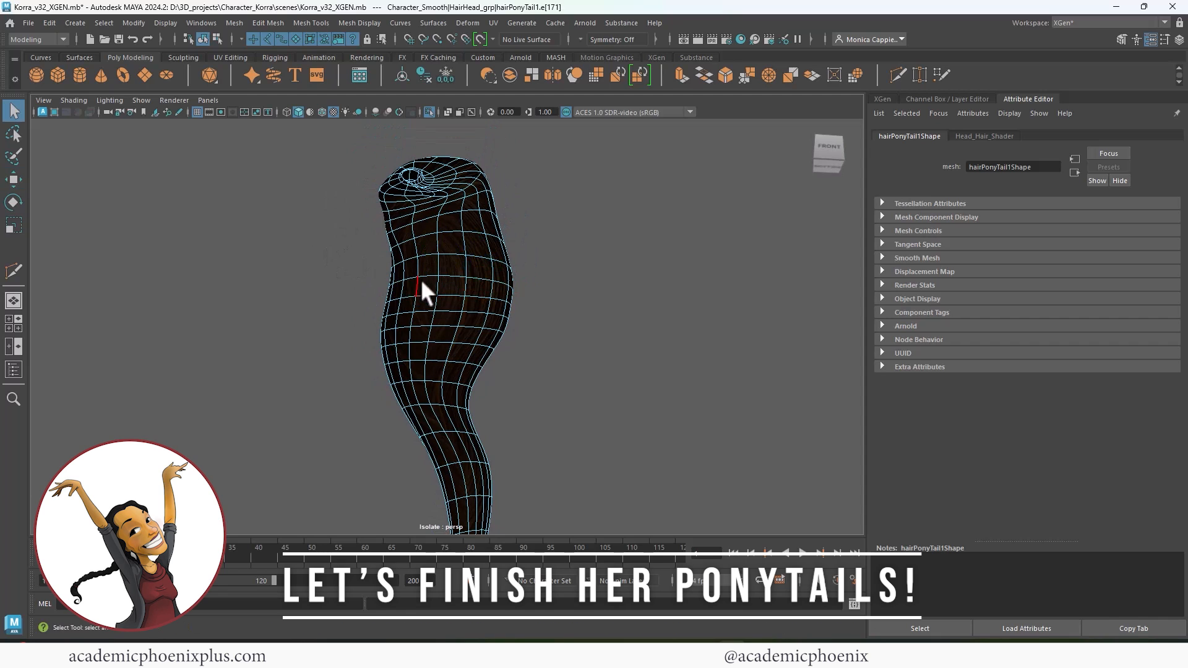
double_click(417, 280)
click(133, 23)
mouse_move(205, 360)
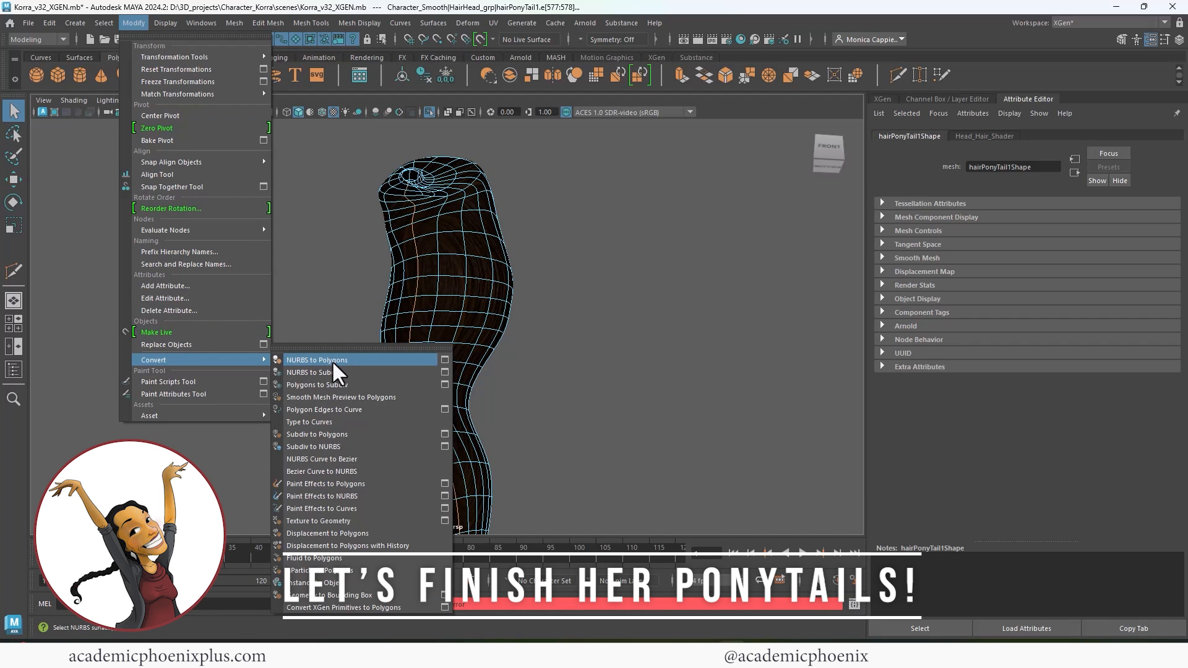
click(408, 396)
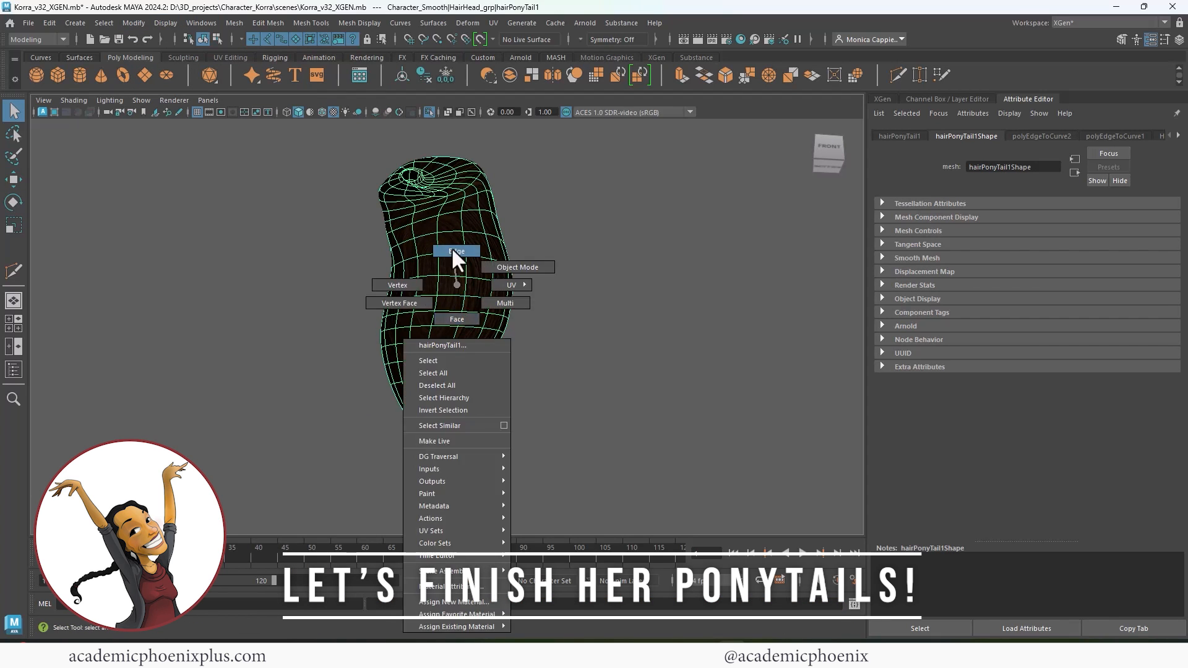
Step: Convert further lengthwise edge loops around the back ponytail's sides into curves, and select the next loop
right_drag(468, 286, 466, 298)
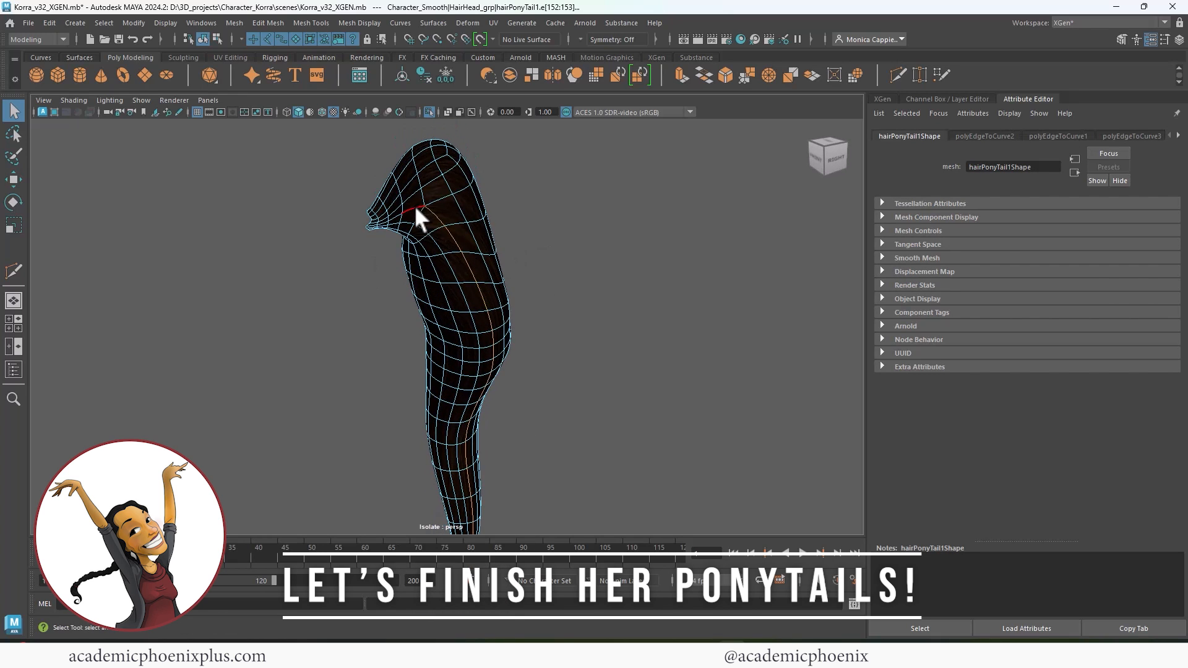
click(419, 182)
alt+drag(421, 180, 432, 187)
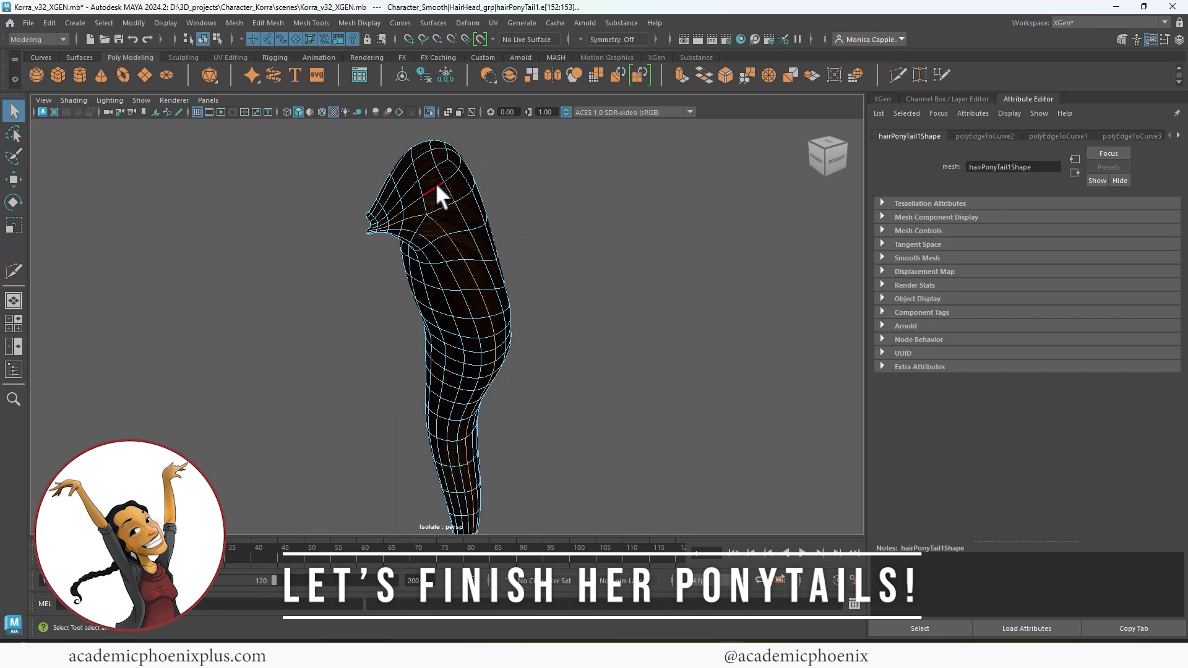
alt+middle_drag(477, 265, 493, 310)
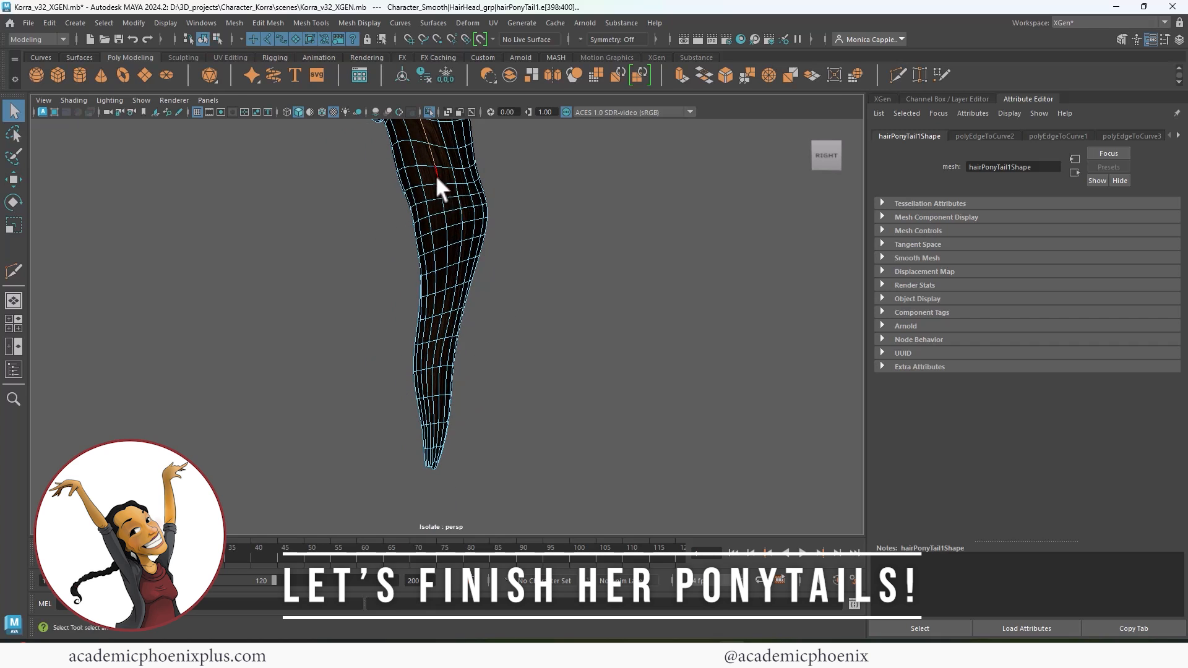
alt+middle_drag(438, 318, 471, 257)
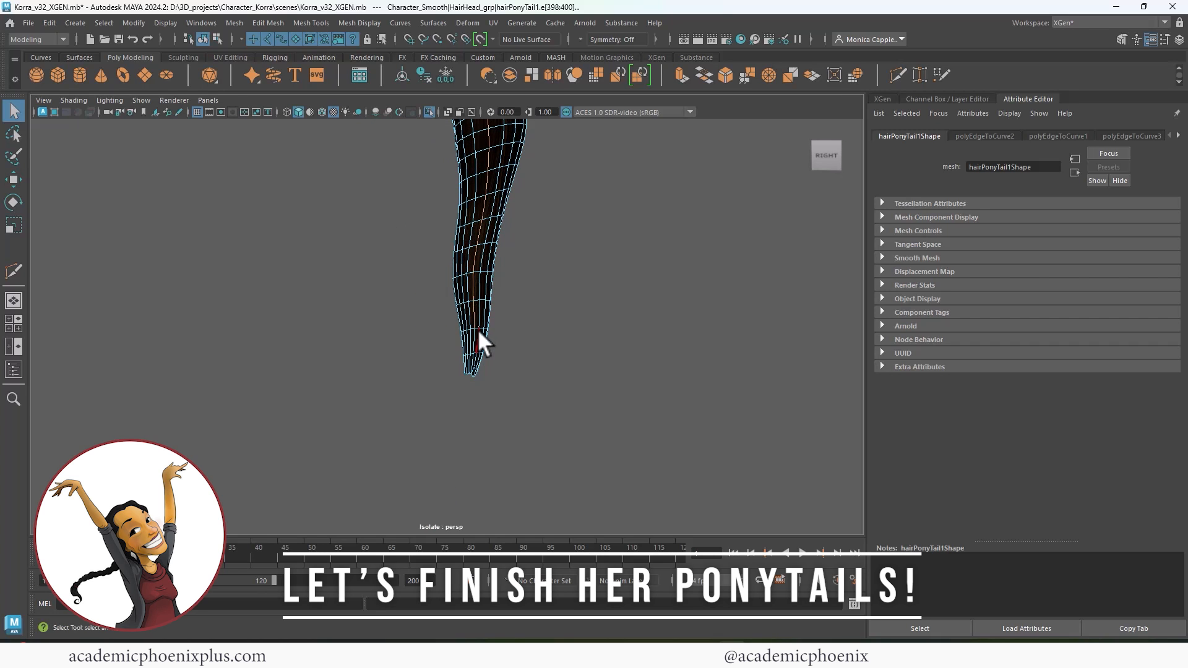
key(g)
alt+middle_drag(550, 210, 492, 297)
click(493, 297)
right_drag(492, 297, 493, 254)
alt+drag(492, 297, 487, 276)
double_click(487, 276)
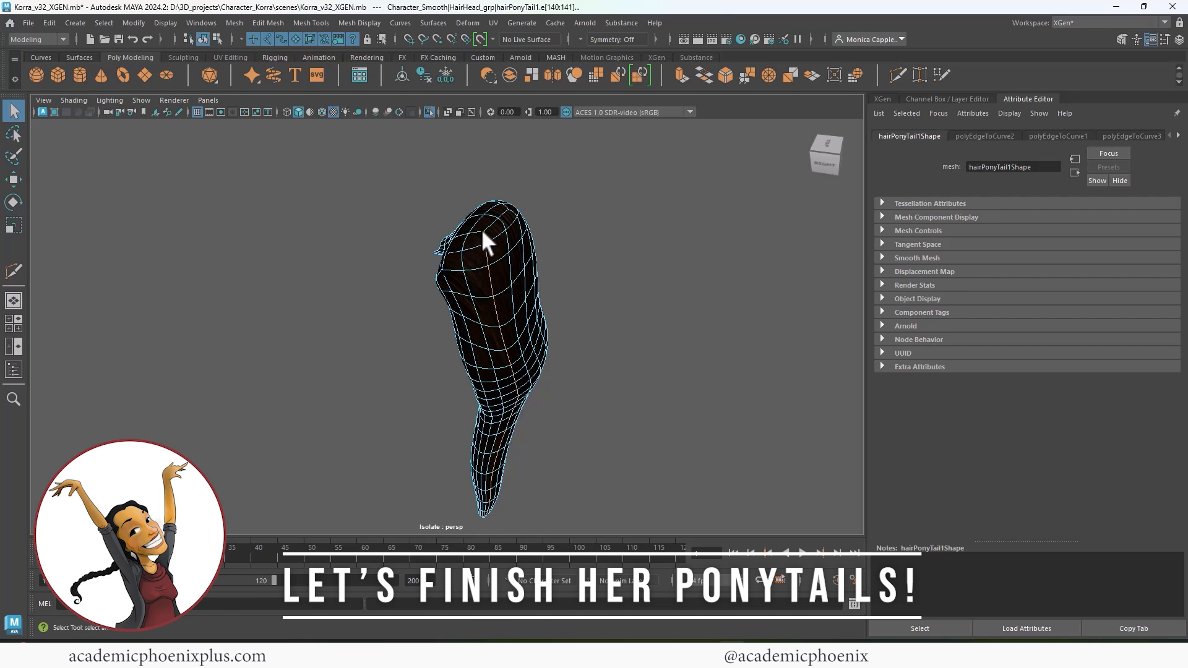
Step: Undo the most recent edge-loop selections on the back ponytail
key(ctrl+z)
key(ctrl+z)
key(ctrl+z)
key(ctrl+z)
key(ctrl+z)
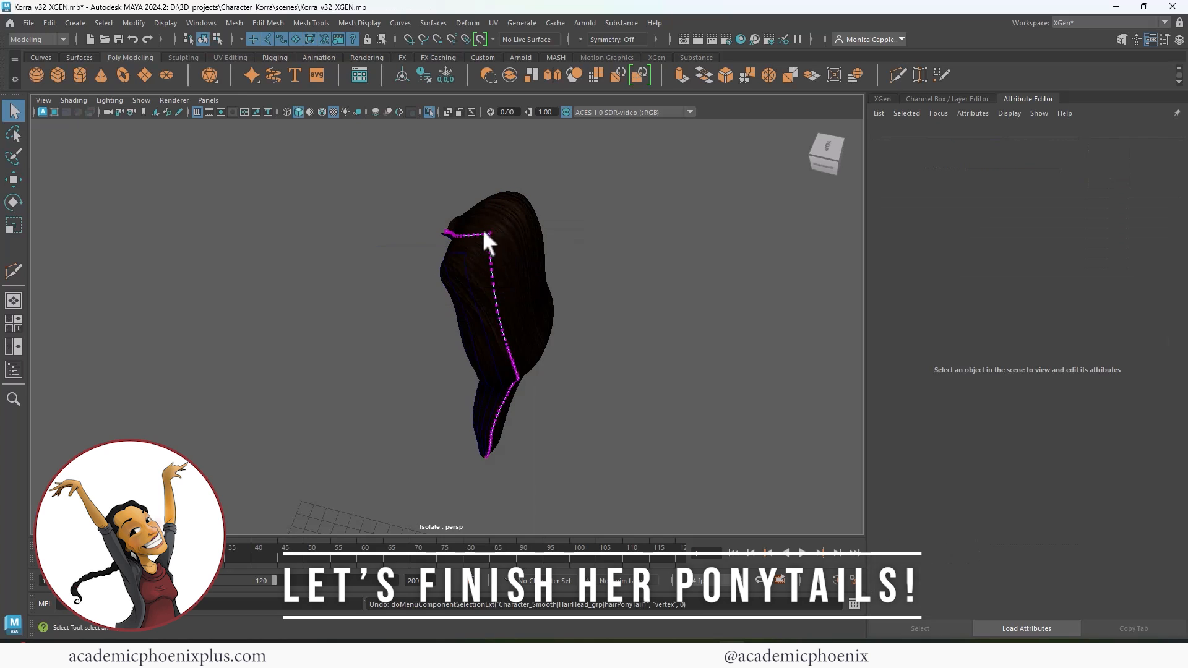
Step: Select another lengthwise edge loop near the ponytail's upper bend and repeat the conversion to a curve
right_drag(493, 275, 521, 233)
click(525, 260)
double_click(532, 248)
key(g)
Step: Turn off the smooth mesh preview on the back ponytail and return to editing its edges
alt+drag(533, 249, 549, 308)
click(549, 308)
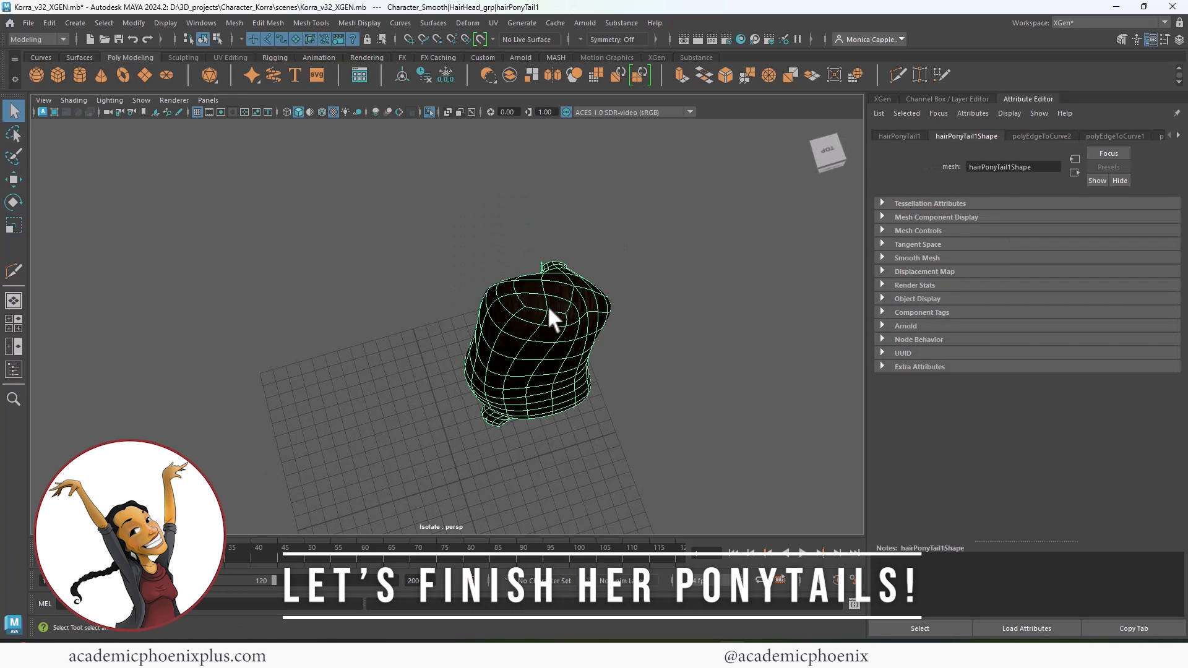
right_drag(548, 306, 564, 325)
key(1)
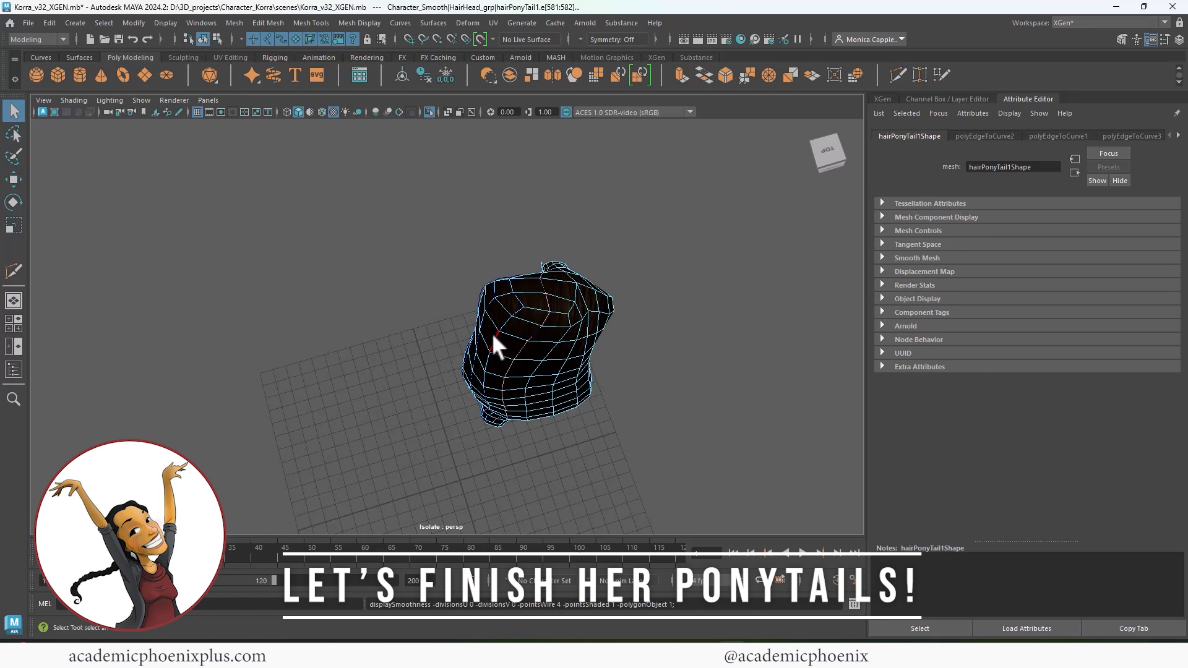
Step: Convert one more edge loop to a curve, and undo all the curve conversions made from the back ponytail
double_click(484, 348)
key(g)
key(ctrl+z)
key(ctrl+z)
key(ctrl+z)
key(ctrl+z)
key(ctrl+z)
key(ctrl+z)
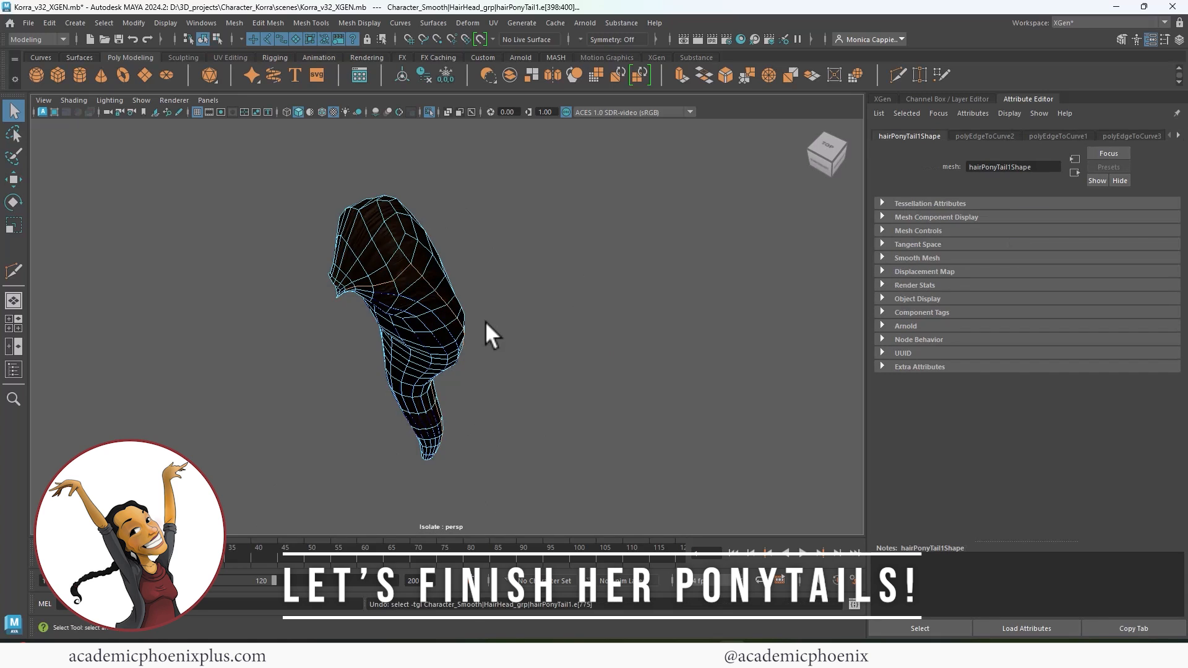
key(ctrl+z)
key(ctrl+z)
key(ctrl+z)
key(ctrl+z)
key(ctrl+z)
key(ctrl+z)
key(ctrl+z)
Step: Select a lengthwise edge loop on the underside of the back ponytail and convert the polygon edges to a curve
click(384, 286)
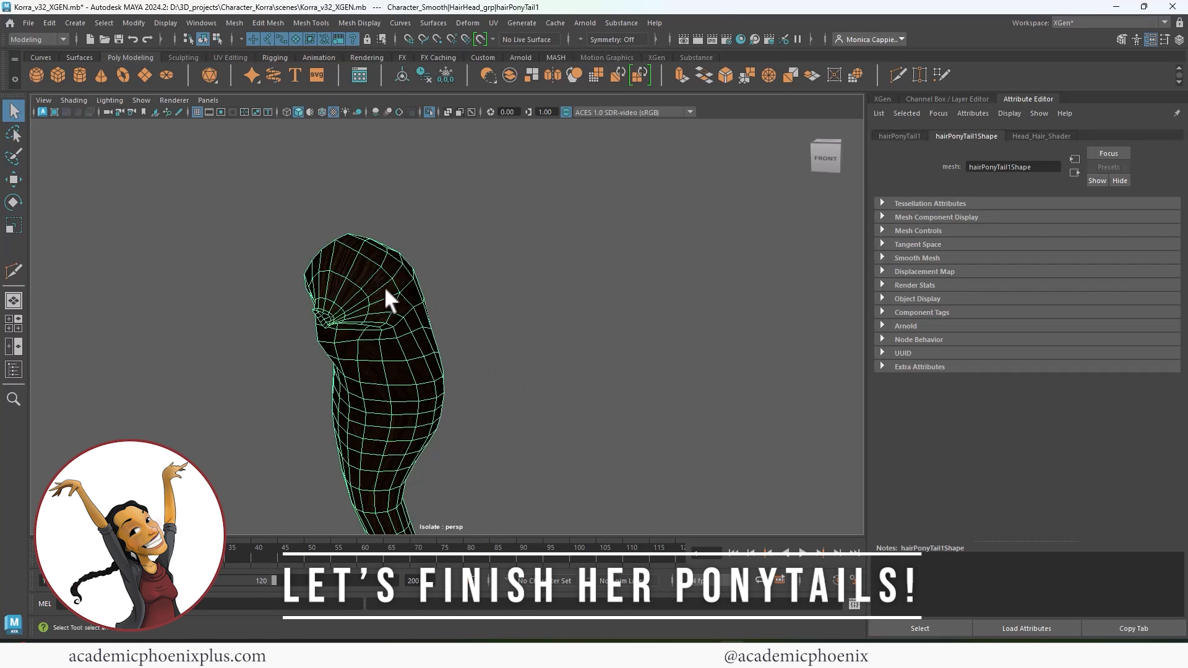
alt+drag(570, 298, 519, 293)
alt+middle_drag(519, 294, 568, 233)
alt+drag(568, 233, 456, 263)
scroll(456, 263, up, 3)
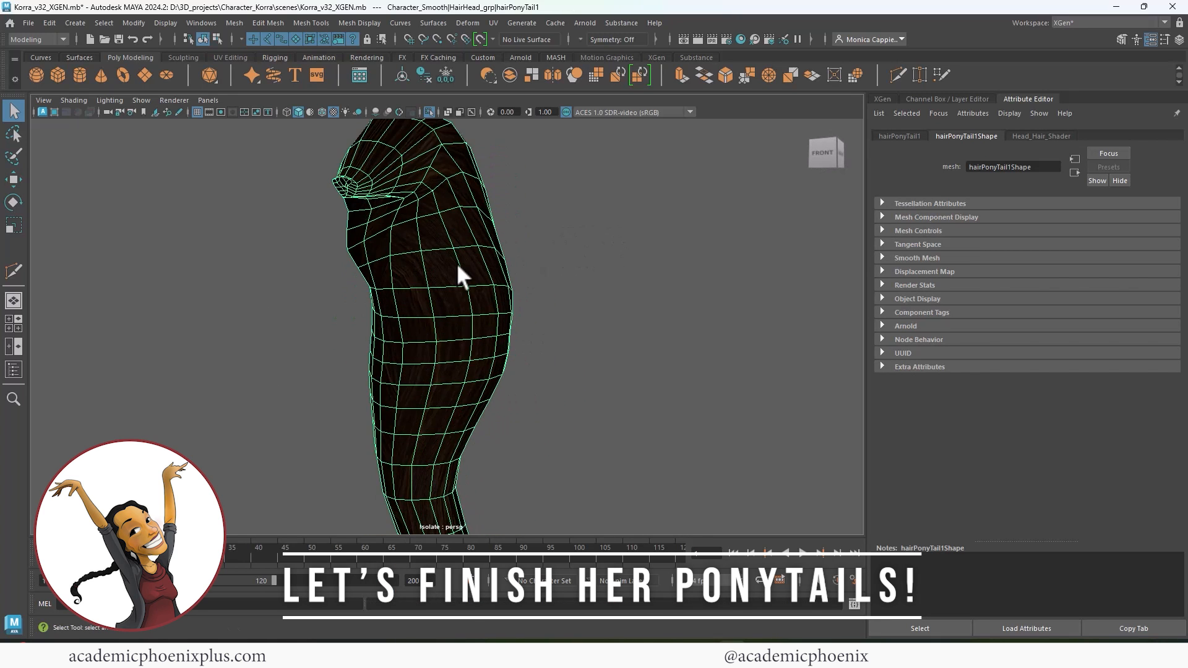
right_drag(412, 266, 413, 229)
alt+drag(413, 272, 427, 241)
double_click(350, 284)
click(133, 23)
mouse_move(186, 360)
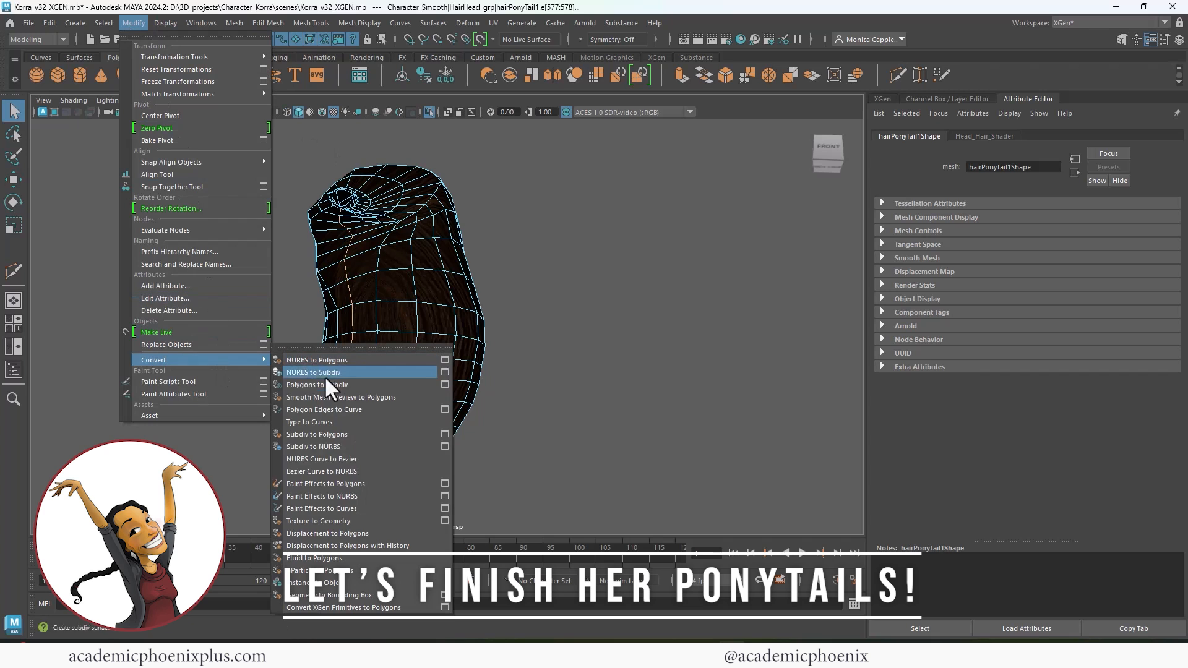
click(333, 410)
Step: Select the adjacent lengthwise edge loop on the ponytail and repeat the conversion to a curve
click(372, 297)
right_drag(391, 243, 391, 213)
double_click(378, 283)
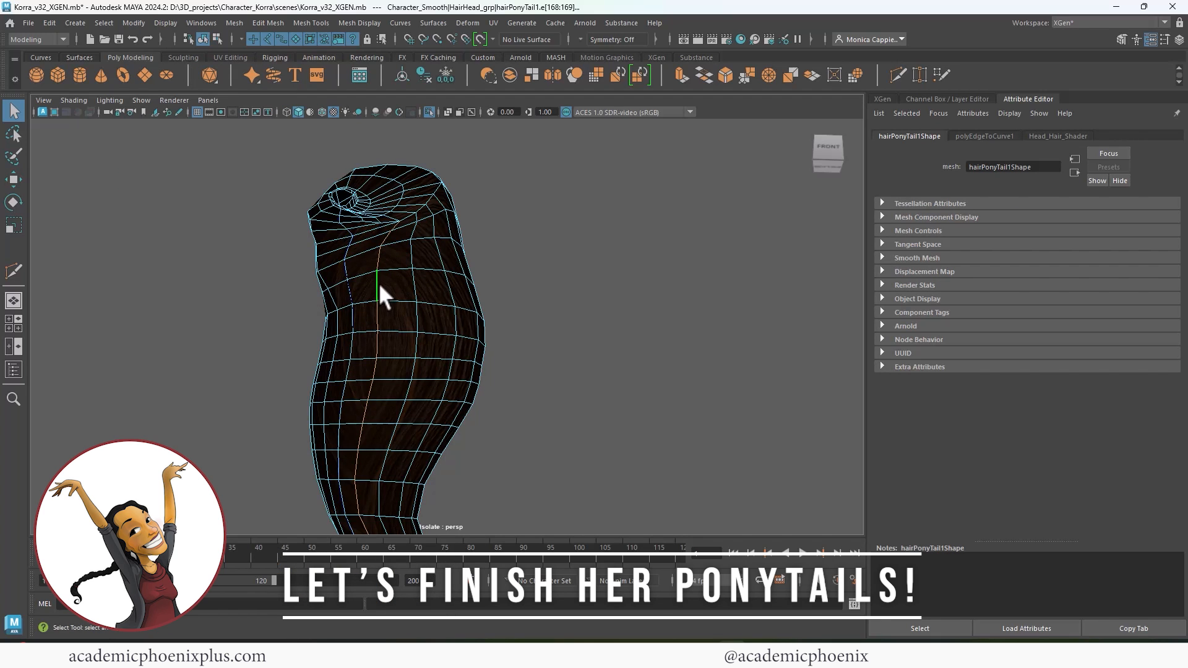
alt+drag(381, 255, 461, 331)
key(g)
Step: Inspect the second curve's control vertices near the ponytail's root fold and return to editing the mesh's edges
click(448, 318)
right_drag(431, 360, 396, 361)
drag(468, 245, 494, 272)
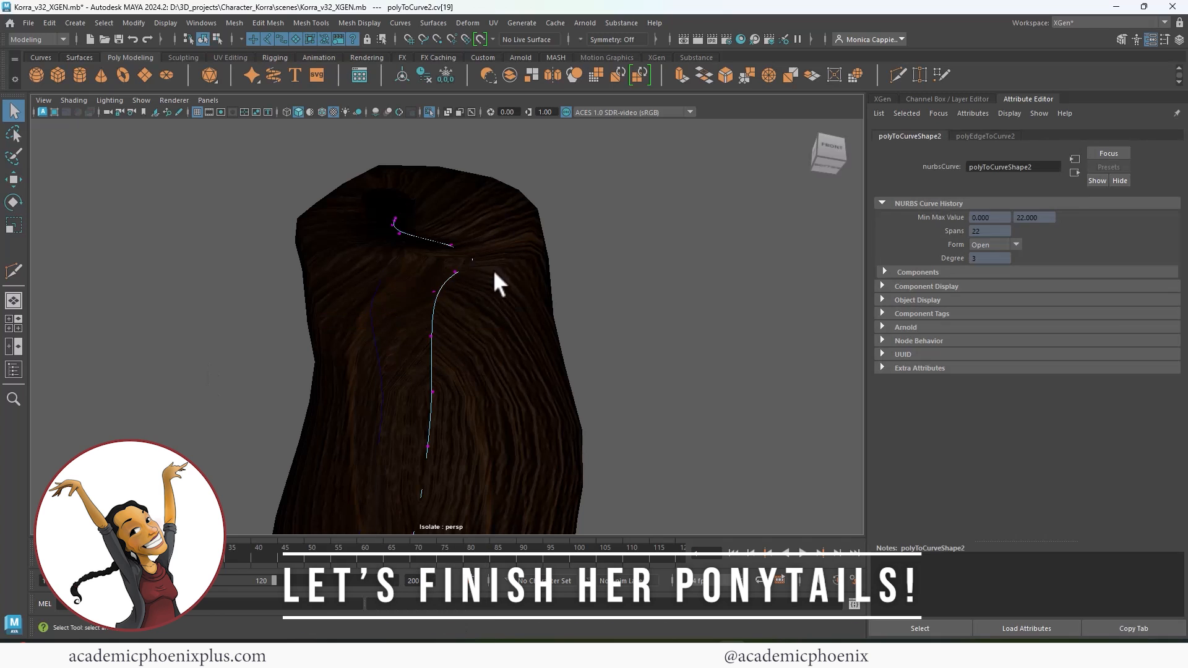
key(w)
right_drag(420, 260, 492, 296)
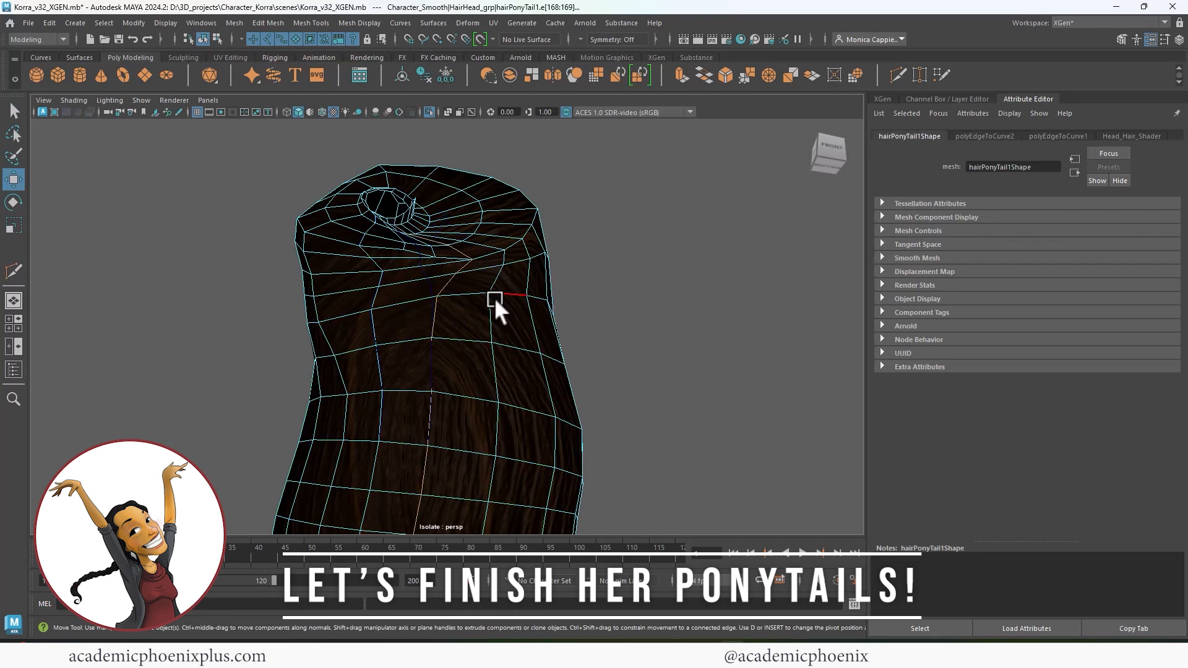
Step: Convert the next two lengthwise edge loops below the root fold to curves
double_click(493, 310)
key(g)
right_drag(562, 322, 563, 270)
double_click(563, 270)
key(g)
Step: Continue around the ponytail's side, converting two more lengthwise edge loops to curves
alt+drag(600, 241, 566, 262)
right_drag(567, 262, 567, 229)
click(567, 266)
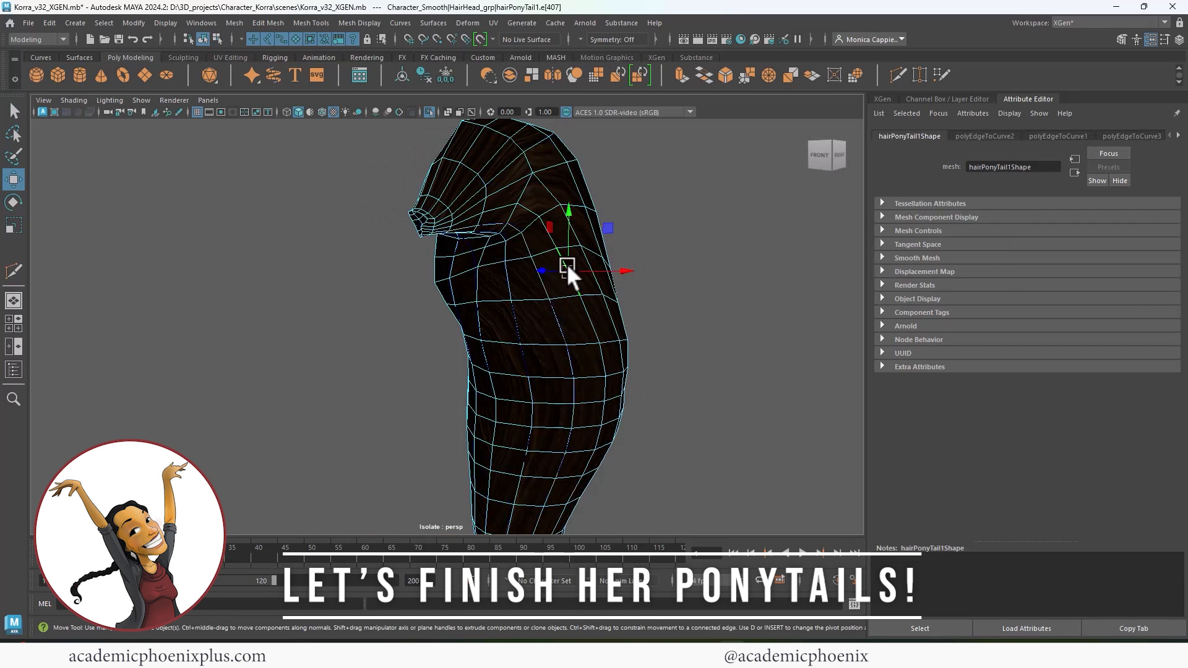
double_click(567, 266)
key(g)
alt+drag(603, 249, 579, 262)
right_drag(579, 264, 579, 232)
double_click(558, 268)
key(g)
Step: Select the following lengthwise edge loop toward the back, deselect its unwanted edges, and convert the rest to a curve
alt+drag(603, 217, 524, 247)
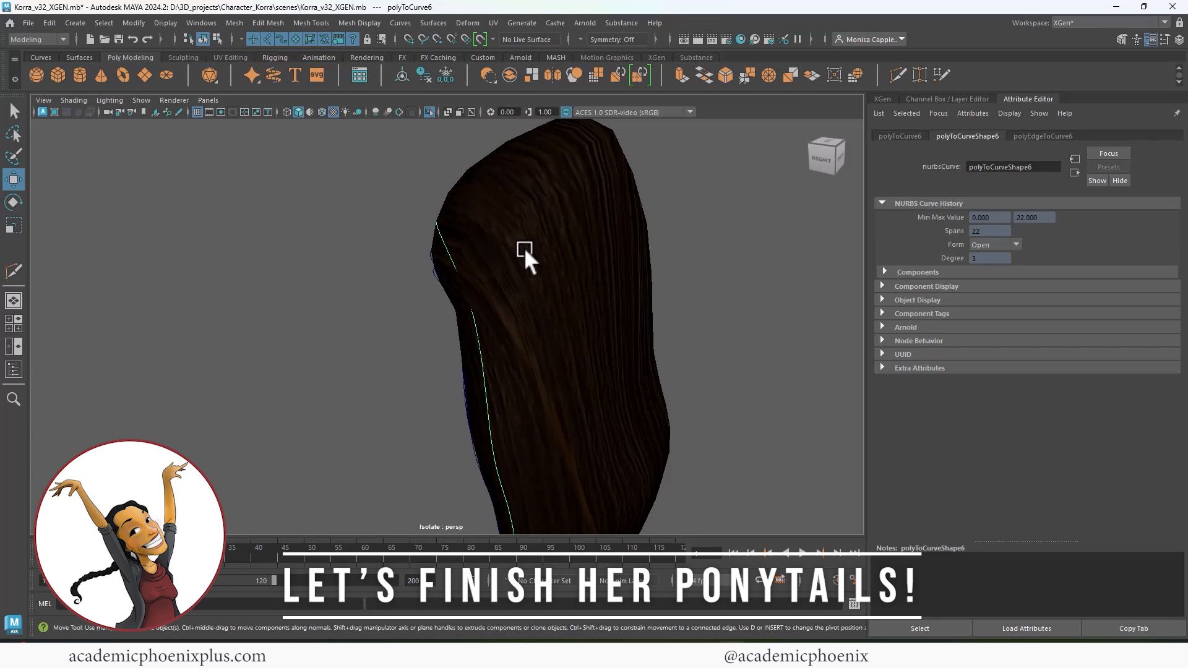
right_drag(523, 249, 523, 217)
double_click(484, 241)
scroll(585, 297, down, 3)
mouse_move(487, 242)
alt+mouse_down()
mouse_move(575, 291)
mouse_move(502, 235)
alt+mouse_up()
alt+drag(587, 297, 619, 249)
ctrl+drag(531, 178, 621, 359)
alt+middle_drag(622, 360, 677, 221)
ctrl+drag(635, 431, 584, 338)
alt+drag(693, 314, 674, 317)
key(g)
alt+middle_drag(662, 247, 668, 449)
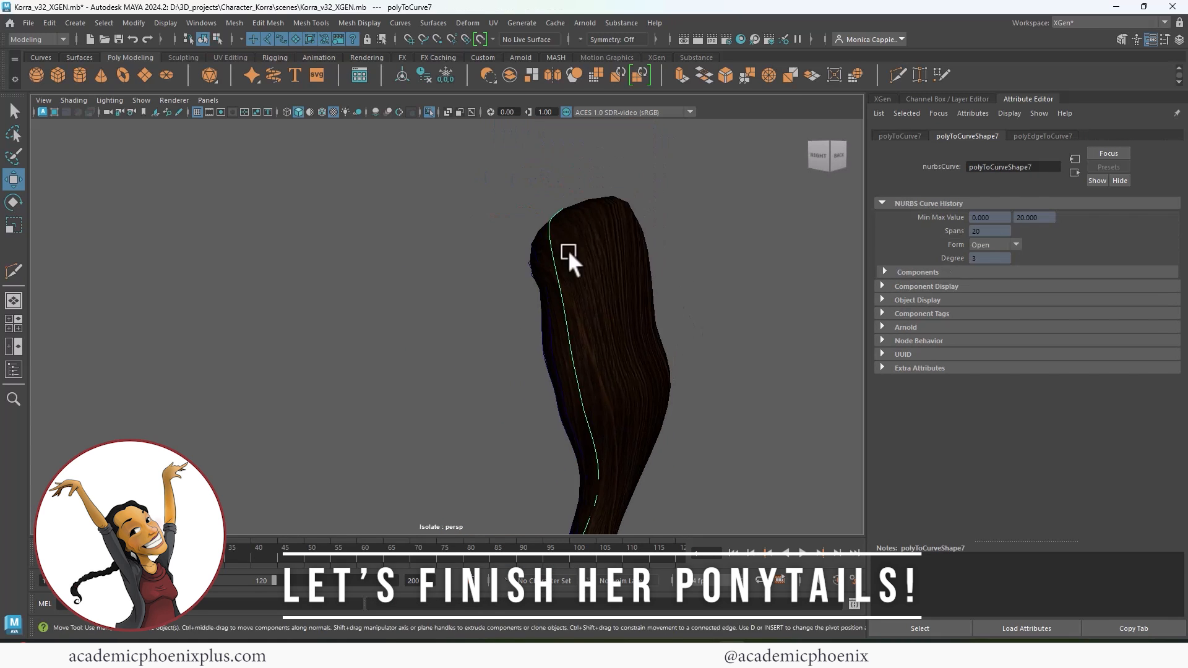
Step: Try converting the neighbouring edge loop on the ponytail's back to a curve, and undo the attempt
alt+drag(568, 251, 594, 255)
key(ctrl+z)
click(581, 269)
right_drag(581, 269, 582, 237)
double_click(585, 267)
key(g)
alt+drag(792, 223, 606, 237)
key(ctrl+z)
Step: Select the lengthwise edge loop running over the ponytail's upper bend and deselect the stray edges toward its root
click(605, 241)
right_drag(604, 241, 604, 211)
double_click(612, 240)
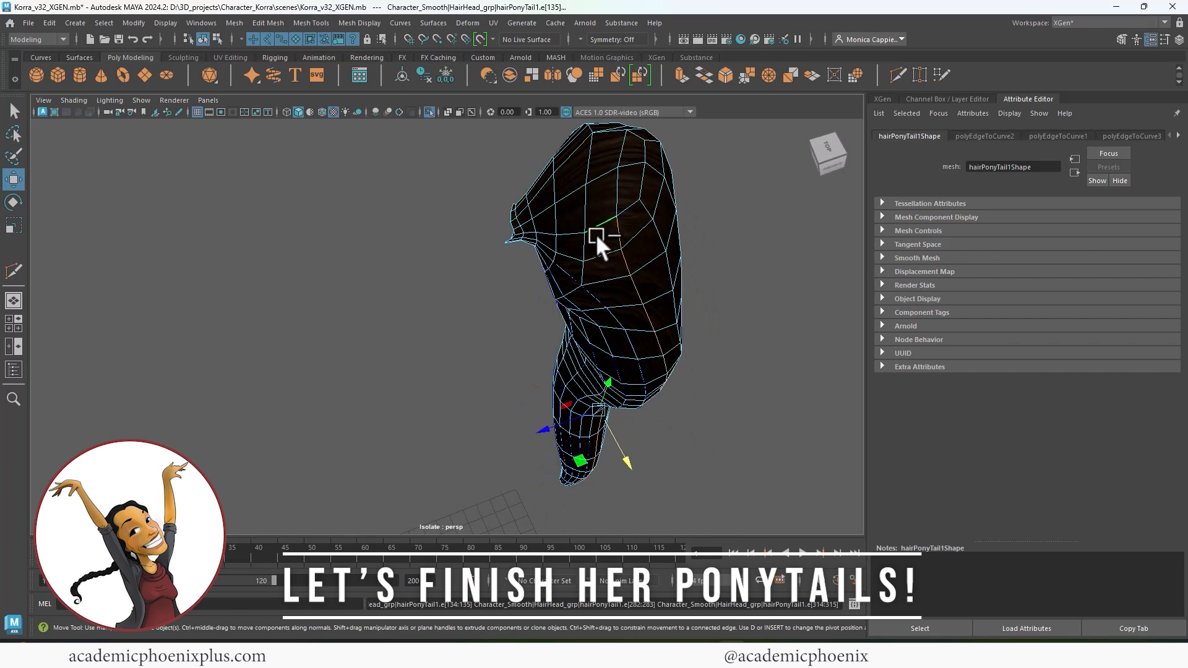
ctrl+click(595, 234)
ctrl+click(533, 230)
Step: Select the edge loop beside the existing curve on the upper bend and convert it to a curve
alt+drag(534, 232, 652, 228)
right_drag(636, 271, 668, 224)
alt+drag(669, 225, 705, 272)
click(704, 273)
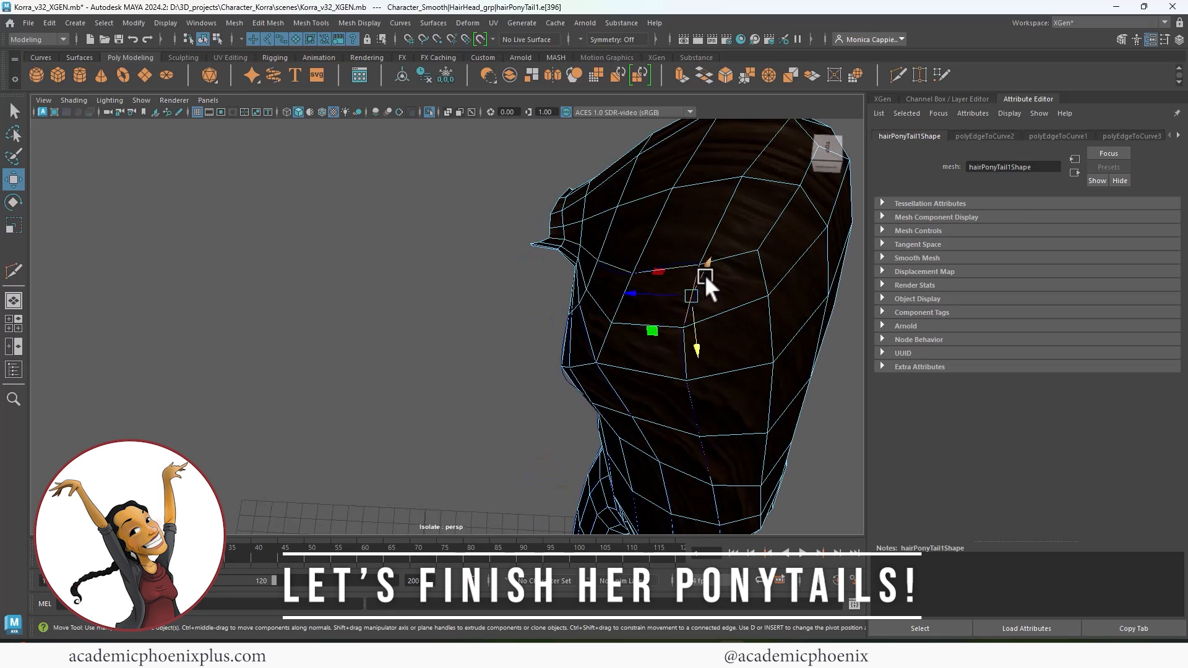
right_drag(679, 301, 642, 276)
click(686, 285)
right_drag(683, 276, 725, 263)
click(727, 289)
scroll(644, 269, down, 5)
mouse_move(644, 269)
alt+mouse_down()
mouse_move(627, 278)
mouse_move(645, 274)
alt+mouse_up()
scroll(645, 274, up, 3)
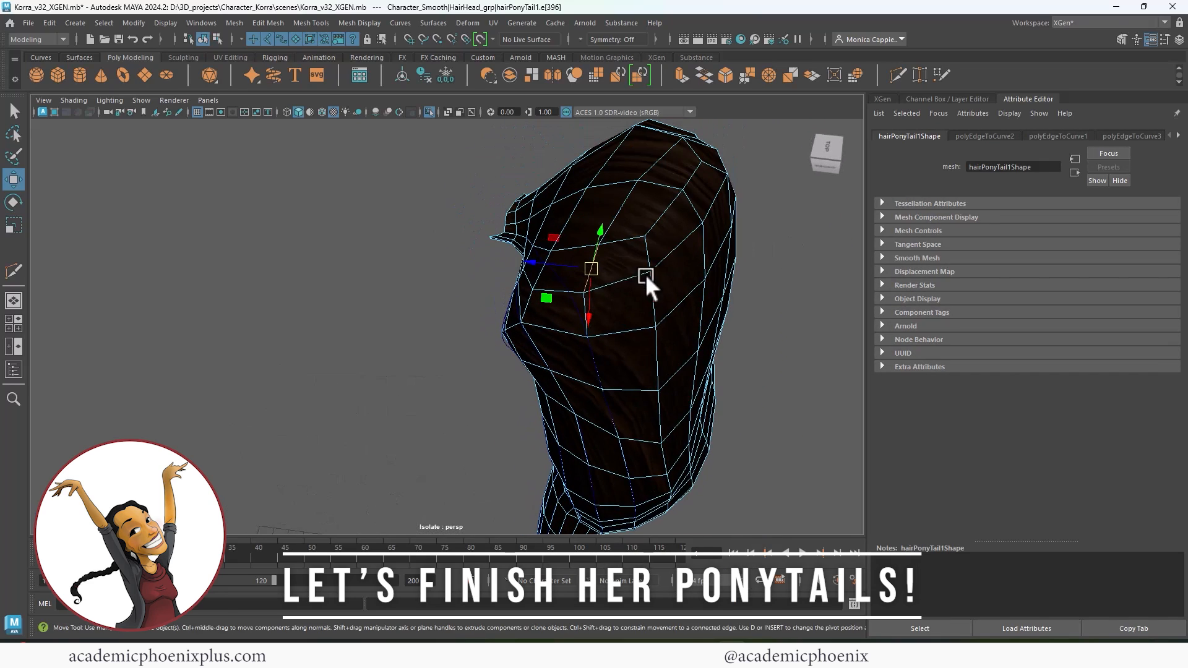
double_click(620, 242)
shift+right_drag(648, 273, 600, 260)
Step: Select further lengthwise edge loops across the ponytail's broad back and convert them to curves
click(653, 225)
drag(653, 225, 626, 265)
click(692, 259)
mouse_move(694, 258)
right_down()
mouse_move(700, 210)
mouse_move(687, 248)
right_up()
double_click(687, 247)
alt+drag(711, 260, 618, 273)
click(603, 282)
right_drag(596, 284, 601, 251)
double_click(588, 354)
shift+right_drag(588, 355, 588, 341)
Step: Convert the next two lengthwise edge loops, which run from the ponytail's narrow root over the bend, to curves
alt+drag(588, 342, 546, 288)
click(566, 291)
right_drag(588, 297, 592, 262)
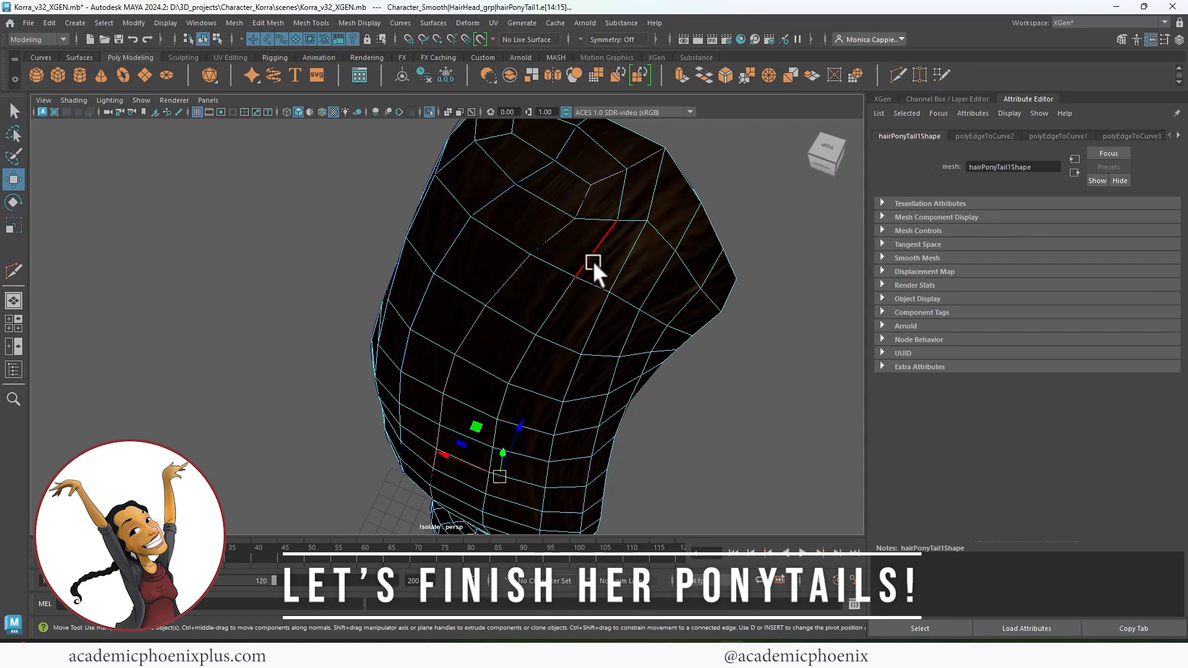
alt+middle_drag(592, 263, 558, 301)
alt+drag(558, 301, 479, 288)
double_click(479, 288)
click(521, 273)
shift+right_drag(479, 288, 523, 245)
double_click(526, 250)
shift+right_drag(526, 251, 527, 237)
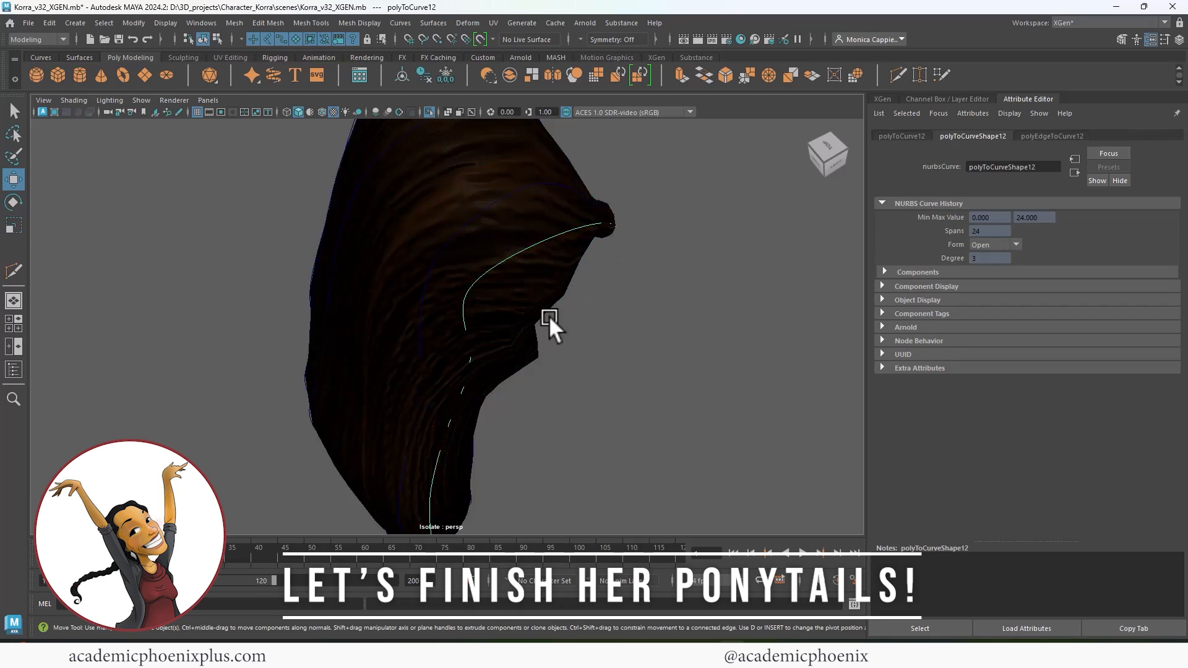
Step: Convert two lengthwise edge loops on the ponytail's left side to curves
alt+drag(548, 315, 495, 297)
click(489, 309)
right_drag(479, 334, 478, 314)
alt+drag(477, 314, 526, 260)
double_click(548, 205)
shift+right_drag(548, 204, 548, 190)
click(489, 278)
double_click(467, 223)
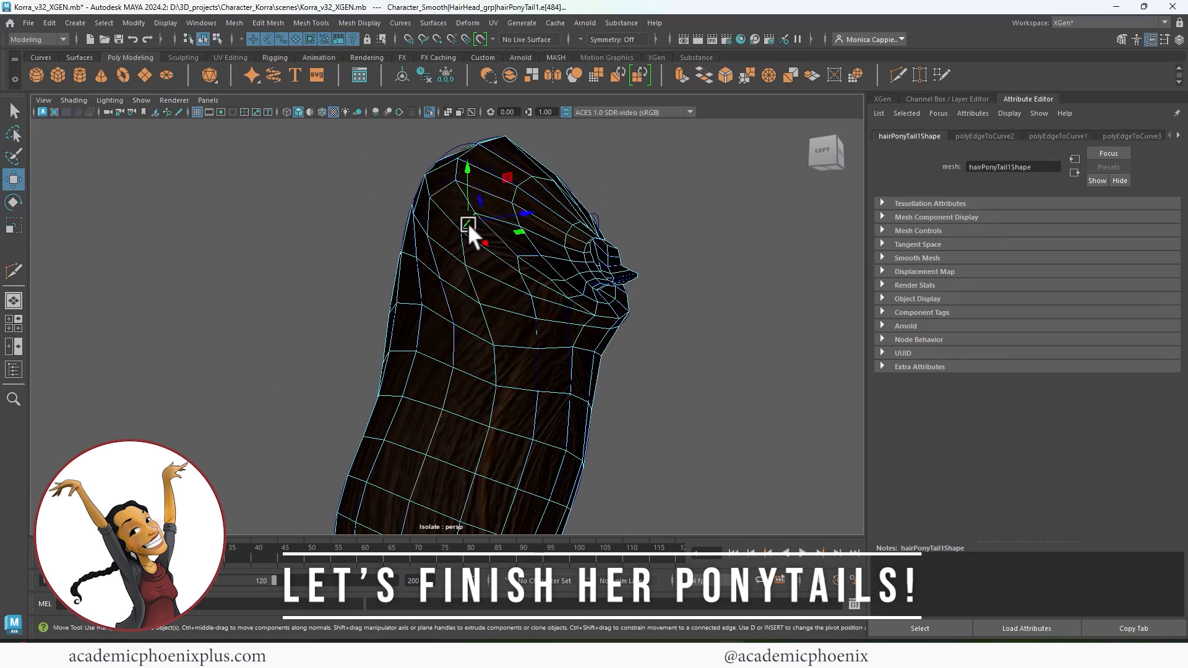
shift+right_drag(468, 223, 468, 209)
Step: Convert the two remaining uncovered lengthwise edge loops around the ponytail to curves
click(515, 286)
right_drag(515, 285, 515, 253)
double_click(510, 351)
shift+right_drag(510, 352, 510, 337)
alt+drag(520, 342, 624, 364)
click(468, 285)
right_drag(468, 286, 467, 251)
alt+drag(514, 253, 444, 235)
alt+drag(532, 281, 398, 301)
double_click(600, 375)
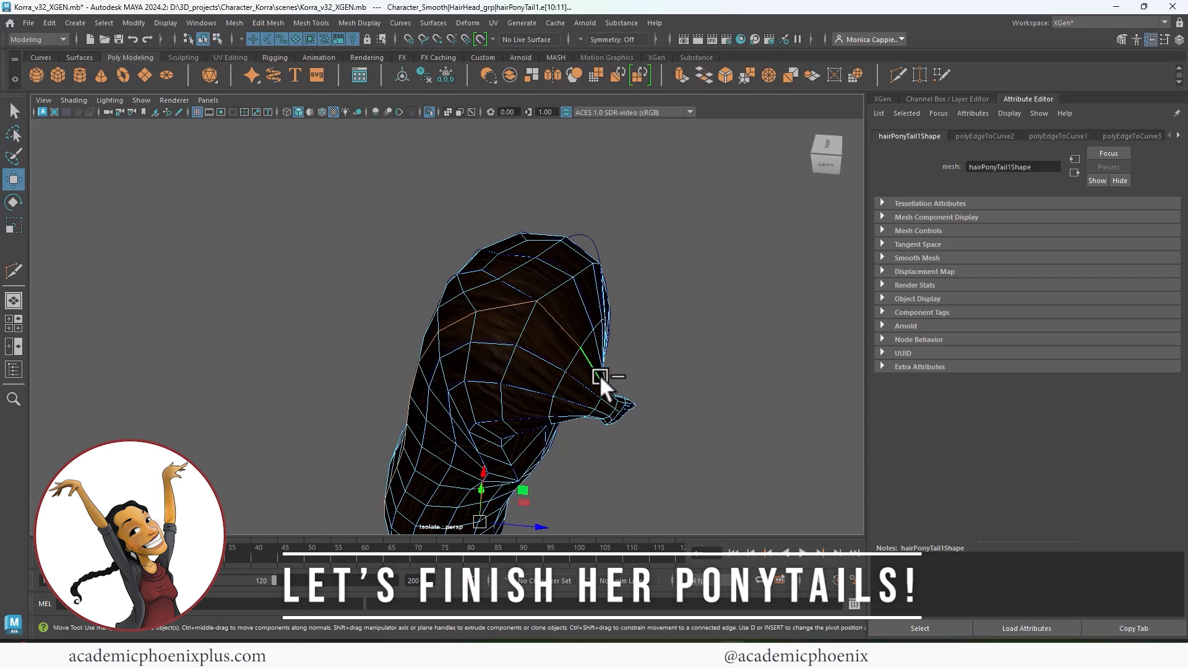
shift+right_drag(599, 375, 600, 362)
Step: Check the extracted curves all around the ponytail for missing edge loops
right_drag(470, 313, 410, 307)
click(537, 288)
alt+drag(587, 307, 463, 257)
click(402, 350)
alt+drag(403, 350, 472, 315)
click(470, 302)
right_drag(461, 262, 412, 262)
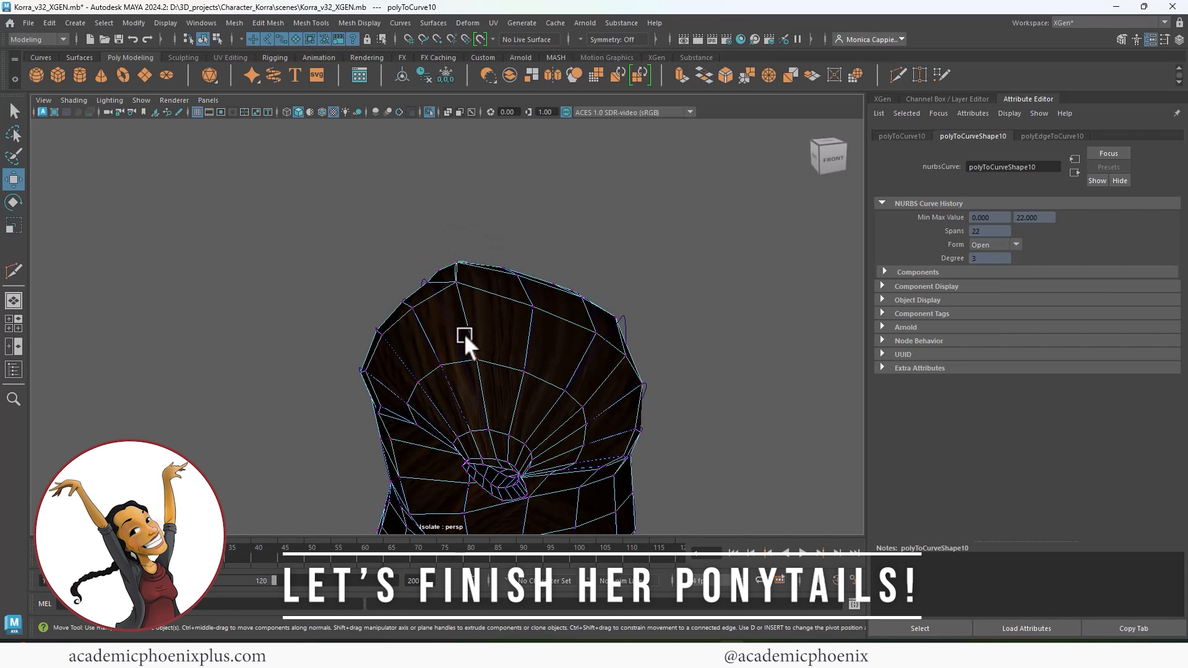
alt+drag(462, 333, 340, 296)
click(485, 271)
click(692, 256)
Step: Hide the ponytail mesh and display the control vertices of all its curves
click(341, 339)
alt+drag(340, 344, 405, 365)
key(ctrl+h)
scroll(624, 279, up, 3)
shift+click(482, 253)
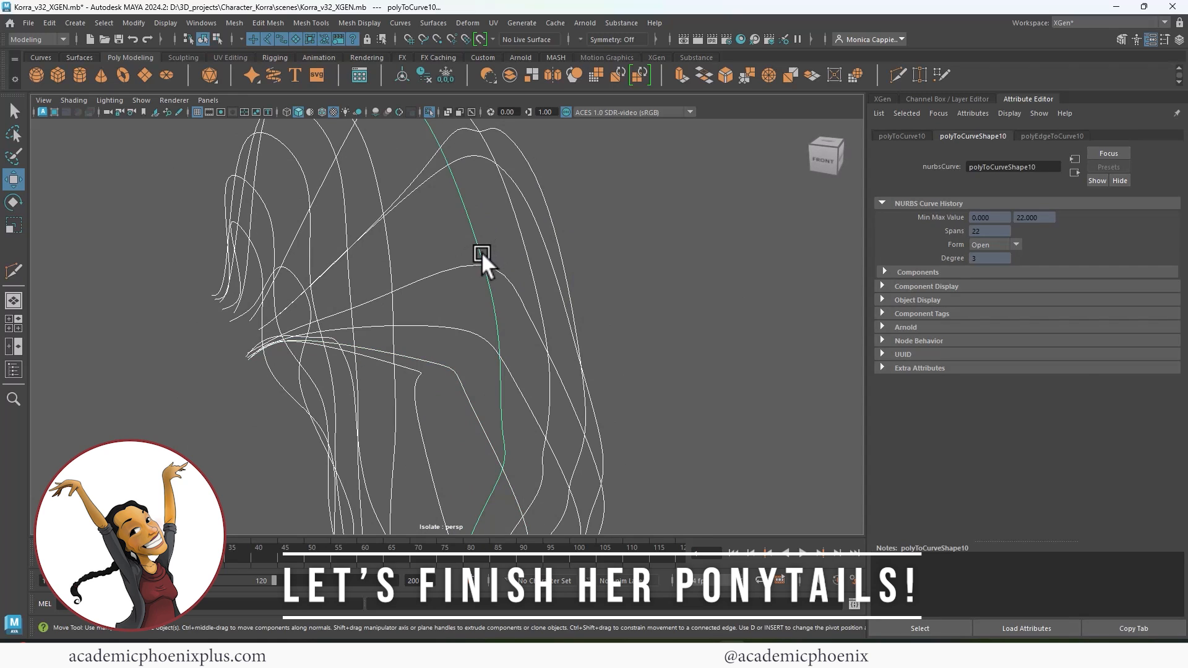
key(F8)
alt+drag(423, 259, 526, 248)
Step: Open the Outliner and dock it beside the Attribute Editor
key(ctrl+shift+o)
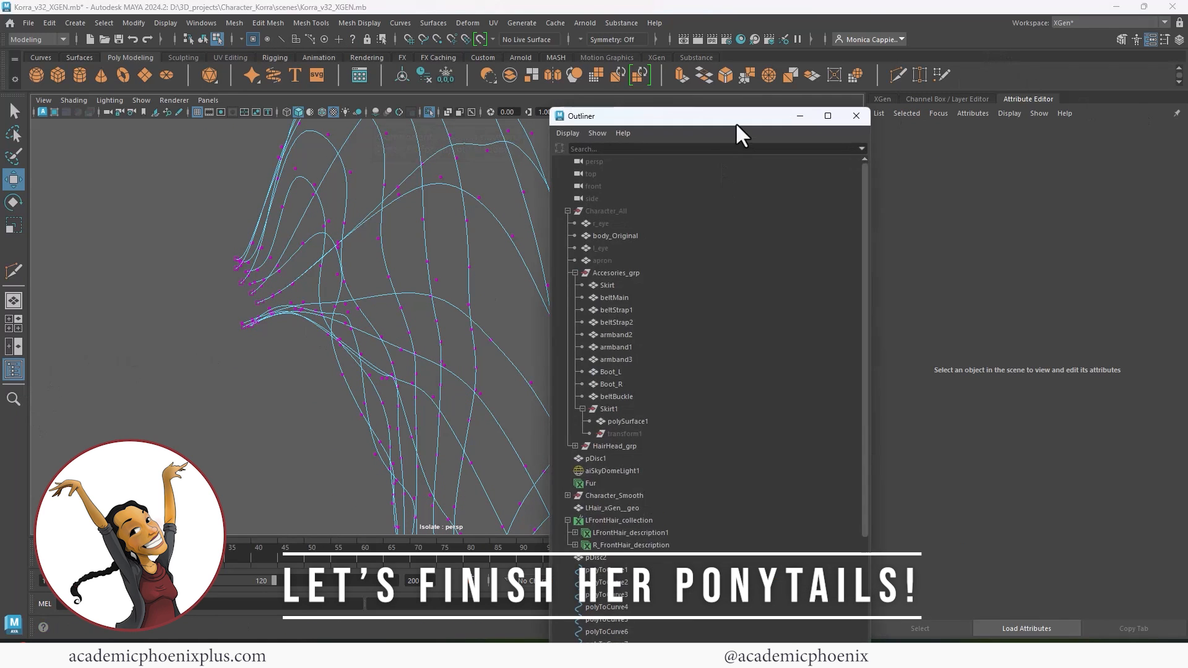
drag(736, 122, 1094, 96)
alt+right_drag(467, 276, 558, 278)
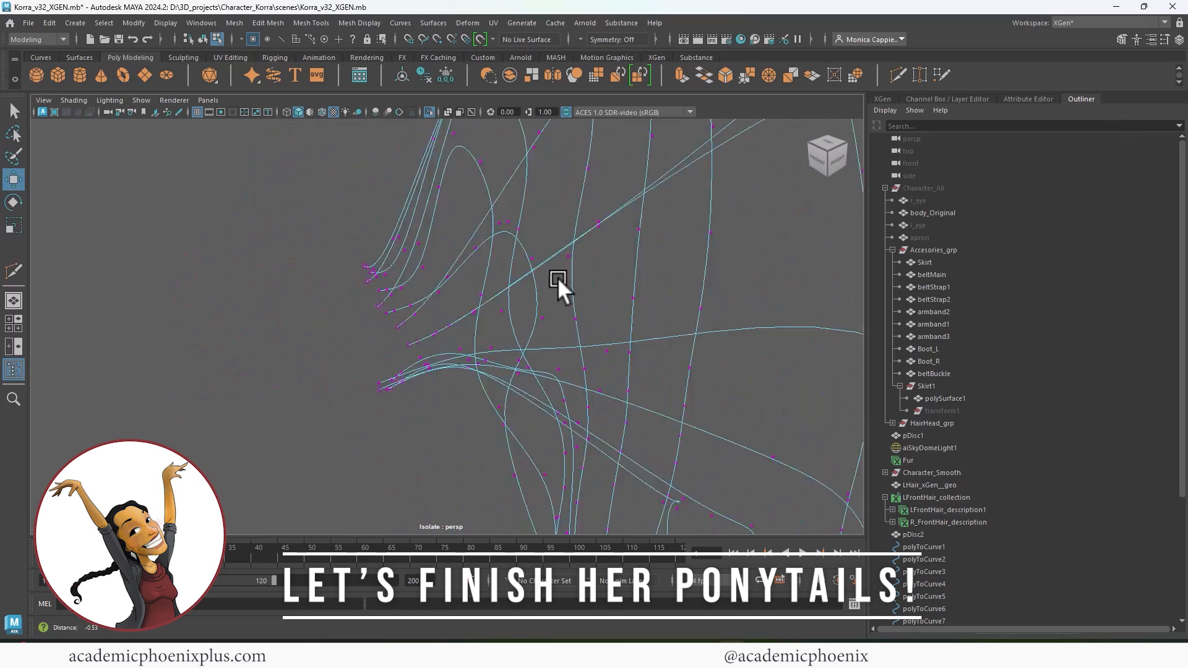
Step: Select the end control vertices at the root of the curves that run in the wrong direction
alt+drag(558, 277, 484, 262)
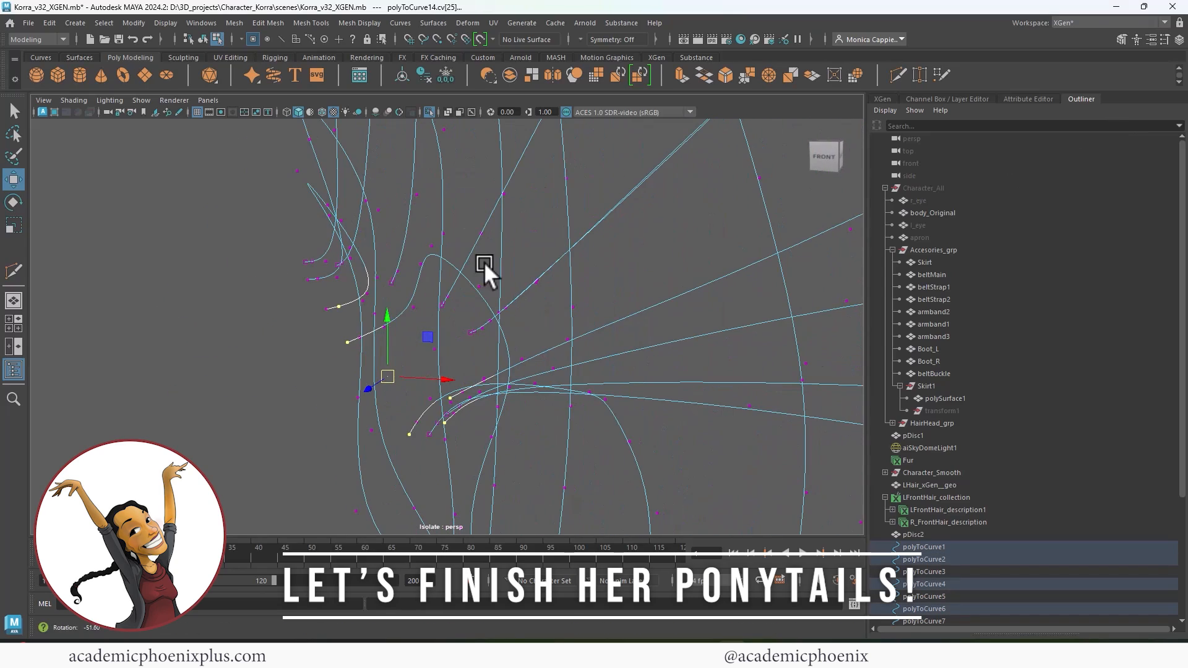
mouse_move(302, 264)
shift+mouse_down()
mouse_move(331, 291)
mouse_move(301, 269)
shift+mouse_up()
alt+drag(388, 431, 470, 396)
scroll(959, 430, down, 4)
Step: Select polyToCurve1, 2, 4, 6, 13, 14 and 15 and reverse their curve direction
key(ctrl+g)
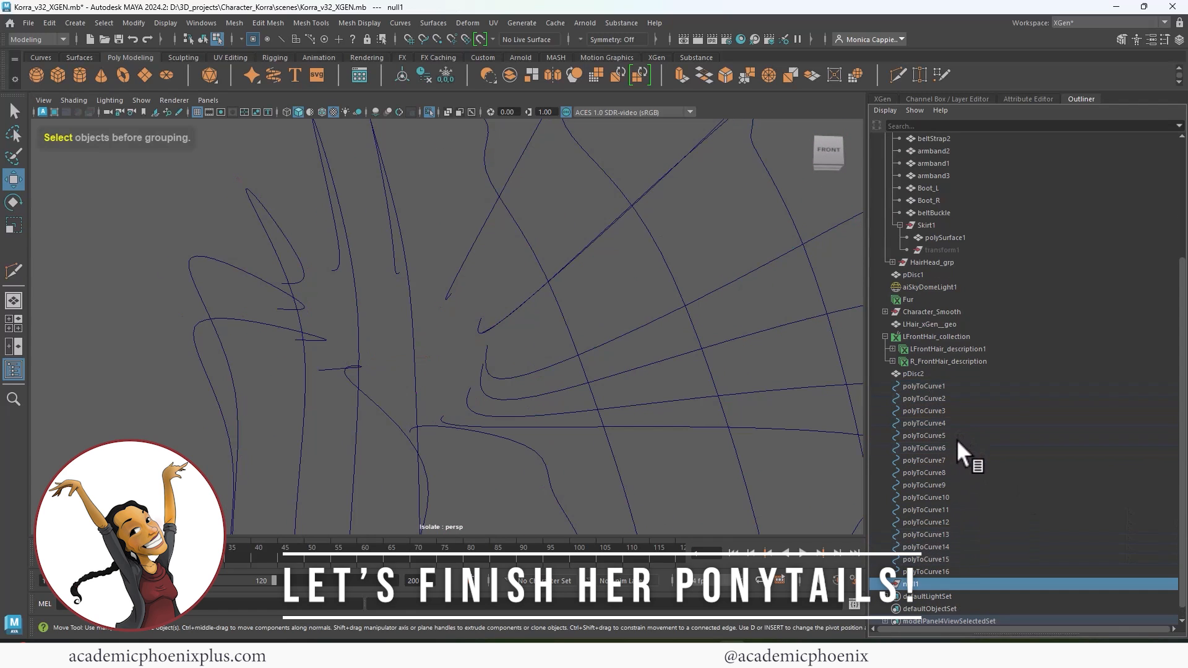
key(ctrl+z)
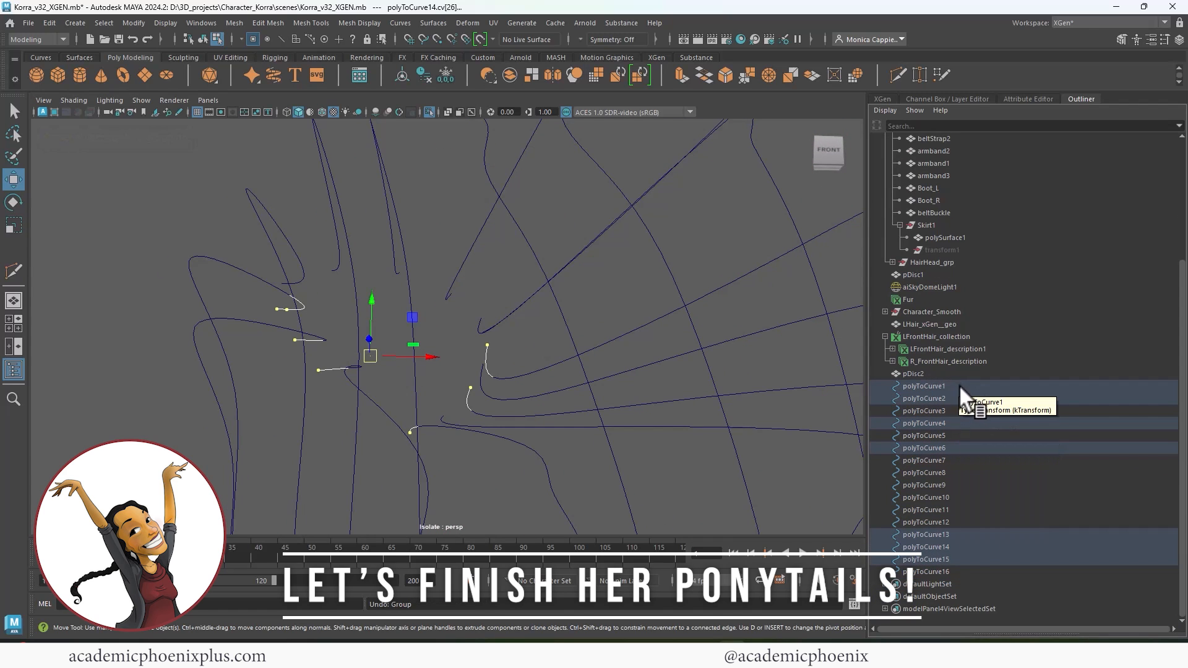
click(960, 388)
ctrl+click(958, 399)
ctrl+click(953, 423)
ctrl+click(949, 446)
ctrl+drag(946, 534, 948, 560)
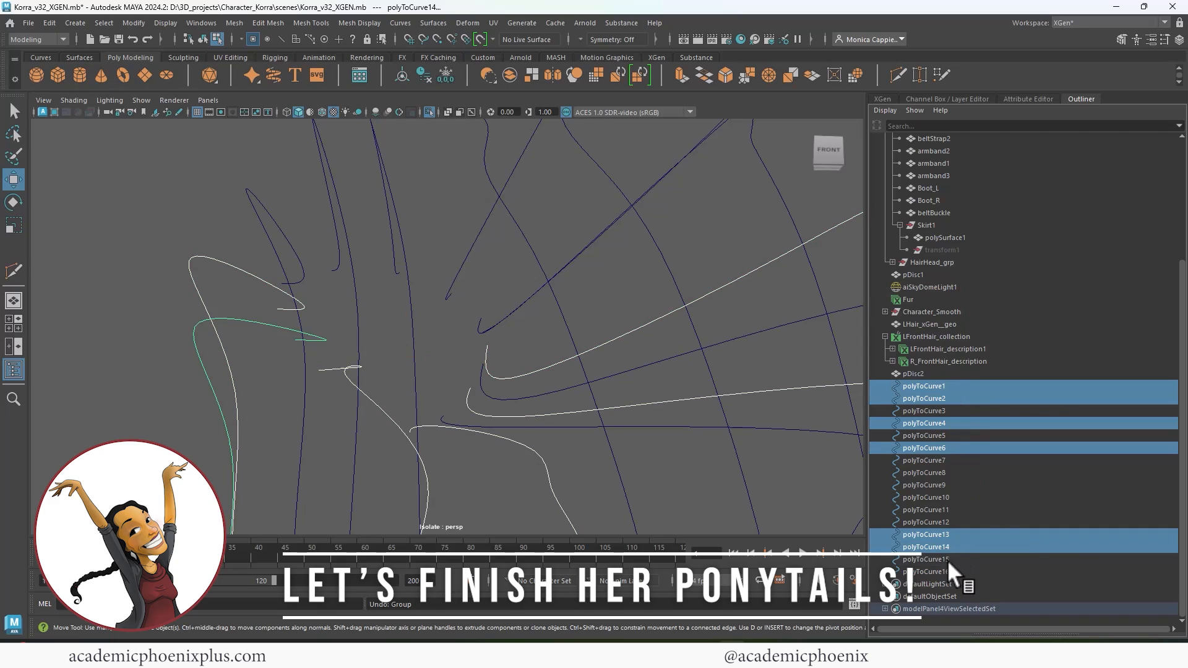
click(400, 22)
click(432, 422)
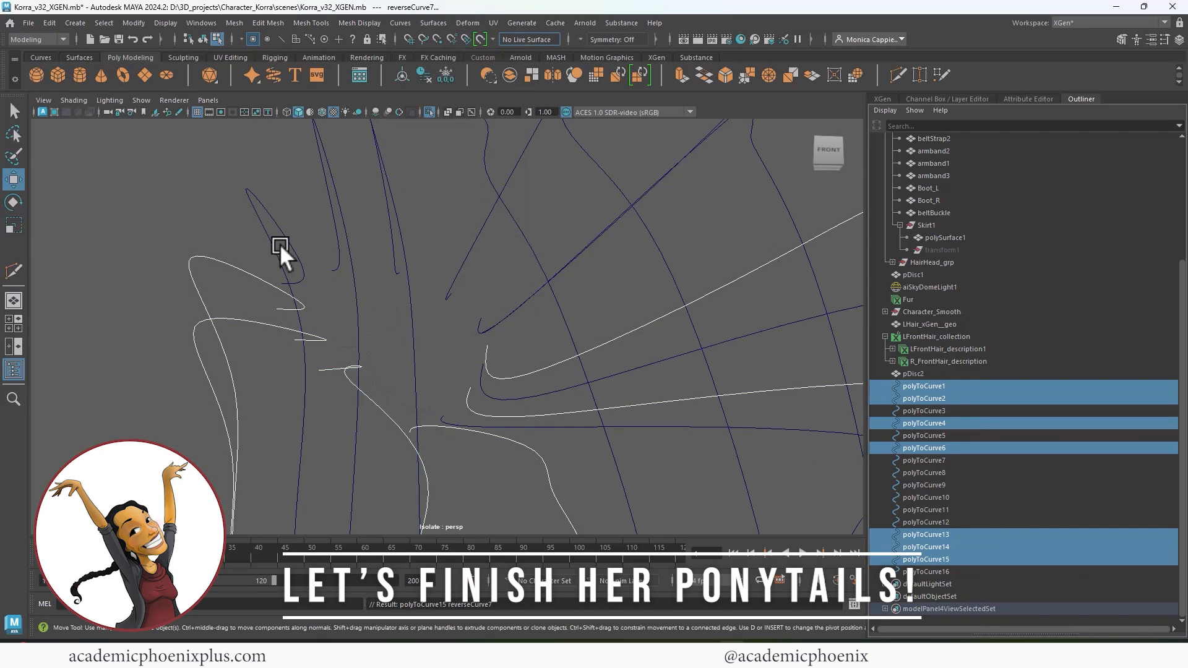
Step: Select the root-end control vertices of all the ponytail curves, scale them closer together and move them slightly toward the band
alt+right_drag(279, 244, 204, 315)
drag(201, 328, 420, 334)
alt+right_drag(421, 334, 817, 276)
alt+drag(818, 275, 475, 402)
key(r)
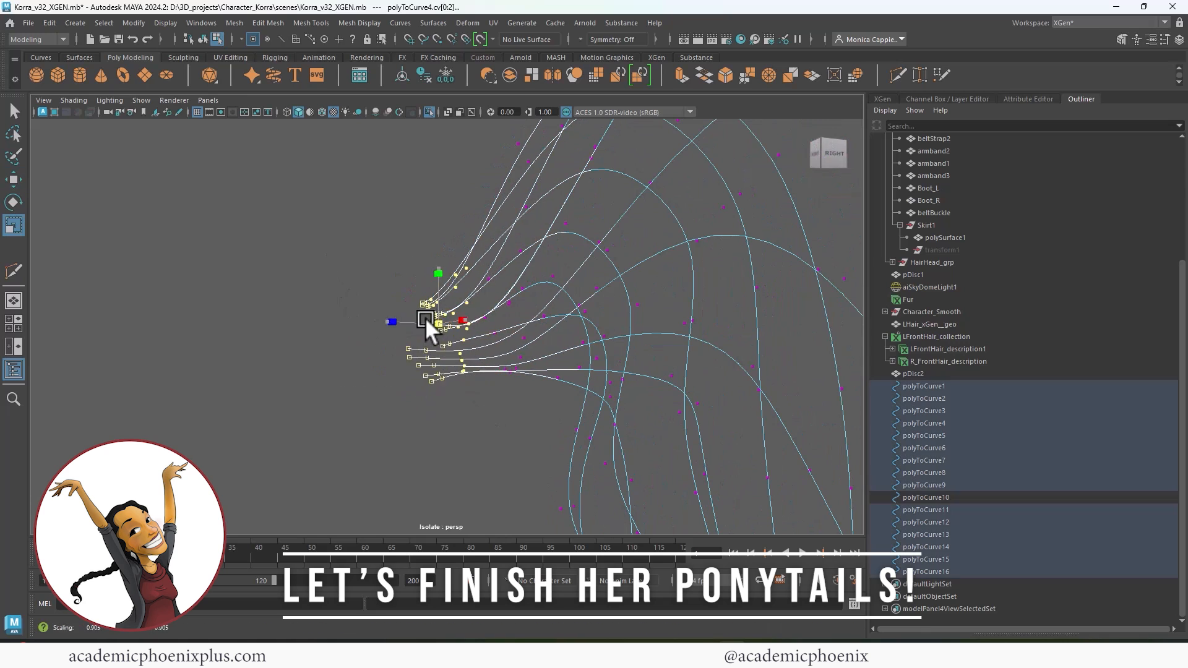
drag(431, 322, 396, 322)
key(w)
drag(427, 323, 401, 322)
right_drag(512, 284, 569, 250)
click(372, 231)
Step: Create a polygon disc at the curve roots, rotate it to face the ponytail and scale it
alt+right_drag(371, 230, 313, 240)
click(166, 75)
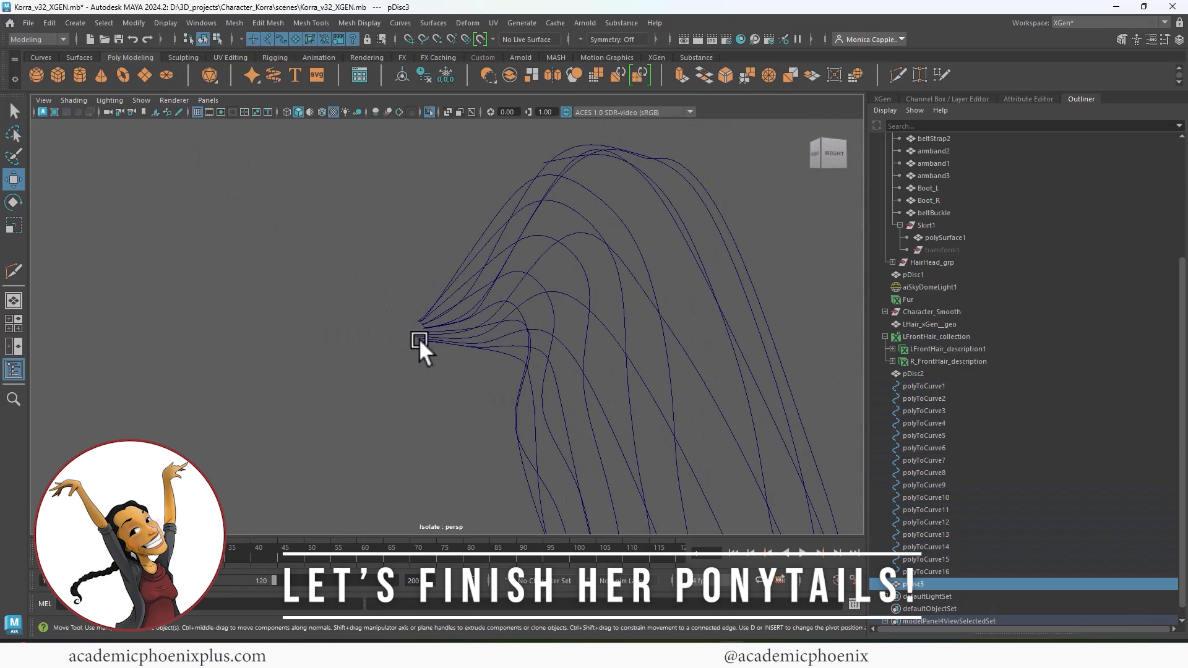
middle_drag(418, 339, 419, 334)
key(e)
drag(460, 308, 465, 365)
alt+drag(445, 241, 467, 280)
key(r)
drag(415, 331, 385, 331)
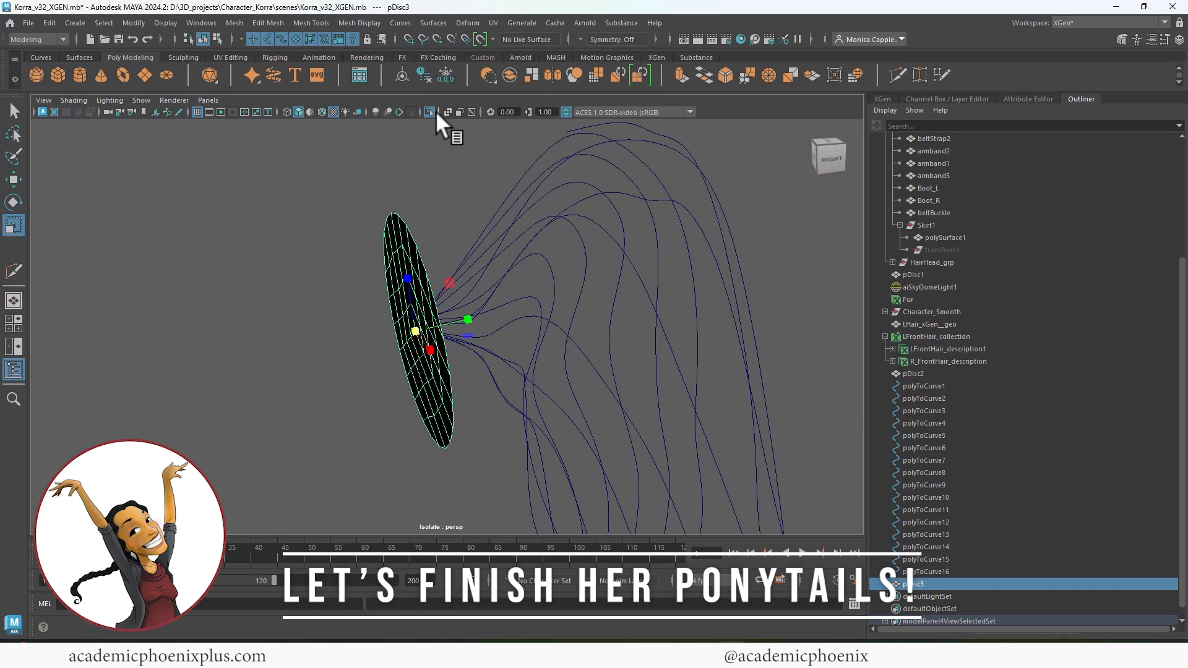
Step: Turn off the isolated view and rotate, scale and move the disc to fit inside the ponytail band's opening
click(431, 112)
alt+right_drag(560, 259, 499, 270)
key(e)
drag(459, 280, 476, 318)
key(w)
key(r)
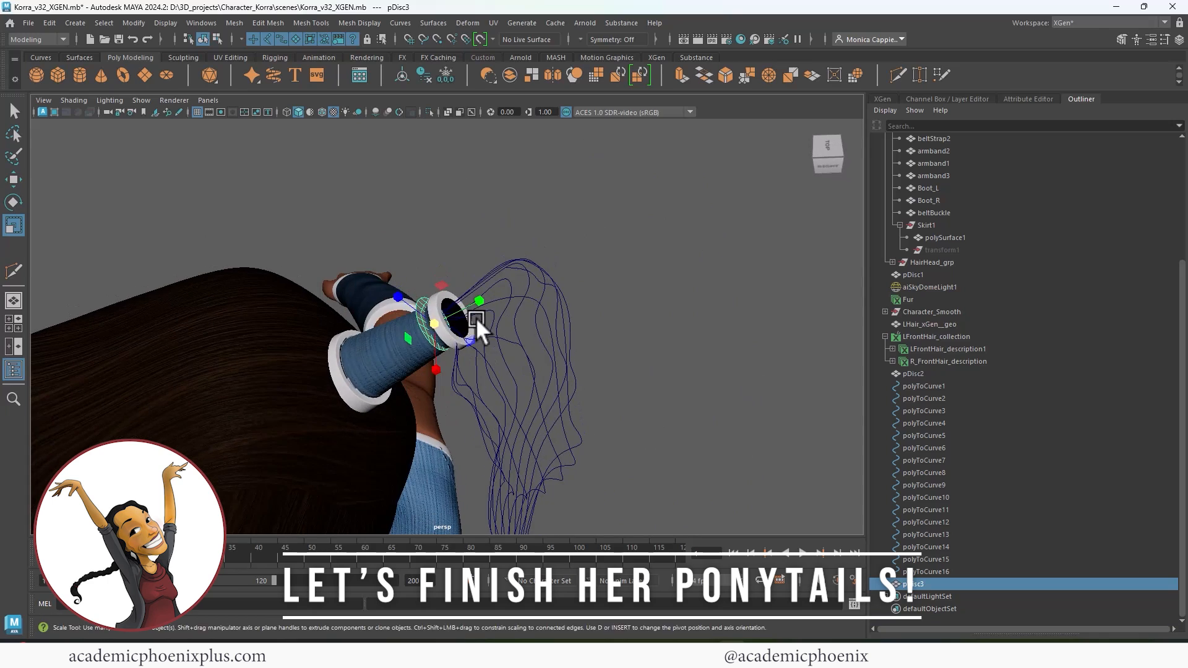
key(w)
alt+drag(398, 324, 526, 201)
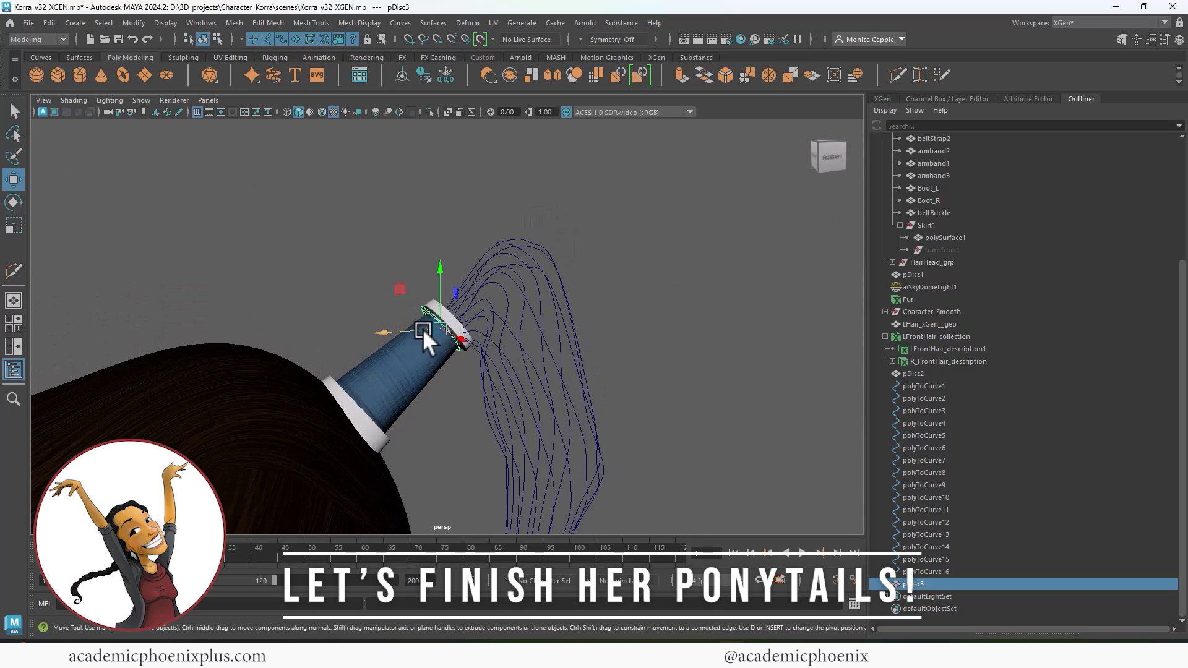
drag(440, 330, 436, 330)
Step: Select polyToCurve1 to polyToCurve16 without the disc and rotate them to line up with the band
shift+drag(633, 335, 486, 423)
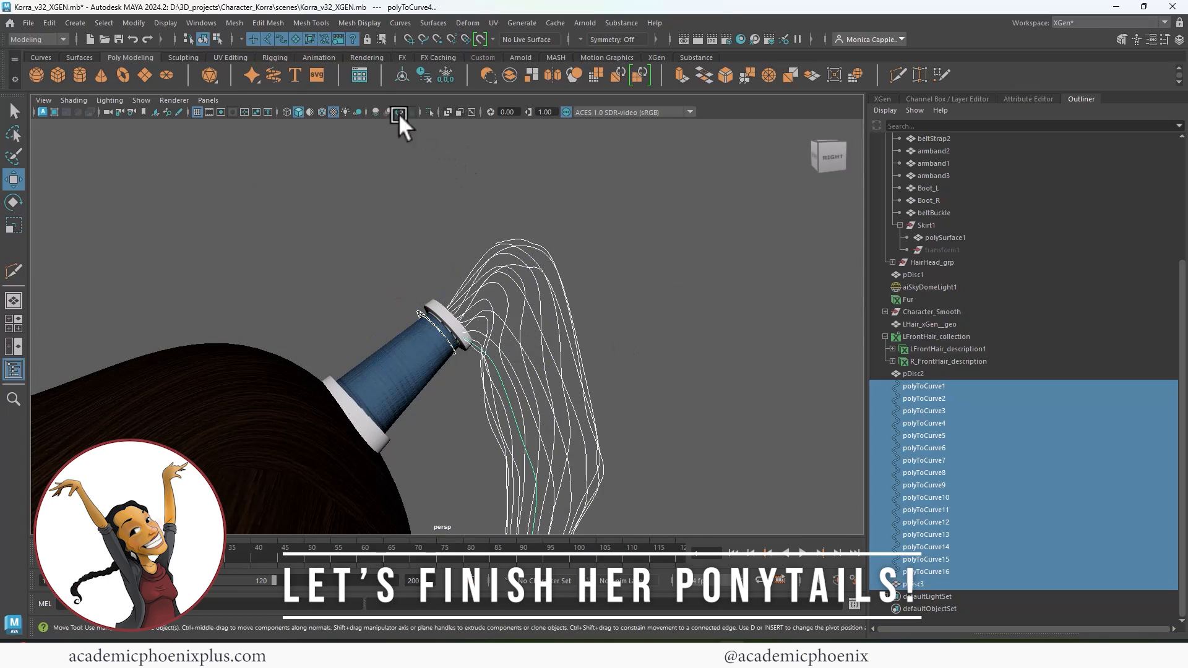
alt+drag(639, 398, 450, 349)
drag(427, 452, 436, 450)
click(606, 333)
alt+right_drag(607, 332, 719, 234)
alt+drag(719, 234, 665, 371)
alt+drag(665, 371, 526, 474)
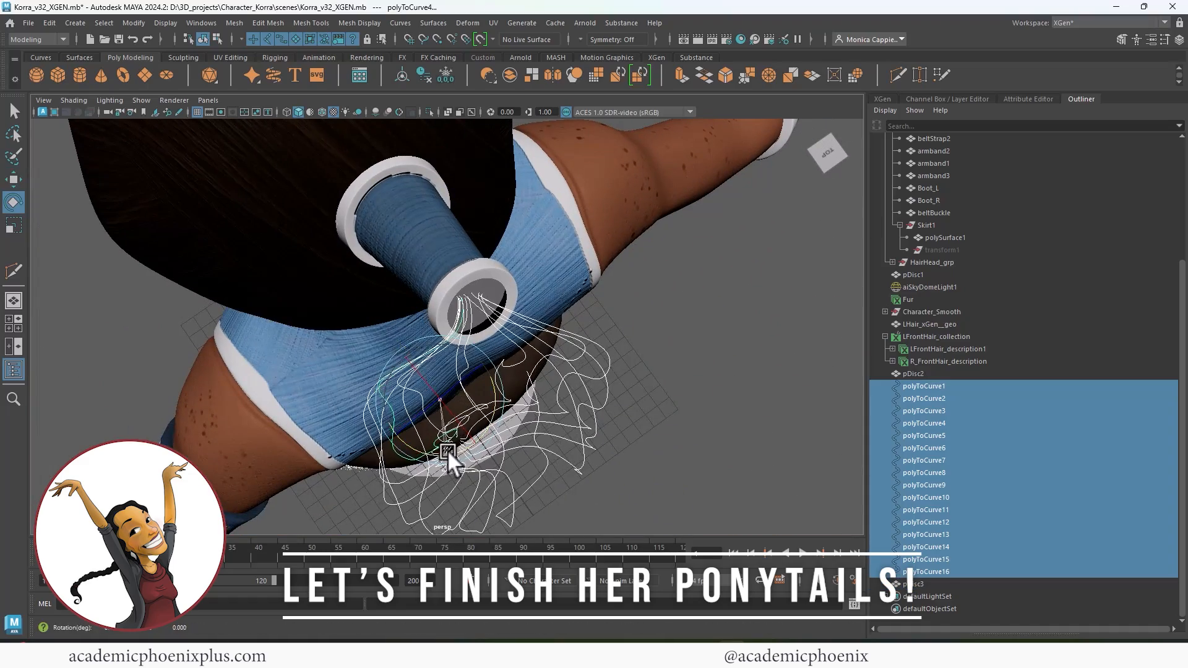
Step: Move the pivot of the selected curves to their root ends and adjust their rotation and position at the band opening
alt+drag(417, 411, 591, 350)
alt+right_drag(591, 349, 475, 401)
key(e)
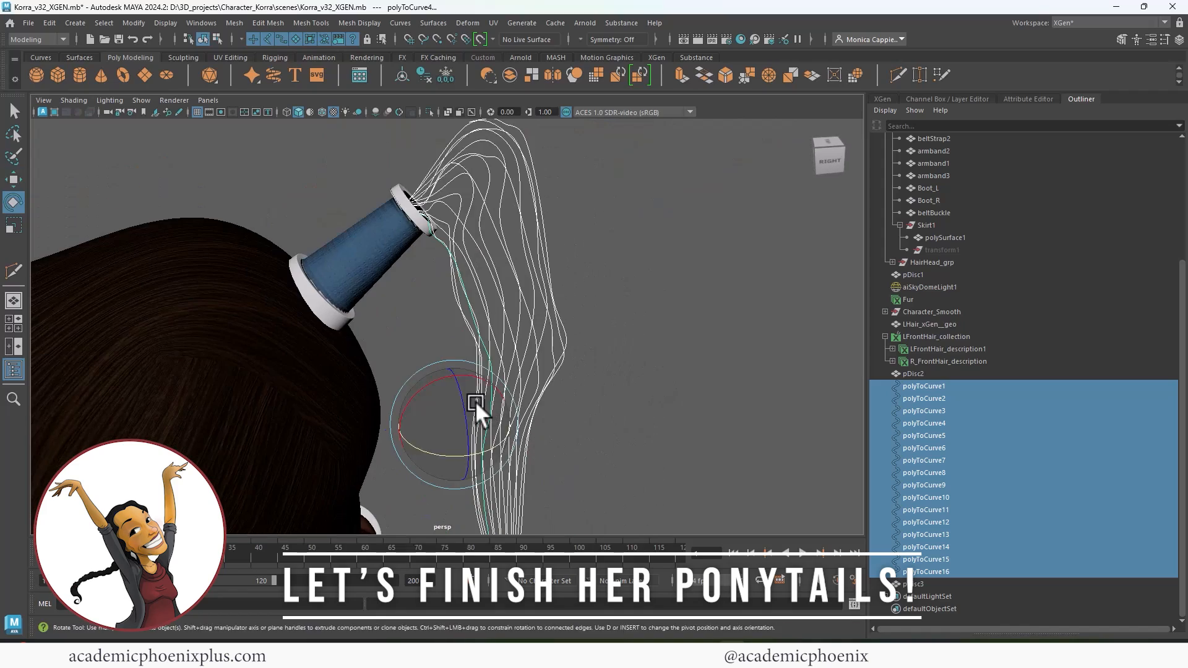
drag(475, 401, 421, 148)
key(w)
key(ctrl+z)
key(d)
key(e)
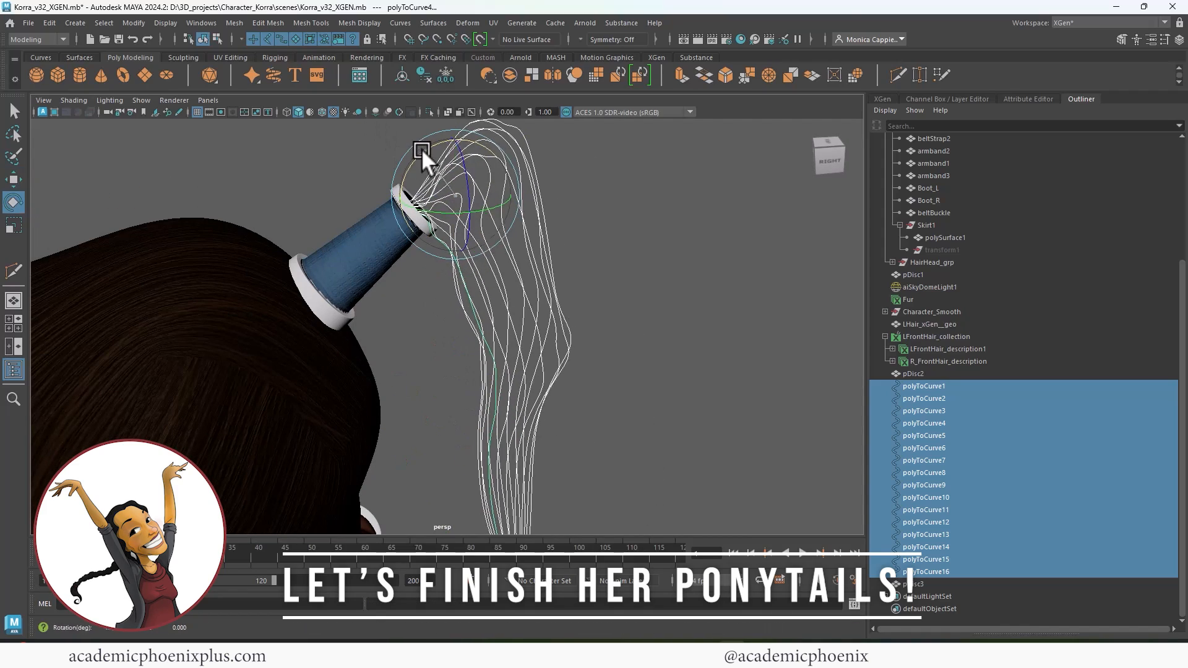
key(w)
drag(456, 196, 518, 305)
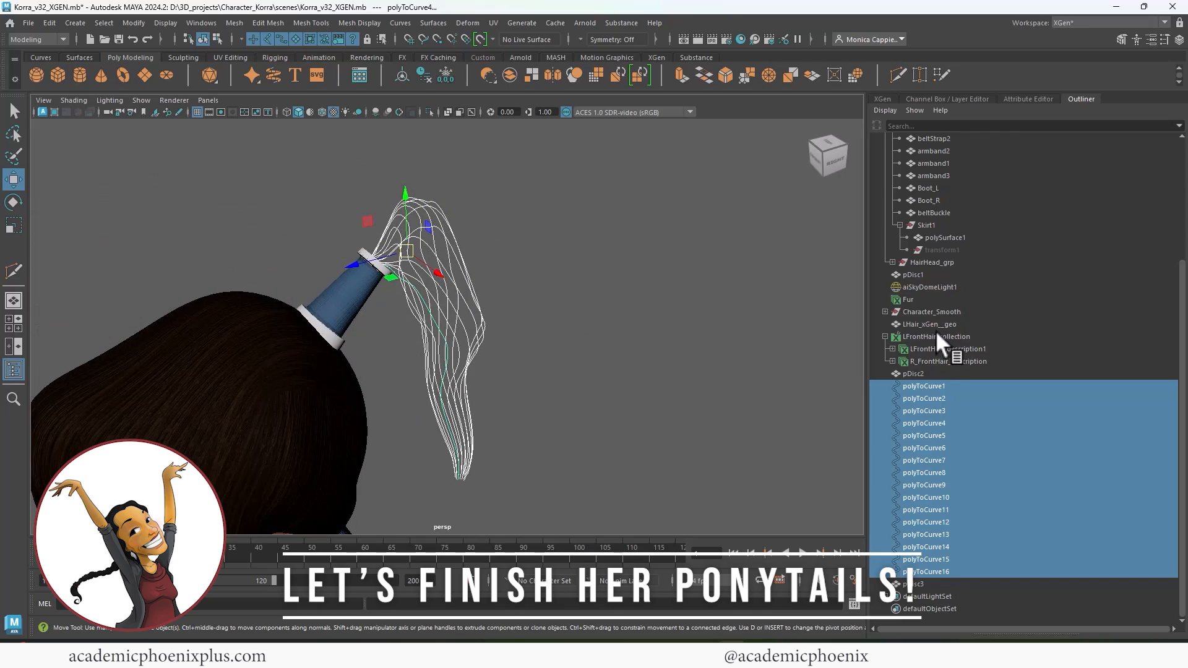
Step: Group the curves, duplicate the group and rotate the duplicate to fill the gaps around the ponytail
key(ctrl+g)
key(e)
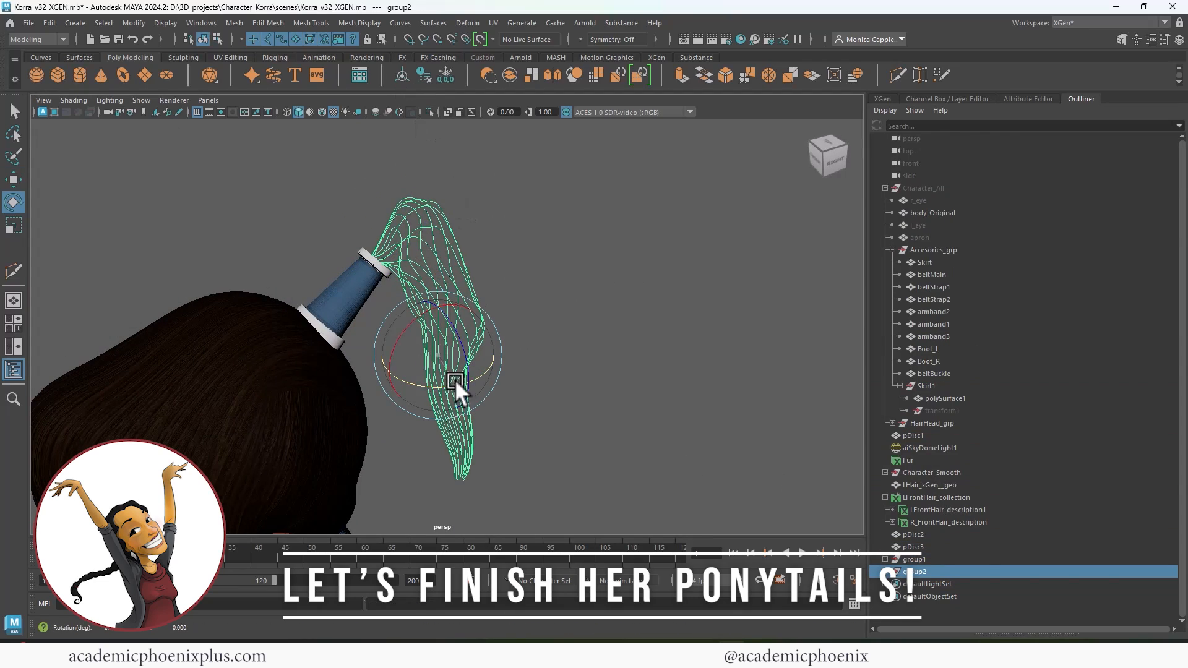
drag(455, 380, 609, 305)
alt+right_drag(609, 305, 585, 306)
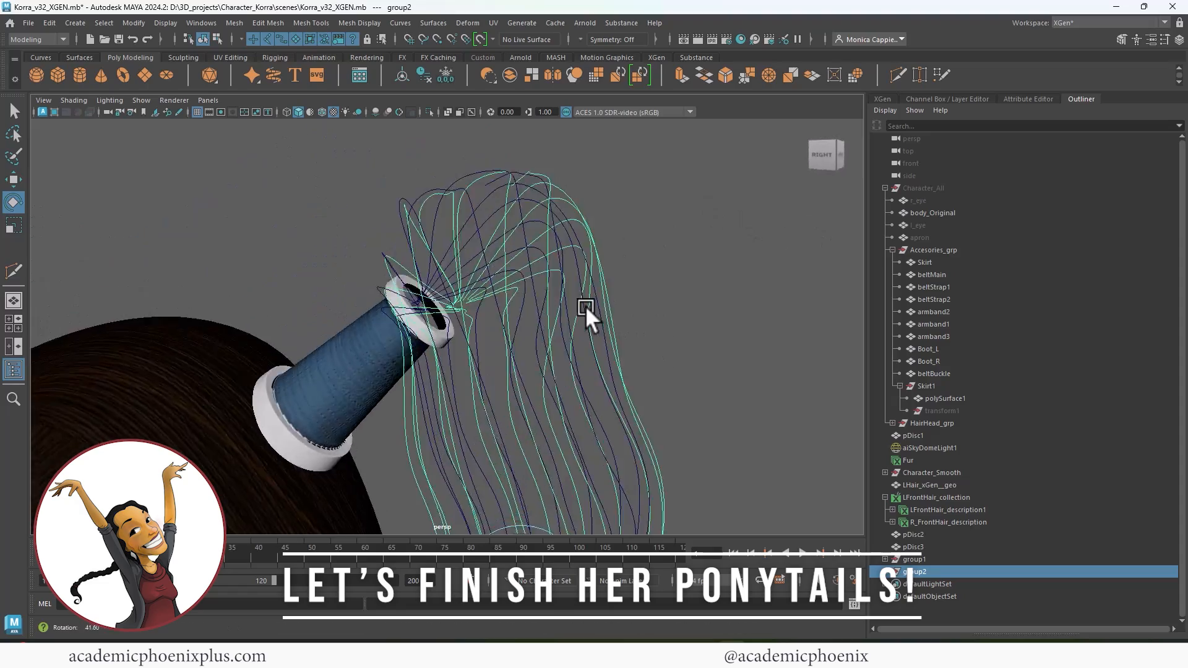
alt+drag(585, 305, 540, 287)
alt+right_drag(541, 287, 602, 235)
alt+drag(601, 235, 454, 277)
click(455, 208)
alt+drag(526, 140, 730, 229)
click(914, 572)
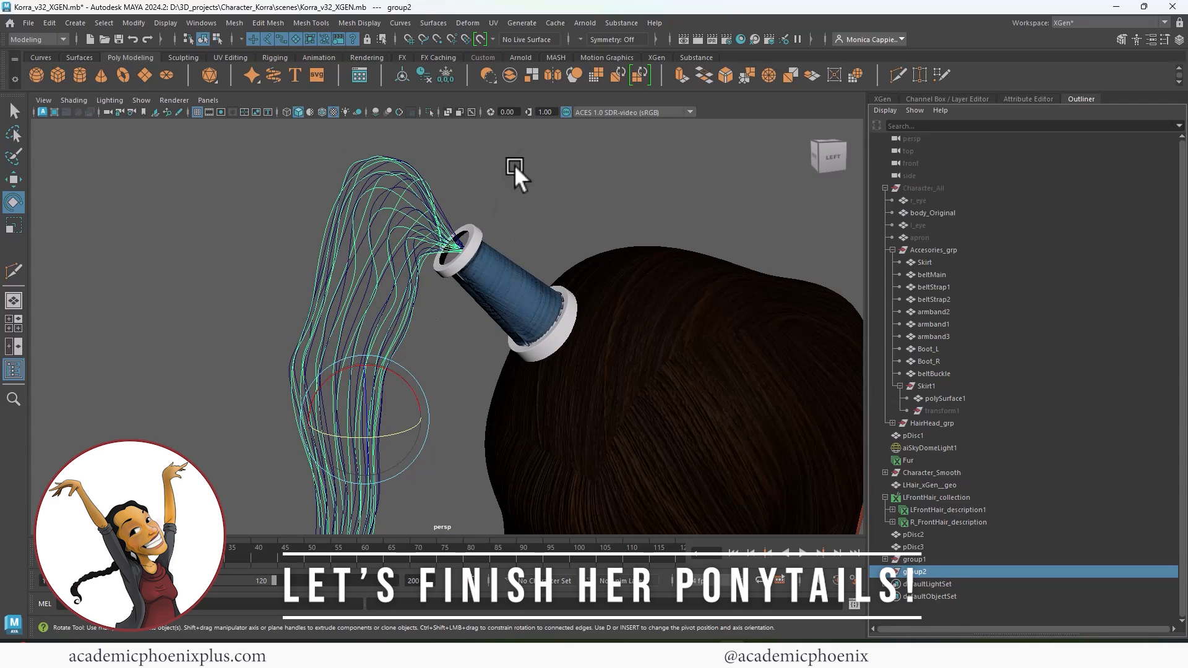
Step: Select the root-end control vertices of the duplicated curves and rotate them into the band opening
alt+drag(514, 165, 515, 225)
key(F8)
drag(463, 379, 424, 403)
alt+drag(480, 299, 555, 248)
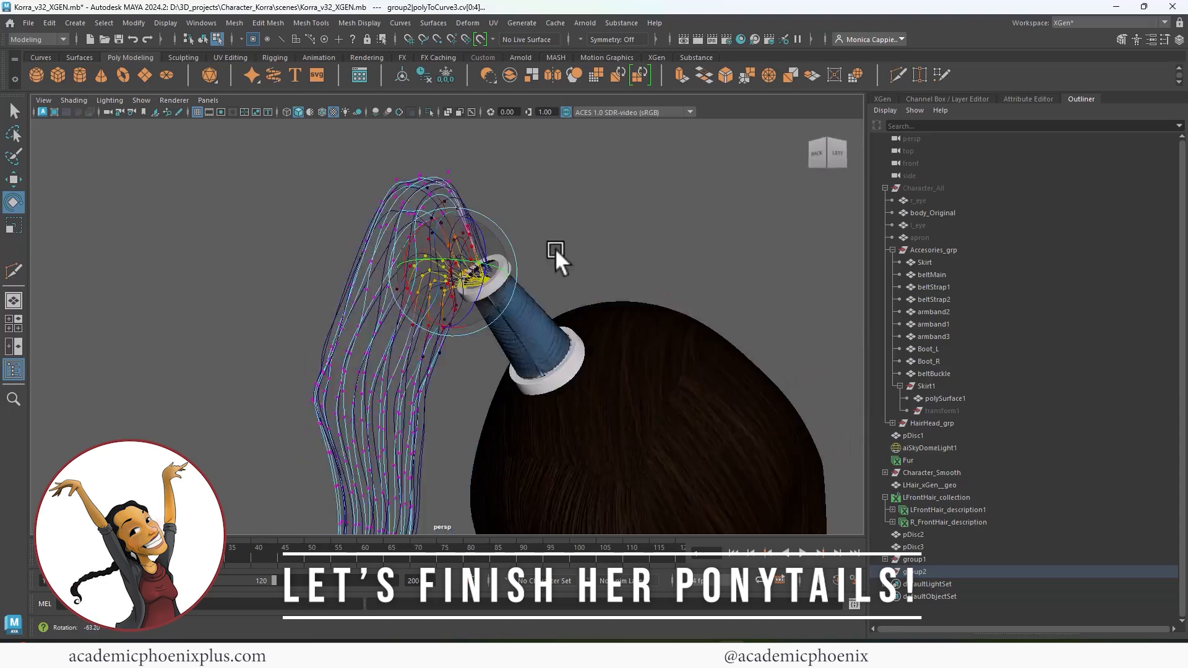
right_drag(526, 203, 523, 162)
alt+drag(552, 177, 595, 248)
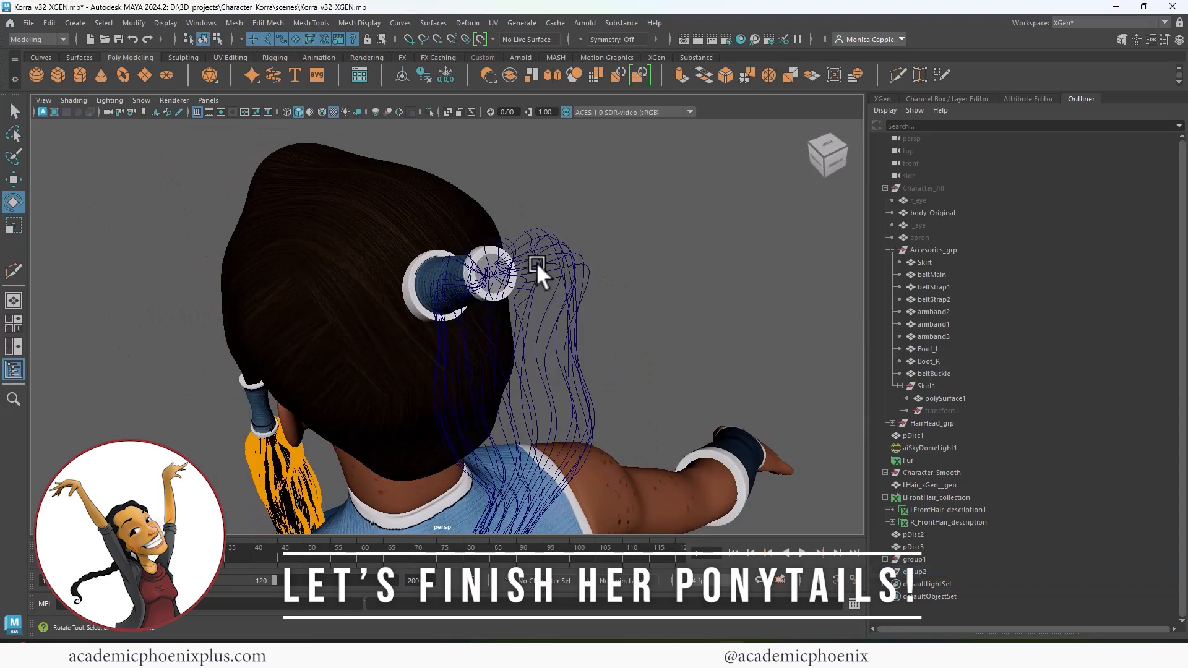
Step: Select the stray curves above the band, including polyToCurve18, and move them into line with the ponytail
alt+drag(629, 202, 708, 120)
drag(485, 202, 500, 214)
drag(515, 148, 530, 152)
key(w)
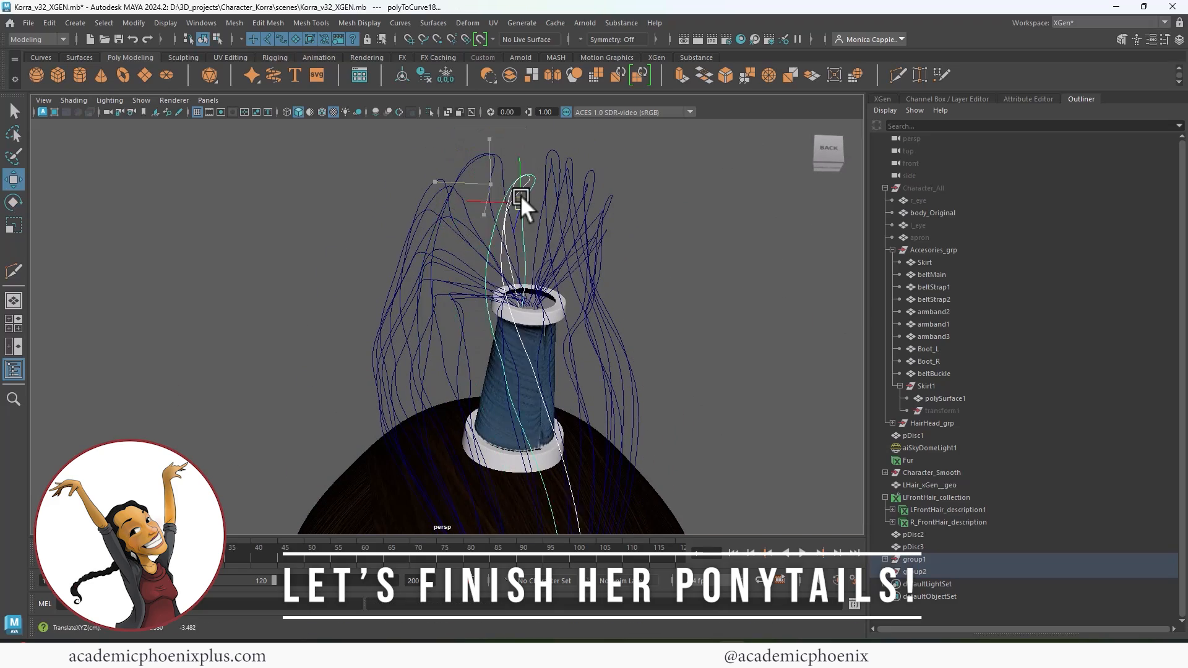
alt+drag(521, 195, 535, 282)
click(536, 277)
key(e)
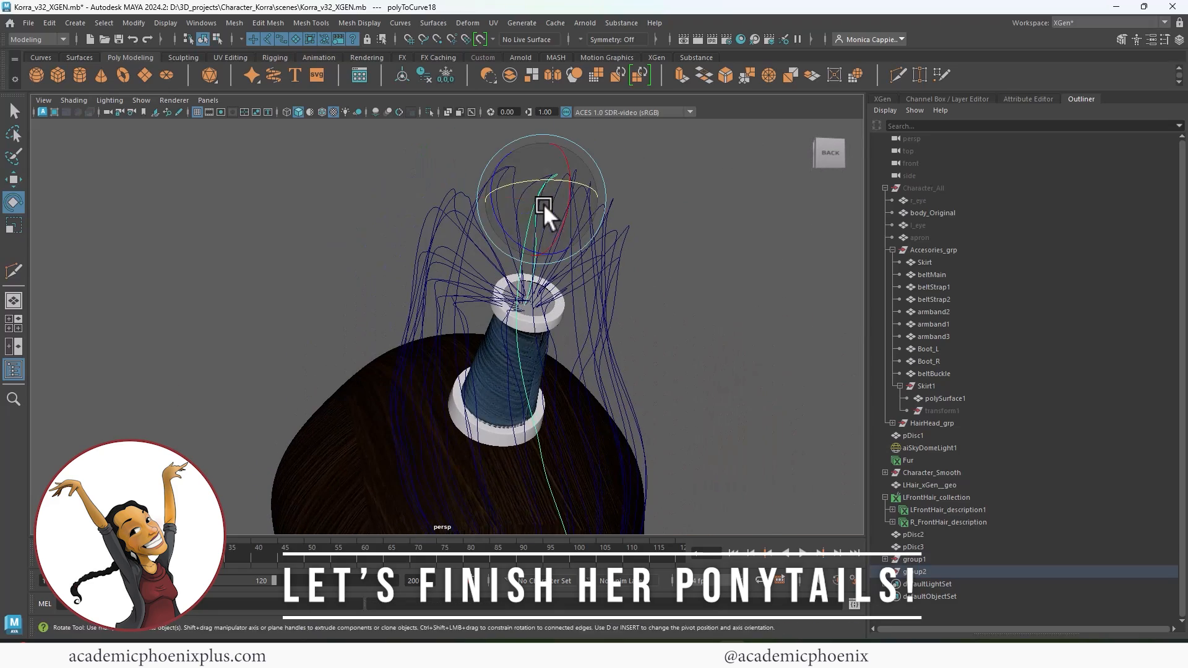
Step: Rotate and scale the remaining stray curves individually to even out the ponytail's shape from all sides
alt+drag(543, 203, 682, 310)
click(544, 266)
alt+drag(619, 250, 545, 291)
click(680, 272)
alt+drag(681, 275, 484, 202)
click(481, 210)
key(r)
alt+drag(571, 332, 674, 298)
shift+click(378, 354)
ctrl+click(448, 485)
click(636, 296)
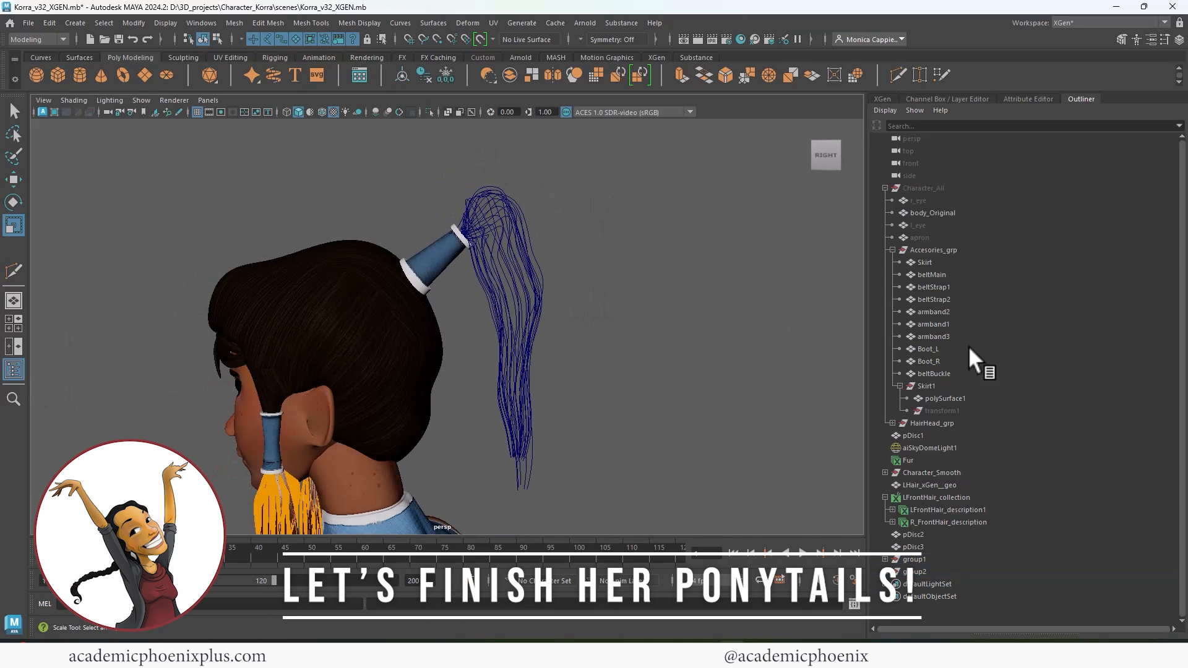
Step: Create the XGen spline description PonyTail_description1 on pDisc3 in LFrontHair_collection, controlled by placing and shaping guides
click(914, 547)
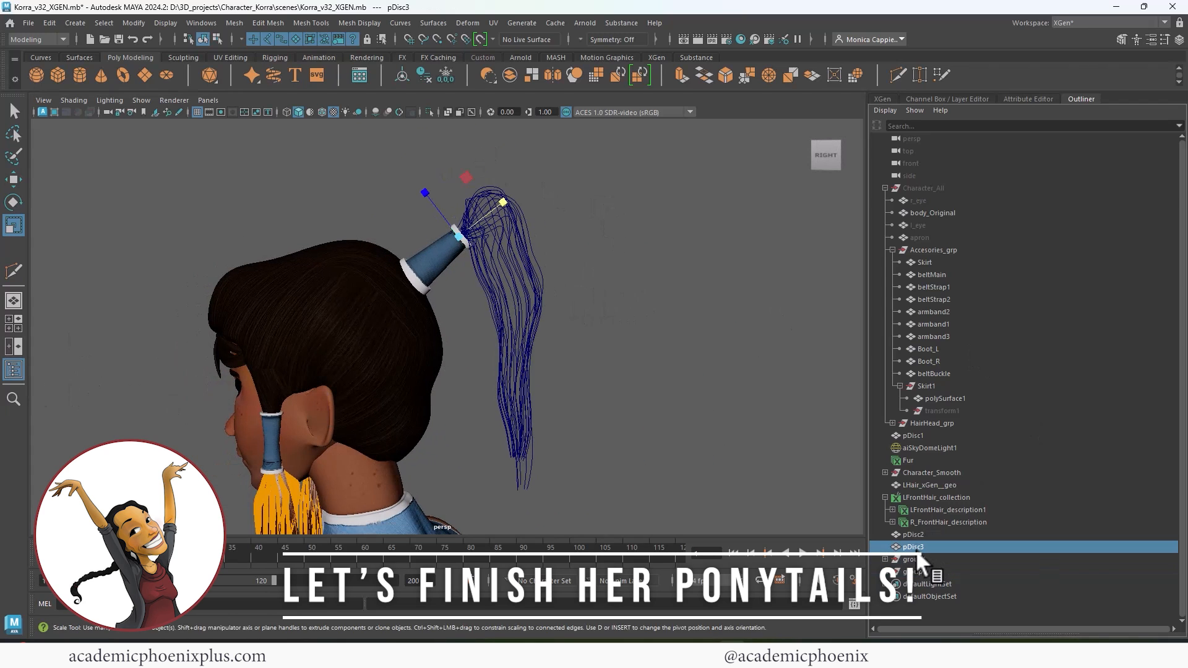
click(883, 99)
click(949, 112)
click(940, 128)
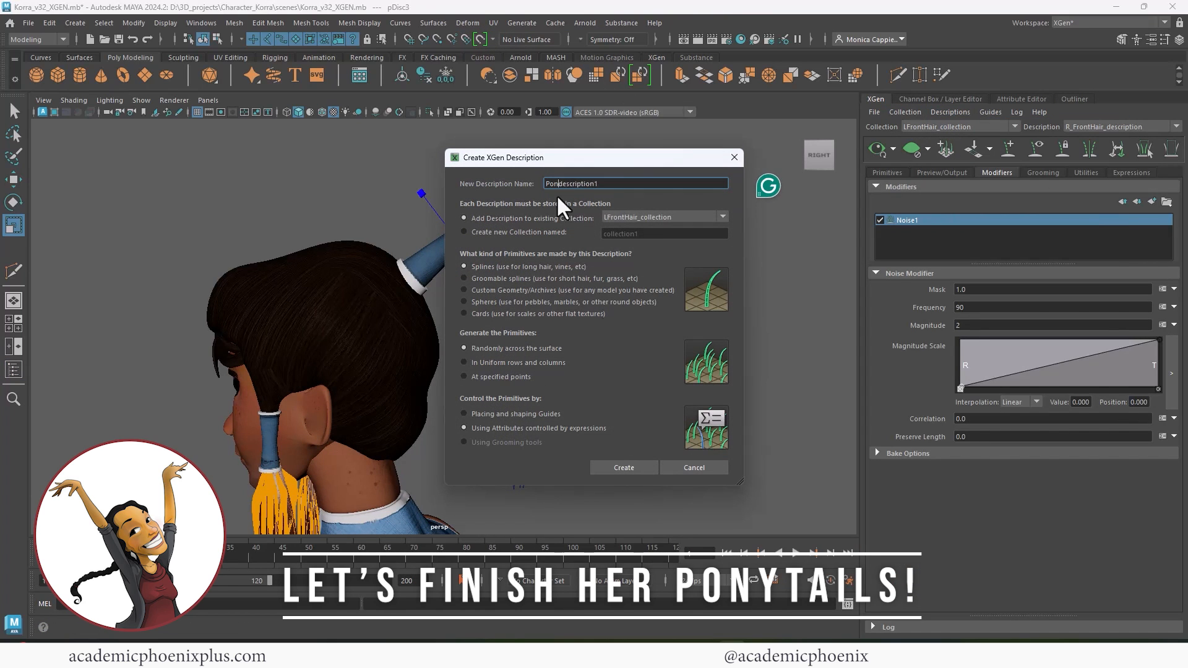
text(PonyTail_)
click(464, 414)
click(600, 467)
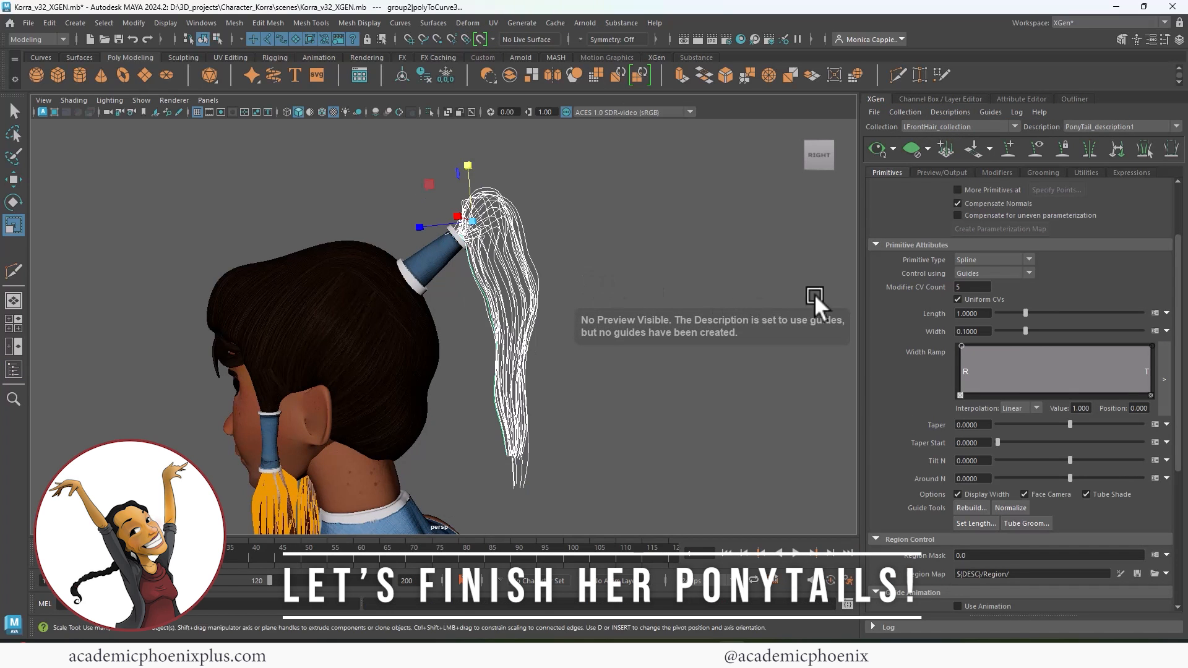
Step: Convert the selected ponytail curves to guides for PonyTail_description1, deleting the original curves
click(1086, 173)
click(953, 387)
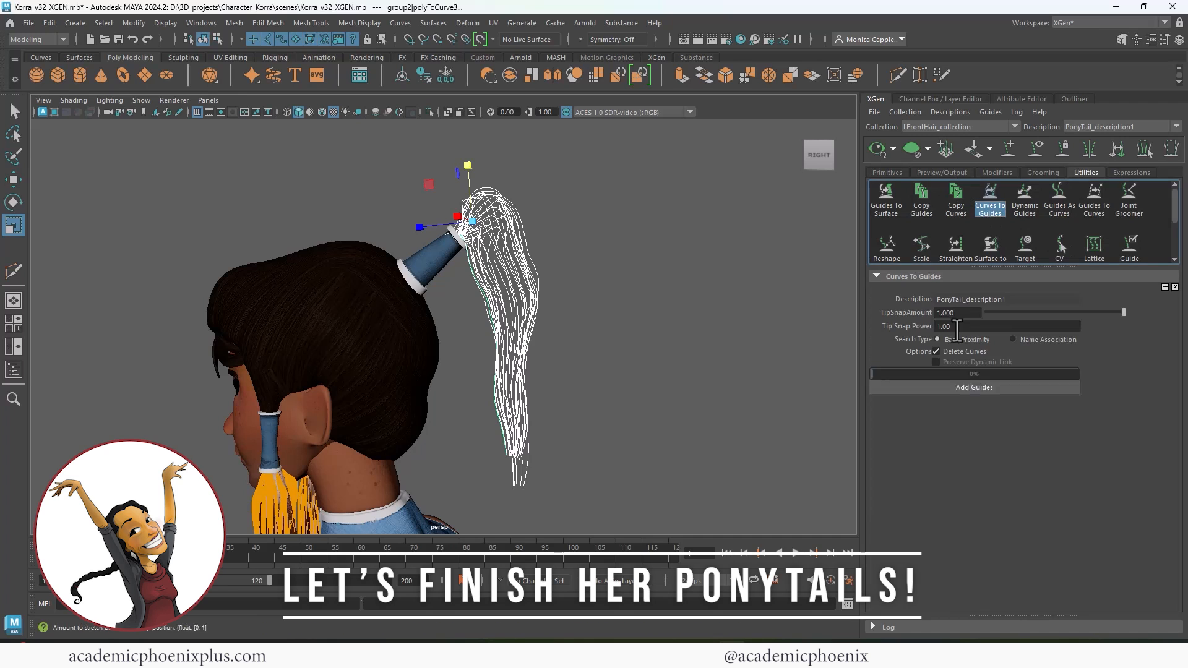
alt+middle_drag(570, 233, 600, 261)
alt+right_drag(600, 262, 742, 251)
alt+middle_drag(531, 149, 528, 231)
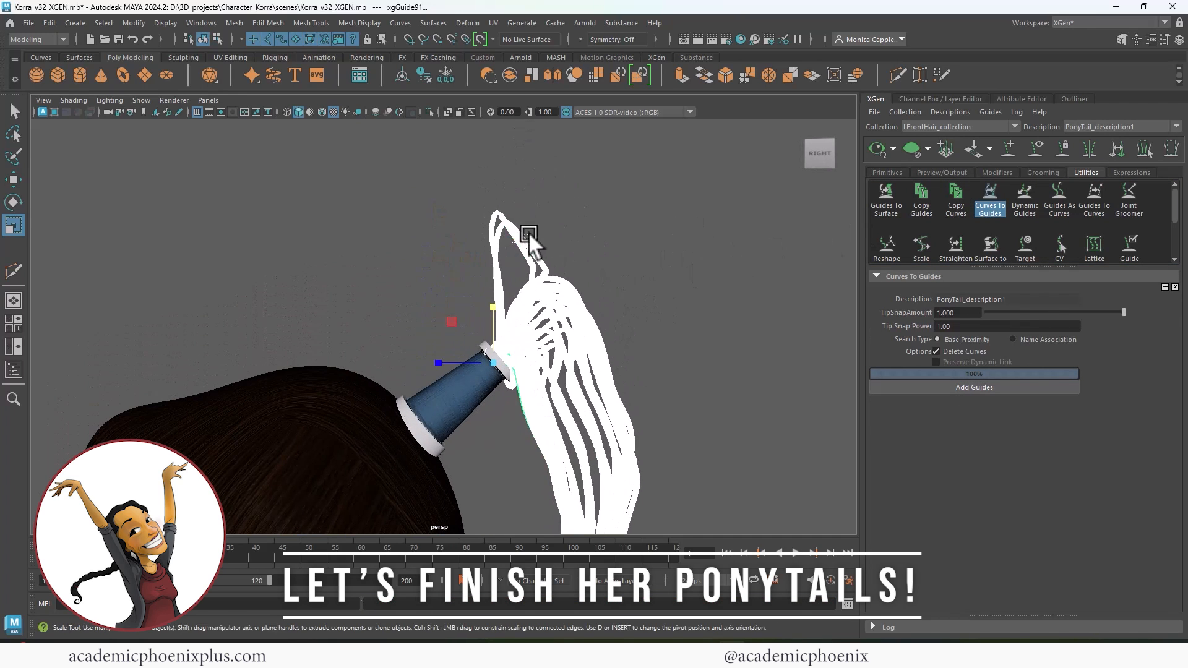
click(656, 287)
Step: Set the ponytail description's density to 5000
click(887, 172)
drag(1177, 309, 1176, 250)
drag(976, 247, 901, 249)
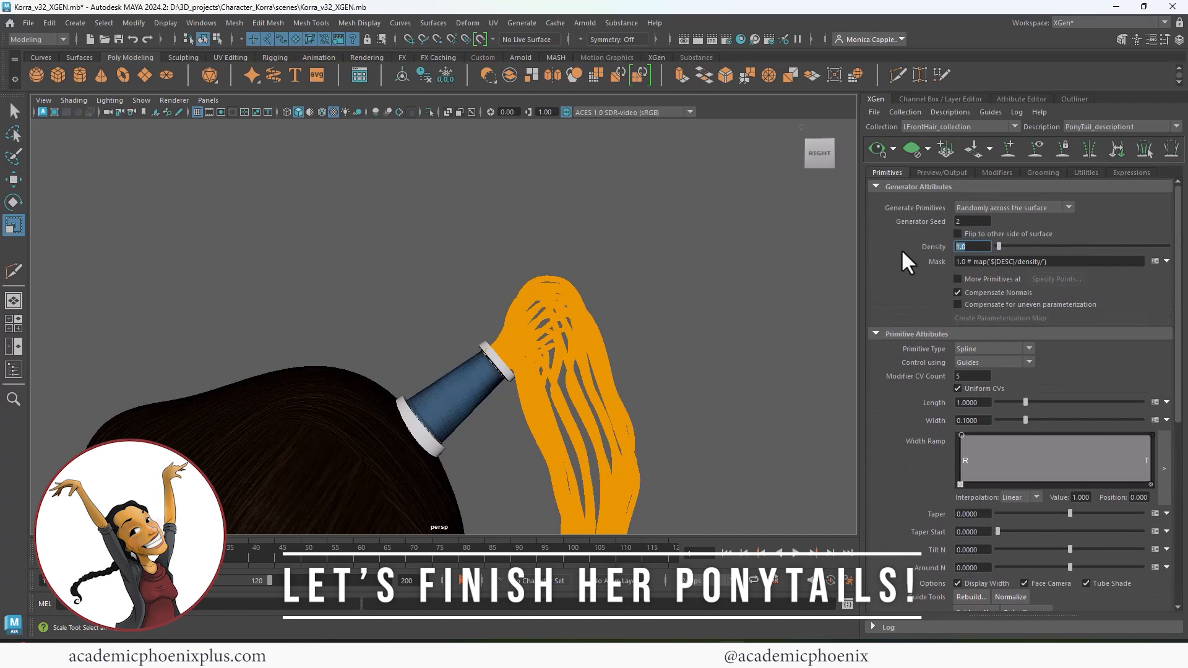
text(5000)
key(Return)
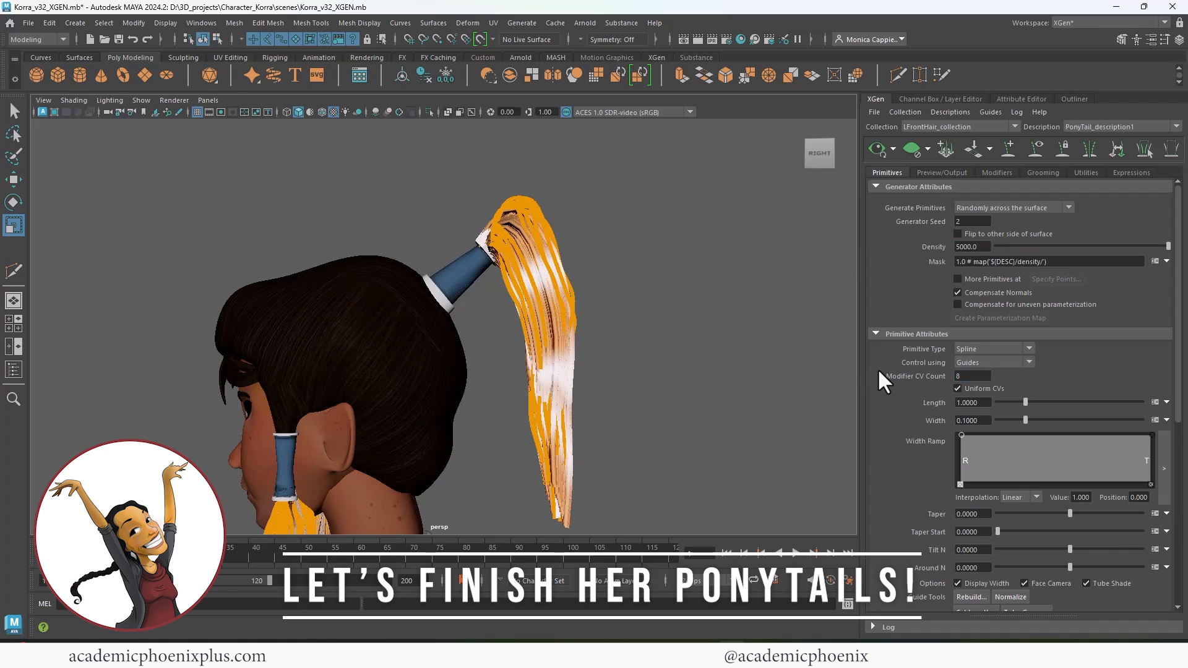
Step: Set the ponytail's modifier CV count to 9 and width to 0.02, and test-render it with an updated preview
drag(968, 376, 882, 376)
text(9)
key(Return)
drag(979, 421, 891, 423)
text(0.02)
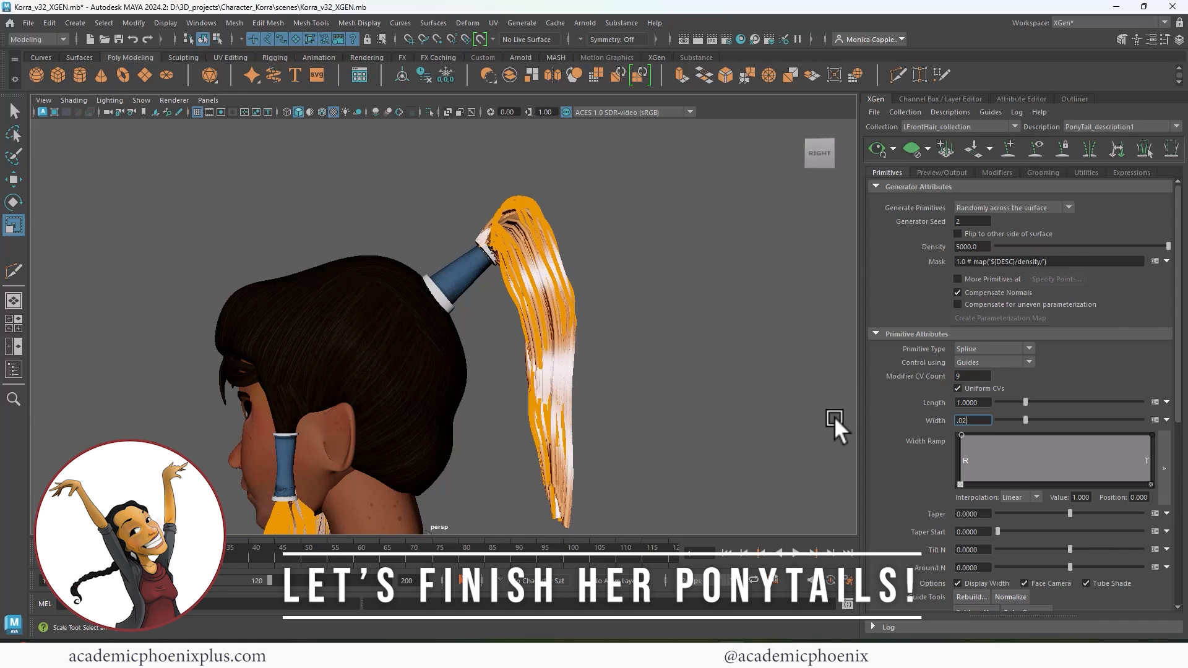
key(Return)
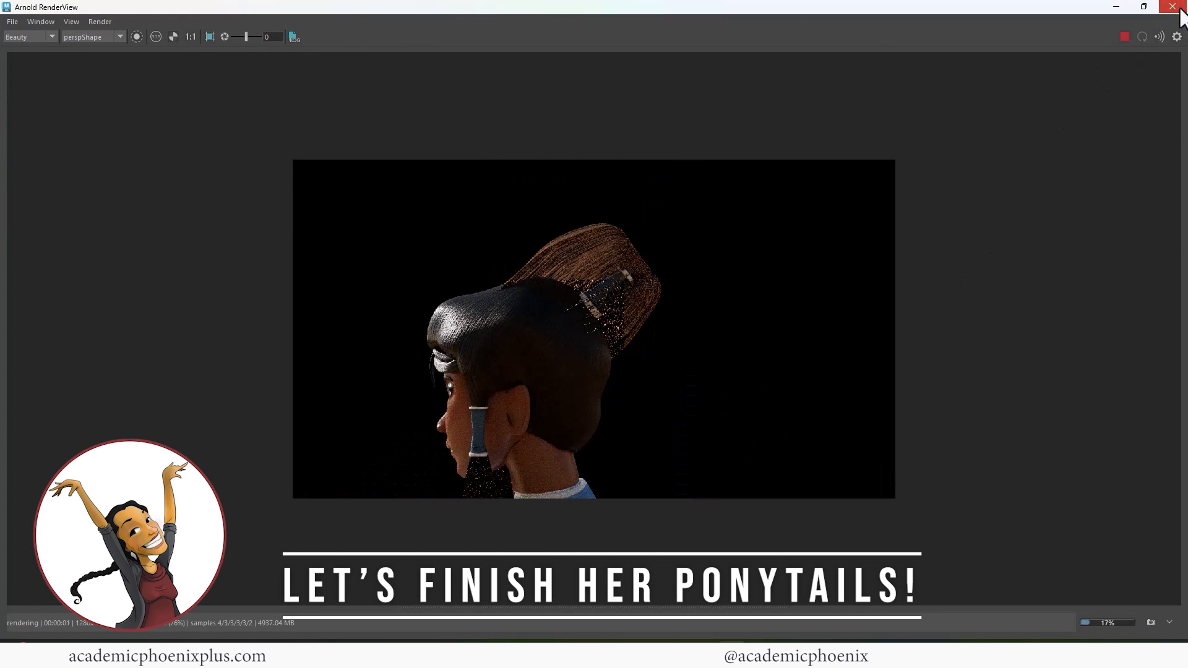
click(881, 147)
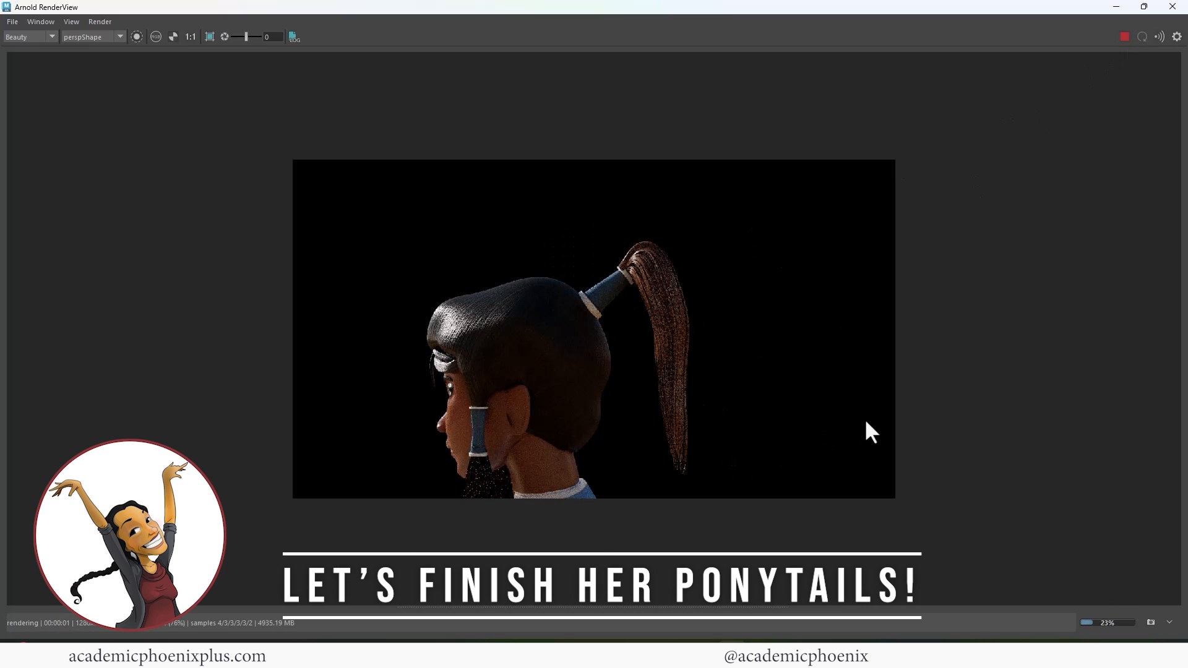
click(1182, 11)
Step: Select the ponytail guides and disc pDisc3, refresh the XGen preview and test-render the ponytail again
click(549, 371)
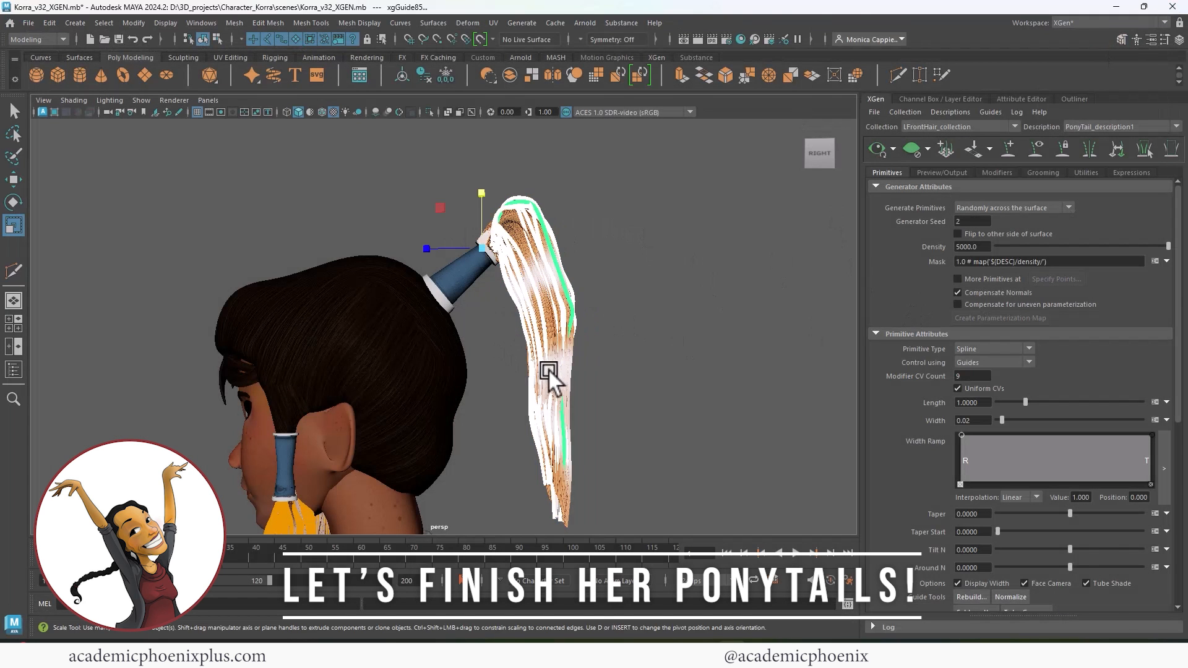
key(w)
click(1080, 99)
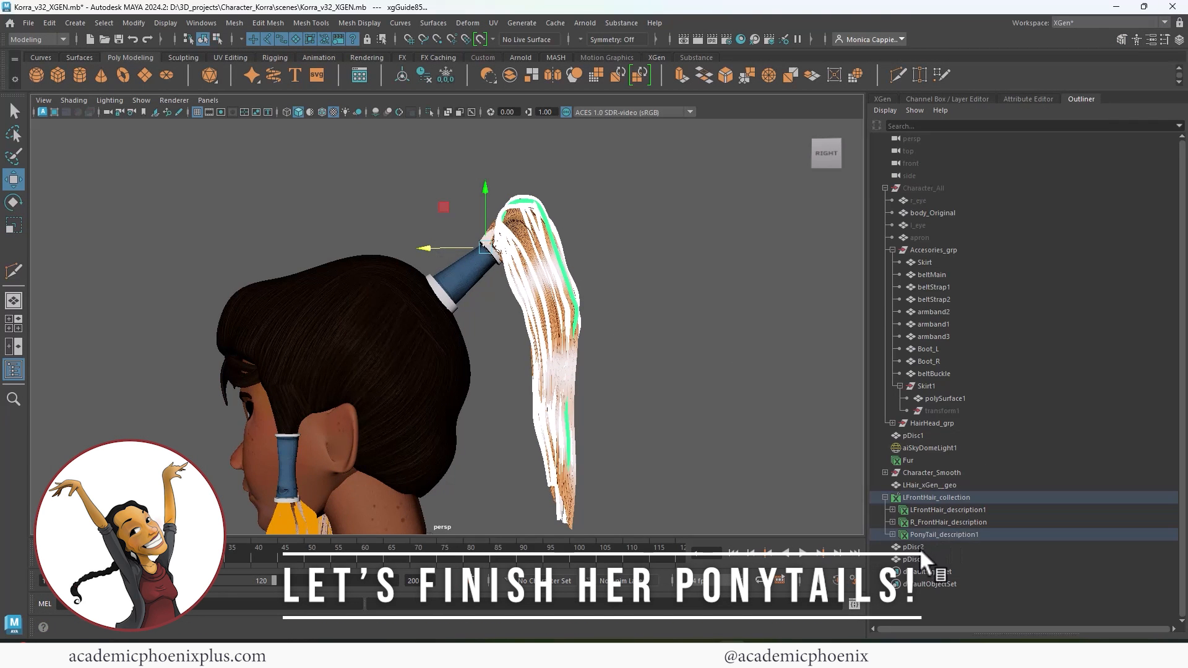
click(915, 559)
click(882, 99)
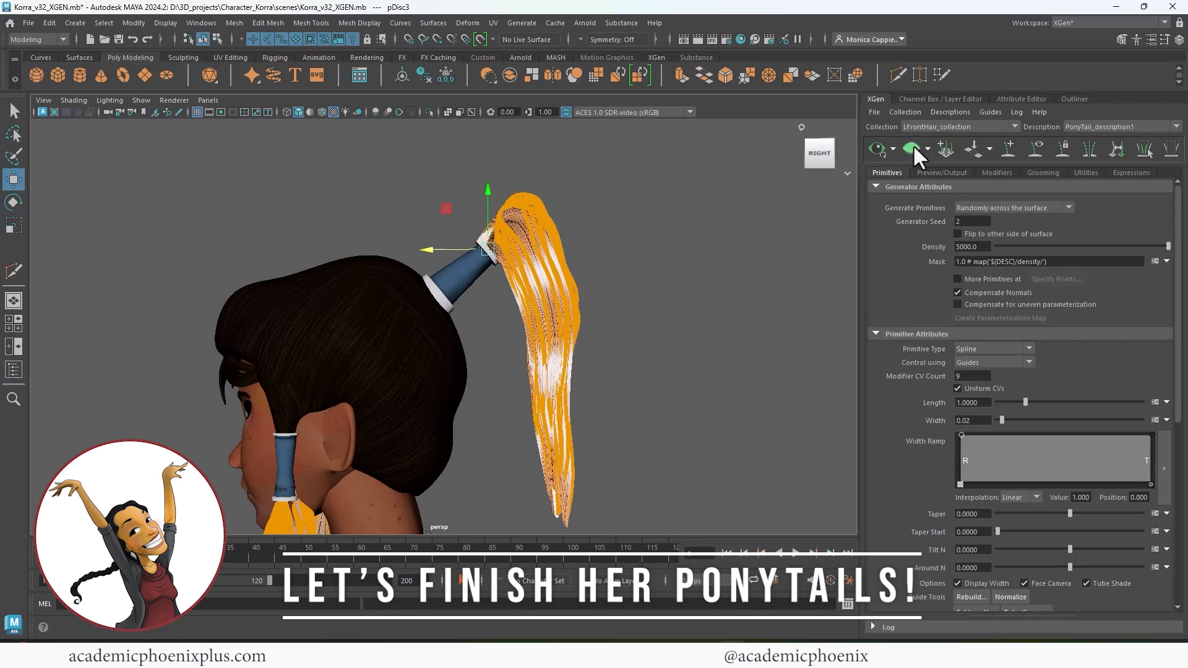
click(914, 147)
click(879, 154)
click(694, 42)
click(1125, 36)
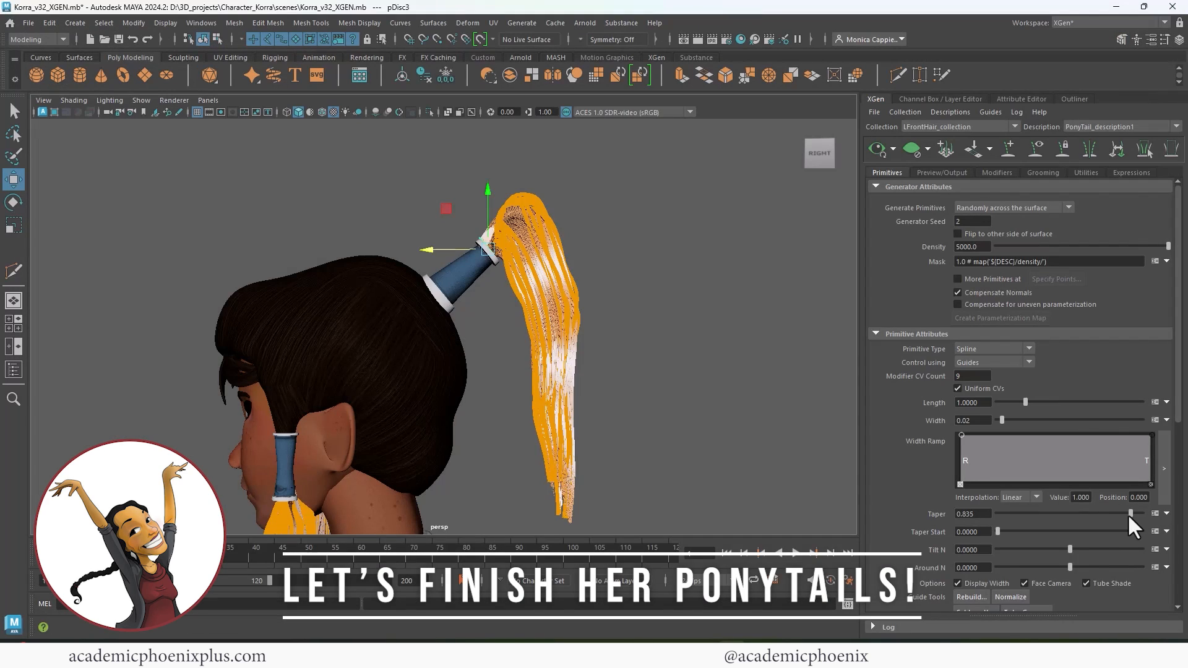
Step: Set the ponytail's taper to about 0.81, taper start to about 0.645 and Tilt N to 0
drag(1121, 550, 1077, 549)
text(0)
key(Return)
drag(986, 549, 1090, 531)
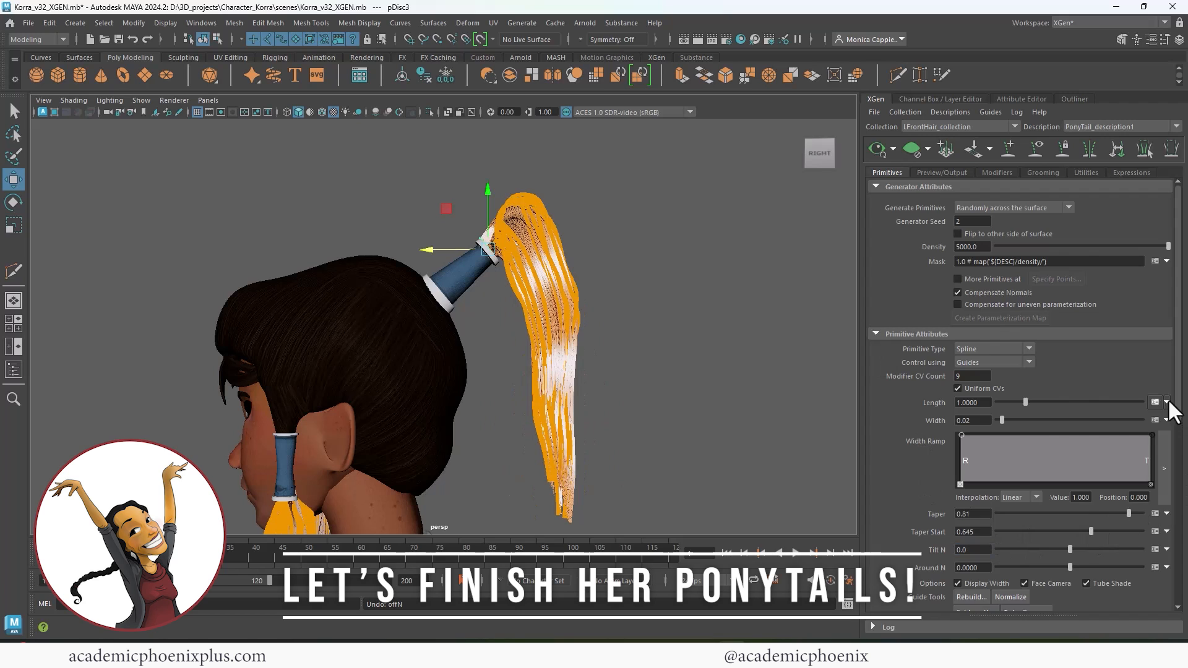
scroll(1167, 403, down, 3)
scroll(1167, 402, up, 3)
Step: Assign an existing hair material to PonyTail_description1 and render the character in Arnold
click(1080, 99)
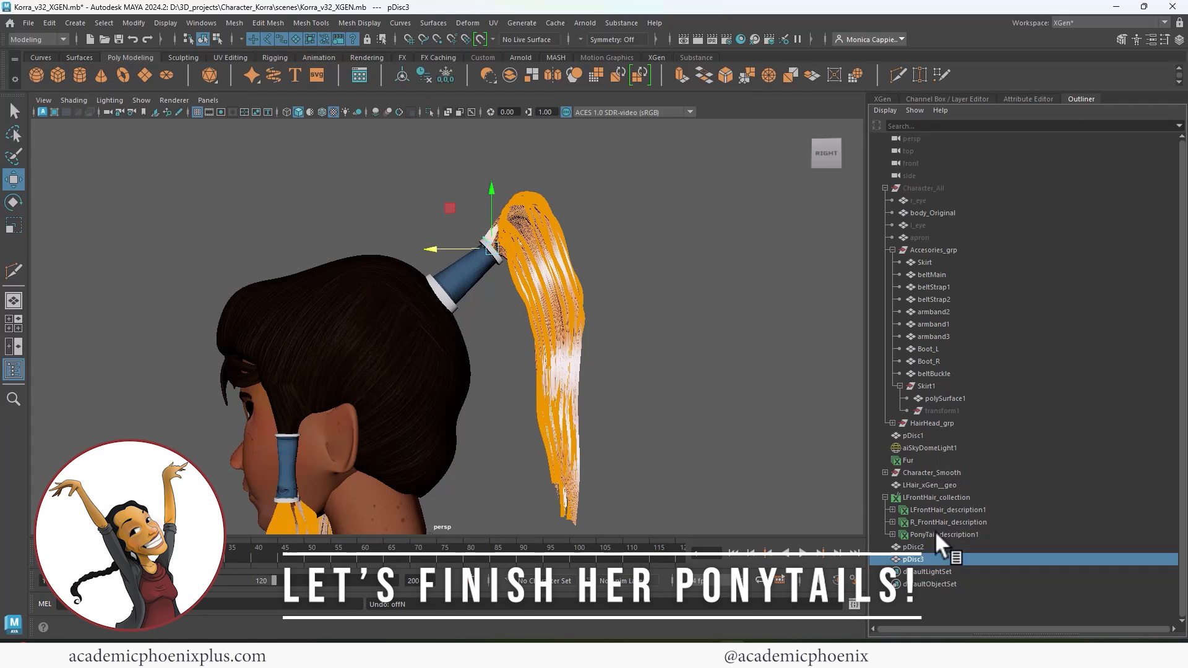
click(935, 534)
right_drag(559, 309, 740, 549)
click(712, 39)
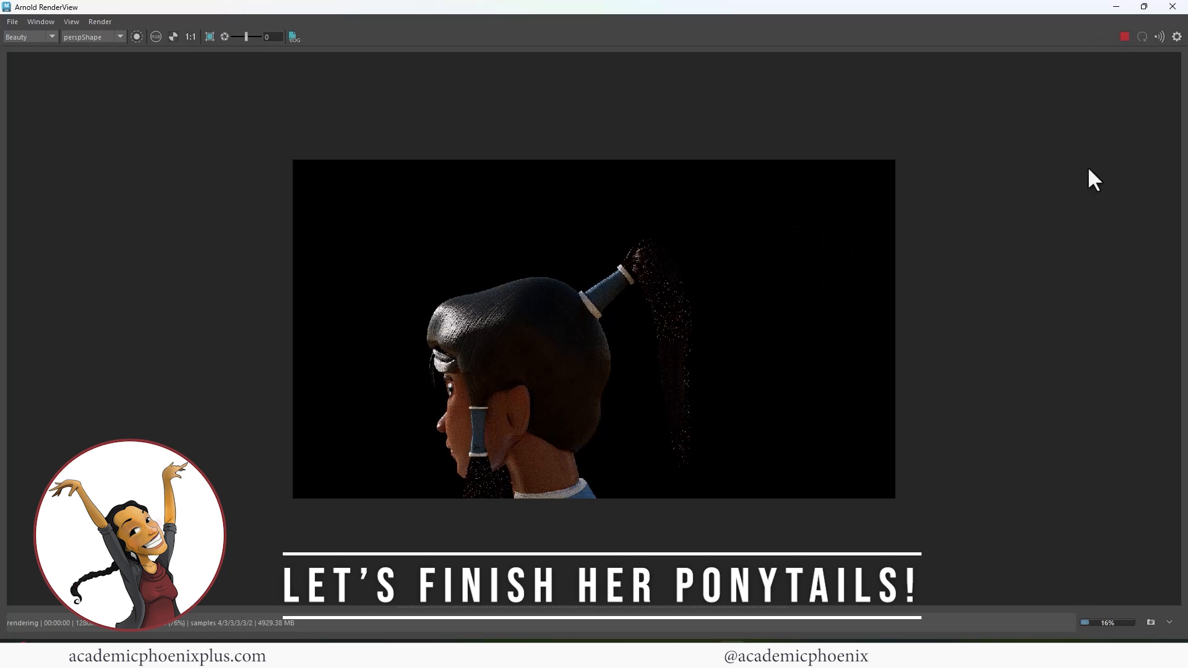
Step: Add a Noise modifier to PonyTail_description1 and test-render the ponytail from the side in Arnold
click(1173, 7)
click(1028, 99)
click(1080, 99)
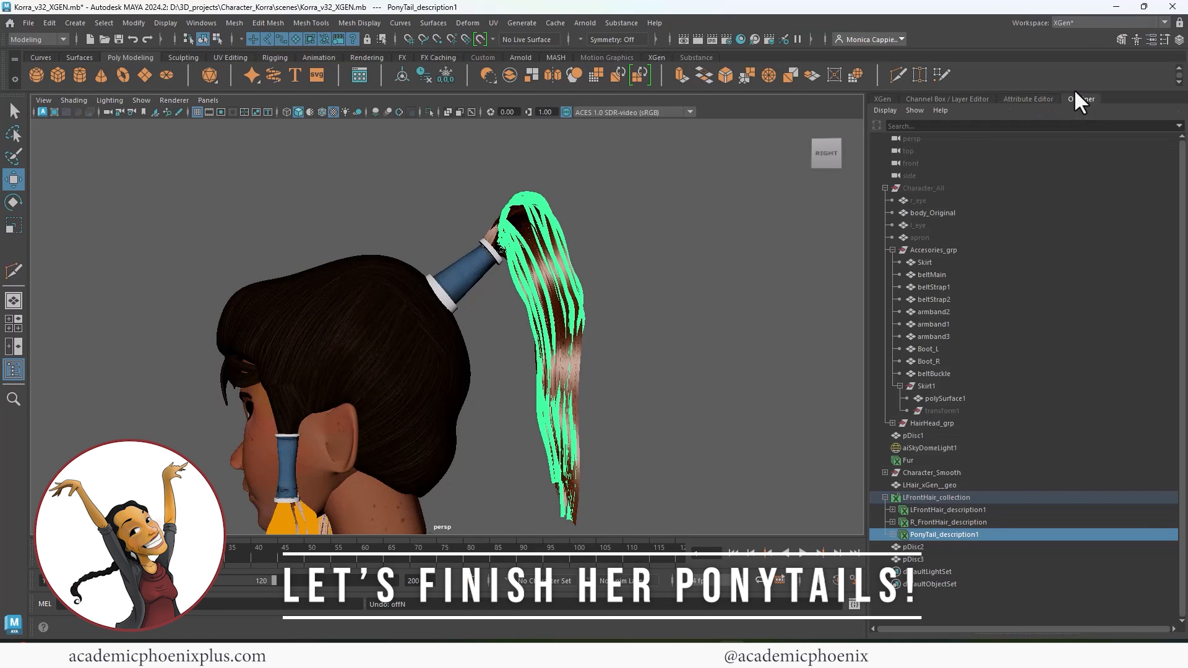
click(881, 99)
click(1086, 173)
click(996, 173)
click(1151, 202)
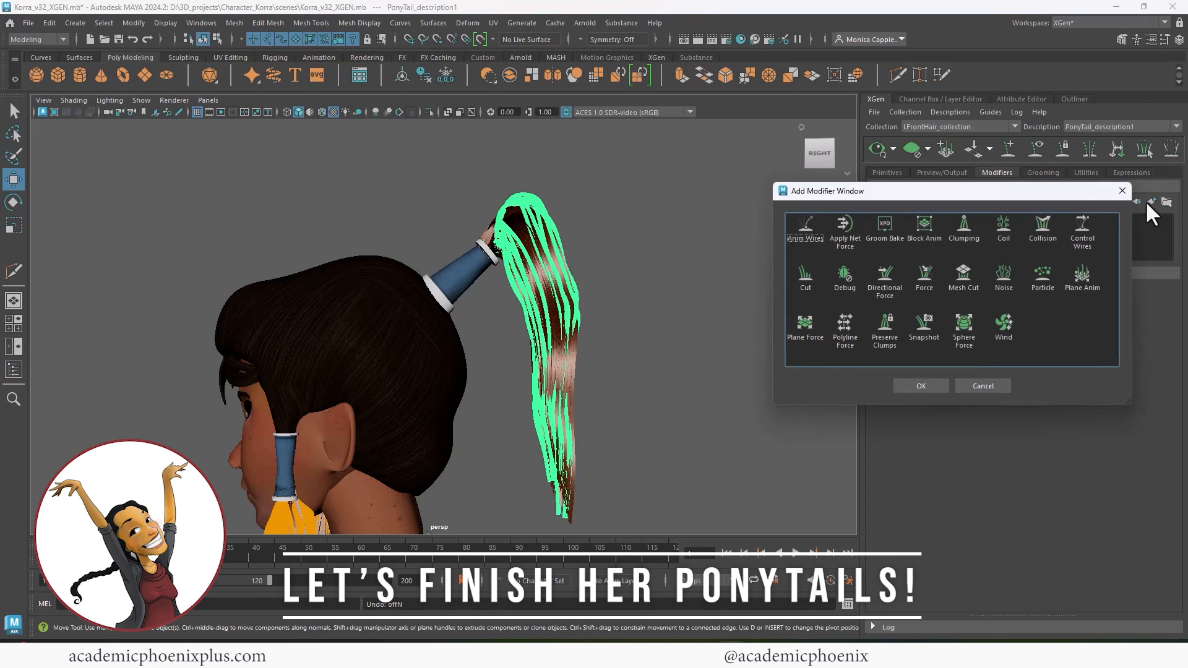
click(991, 278)
click(914, 387)
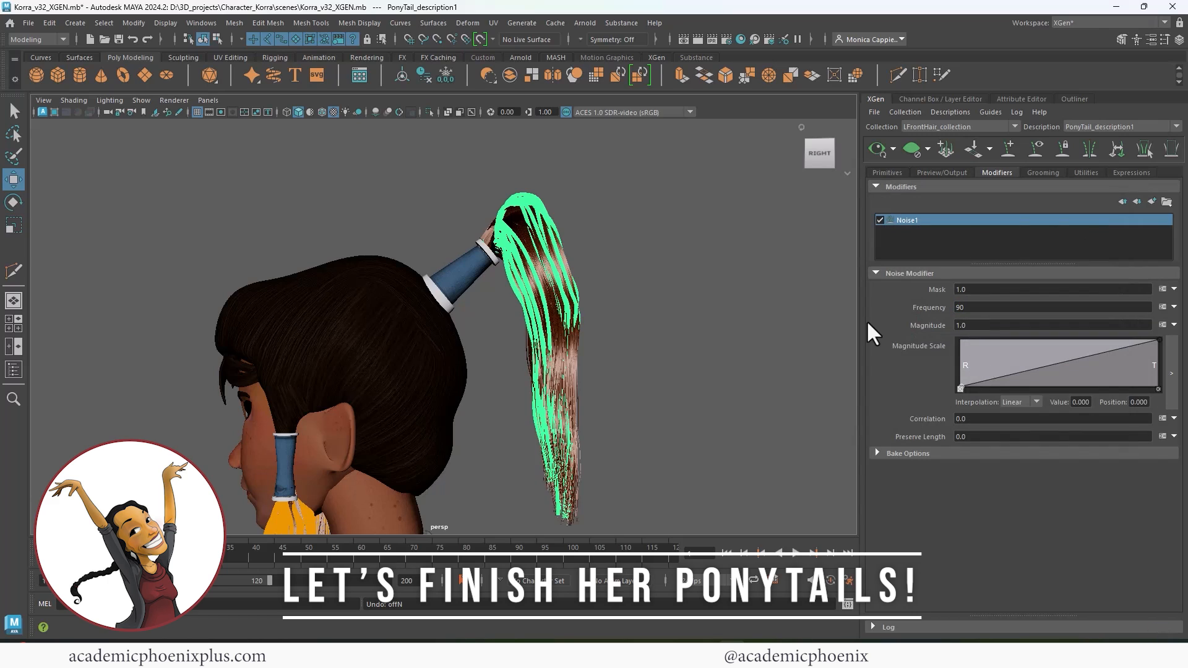
click(697, 40)
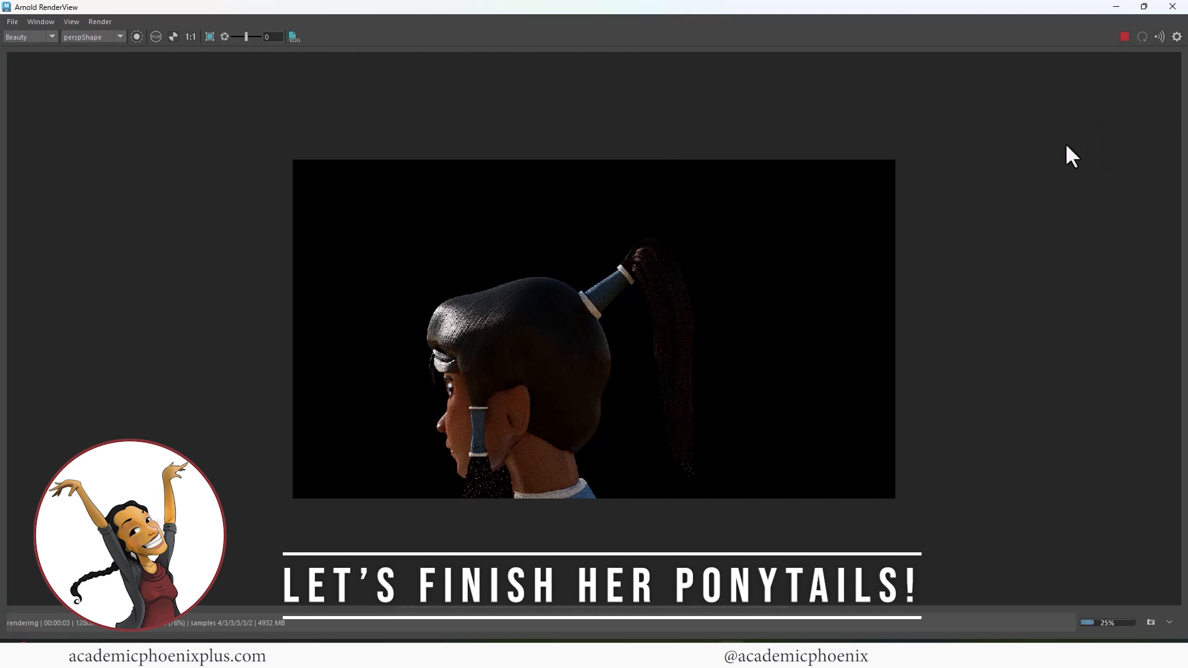
click(1173, 6)
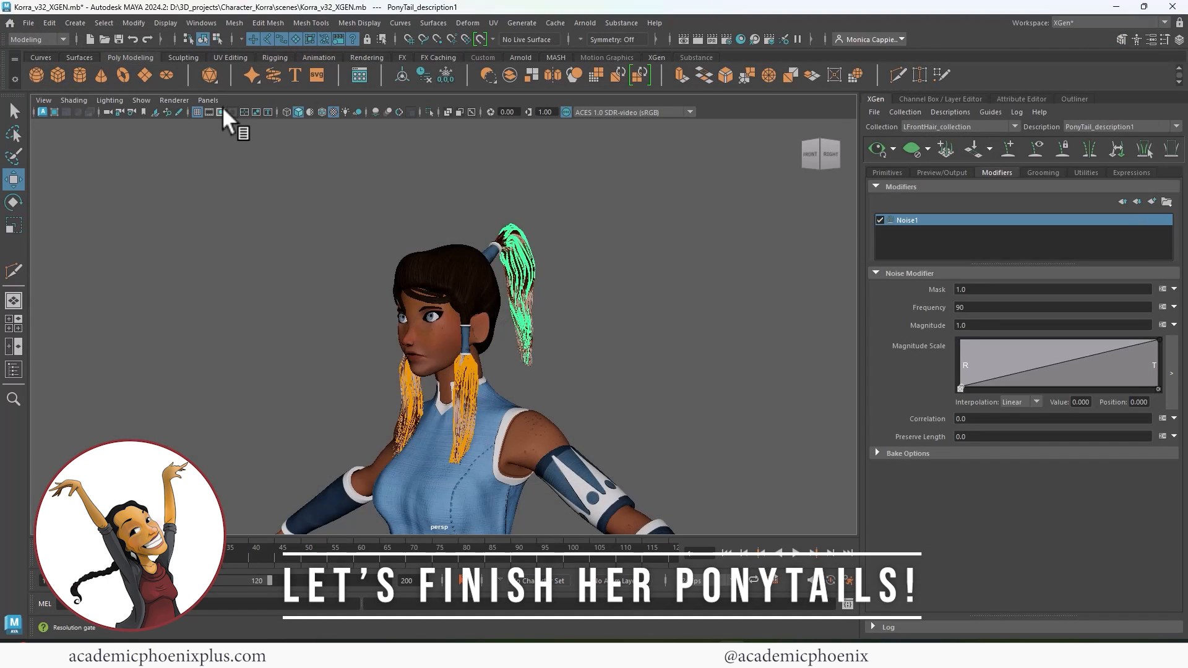
Step: Turn on the resolution gate in the perspective view, frame the character's head and shoulders at three-quarter angle, and render in Arnold
click(232, 112)
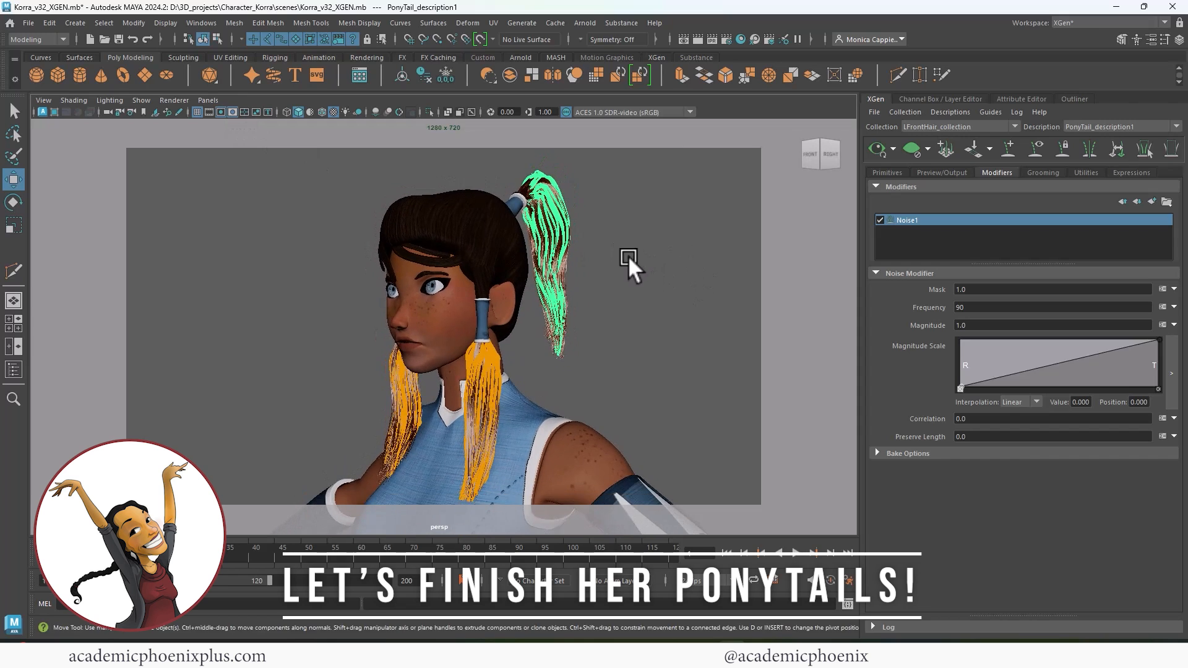
alt+drag(630, 257, 642, 249)
click(696, 40)
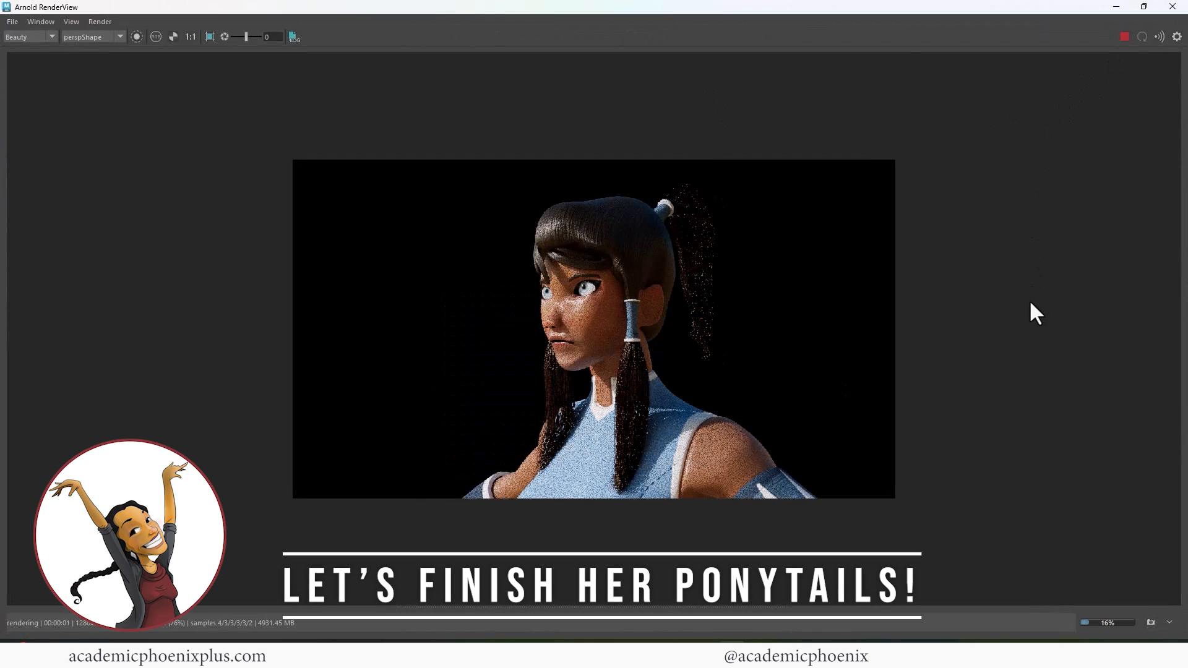